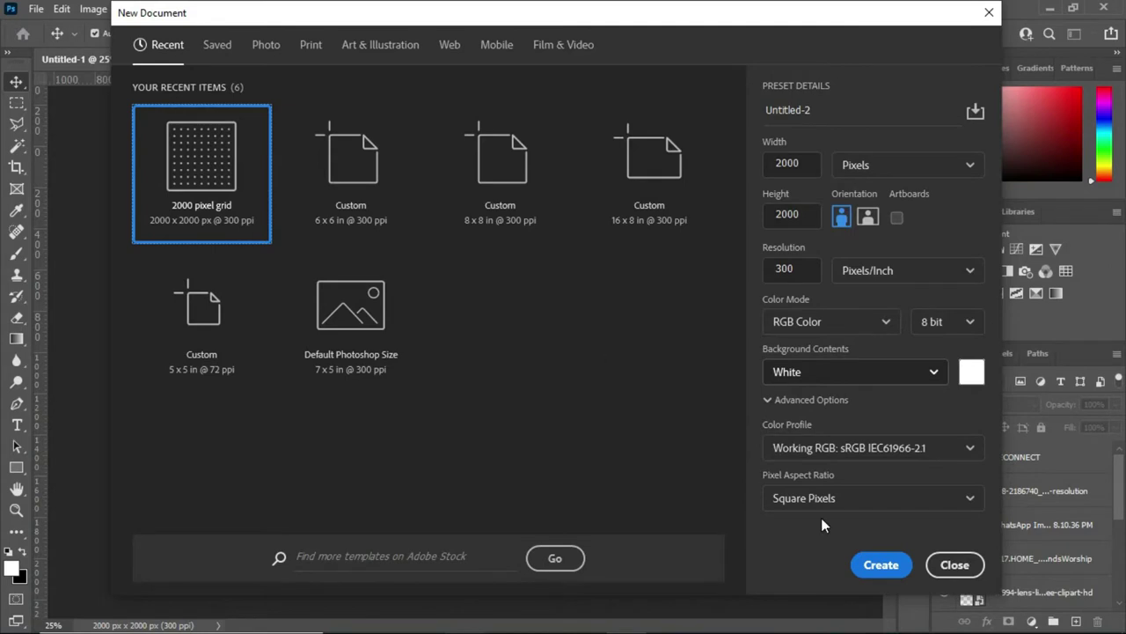
Create a blank 2000 × 2000 px, 300 ppi document from the 2000 pixel grid preset
{"action": "left_click", "coordinate": [883, 566]}
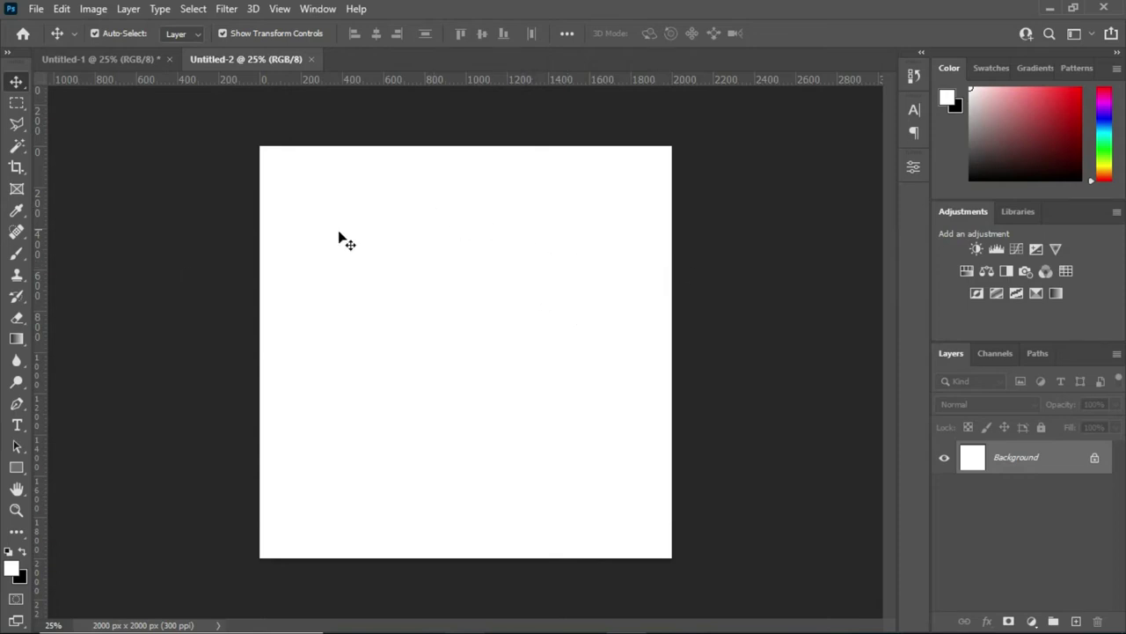
Draw a full-canvas rectangle filled with dark indigo #090044
{"action": "left_click", "coordinate": [16, 468]}
{"action": "left_click_drag", "start_coordinate": [245, 135], "coordinate": [691, 566]}
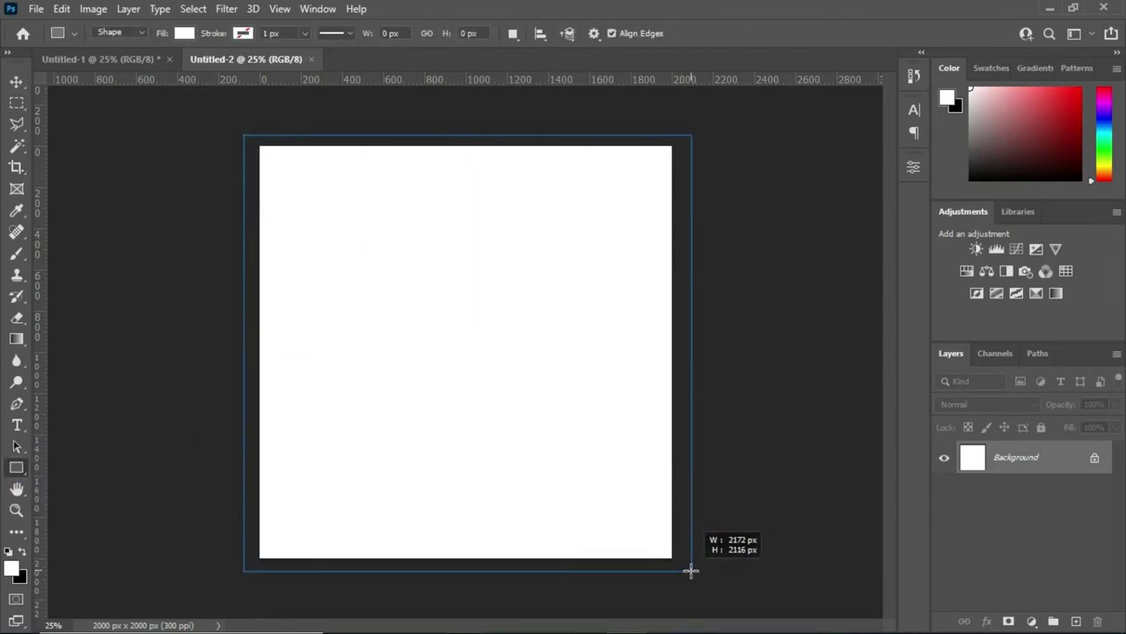
{"action": "left_click_drag", "start_coordinate": [691, 566], "coordinate": [684, 570]}
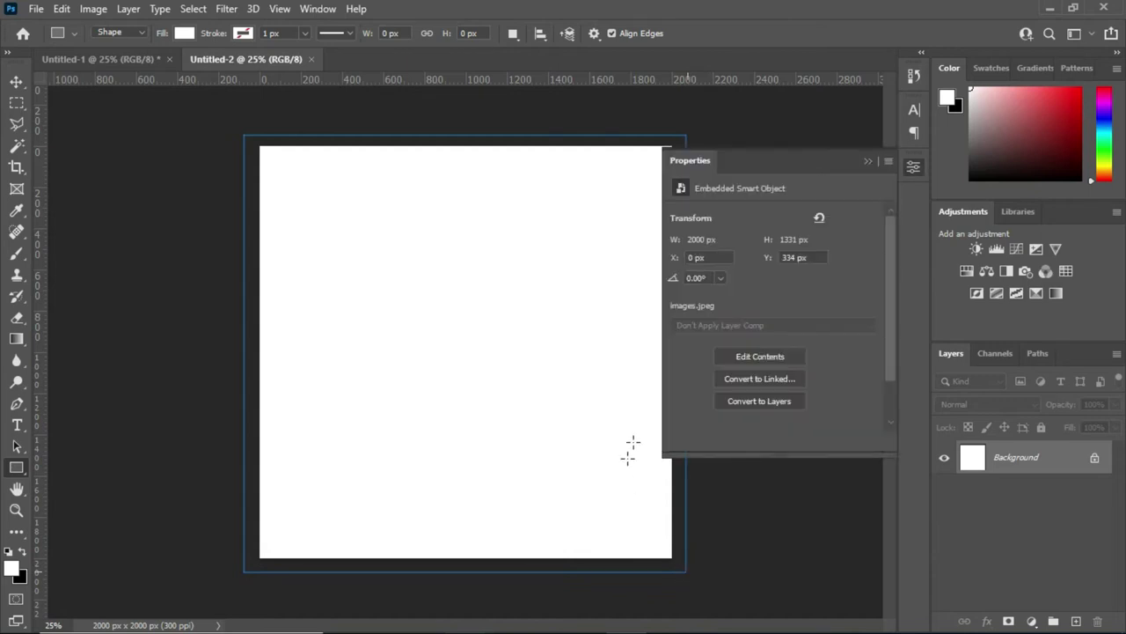
{"action": "left_click", "coordinate": [723, 335]}
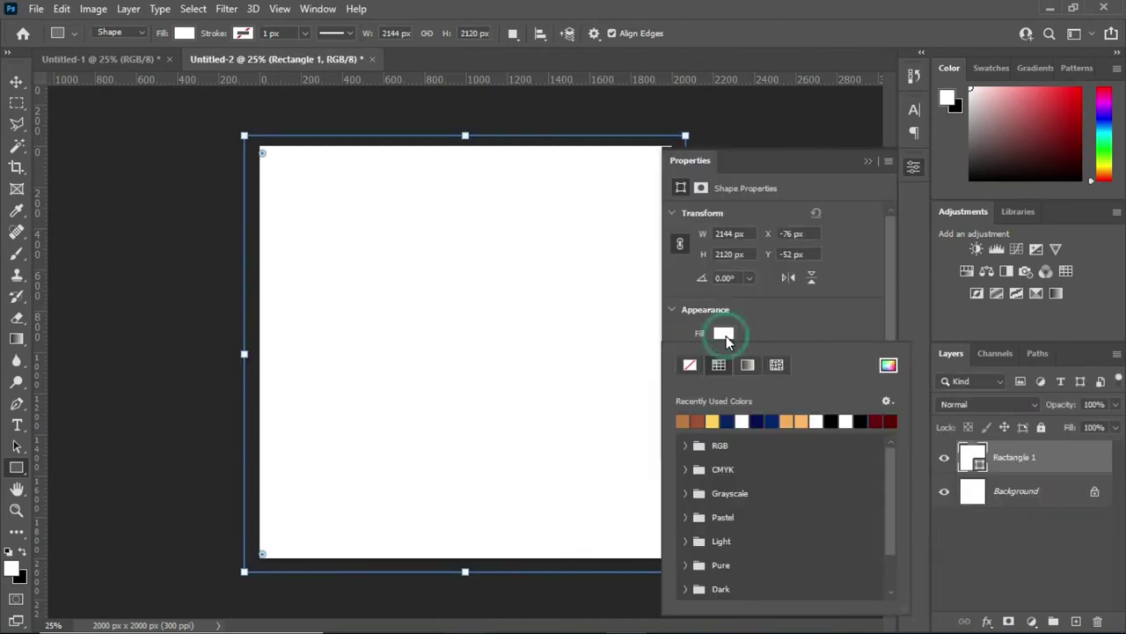
{"action": "left_click", "coordinate": [889, 365]}
{"action": "type", "text": "09"}
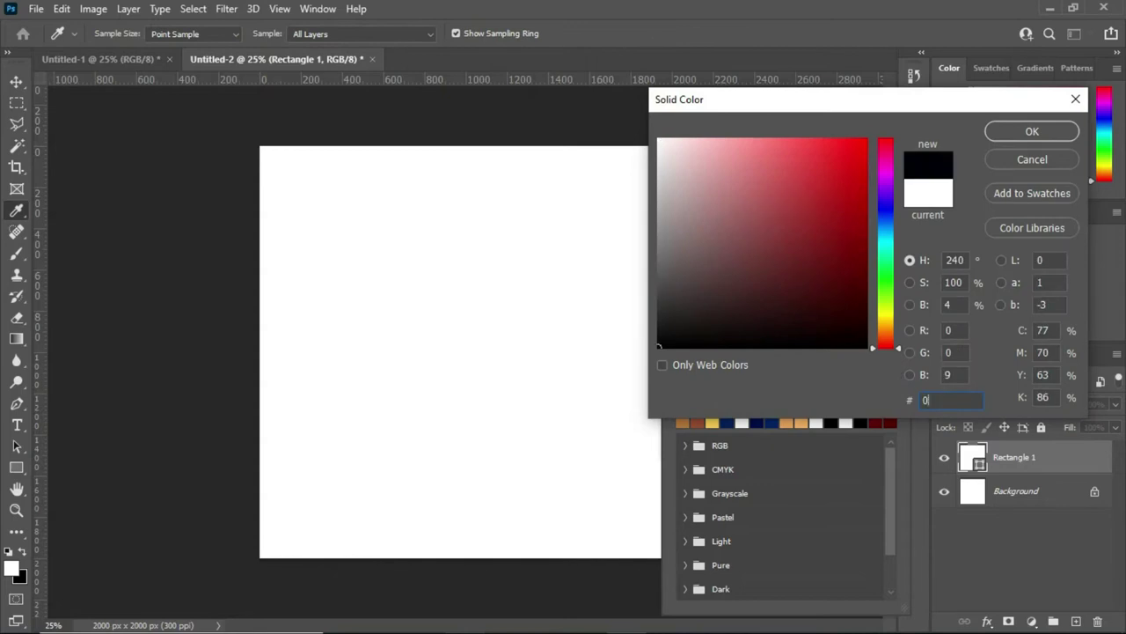
{"action": "type", "text": "0044"}
{"action": "left_click", "coordinate": [1031, 131]}
{"action": "left_click", "coordinate": [867, 161]}
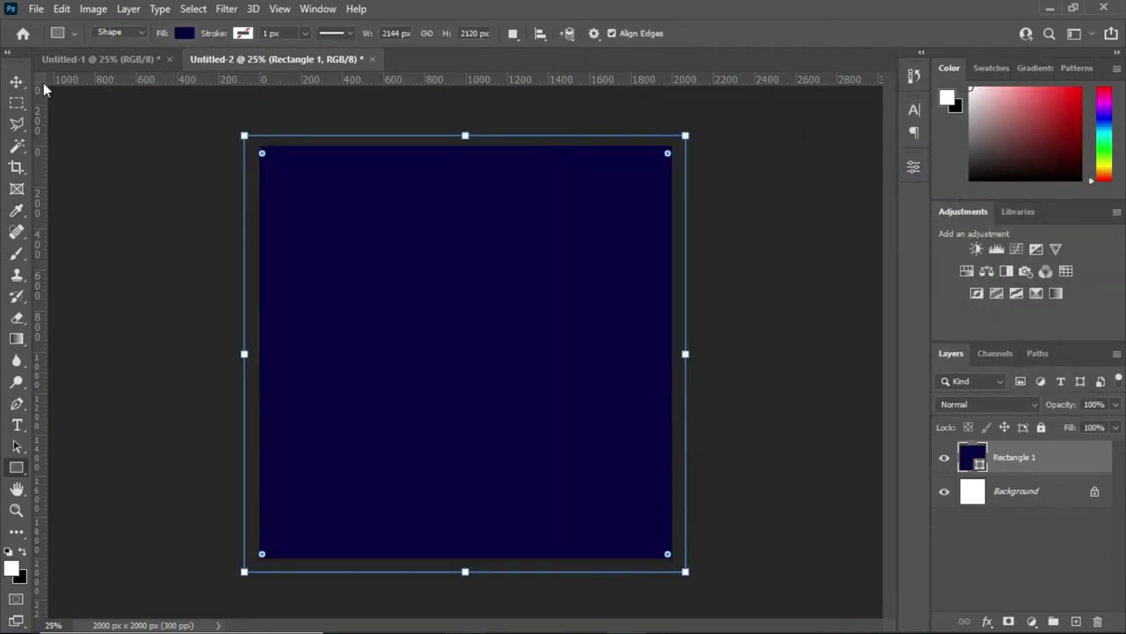
{"action": "left_click", "coordinate": [16, 81]}
Bring the purple RECONNECT image into Untitled-2 and soften it with a 44.3-radius Gaussian Blur
{"action": "left_click", "coordinate": [139, 59]}
{"action": "mouse_move", "coordinate": [470, 282]}
{"action": "left_mouse_down"}
{"action": "mouse_move", "coordinate": [487, 313]}
{"action": "mouse_move", "coordinate": [427, 294]}
{"action": "left_mouse_up"}
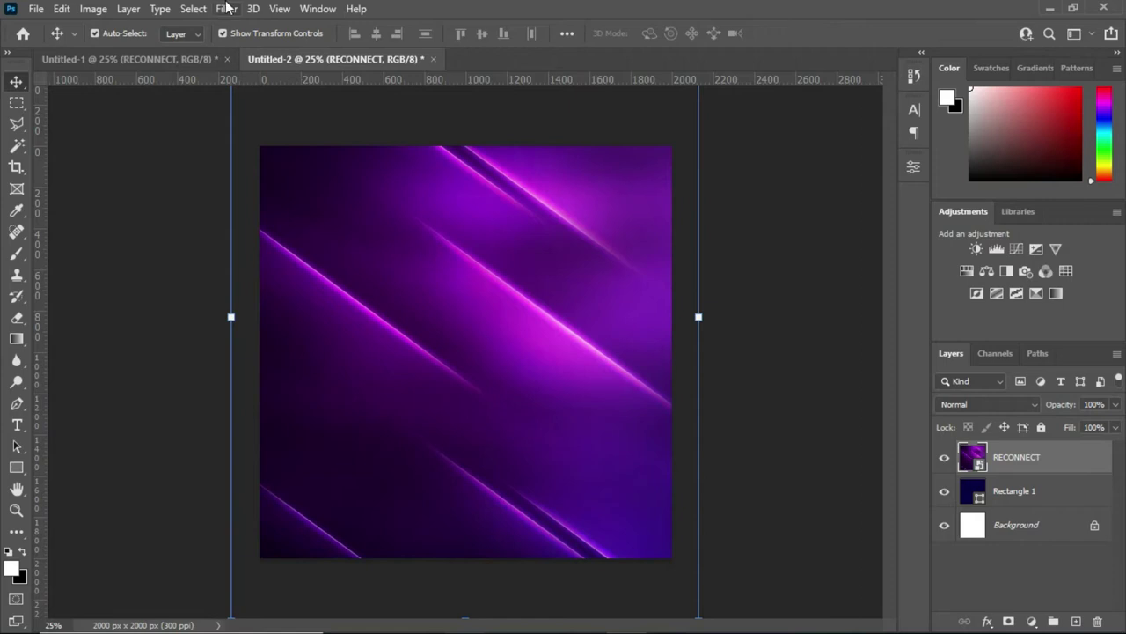
{"action": "left_click", "coordinate": [227, 9]}
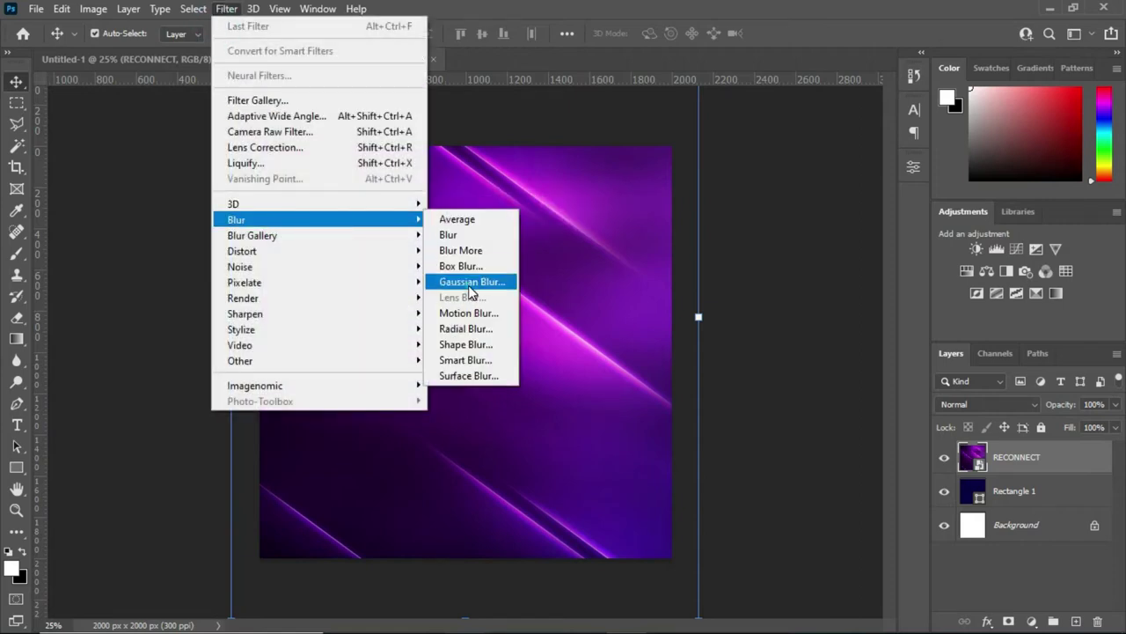
{"action": "left_click", "coordinate": [471, 281]}
{"action": "left_click", "coordinate": [819, 354]}
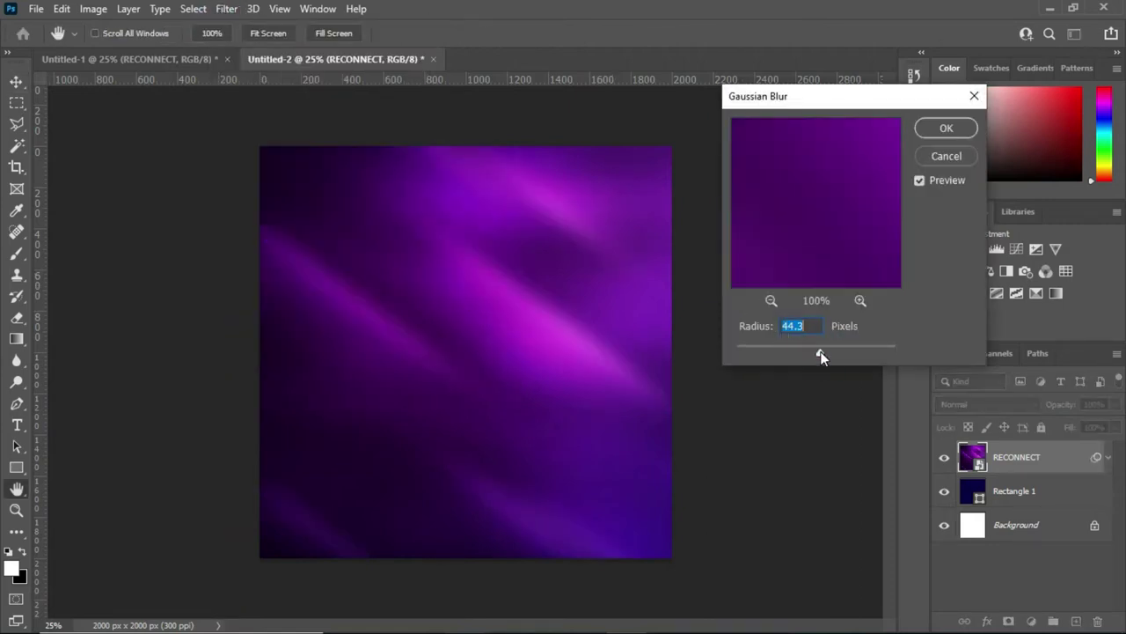
{"action": "left_click", "coordinate": [948, 128]}
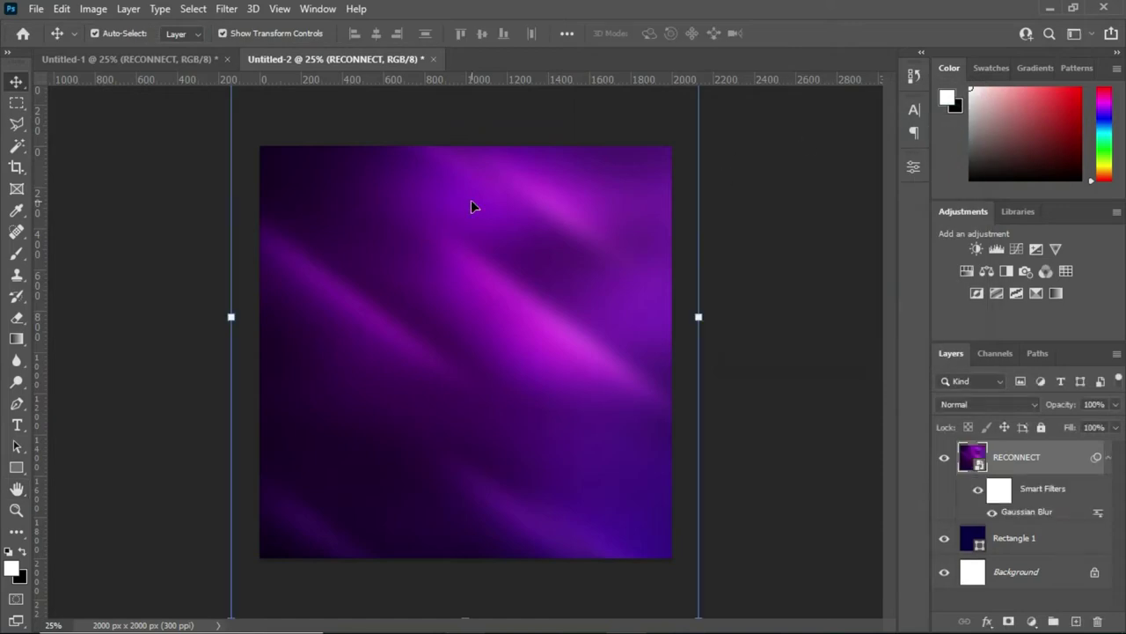
Bring the stadium-lights image into Untitled-2 and scale it into the top-left corner
{"action": "left_click", "coordinate": [163, 58]}
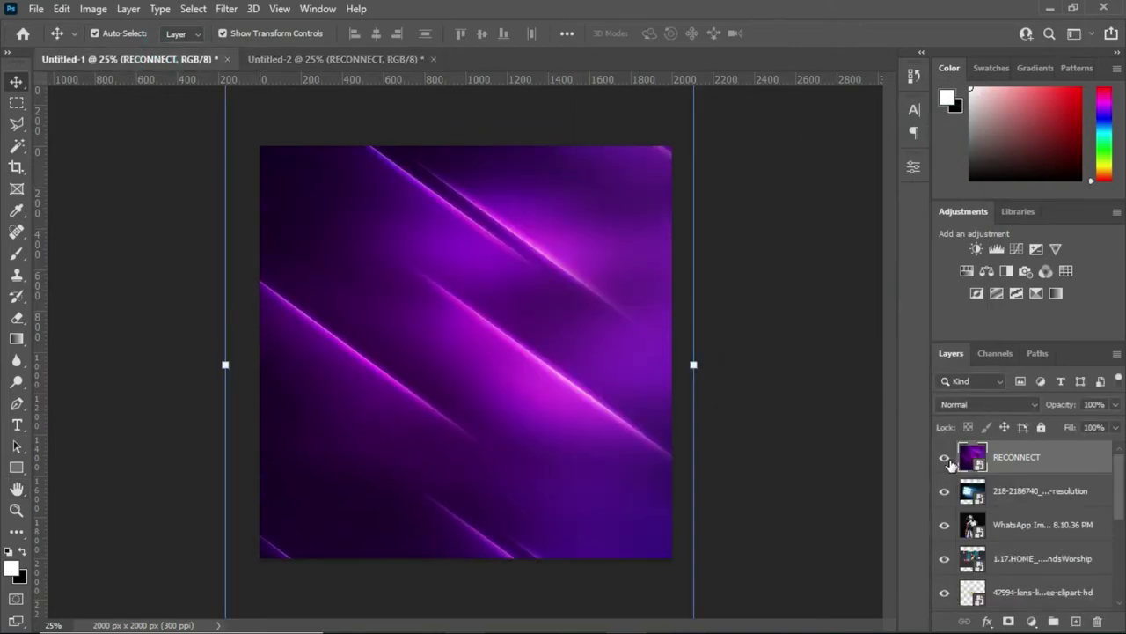
{"action": "left_click", "coordinate": [945, 457]}
{"action": "left_click_drag", "start_coordinate": [471, 345], "coordinate": [427, 233]}
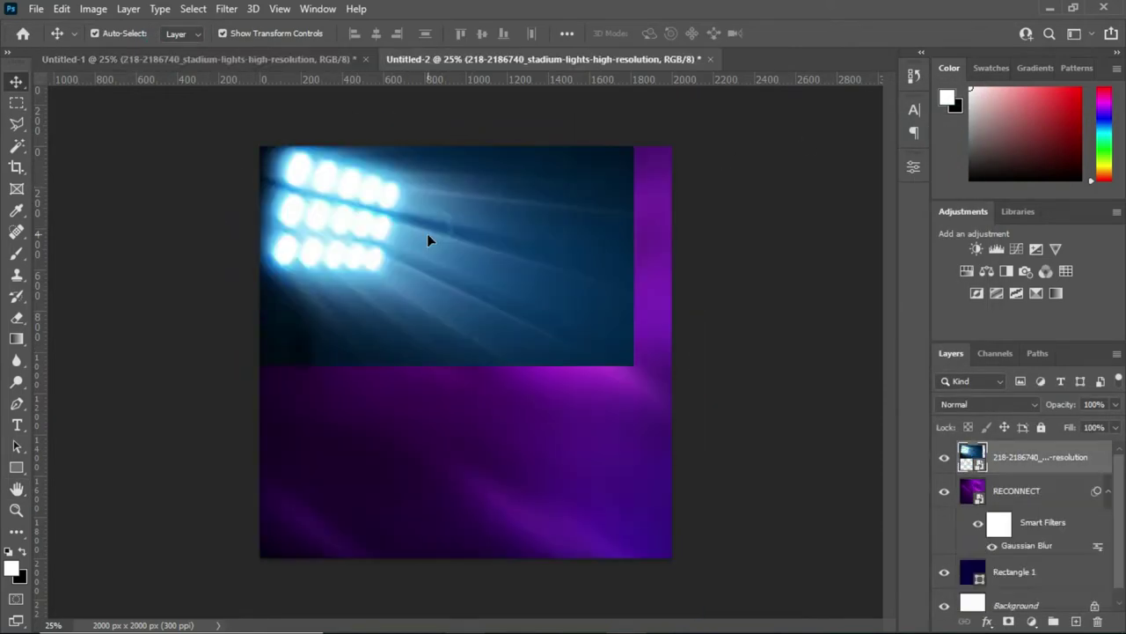
{"action": "left_click_drag", "start_coordinate": [628, 363], "coordinate": [428, 284]}
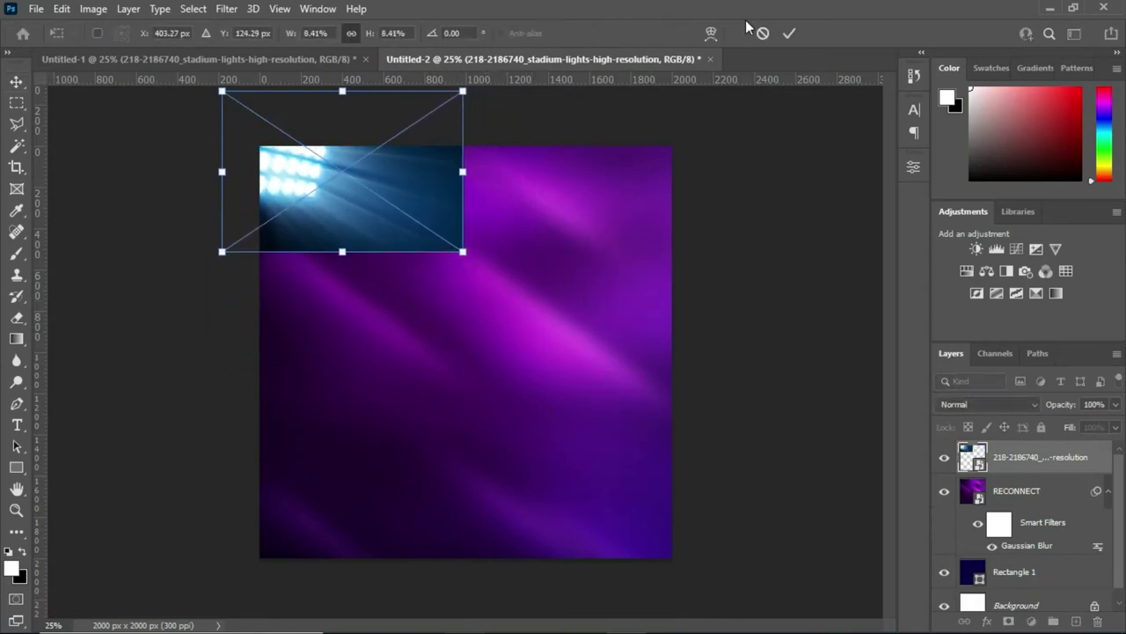
{"action": "left_click", "coordinate": [789, 35]}
Blend the stadium lights in Screen mode at 75% opacity
{"action": "left_click", "coordinate": [967, 405]}
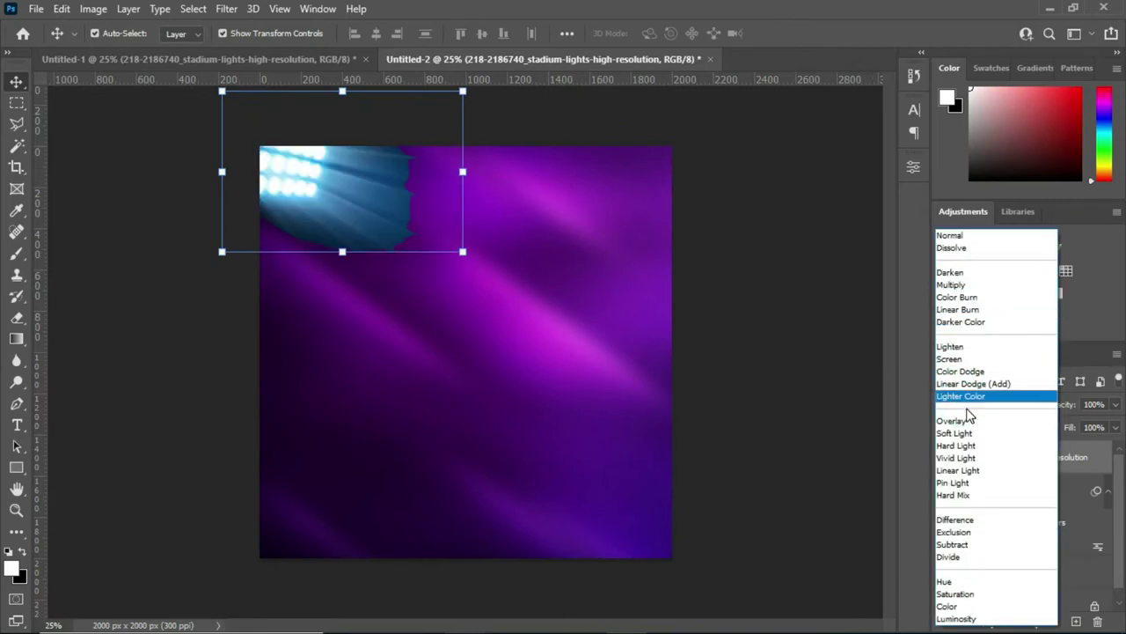
{"action": "left_click", "coordinate": [968, 359]}
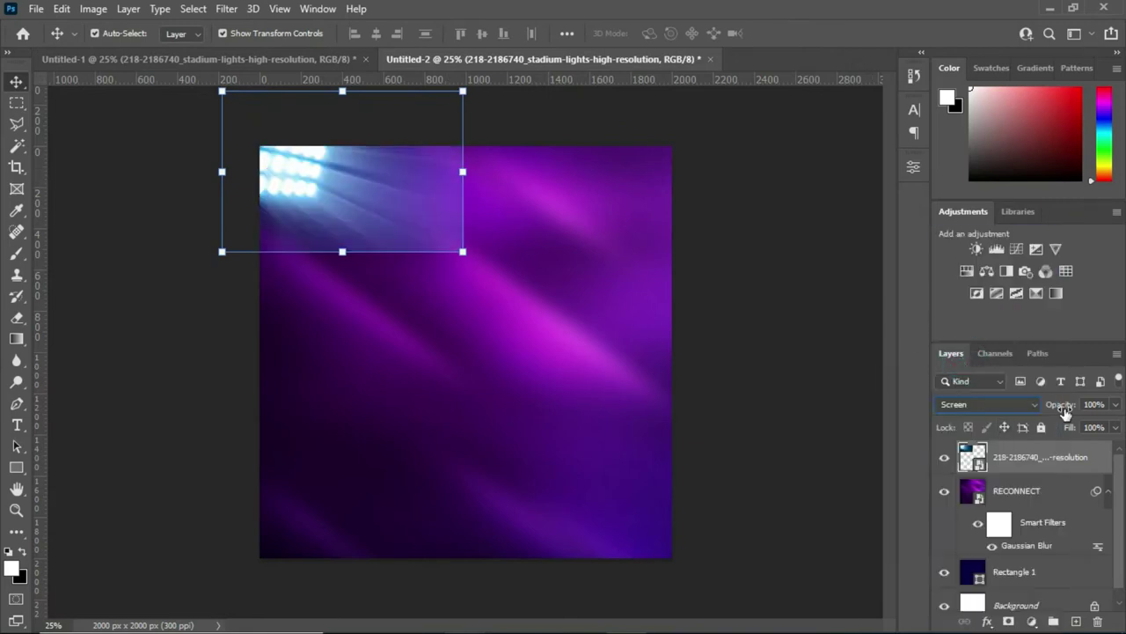
{"action": "left_click_drag", "start_coordinate": [1065, 412], "coordinate": [1046, 412]}
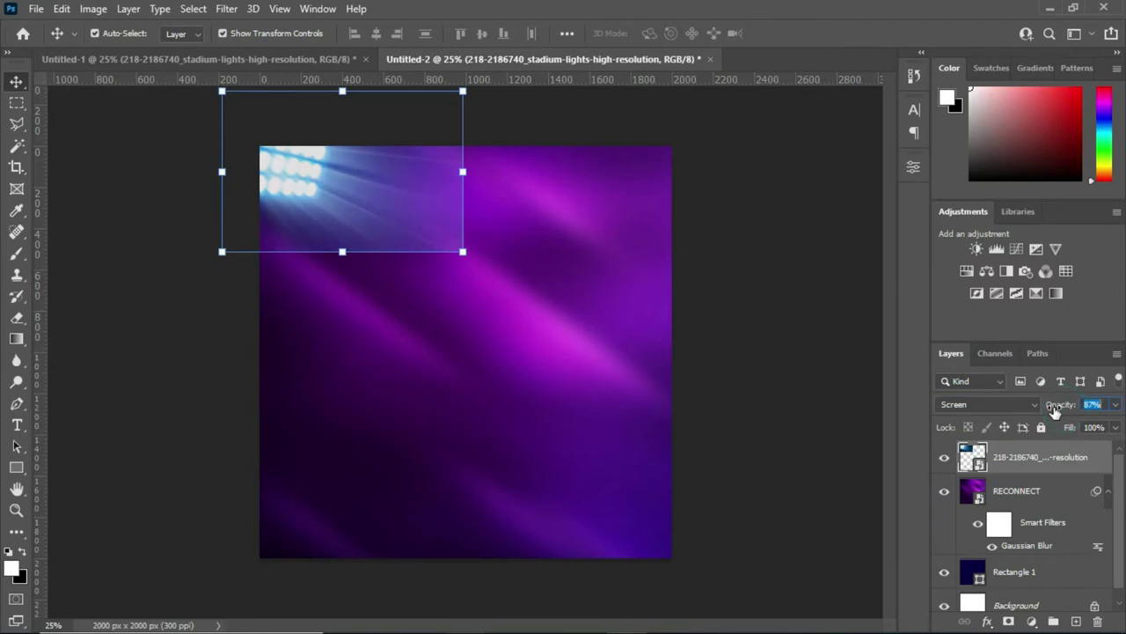
Add a layer mask and set up a black-to-white gradient with a partly transparent white end
{"action": "left_click", "coordinate": [1008, 622]}
{"action": "right_click", "coordinate": [16, 339]}
{"action": "left_click", "coordinate": [35, 329]}
{"action": "left_click", "coordinate": [131, 35]}
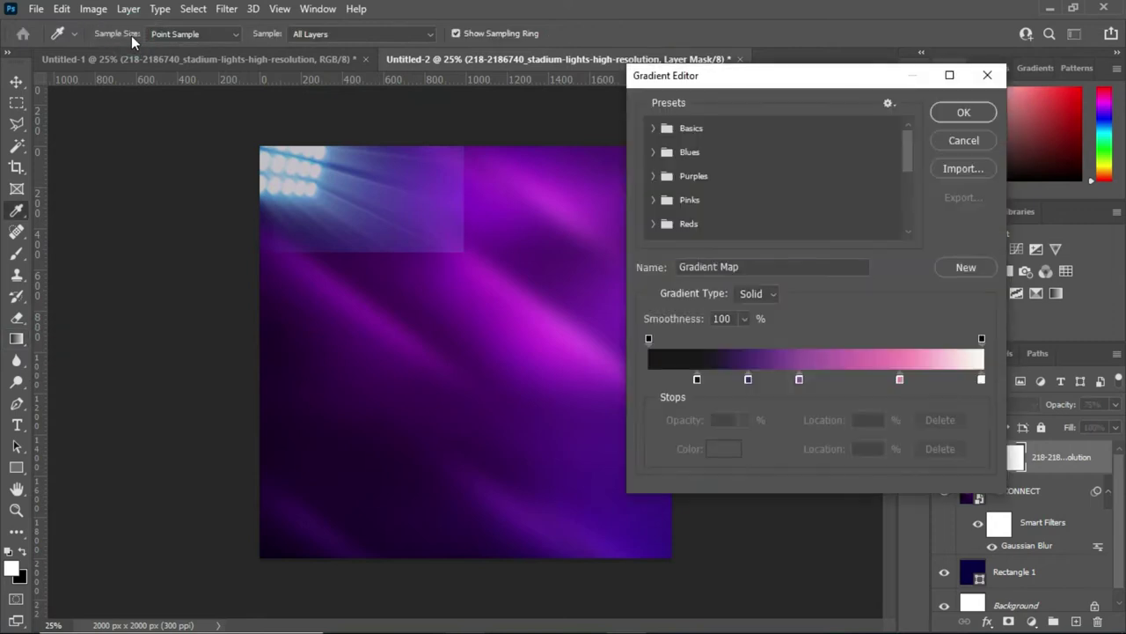
{"action": "left_click", "coordinate": [654, 129]}
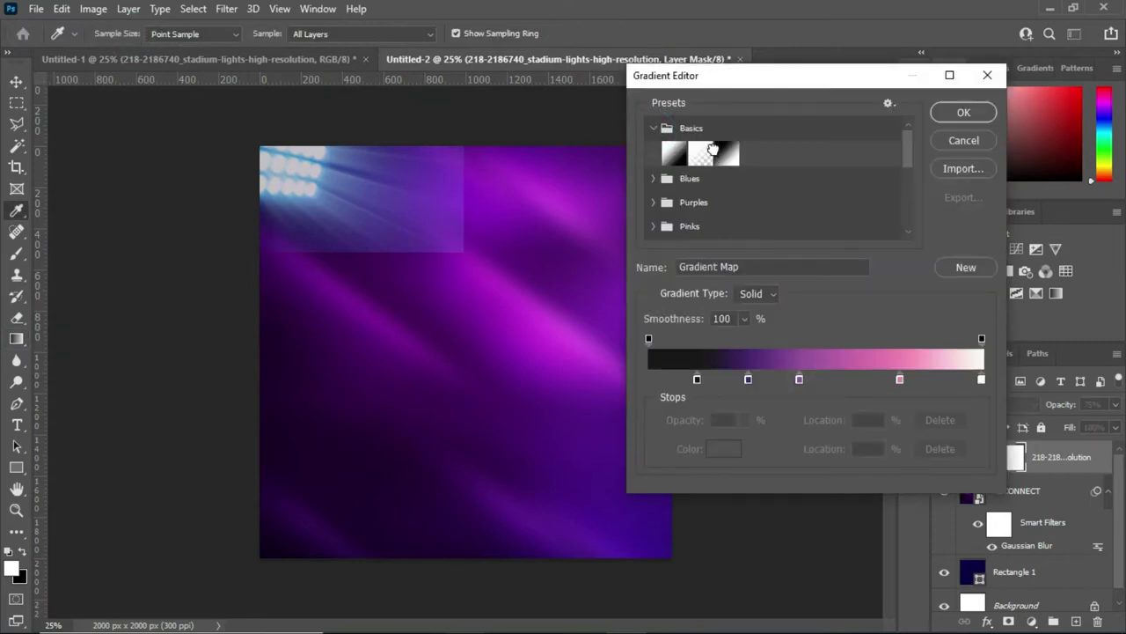
{"action": "left_click", "coordinate": [717, 153]}
{"action": "left_click", "coordinate": [982, 339]}
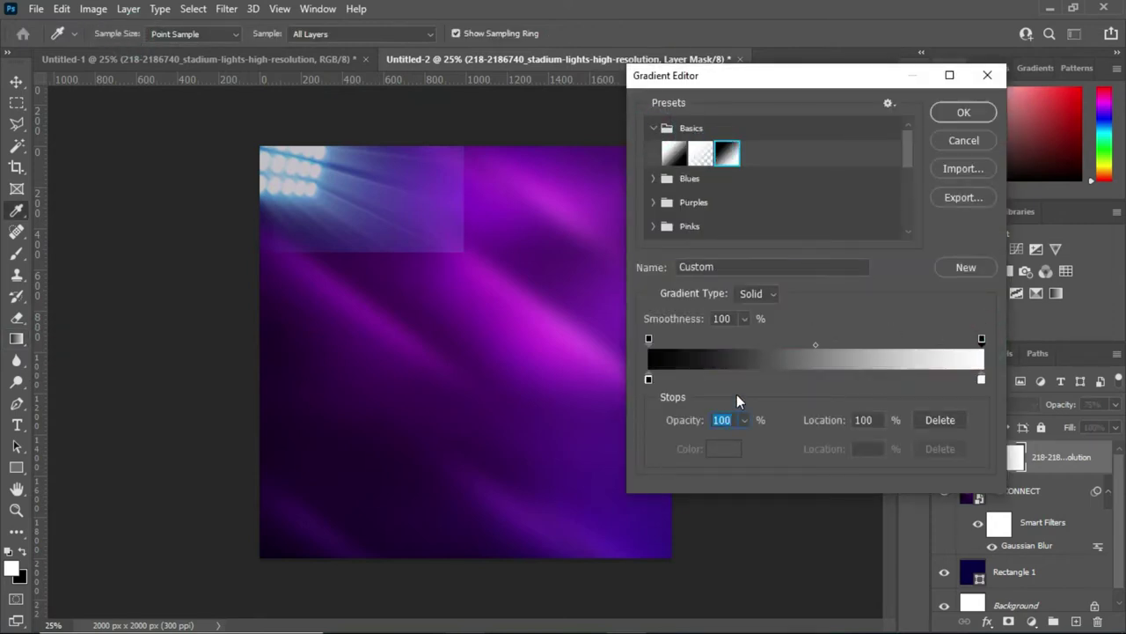
{"action": "mouse_move", "coordinate": [698, 420]}
{"action": "left_mouse_down"}
{"action": "mouse_move", "coordinate": [642, 427]}
{"action": "mouse_move", "coordinate": [662, 429]}
{"action": "left_mouse_up"}
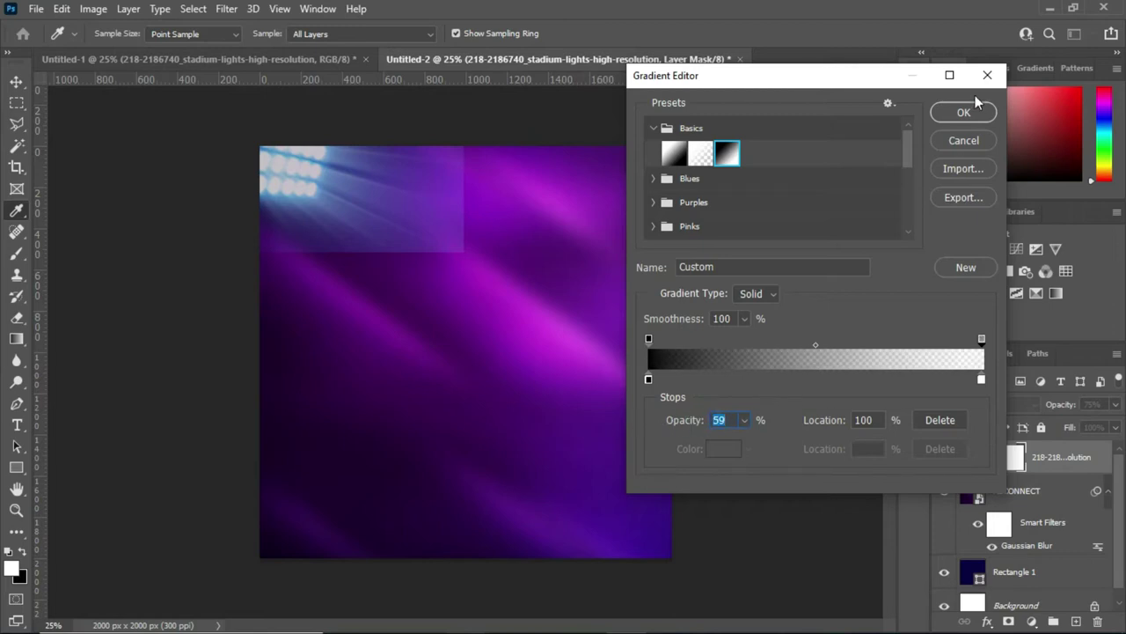
{"action": "left_click", "coordinate": [964, 112]}
Fade the lights' edge with gradients on the mask and enlarge the lights from their corner
{"action": "mouse_move", "coordinate": [404, 298]}
{"action": "left_mouse_down"}
{"action": "mouse_move", "coordinate": [368, 204]}
{"action": "mouse_move", "coordinate": [401, 299]}
{"action": "left_mouse_up"}
{"action": "left_click_drag", "start_coordinate": [359, 259], "coordinate": [360, 188]}
{"action": "left_click_drag", "start_coordinate": [465, 164], "coordinate": [377, 118]}
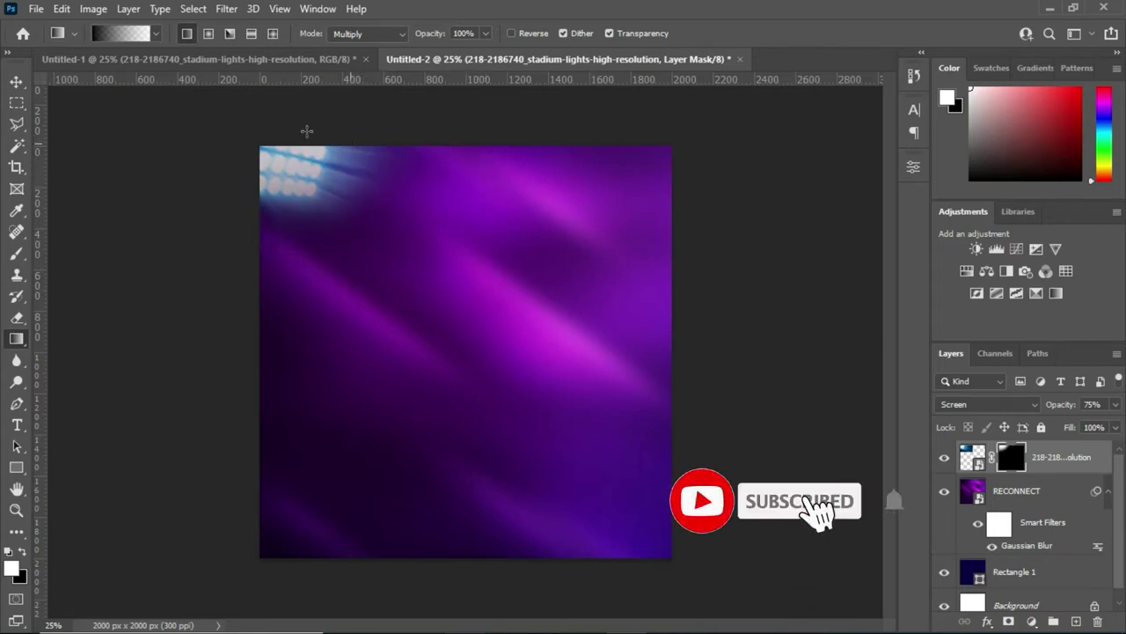
{"action": "key", "text": "ctrl+t"}
{"action": "left_click_drag", "start_coordinate": [463, 250], "coordinate": [526, 293]}
{"action": "key", "text": "Return"}
{"action": "key", "text": "v"}
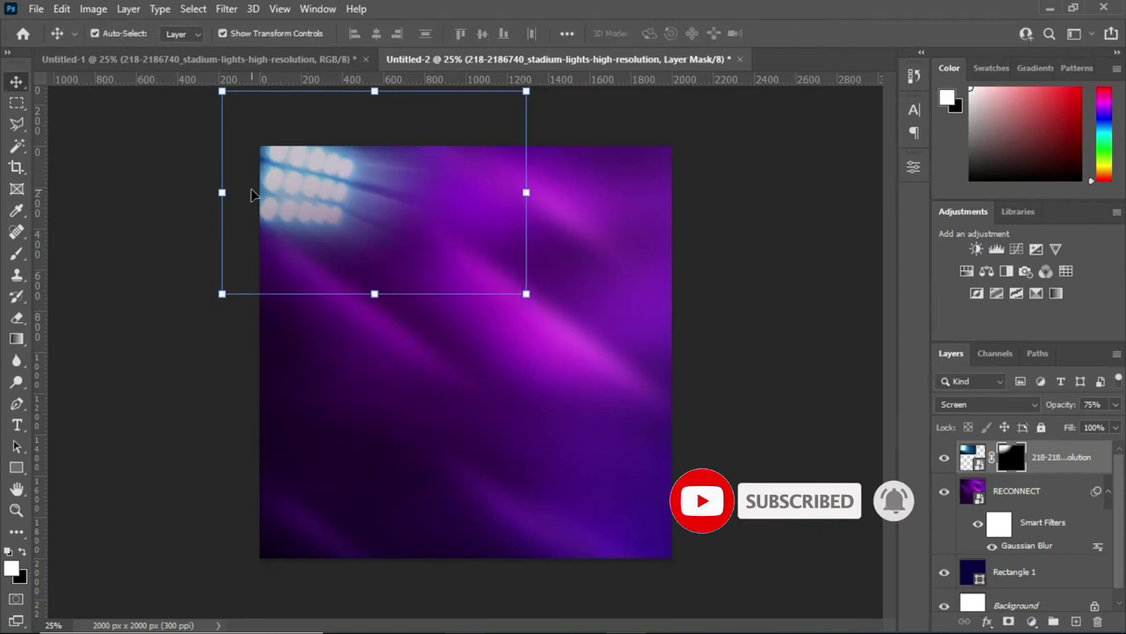
Duplicate the lights, flip the copy horizontally, and place it in the top-right corner
{"action": "key", "text": "ctrl+j"}
{"action": "key", "text": "ctrl+t"}
{"action": "right_click", "coordinate": [374, 295]}
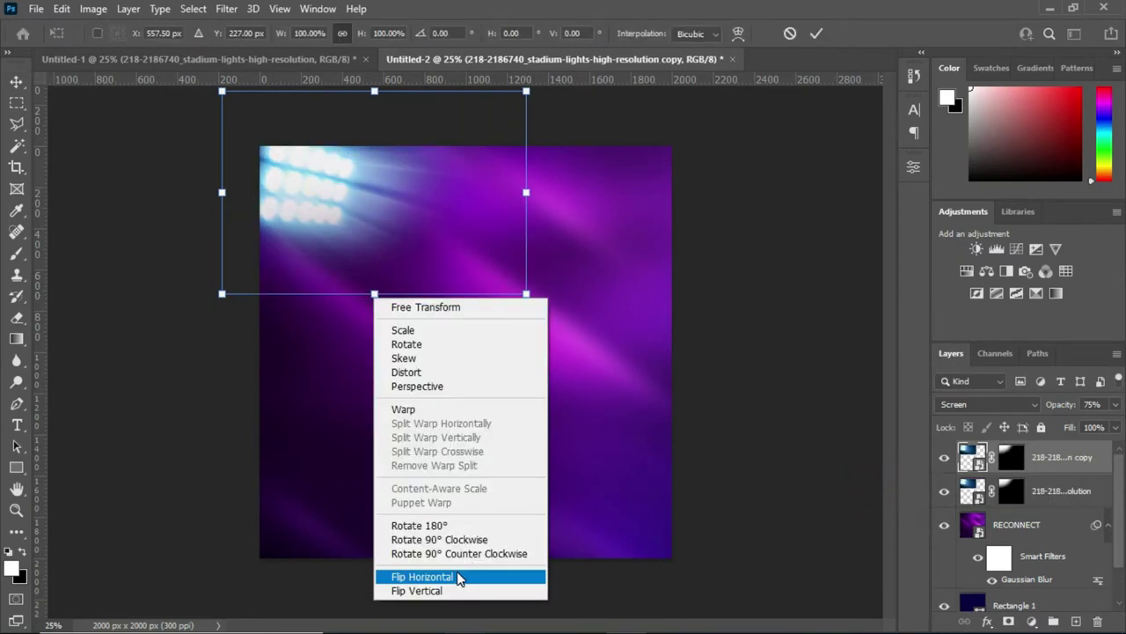
{"action": "left_click", "coordinate": [459, 577]}
{"action": "left_click_drag", "start_coordinate": [446, 191], "coordinate": [626, 185]}
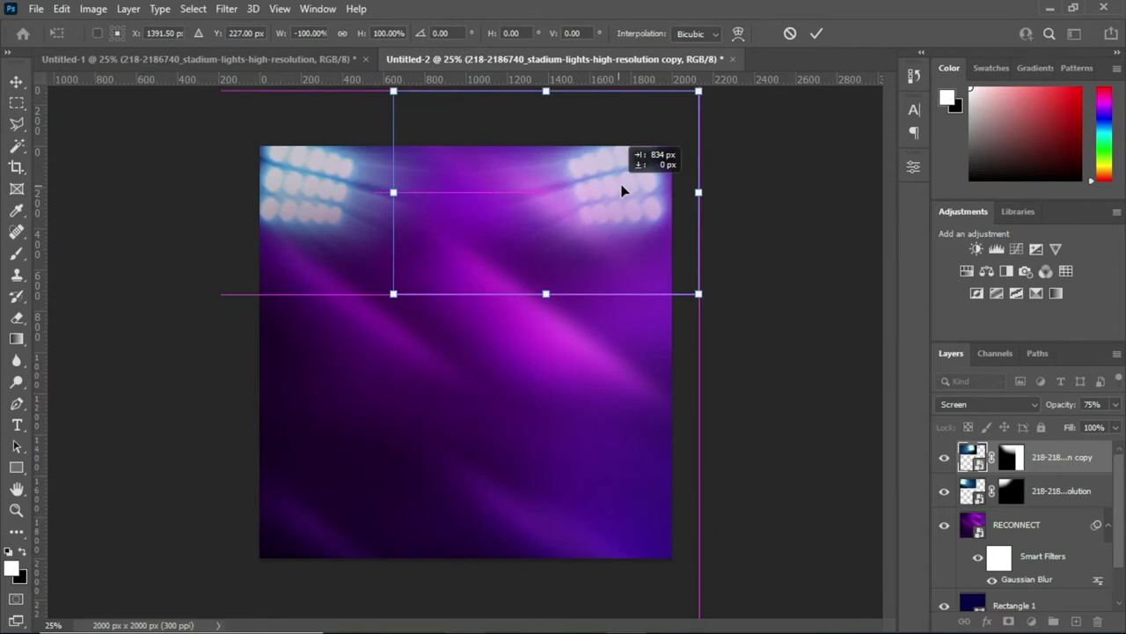
{"action": "left_click", "coordinate": [816, 33]}
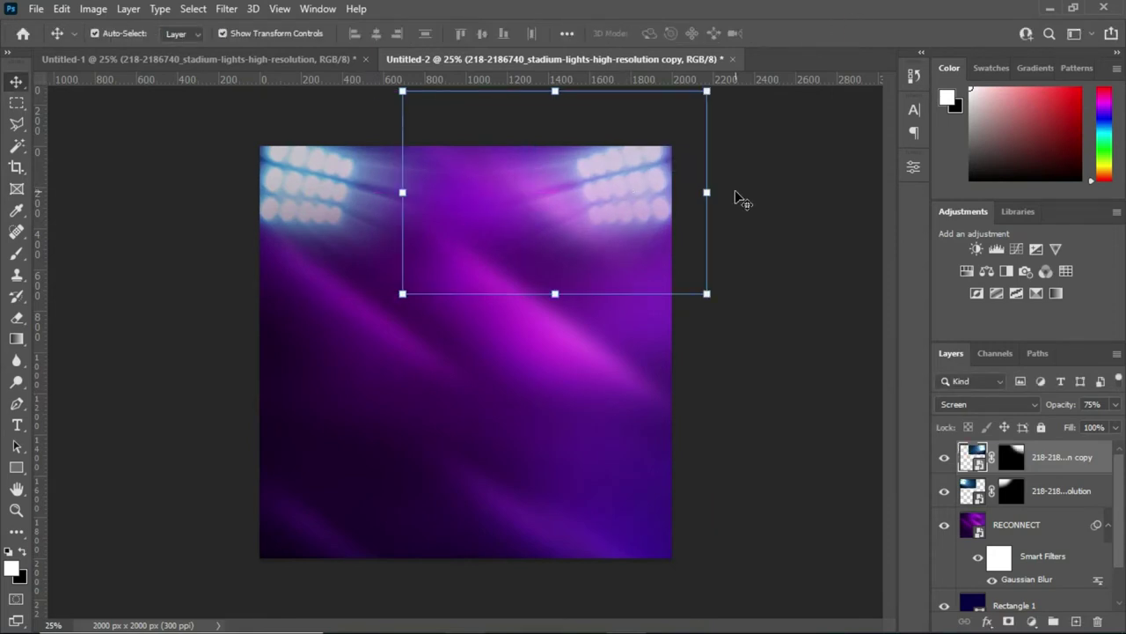
In Untitled-1, hide the stadium lights and move the crowd layer above the singer layer
{"action": "left_click", "coordinate": [154, 62]}
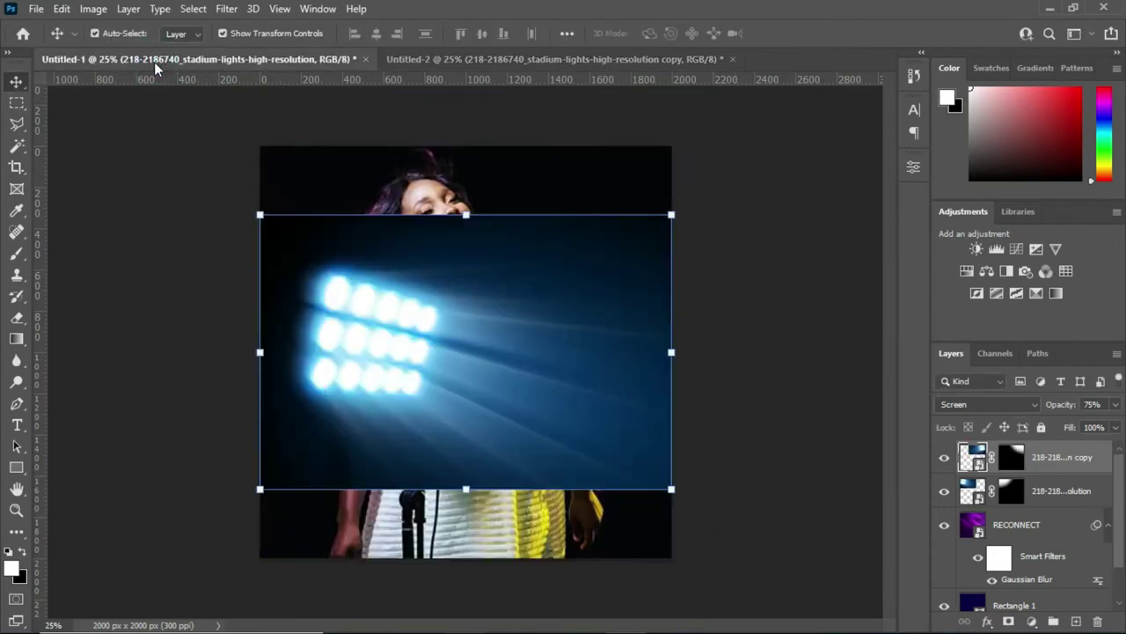
{"action": "left_click", "coordinate": [943, 493]}
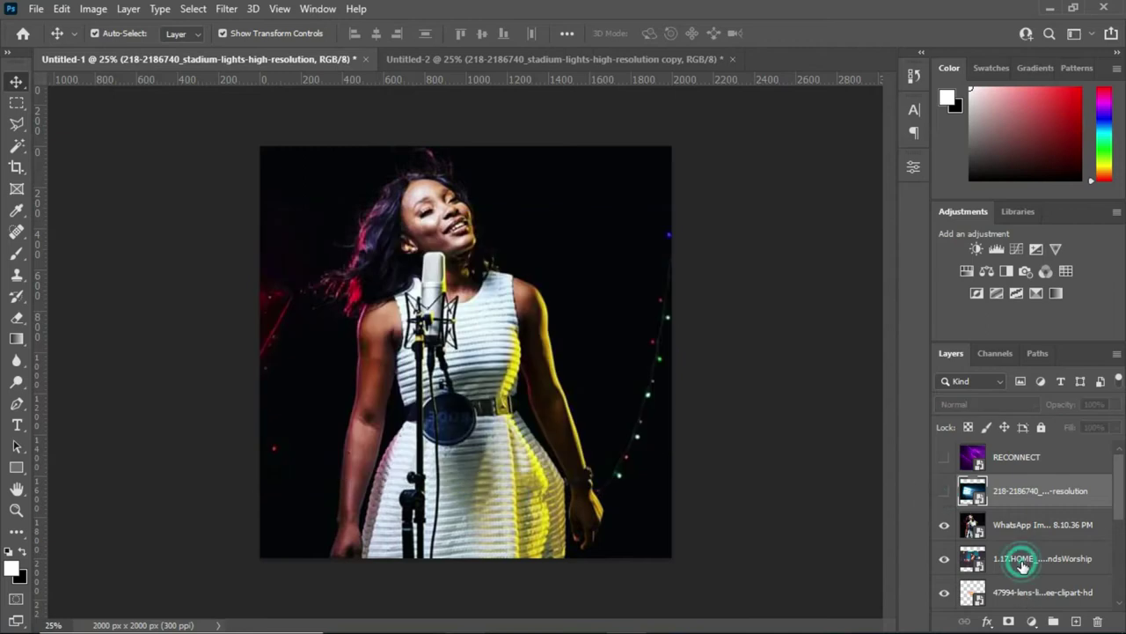
{"action": "left_click", "coordinate": [1021, 560]}
{"action": "left_click", "coordinate": [944, 526]}
{"action": "left_click_drag", "start_coordinate": [972, 557], "coordinate": [997, 512]}
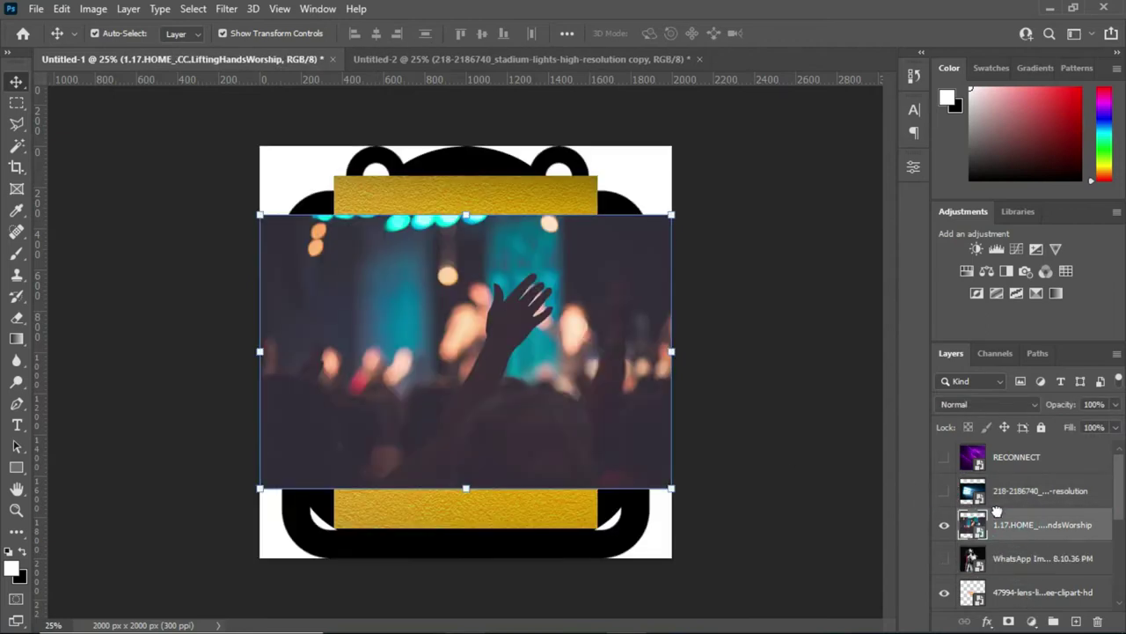
{"action": "left_click", "coordinate": [944, 558]}
Bring the crowd photo into the flyer, enlarge it and shift it upward
{"action": "left_click_drag", "start_coordinate": [520, 382], "coordinate": [483, 67]}
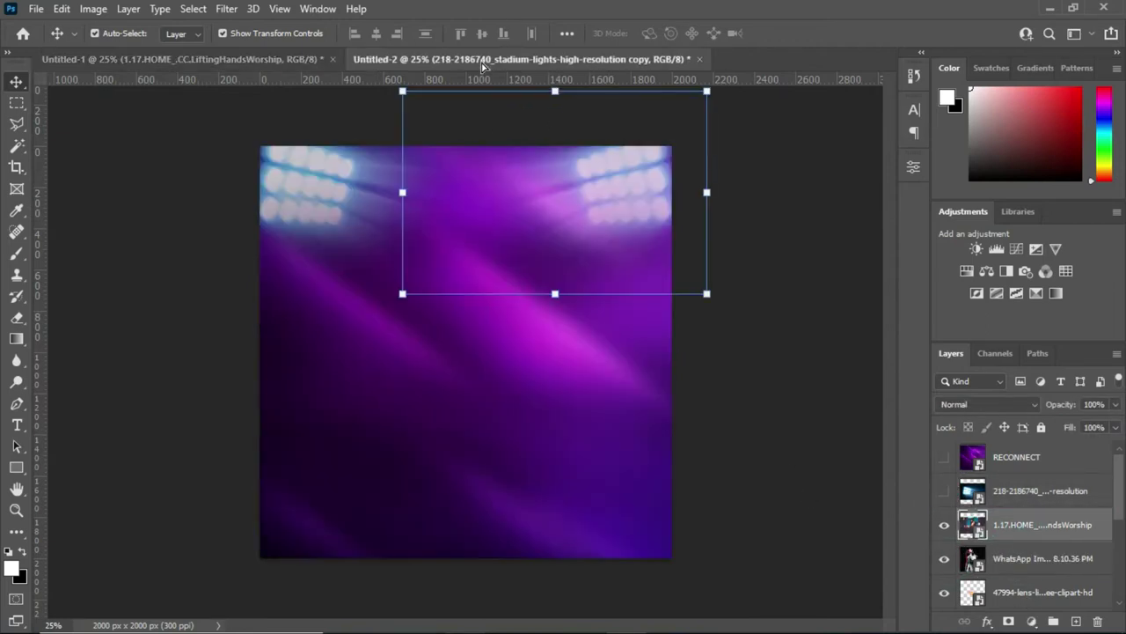
{"action": "left_click_drag", "start_coordinate": [456, 414], "coordinate": [455, 414]}
{"action": "left_click_drag", "start_coordinate": [661, 552], "coordinate": [685, 569]}
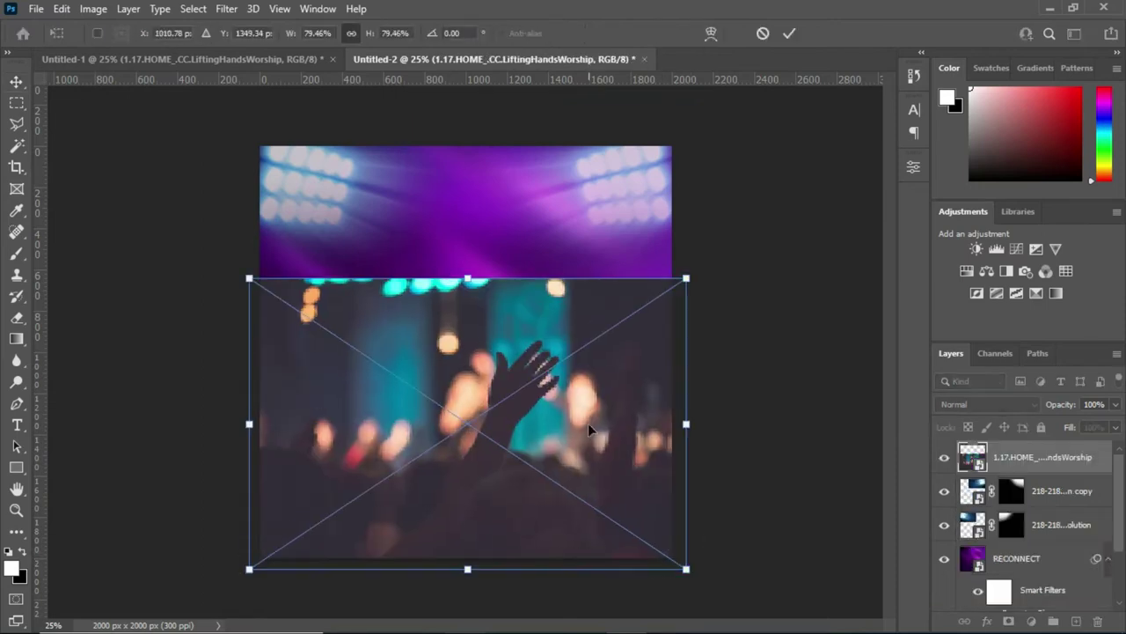
{"action": "left_click_drag", "start_coordinate": [588, 423], "coordinate": [585, 374]}
{"action": "key", "text": "Return"}
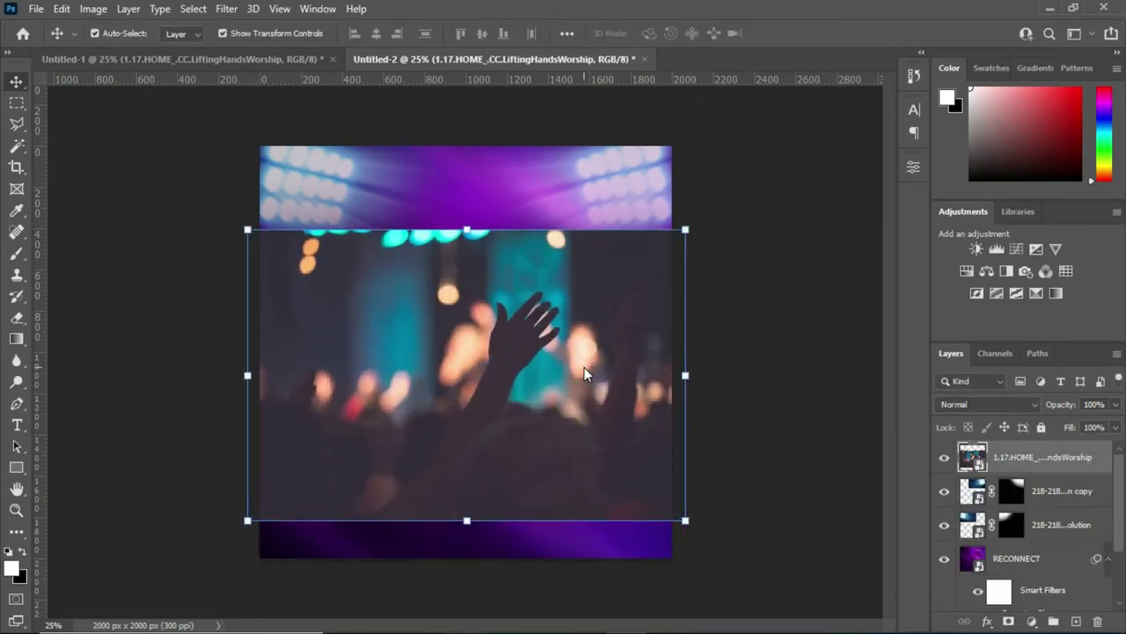
Set the crowd photo to Hard Light blending at about 75% opacity
{"action": "left_click", "coordinate": [993, 401]}
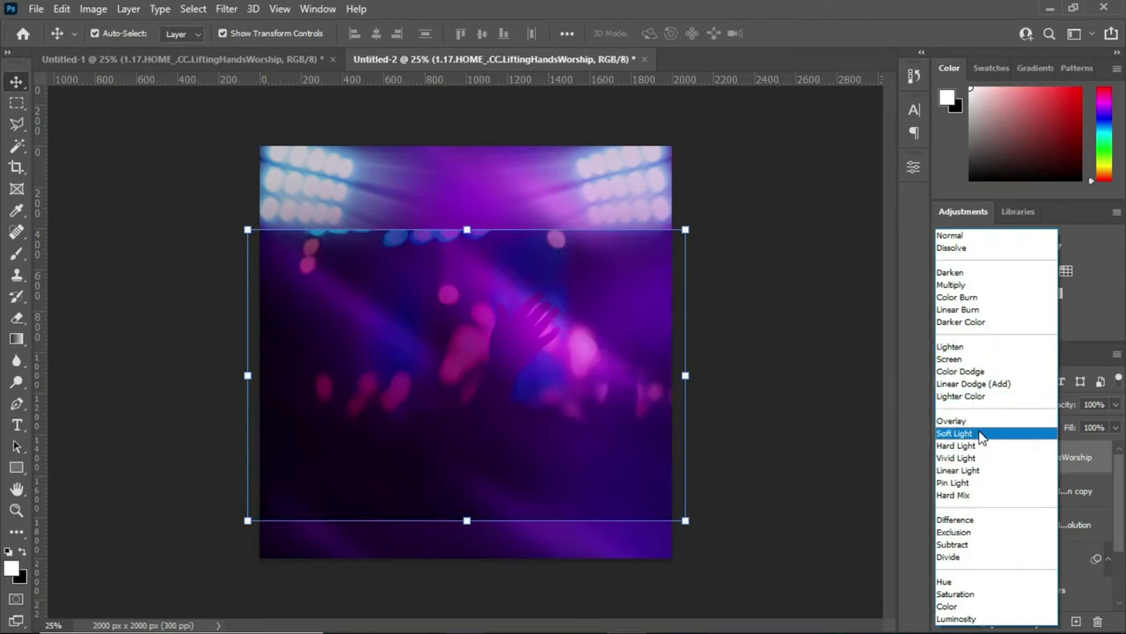
{"action": "left_click", "coordinate": [983, 447]}
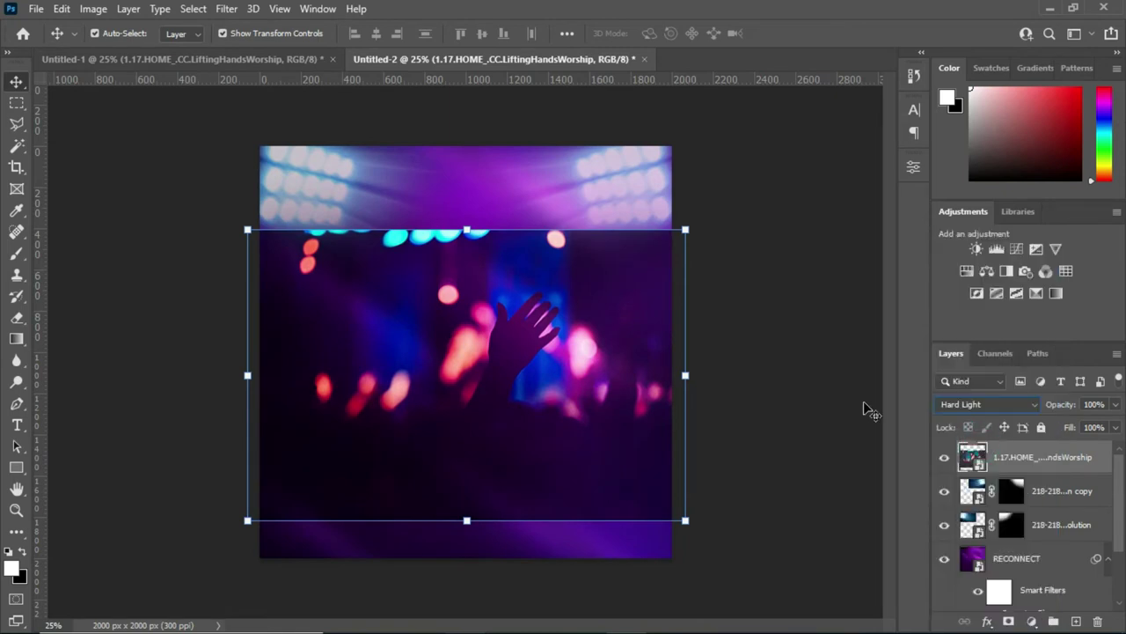
{"action": "left_click_drag", "start_coordinate": [1059, 410], "coordinate": [1045, 413]}
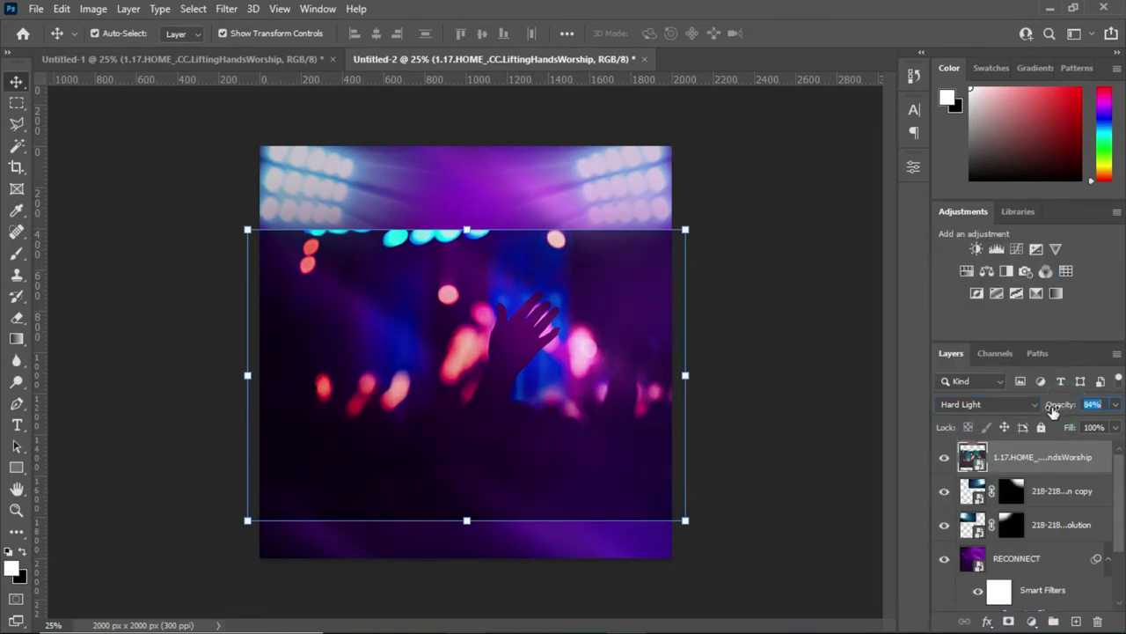
Mask away the photo's hard top edge with a black brush and switch it to Overlay
{"action": "left_click", "coordinate": [1009, 622]}
{"action": "right_click", "coordinate": [13, 257]}
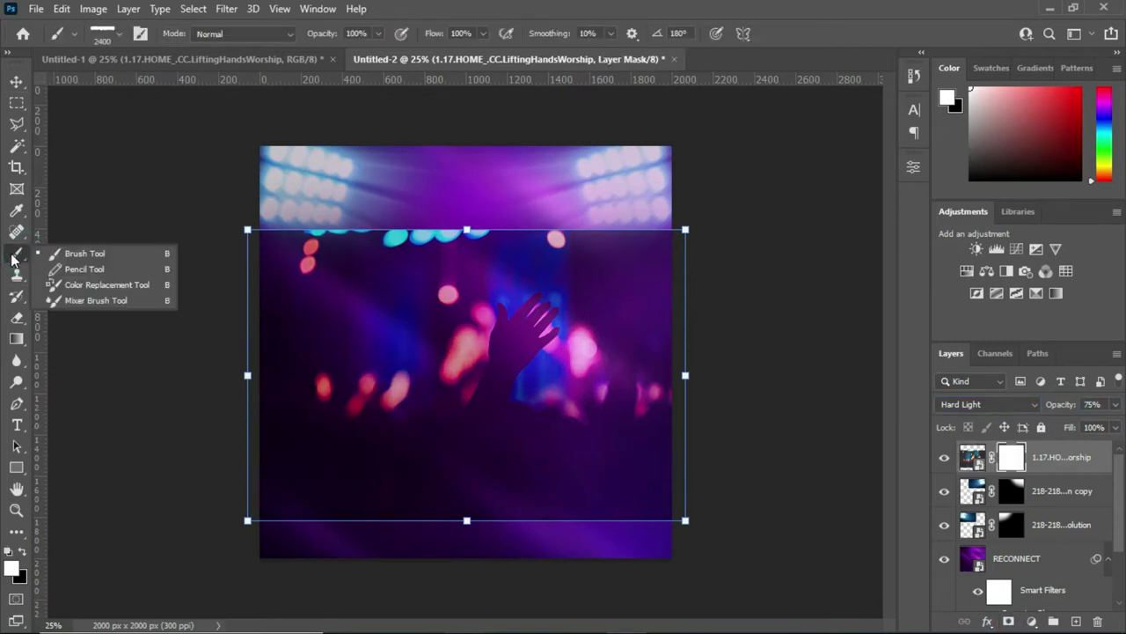
{"action": "left_click", "coordinate": [65, 254]}
{"action": "key", "text": "x"}
{"action": "mouse_move", "coordinate": [443, 163]}
{"action": "left_mouse_down"}
{"action": "mouse_move", "coordinate": [666, 176]}
{"action": "mouse_move", "coordinate": [465, 163]}
{"action": "mouse_move", "coordinate": [272, 171]}
{"action": "mouse_move", "coordinate": [700, 222]}
{"action": "left_mouse_up"}
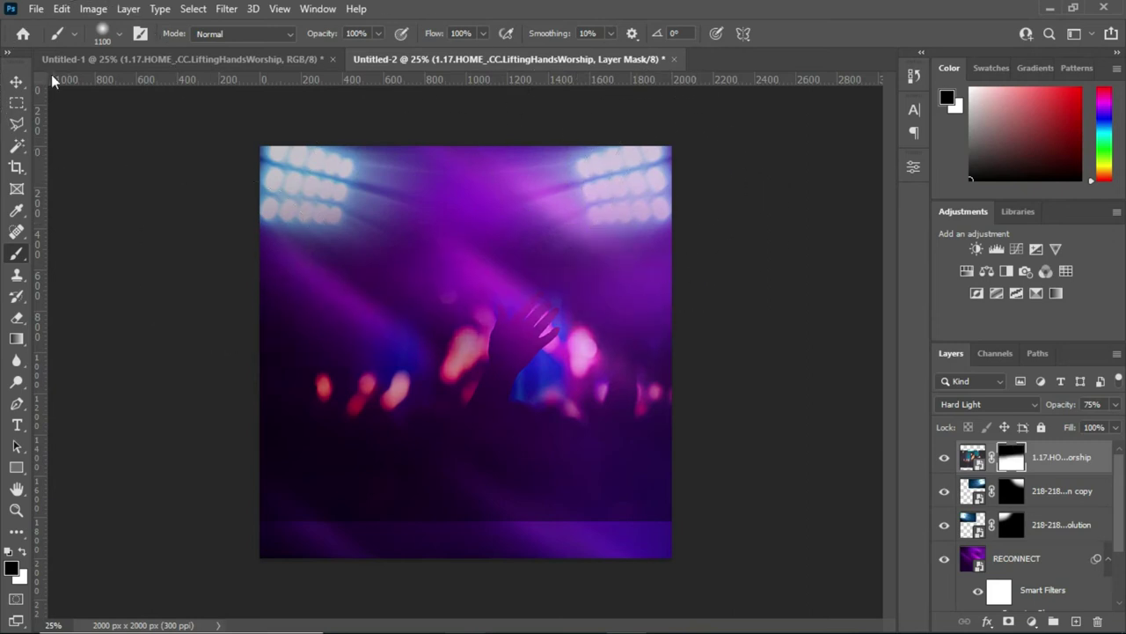
{"action": "left_click", "coordinate": [16, 81]}
{"action": "left_click", "coordinate": [1005, 406]}
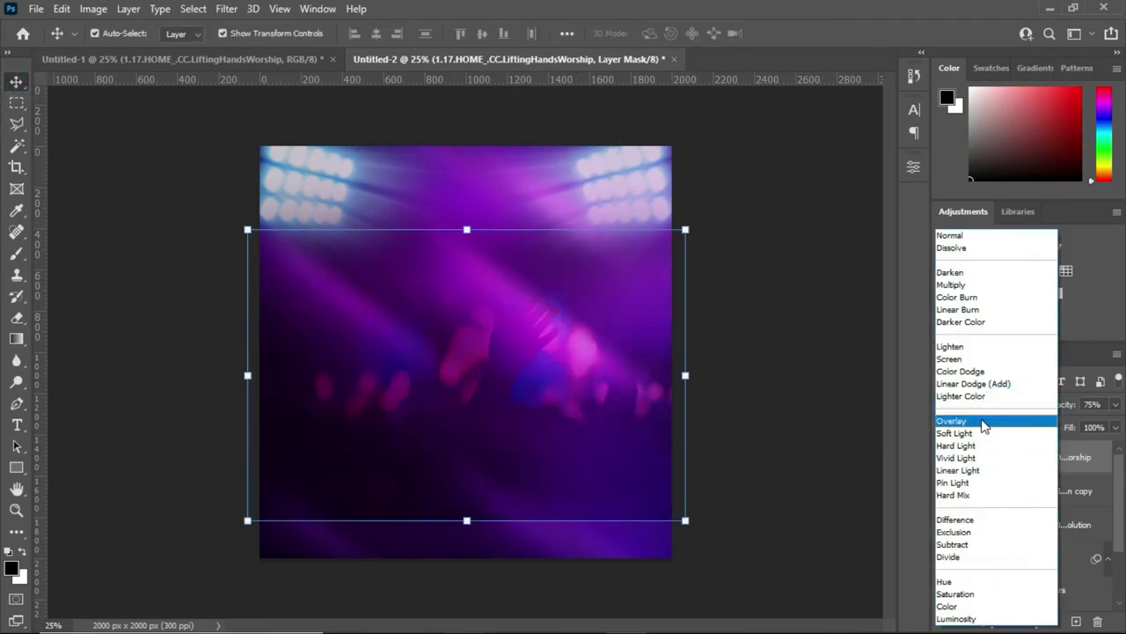
{"action": "left_click", "coordinate": [983, 422]}
Add a #090044 Solid Color fill layer in Overlay mode, then select the crowd photo layer
{"action": "left_click", "coordinate": [1031, 621]}
{"action": "left_click", "coordinate": [1016, 328]}
{"action": "type", "text": "090044"}
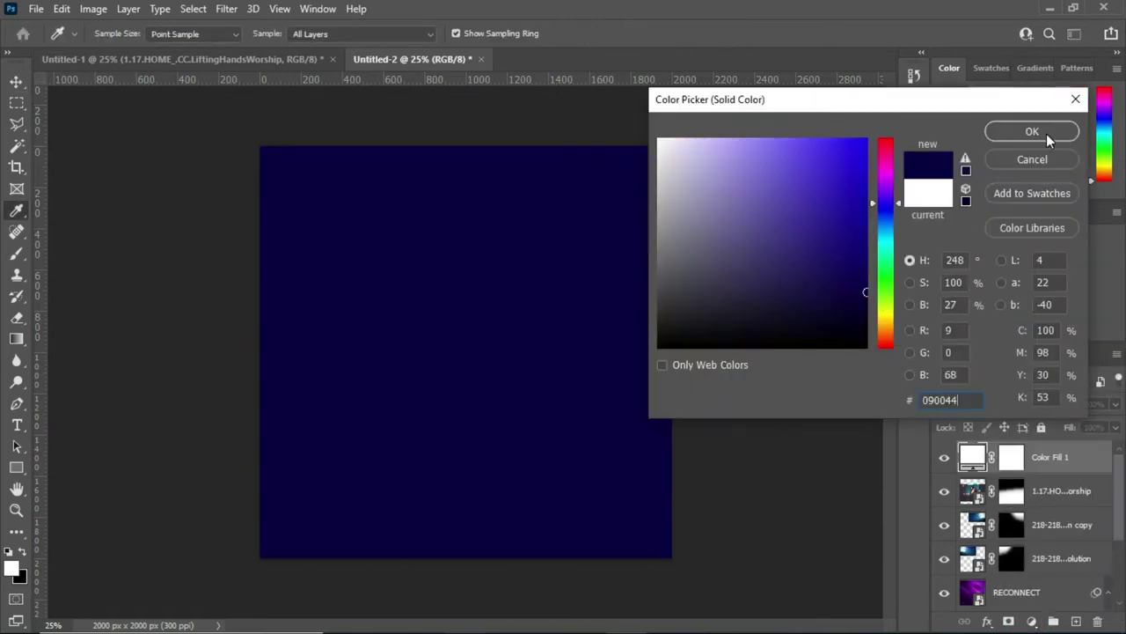
{"action": "left_click", "coordinate": [1032, 131]}
{"action": "left_click", "coordinate": [968, 404]}
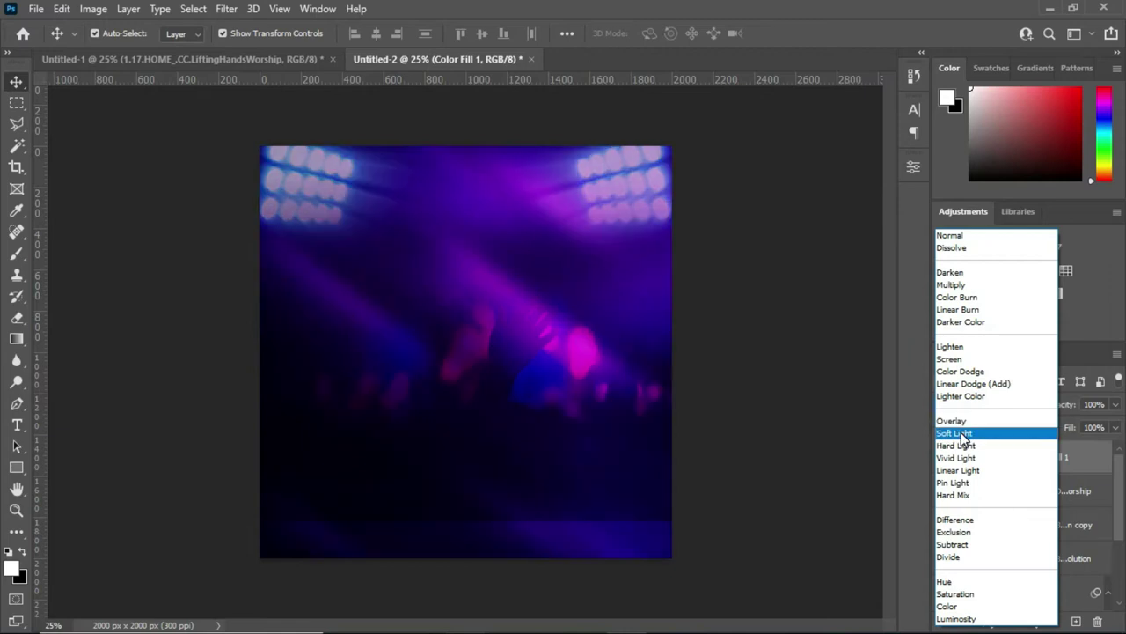
{"action": "left_click", "coordinate": [952, 421]}
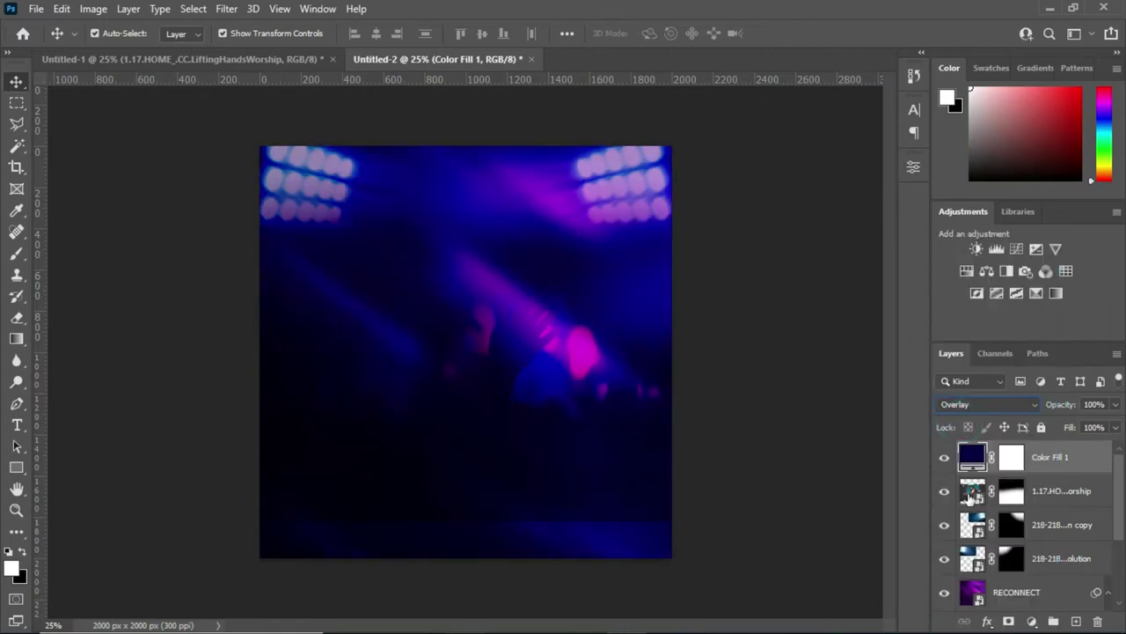
{"action": "left_click", "coordinate": [969, 497]}
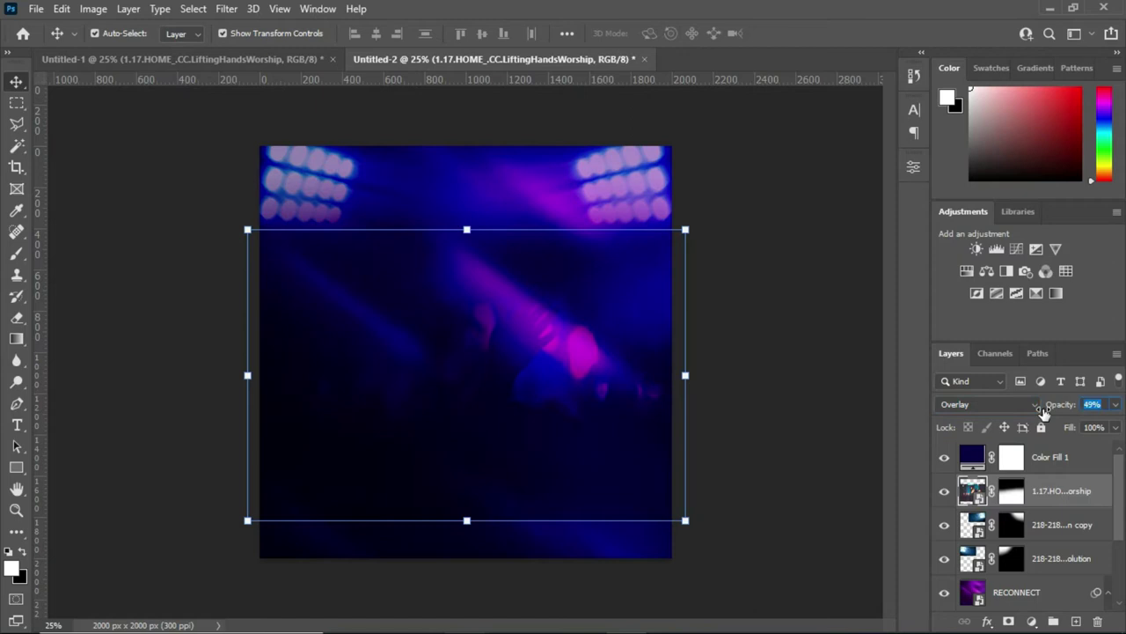
Copy the three church address lines from the Notepad notes
{"action": "left_click", "coordinate": [745, 367]}
{"action": "left_click", "coordinate": [16, 425]}
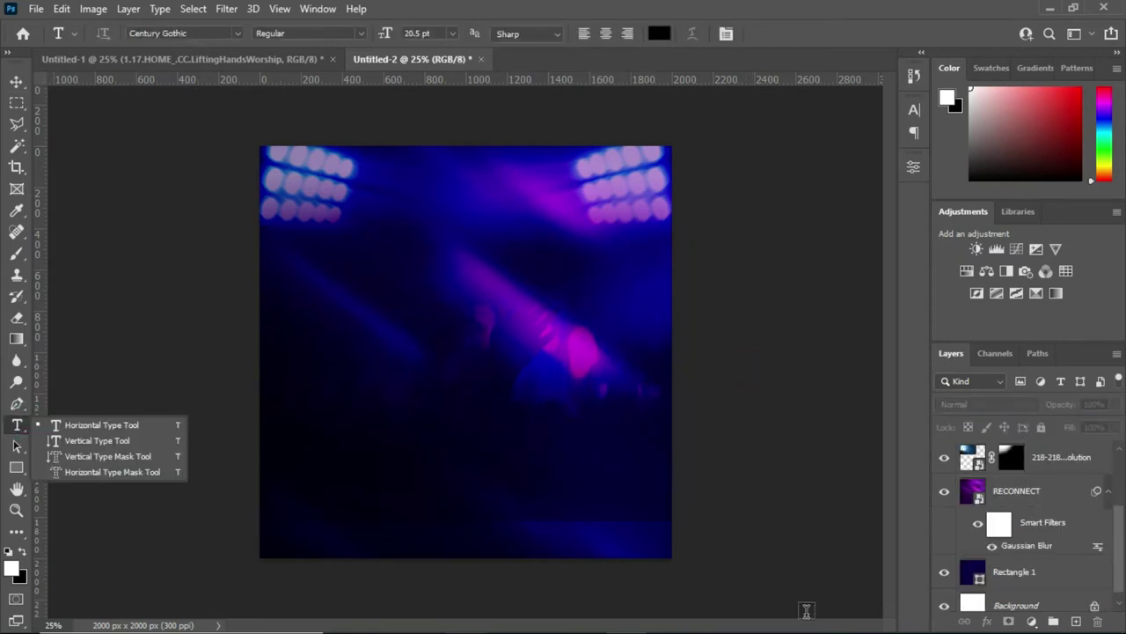
{"action": "left_click", "coordinate": [101, 425]}
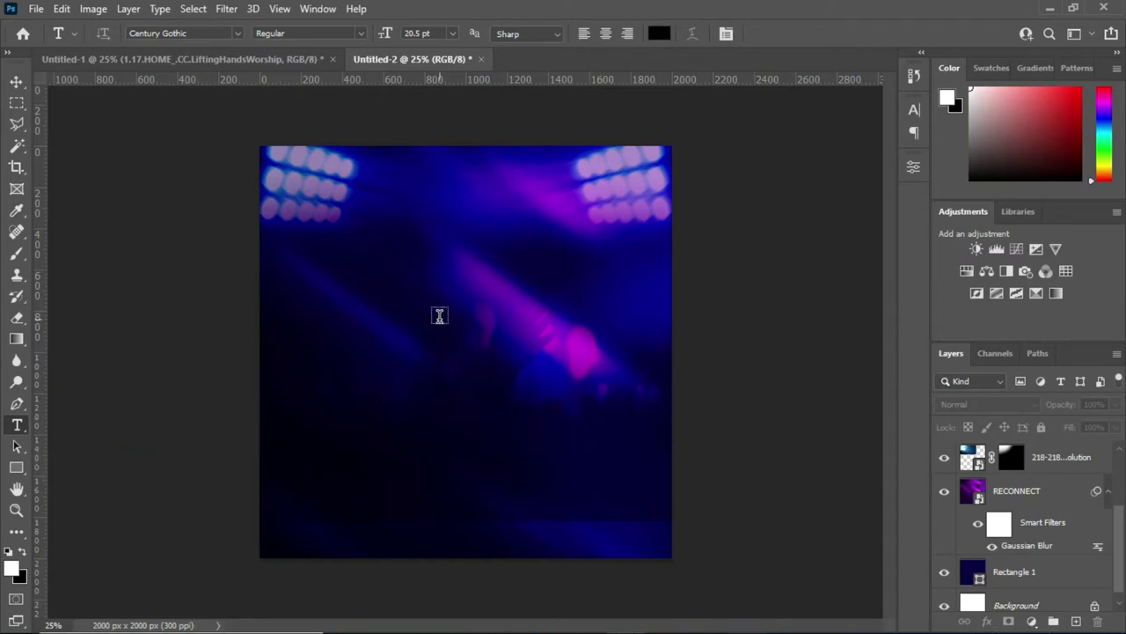
{"action": "key", "text": "v"}
{"action": "key", "text": "alt+Tab"}
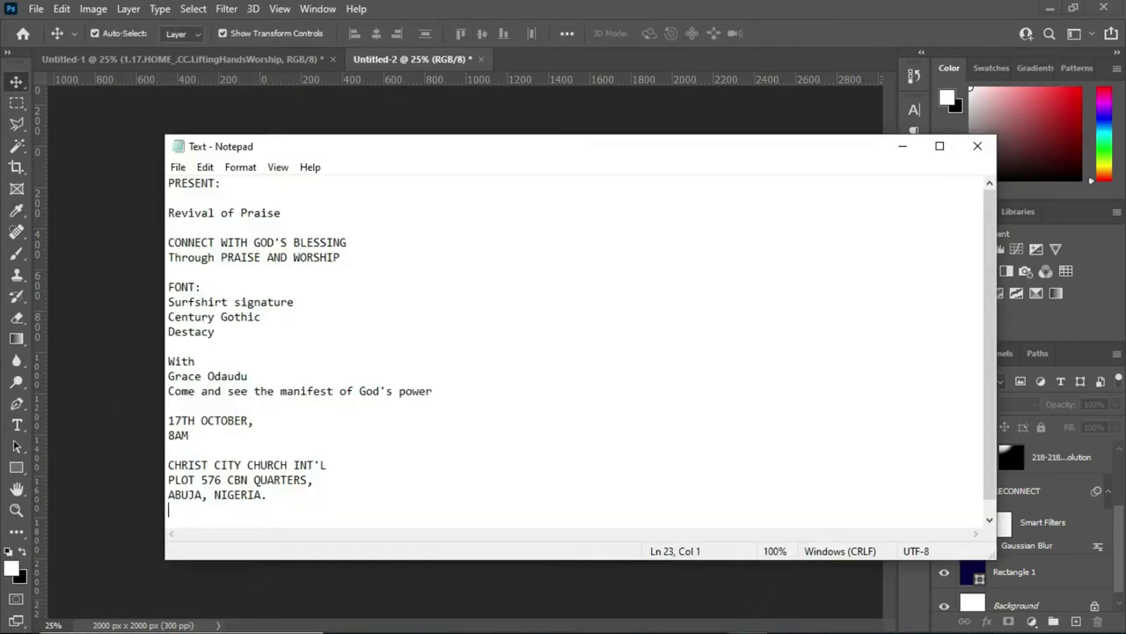
{"action": "left_click", "coordinate": [902, 146]}
{"action": "left_click", "coordinate": [746, 617]}
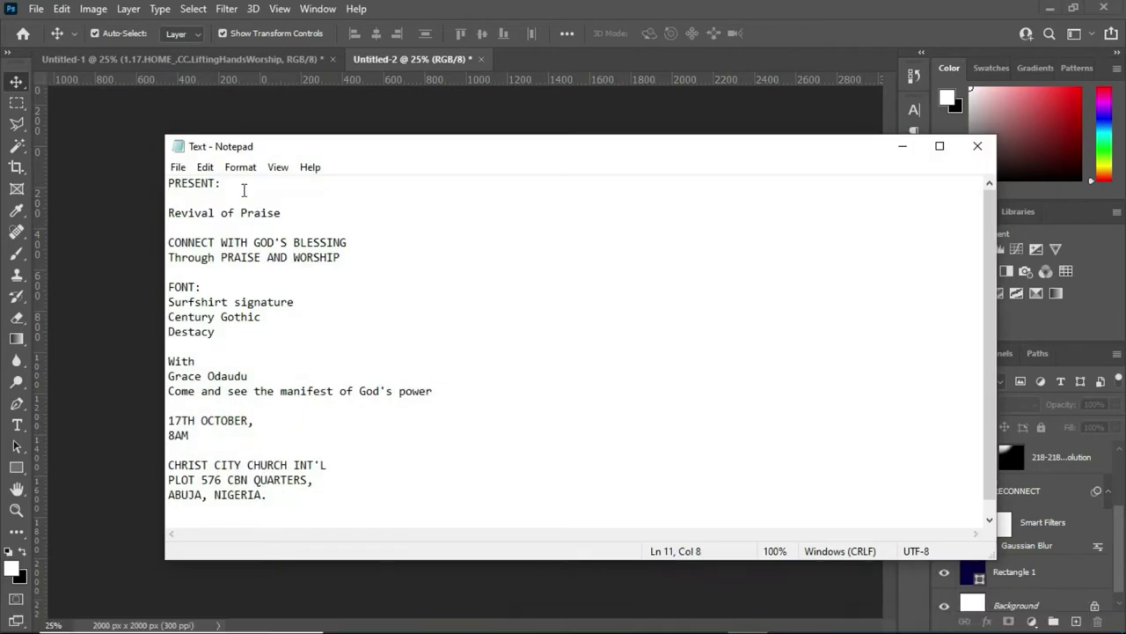
{"action": "left_click_drag", "start_coordinate": [275, 496], "coordinate": [173, 465]}
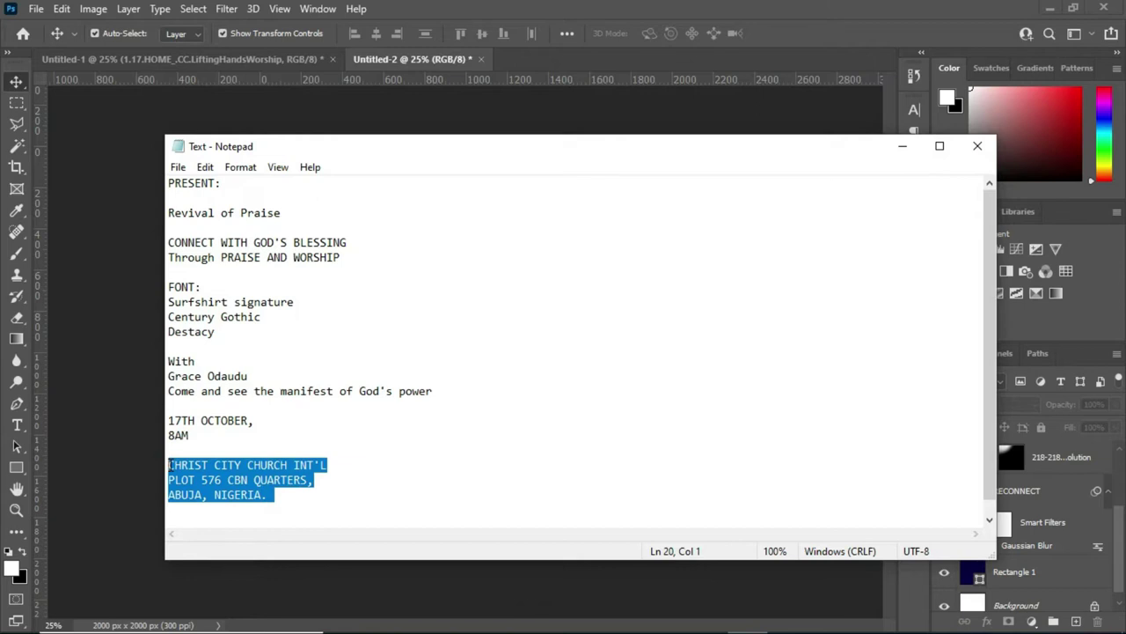
{"action": "left_click", "coordinate": [902, 146]}
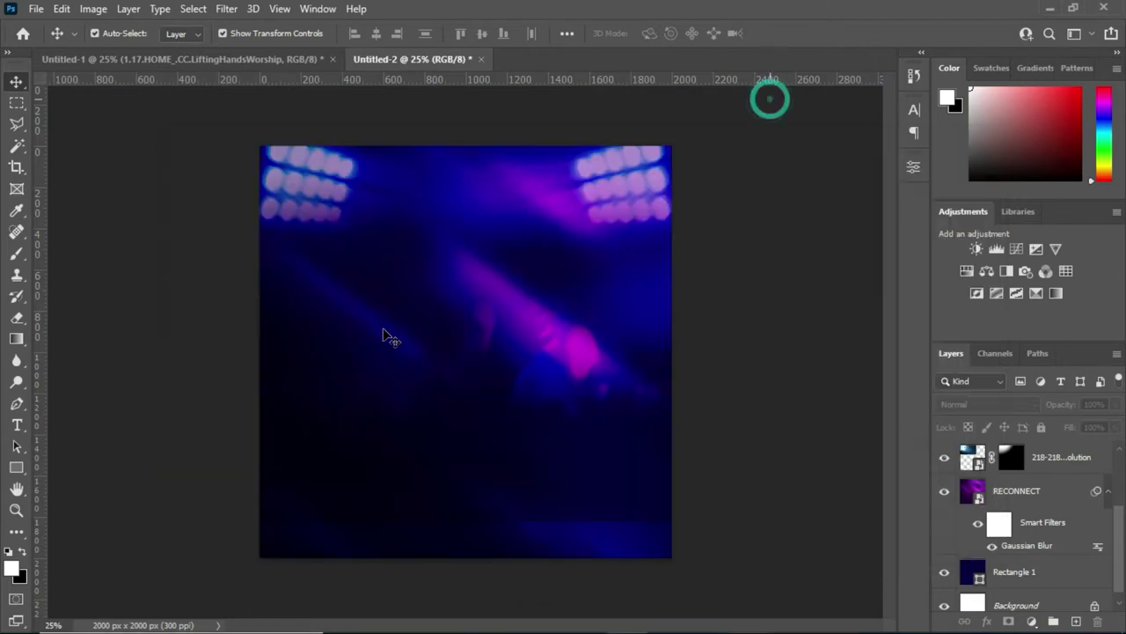
Paste the address as a text layer near the flyer's top and colour it white
{"action": "key", "text": "t"}
{"action": "left_click", "coordinate": [426, 251]}
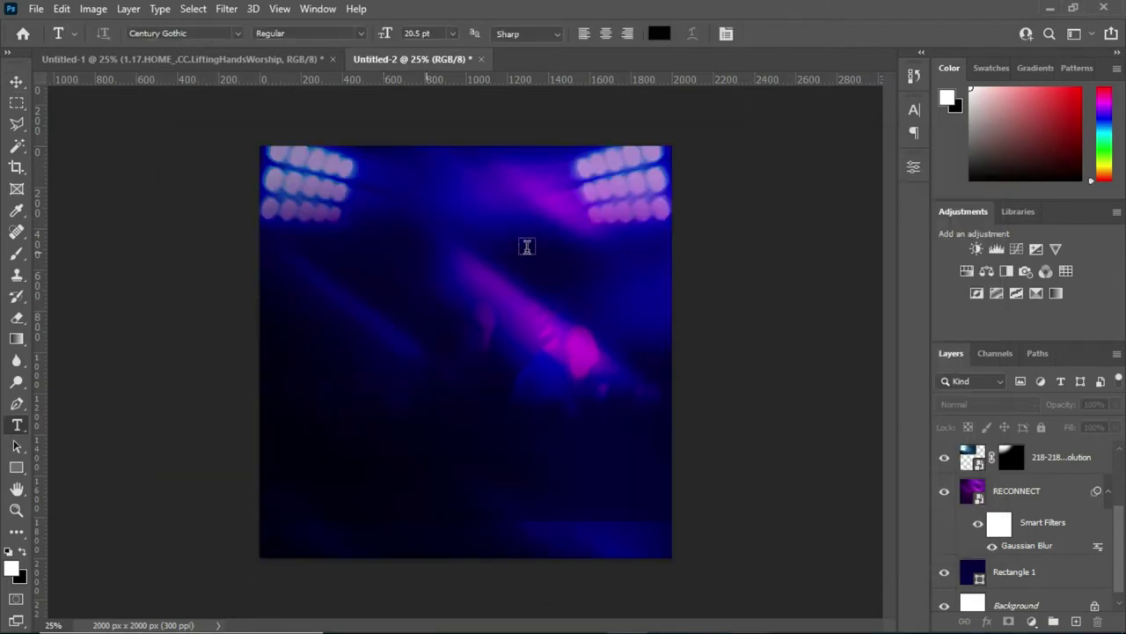
{"action": "type", "text": "CHRIST CITY CHURCH INT'L PLOT 576 CBN QUARTERS, ABUJA, NIGERIA."}
{"action": "left_click", "coordinate": [788, 33]}
{"action": "left_click", "coordinate": [659, 33]}
{"action": "left_click", "coordinate": [659, 139]}
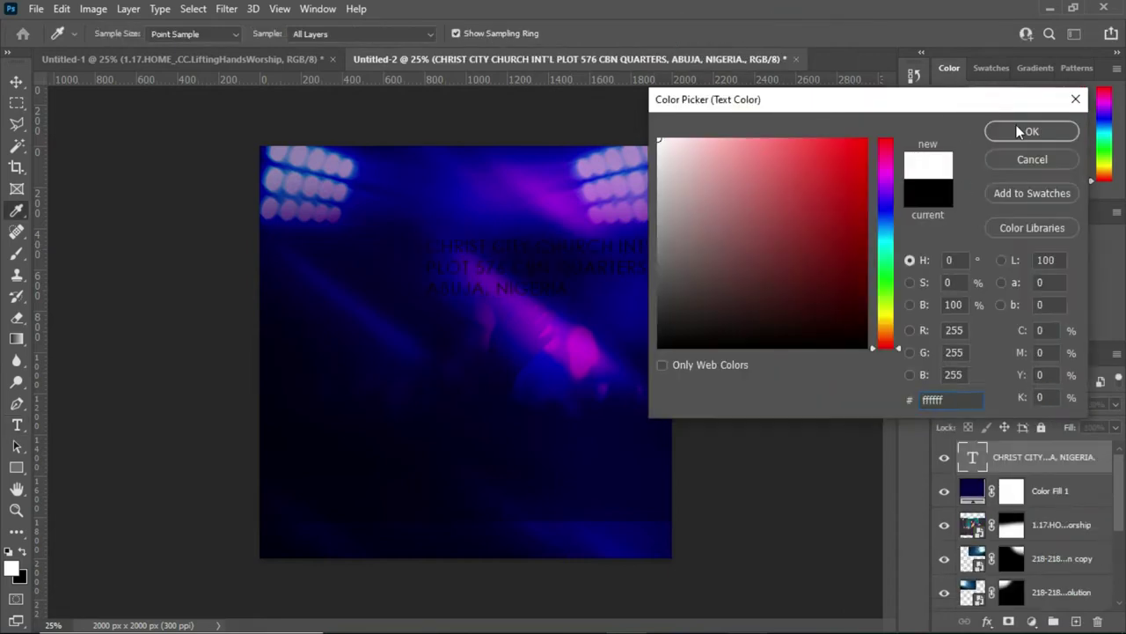
{"action": "left_click", "coordinate": [1017, 128]}
Set the address to 14 pt Bold with 13 pt leading and position it near the top
{"action": "mouse_move", "coordinate": [531, 264]}
{"action": "left_mouse_down"}
{"action": "mouse_move", "coordinate": [491, 237]}
{"action": "mouse_move", "coordinate": [508, 219]}
{"action": "left_mouse_up"}
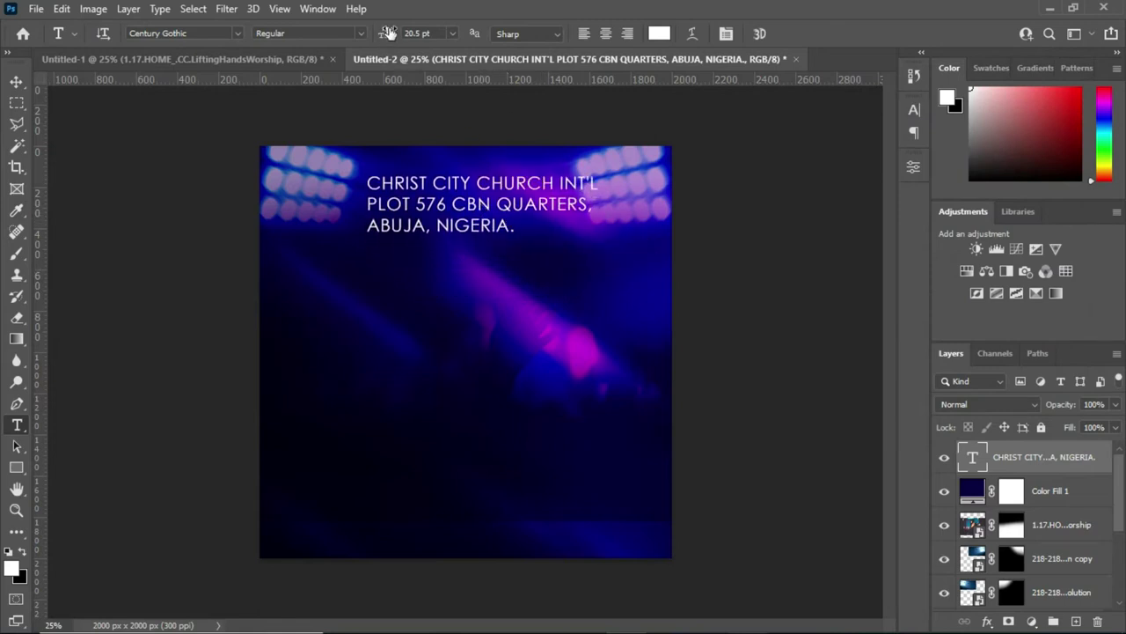
{"action": "left_click_drag", "start_coordinate": [388, 32], "coordinate": [383, 34]}
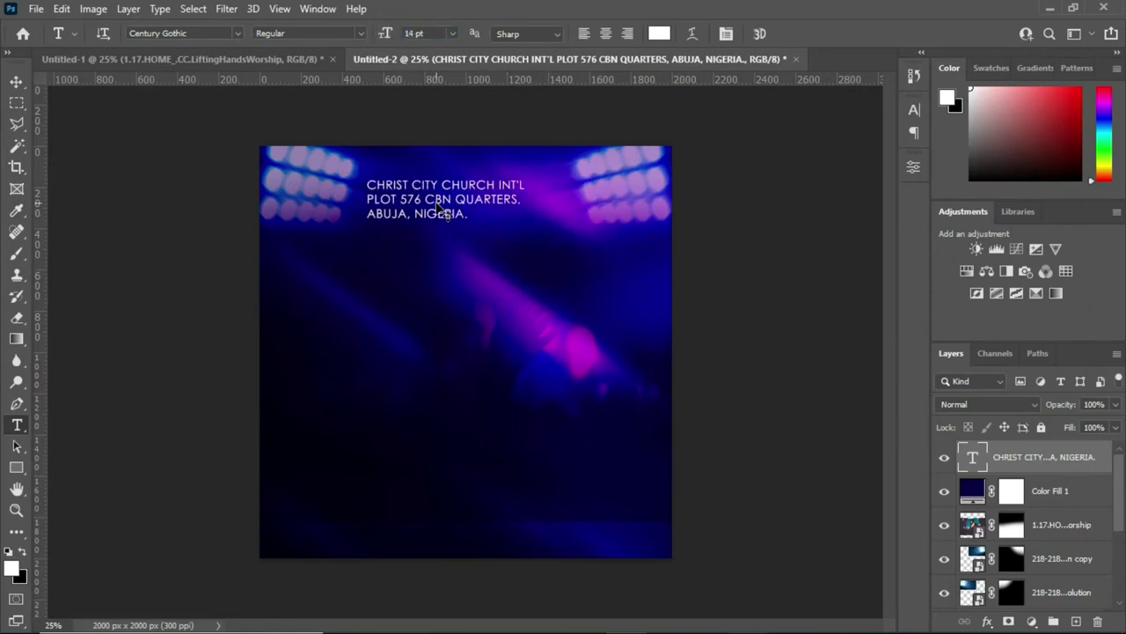
{"action": "left_click_drag", "start_coordinate": [437, 205], "coordinate": [494, 200]}
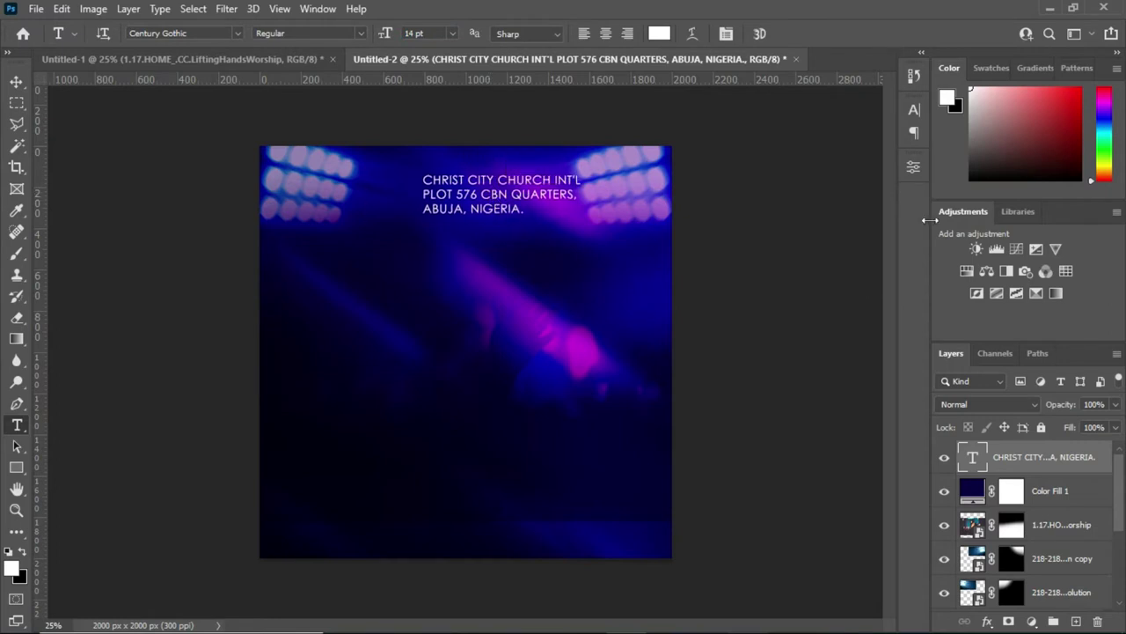
{"action": "left_click", "coordinate": [912, 113]}
{"action": "left_click_drag", "start_coordinate": [825, 155], "coordinate": [824, 154]}
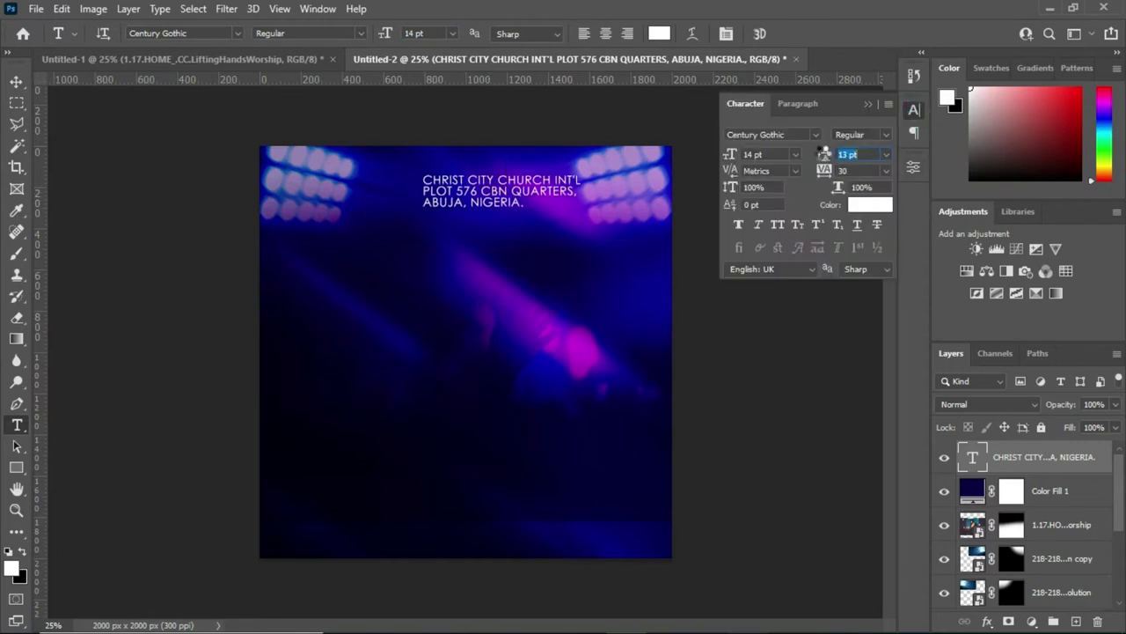
{"action": "left_click", "coordinate": [869, 103]}
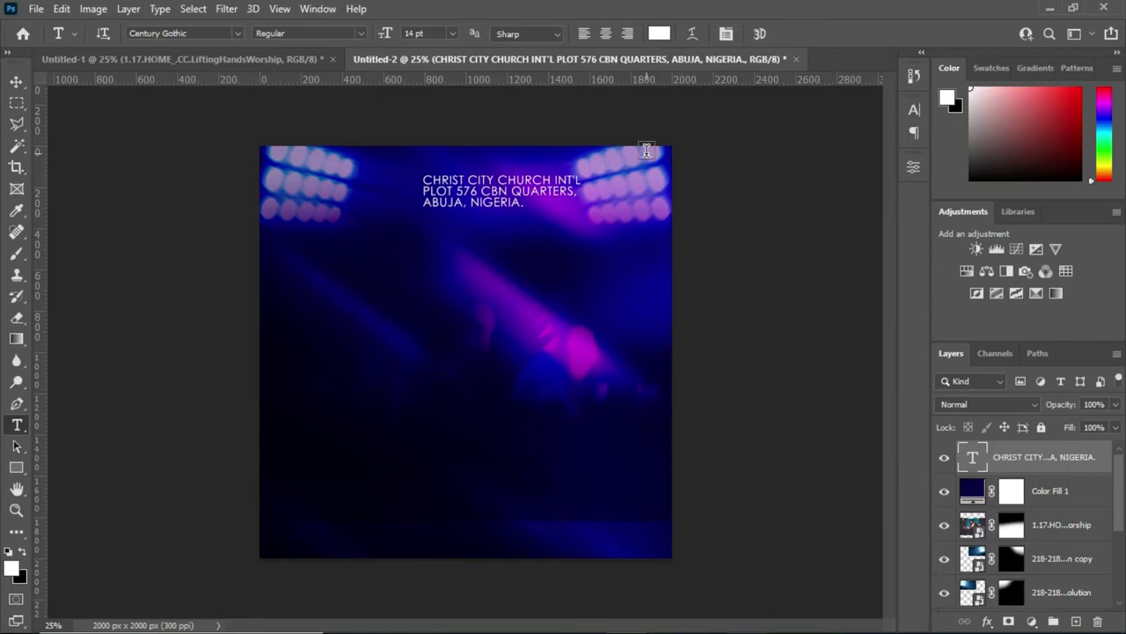
{"action": "left_click", "coordinate": [350, 33]}
{"action": "left_click", "coordinate": [331, 76]}
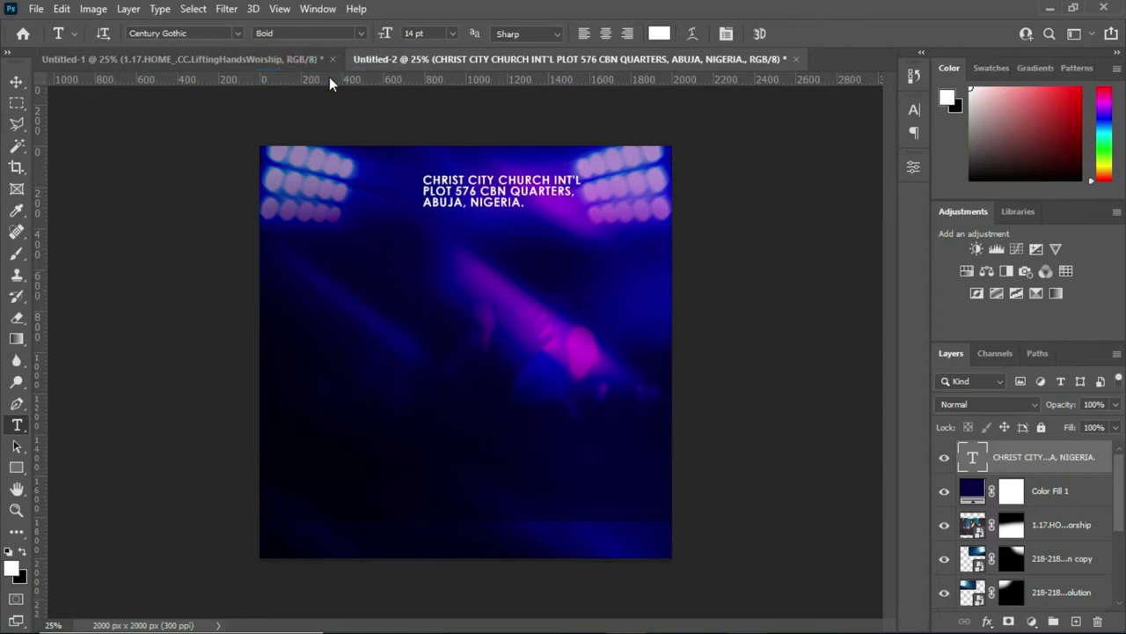
Duplicate the address layer, retype it as PRESENT:, and centre it below the address
{"action": "left_click", "coordinate": [757, 630]}
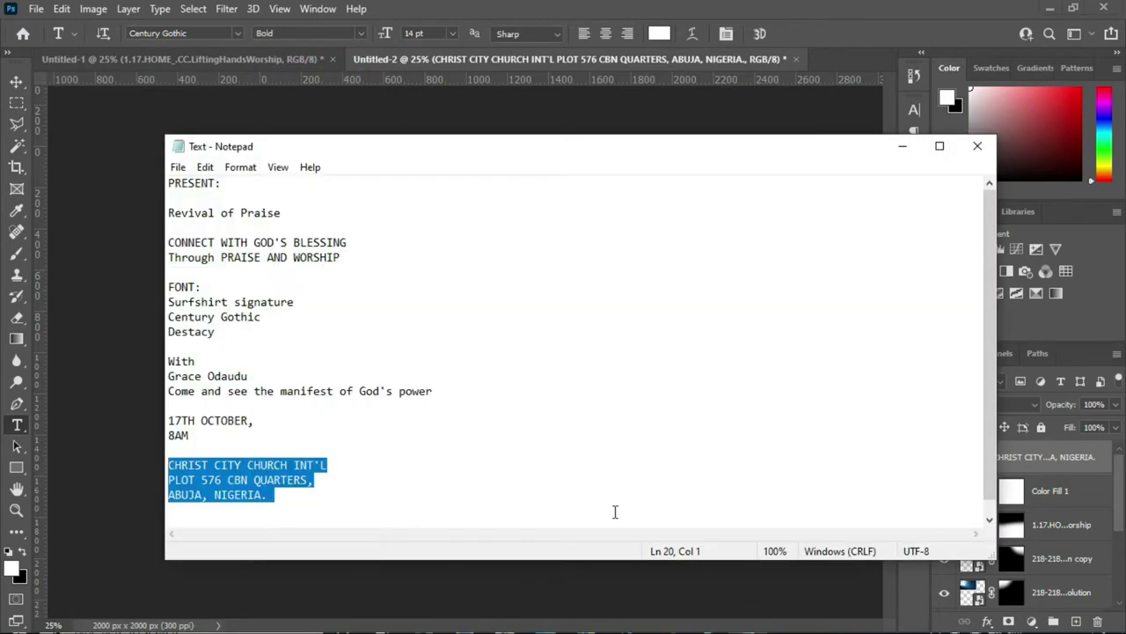
{"action": "left_click_drag", "start_coordinate": [503, 202], "coordinate": [489, 251]}
{"action": "left_click", "coordinate": [487, 242]}
{"action": "key", "text": "ctrl+a"}
{"action": "type", "text": "PRESENT:"}
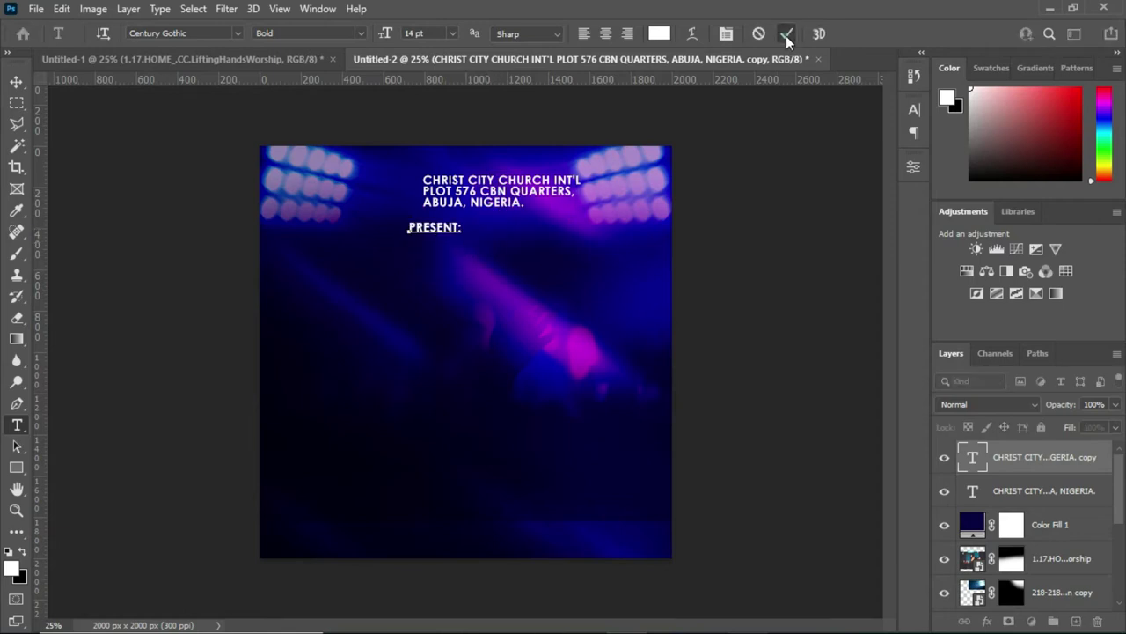
{"action": "left_click", "coordinate": [787, 35]}
{"action": "left_click_drag", "start_coordinate": [449, 231], "coordinate": [483, 249]}
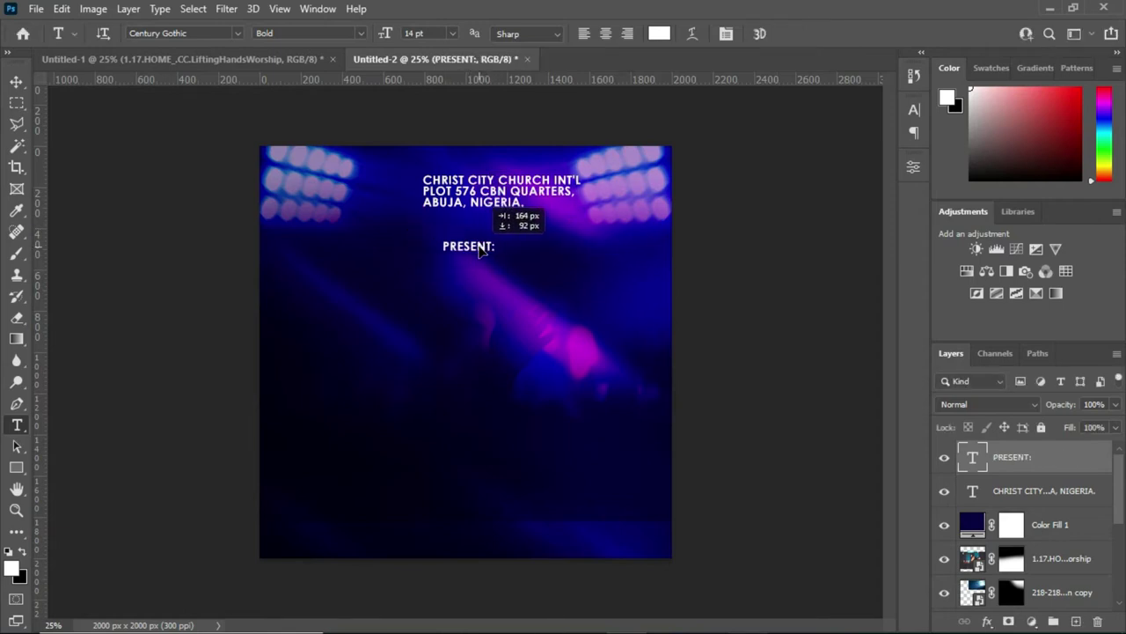
Add a 'Revival of Praise' text line below PRESENT: using the text from the notes
{"action": "left_click", "coordinate": [729, 626]}
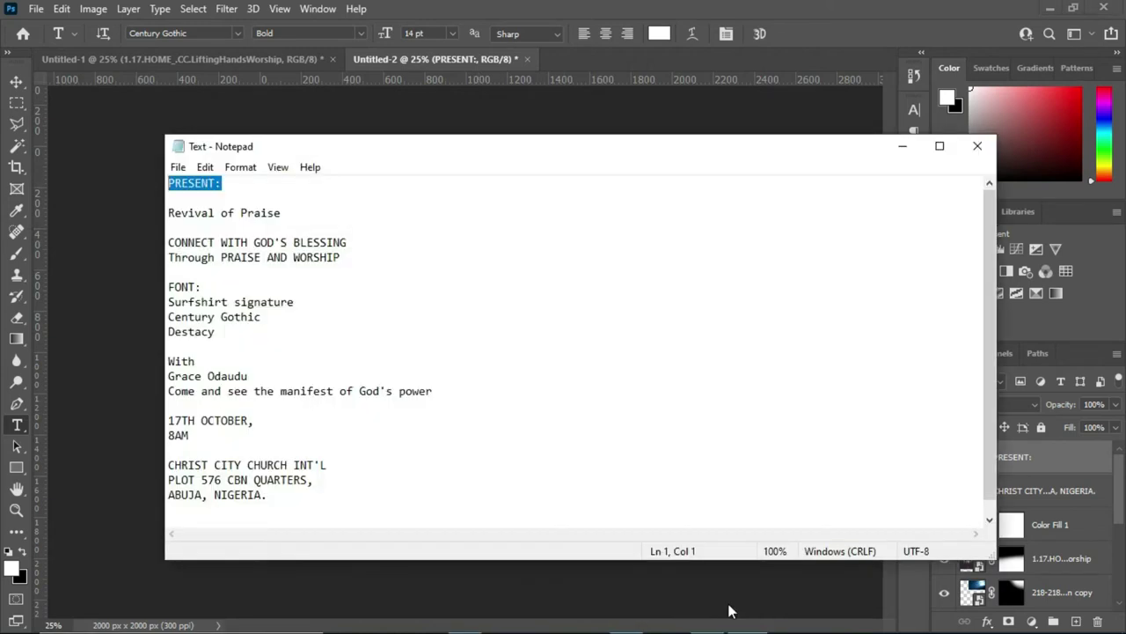
{"action": "left_click_drag", "start_coordinate": [284, 212], "coordinate": [151, 214]}
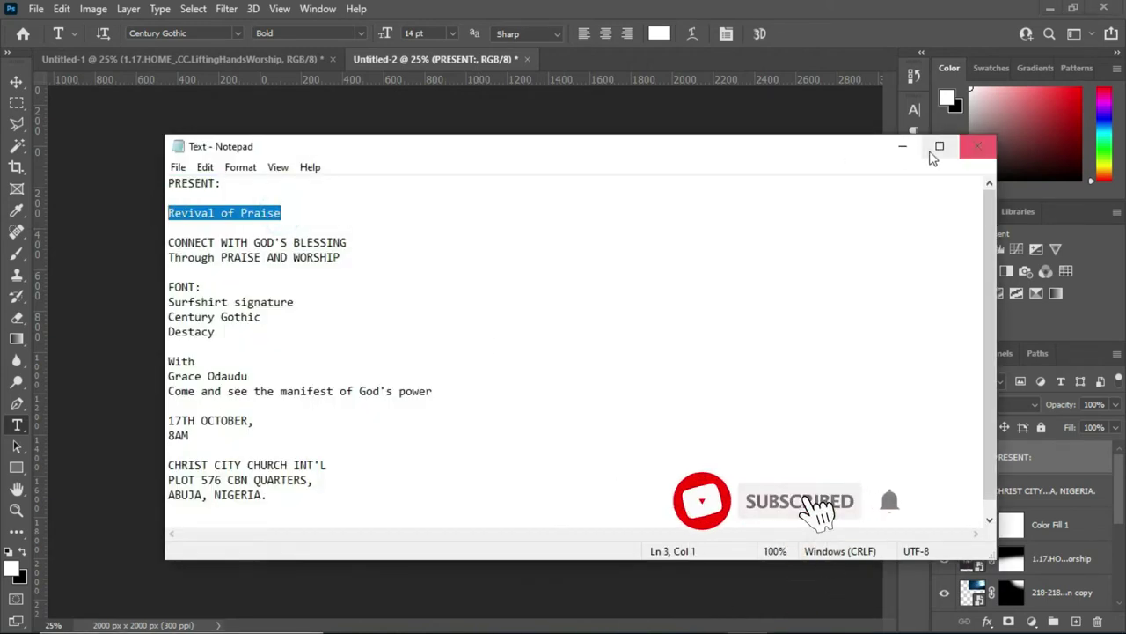
{"action": "left_click", "coordinate": [902, 146]}
{"action": "left_click_drag", "start_coordinate": [467, 245], "coordinate": [464, 282]}
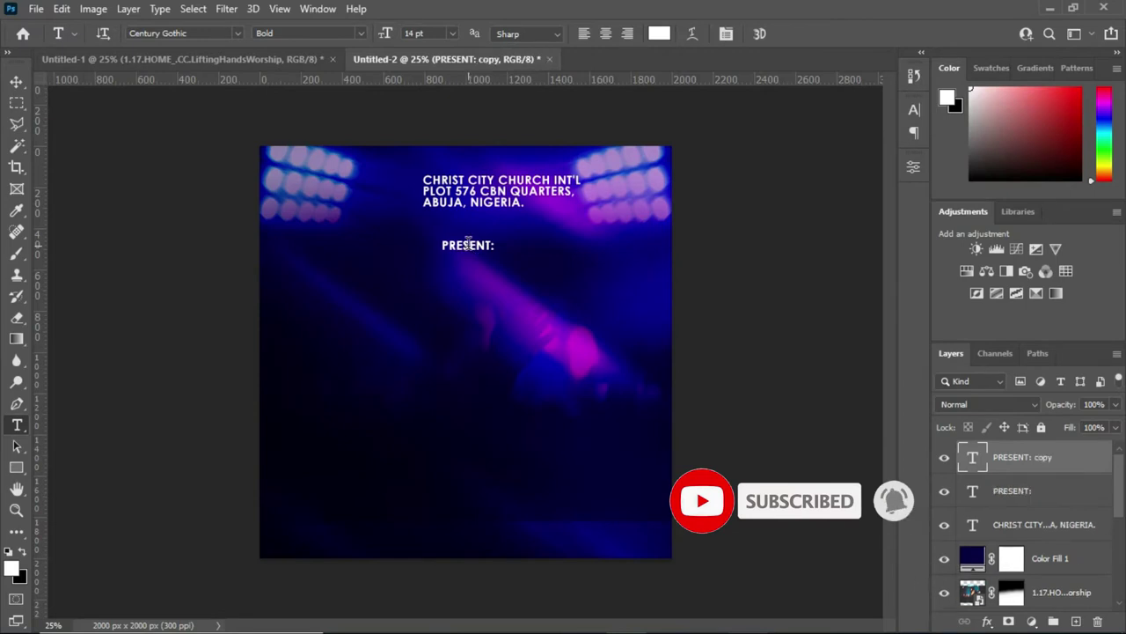
{"action": "double_click", "coordinate": [465, 282]}
{"action": "type", "text": "Revival of Praise"}
{"action": "scroll", "coordinate": [466, 347], "scroll_direction": "up", "scroll_amount": 2}
{"action": "key", "text": "ctrl+Return"}
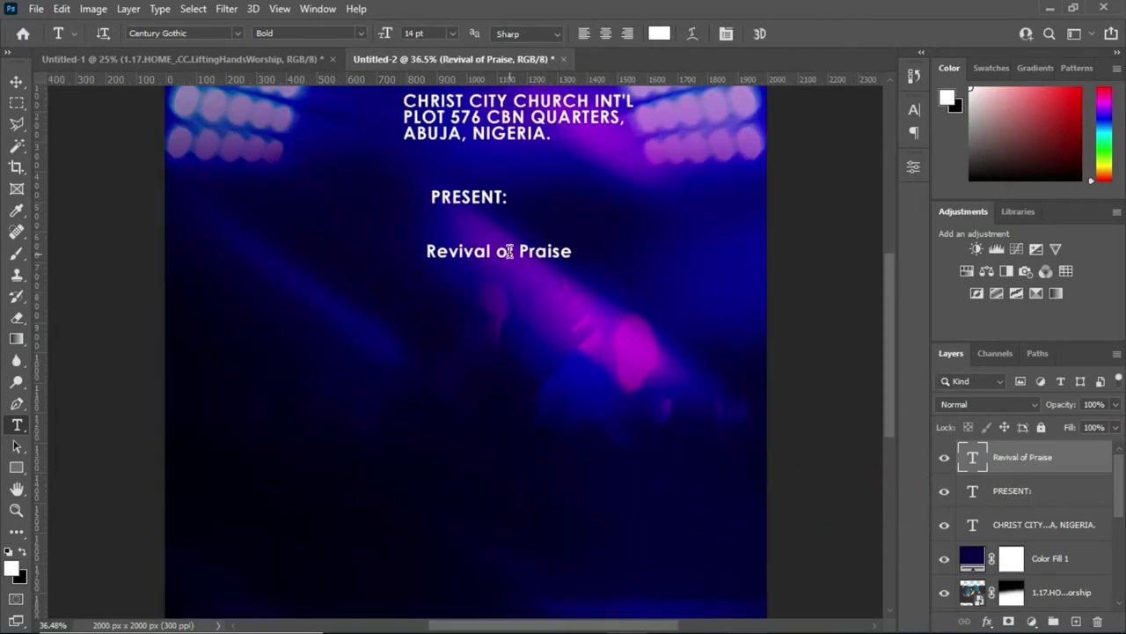
Move Revival of Praise up under PRESENT: and enlarge it to about 245%
{"action": "left_click", "coordinate": [17, 78]}
{"action": "left_click_drag", "start_coordinate": [492, 257], "coordinate": [467, 246]}
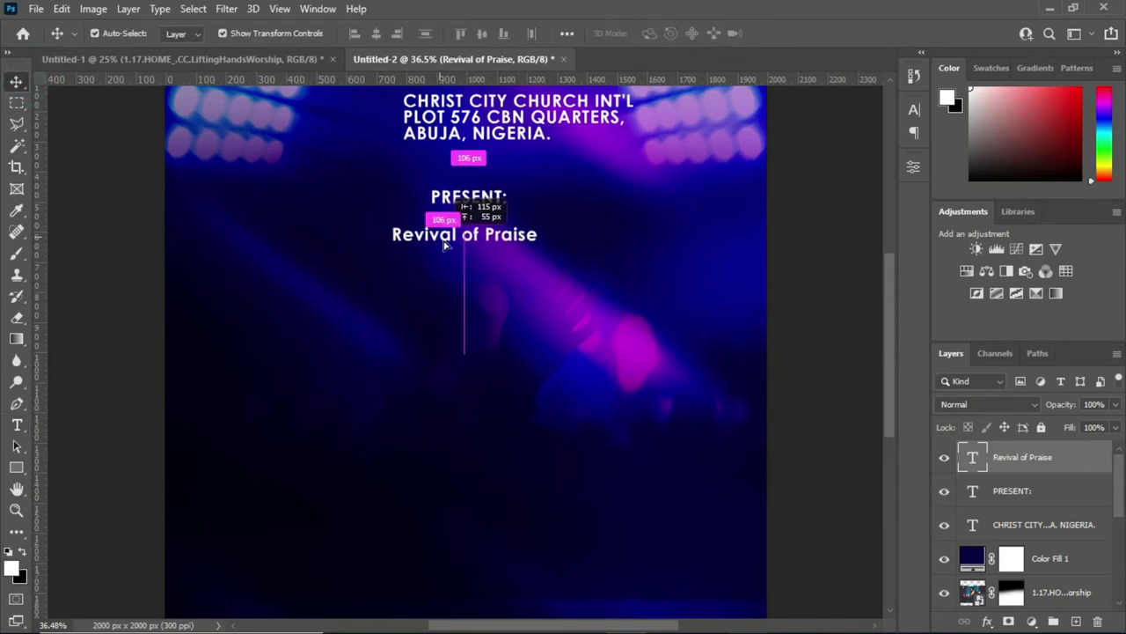
{"action": "mouse_move", "coordinate": [547, 249]}
{"action": "left_mouse_down"}
{"action": "mouse_move", "coordinate": [558, 238]}
{"action": "mouse_move", "coordinate": [623, 279]}
{"action": "mouse_move", "coordinate": [648, 316]}
{"action": "left_mouse_up"}
Apply the title enlargement and set Revival of Praise in the Destacy script font
{"action": "left_click", "coordinate": [815, 34]}
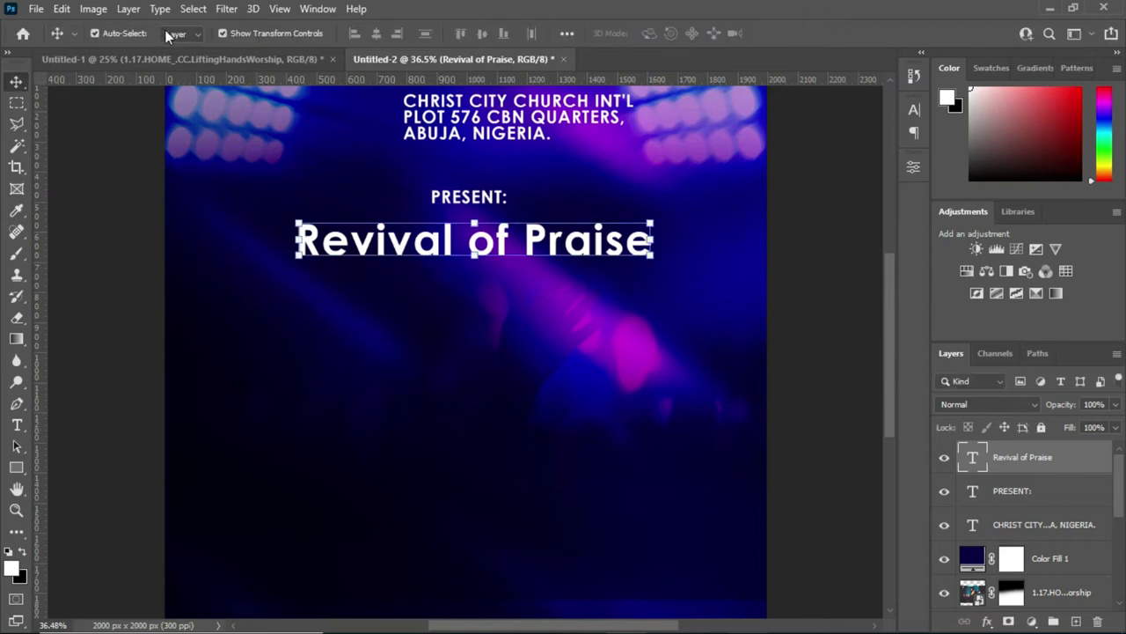
{"action": "key", "text": "t"}
{"action": "left_click", "coordinate": [236, 32]}
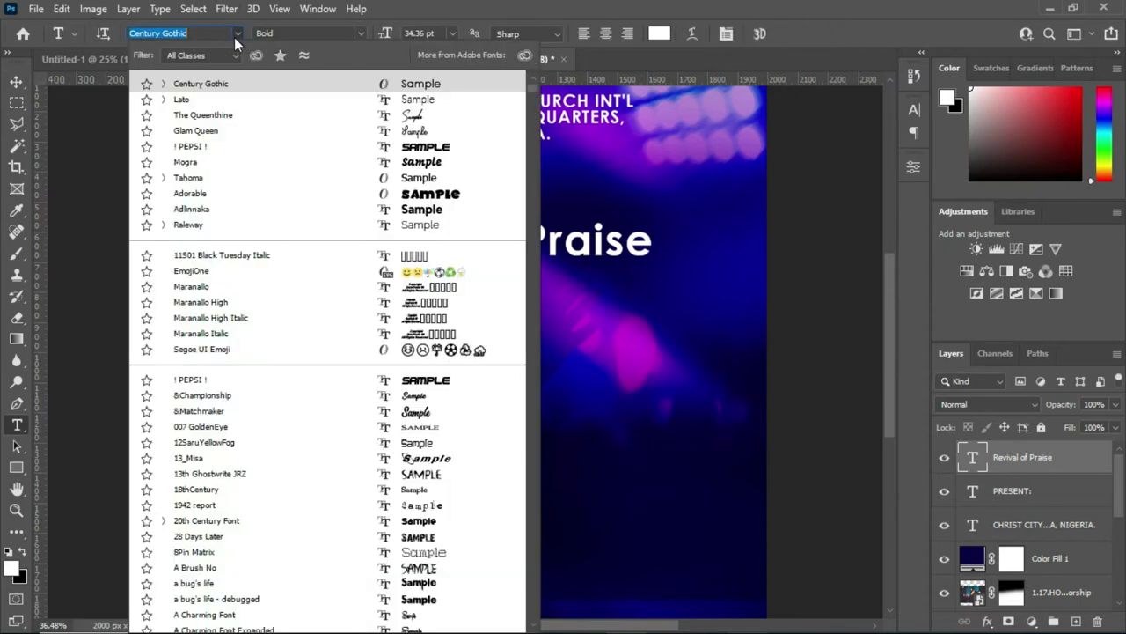
{"action": "type", "text": "dest"}
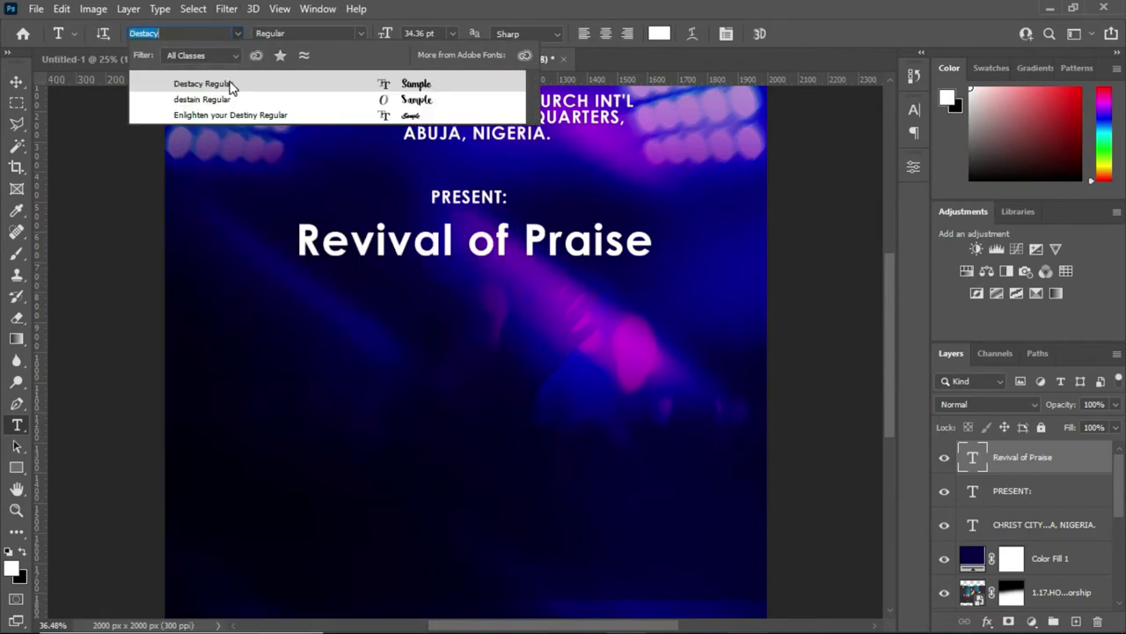
{"action": "left_click", "coordinate": [229, 84]}
Scale the title to 125% and move it slightly lower
{"action": "left_click", "coordinate": [16, 81]}
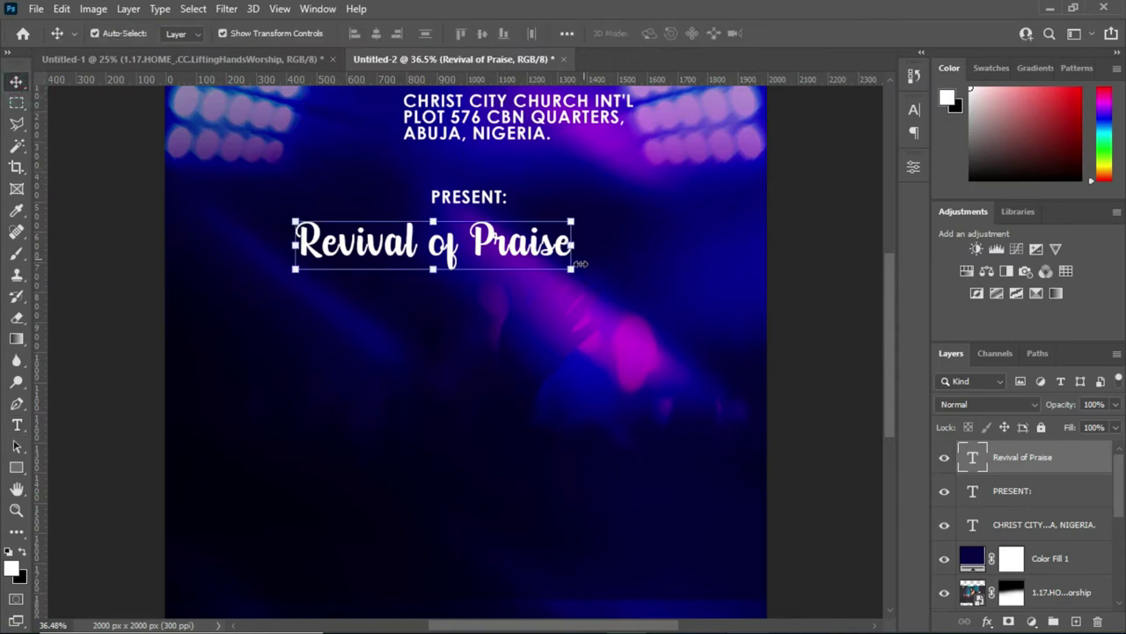
{"action": "left_click_drag", "start_coordinate": [577, 219], "coordinate": [641, 199]}
{"action": "left_click_drag", "start_coordinate": [586, 247], "coordinate": [595, 263]}
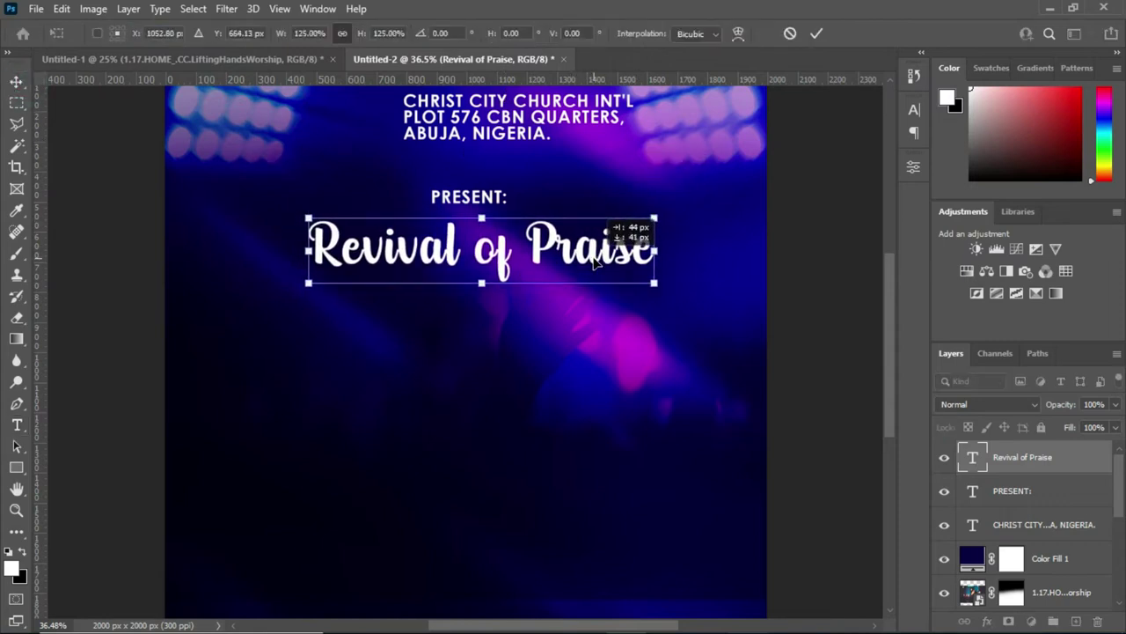
{"action": "left_click", "coordinate": [813, 34]}
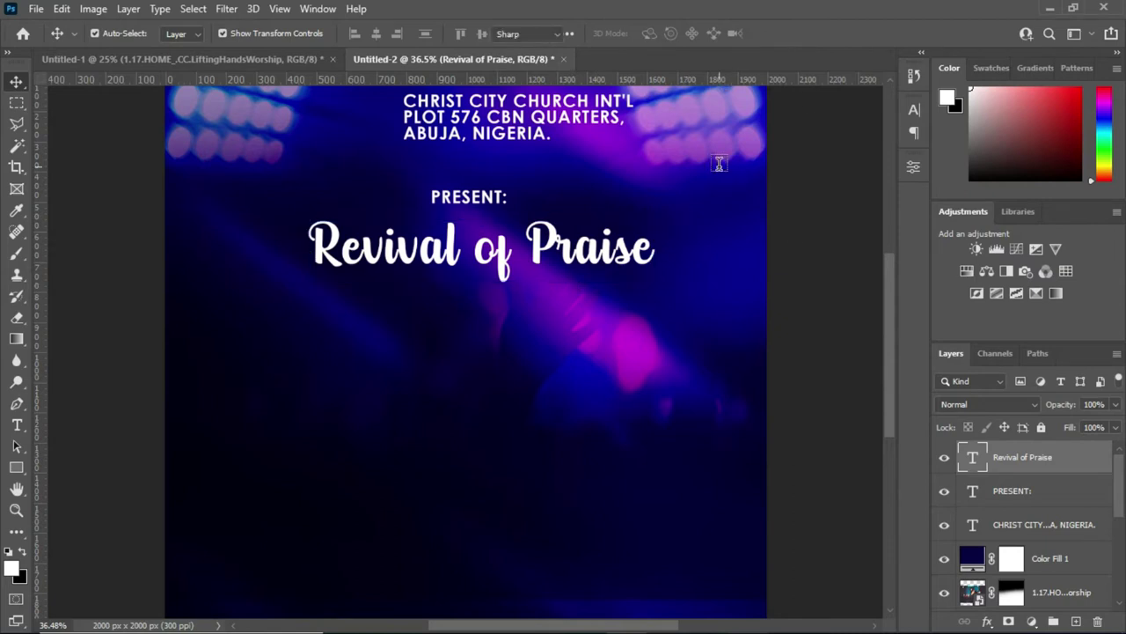
{"action": "key", "text": "t"}
{"action": "left_click", "coordinate": [628, 34]}
Set the Revival of Praise title colour to steel blue #336699
{"action": "left_click_drag", "start_coordinate": [864, 99], "coordinate": [901, 96]}
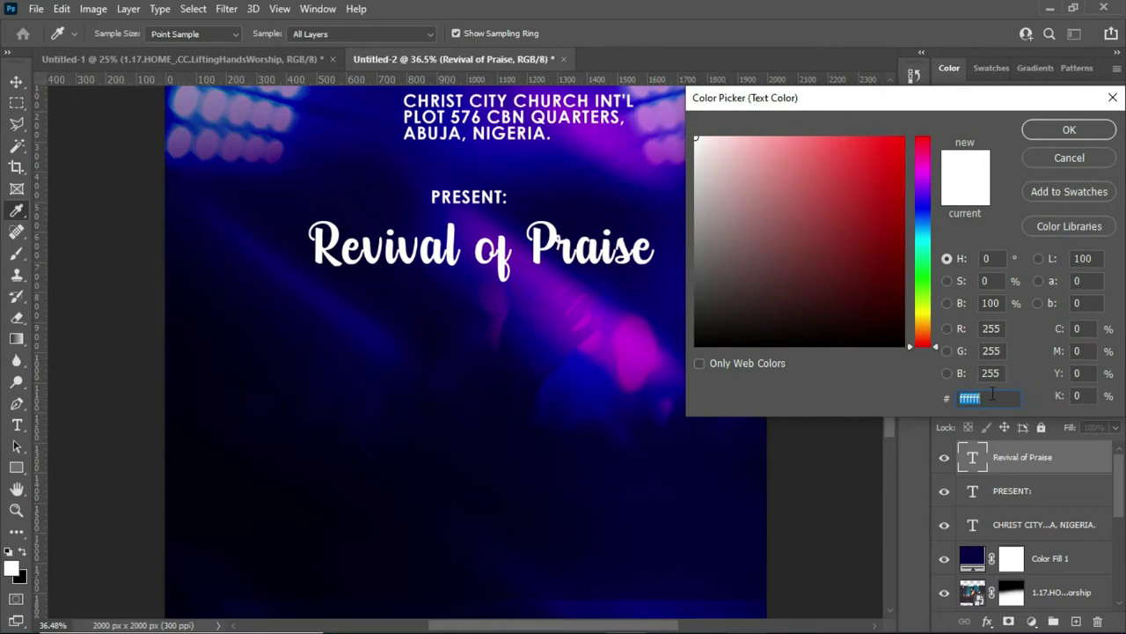
{"action": "type", "text": "3300"}
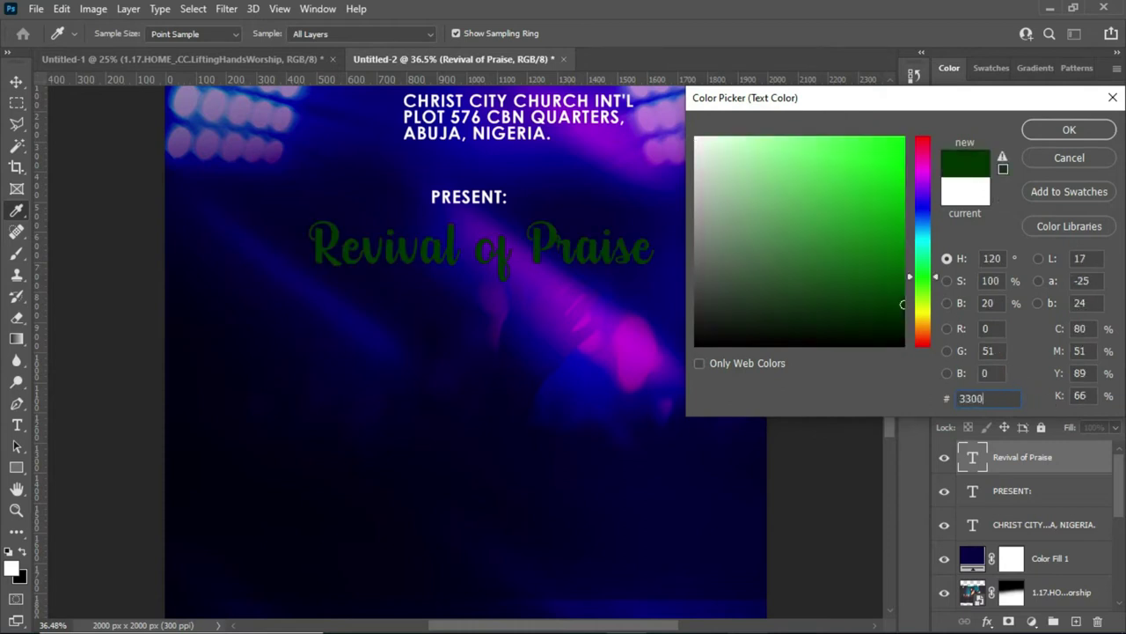
{"action": "type", "text": "99"}
{"action": "left_click_drag", "start_coordinate": [884, 144], "coordinate": [892, 151]}
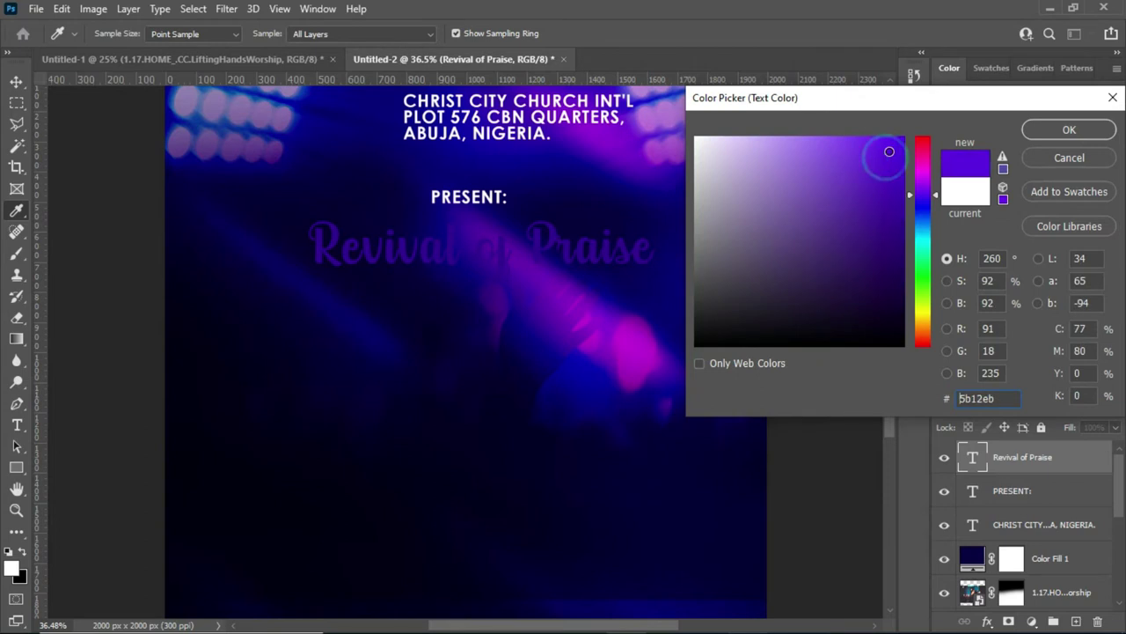
{"action": "left_click", "coordinate": [891, 151]}
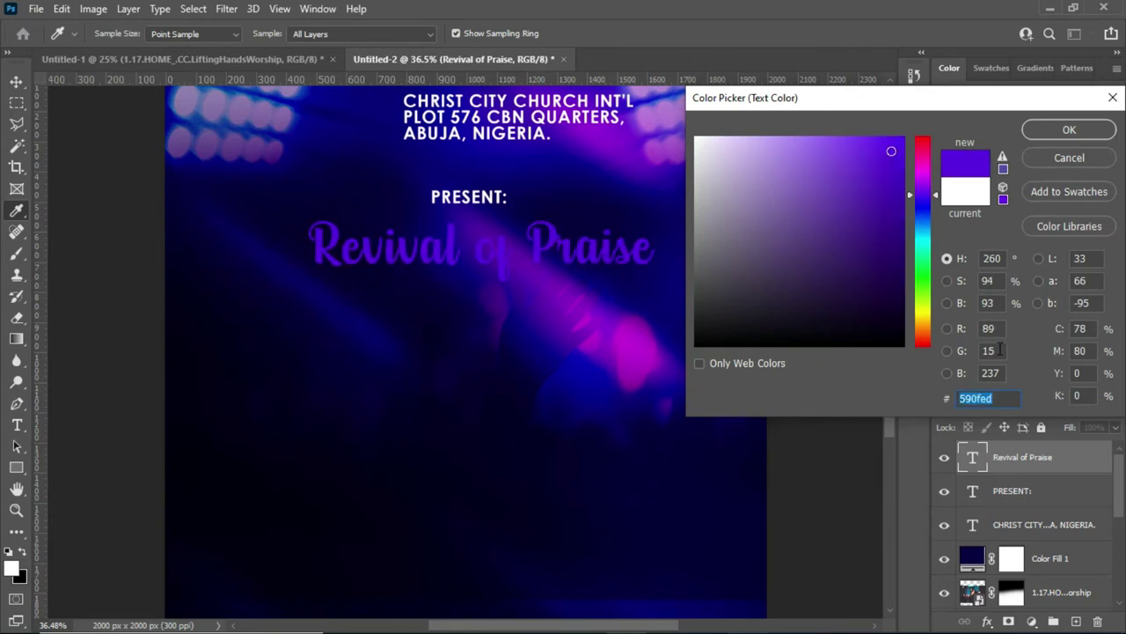
{"action": "type", "text": "336699"}
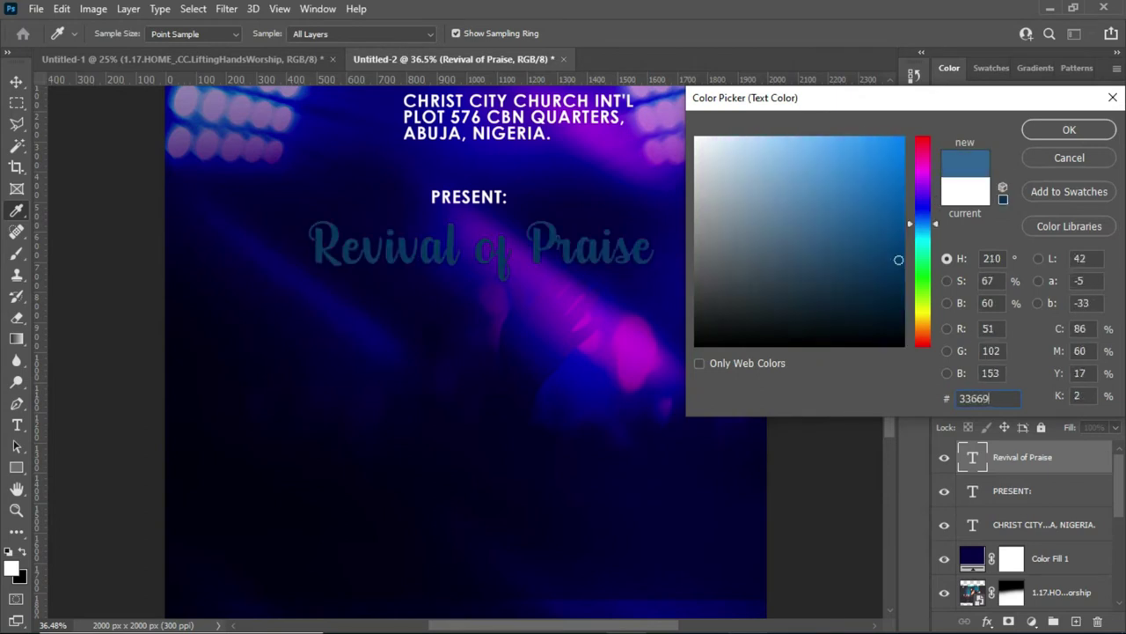
{"action": "left_click", "coordinate": [1058, 135]}
Duplicate the title, nudge the copy upward and make it white
{"action": "key", "text": "ctrl+j"}
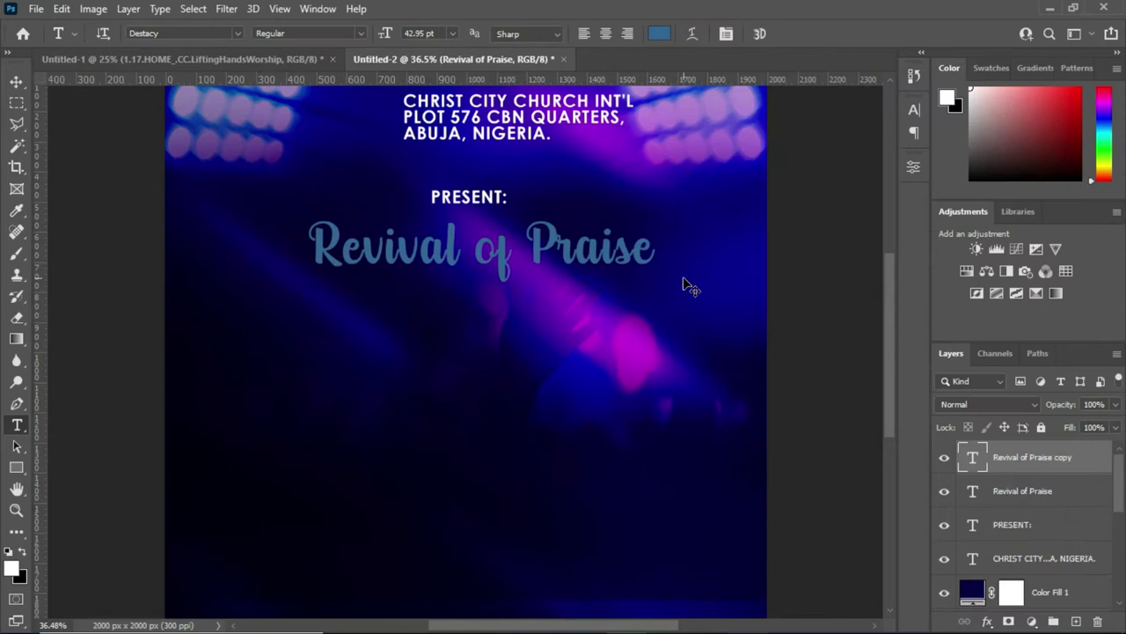
{"action": "key", "text": "ctrl+Up"}
{"action": "key", "text": "ctrl+Up"}
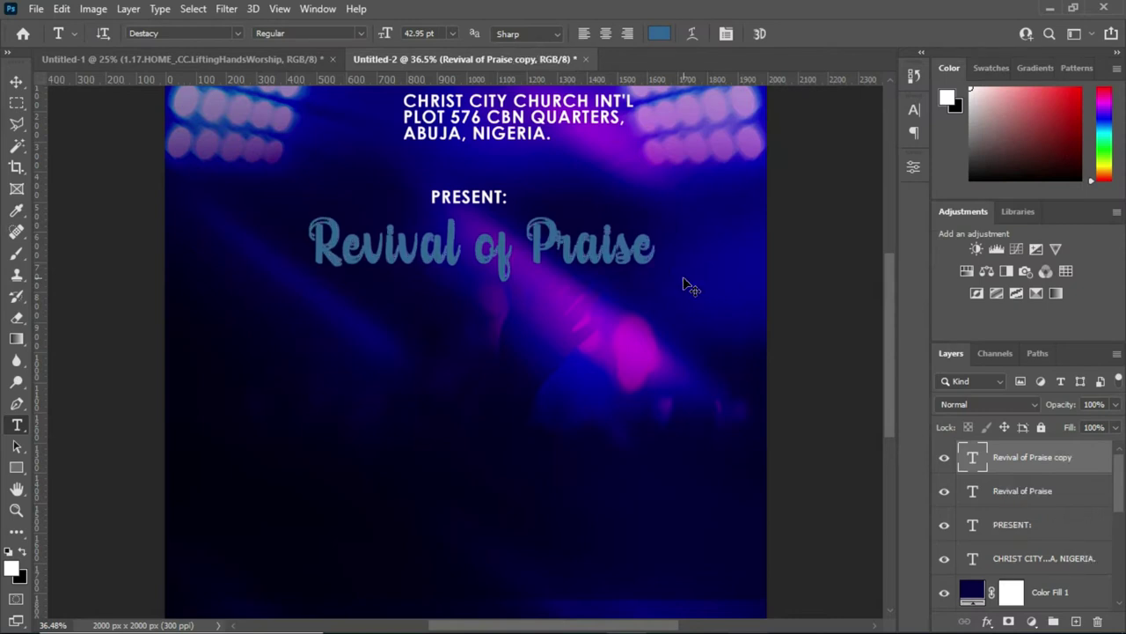
{"action": "left_click", "coordinate": [661, 34]}
{"action": "left_click", "coordinate": [696, 139]}
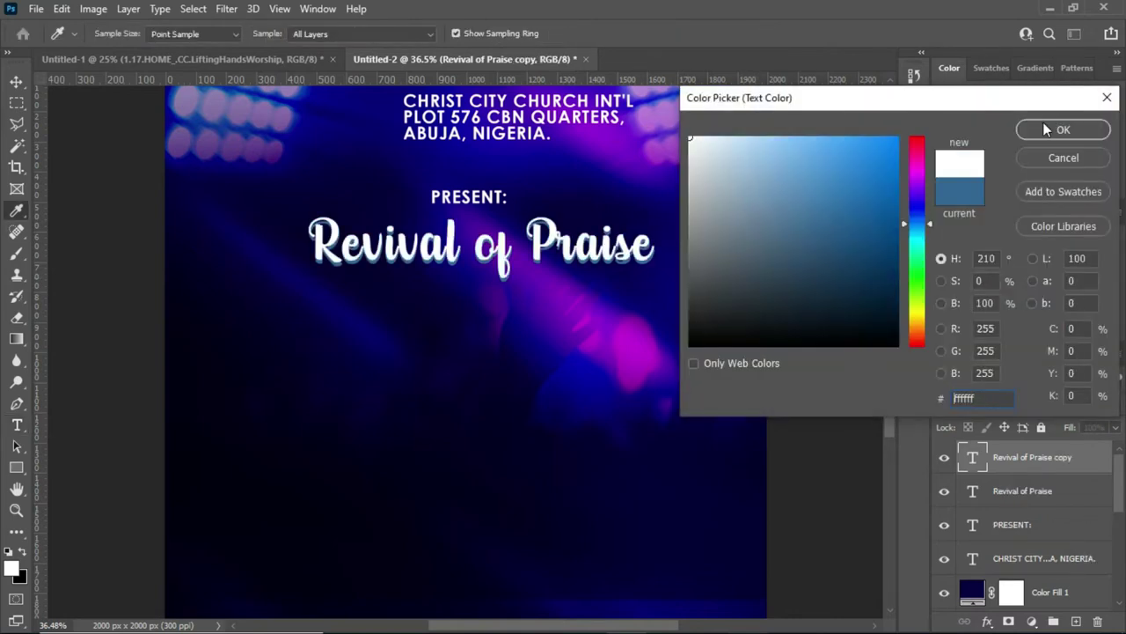
{"action": "left_click", "coordinate": [1053, 129]}
Select the PRESENT: text and duplicate it
{"action": "left_click", "coordinate": [15, 82]}
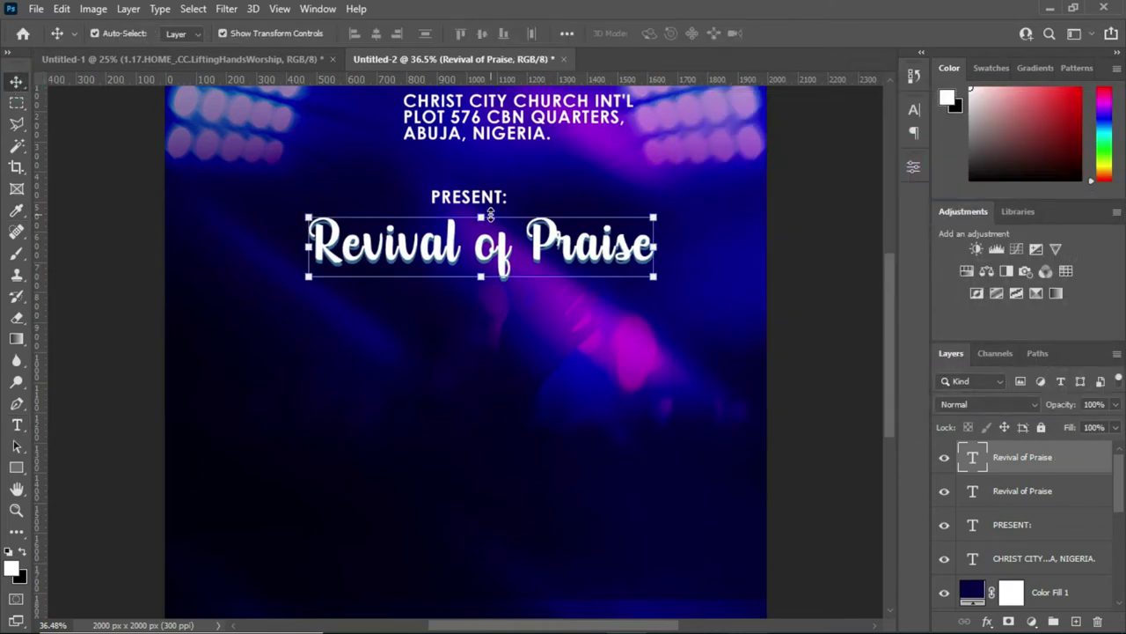
{"action": "left_click", "coordinate": [801, 263]}
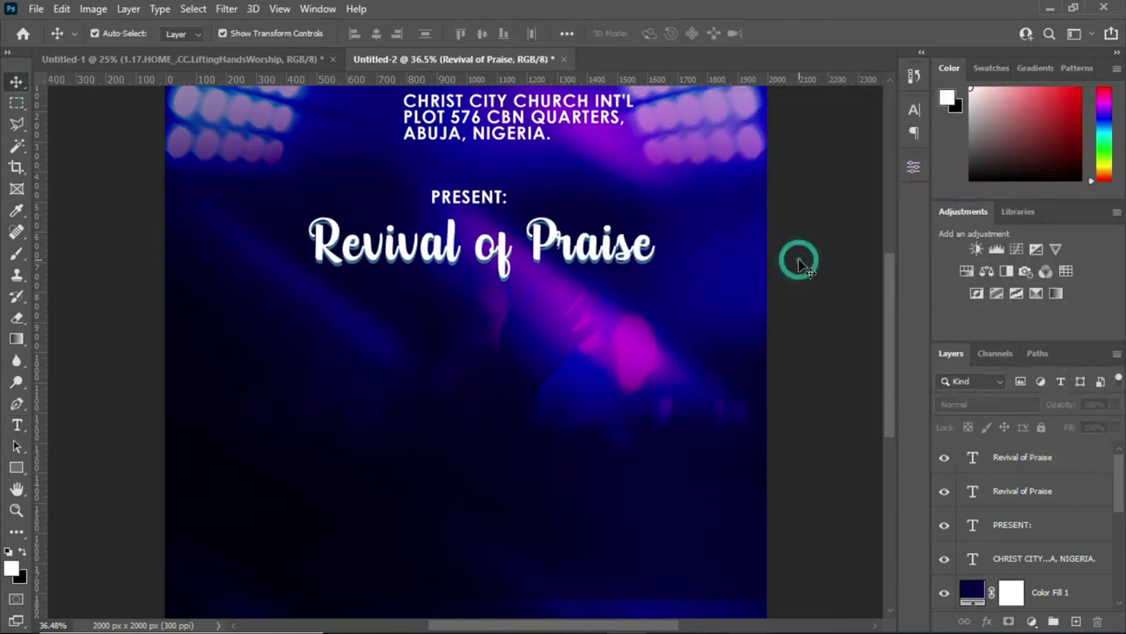
{"action": "left_click", "coordinate": [471, 201]}
{"action": "key", "text": "ctrl+j"}
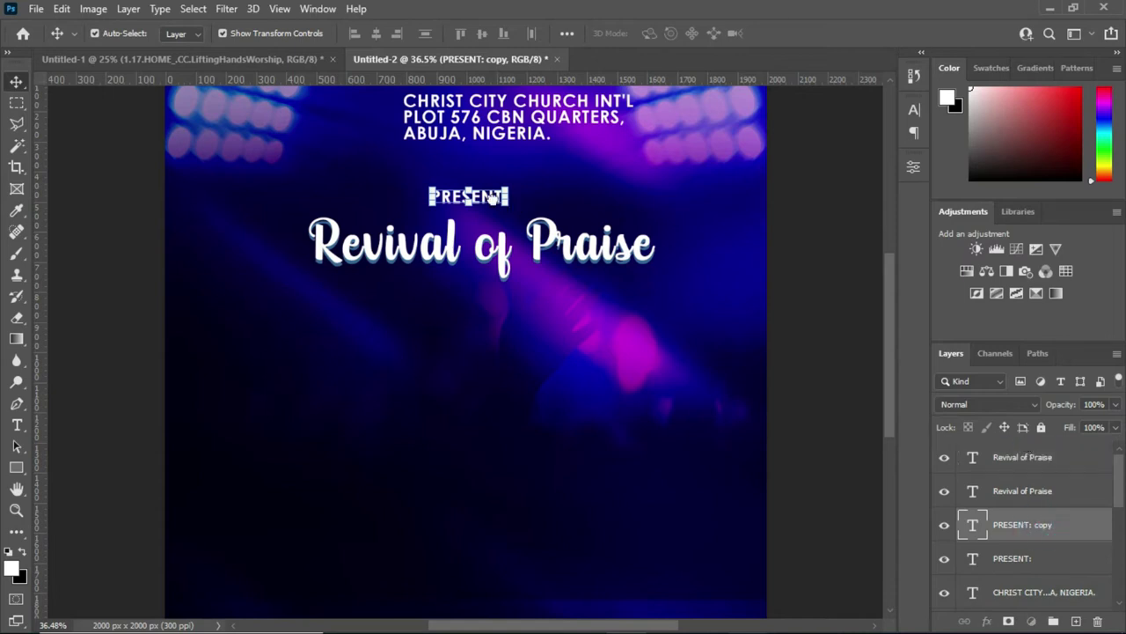
Move the PRESENT: copy below the title and retype it as 'CONNECT WITH GOD'S BLESSING'
{"action": "key", "text": "ctrl+shift+bracketright"}
{"action": "left_click_drag", "start_coordinate": [475, 198], "coordinate": [480, 322]}
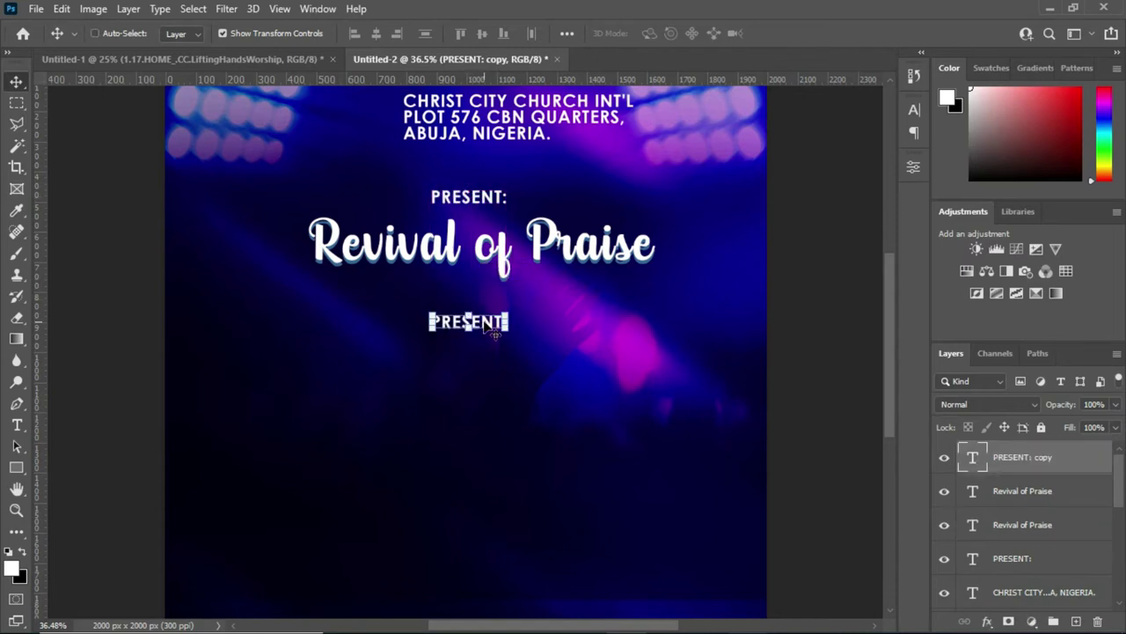
{"action": "key", "text": "t"}
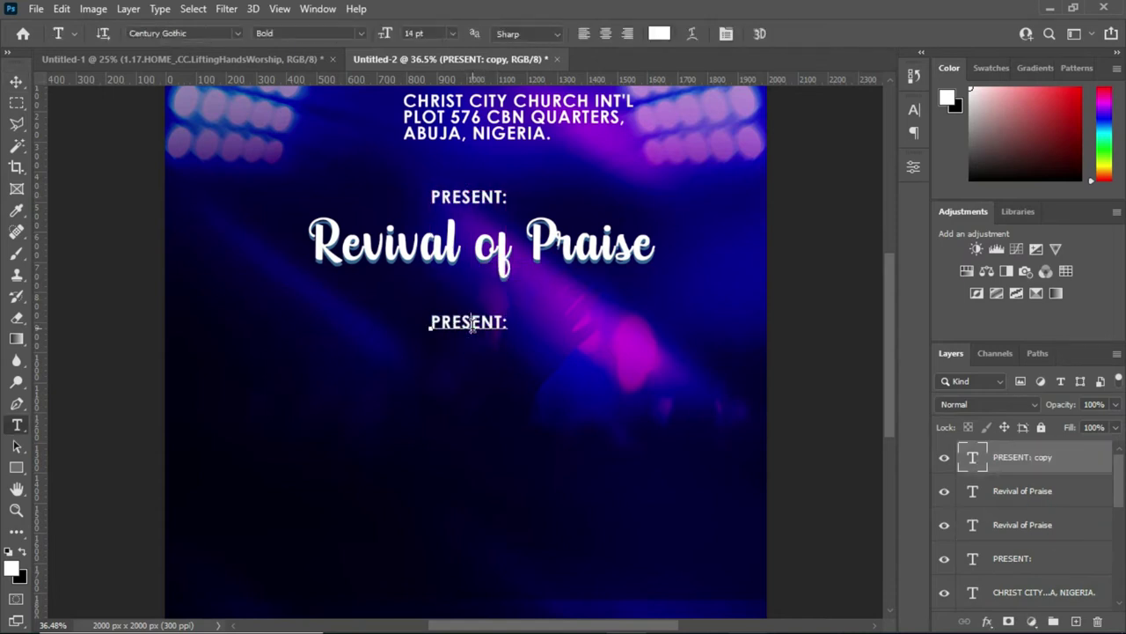
{"action": "double_click", "coordinate": [472, 324]}
{"action": "type", "text": "CONNECT WITH GOD'S BLESSING"}
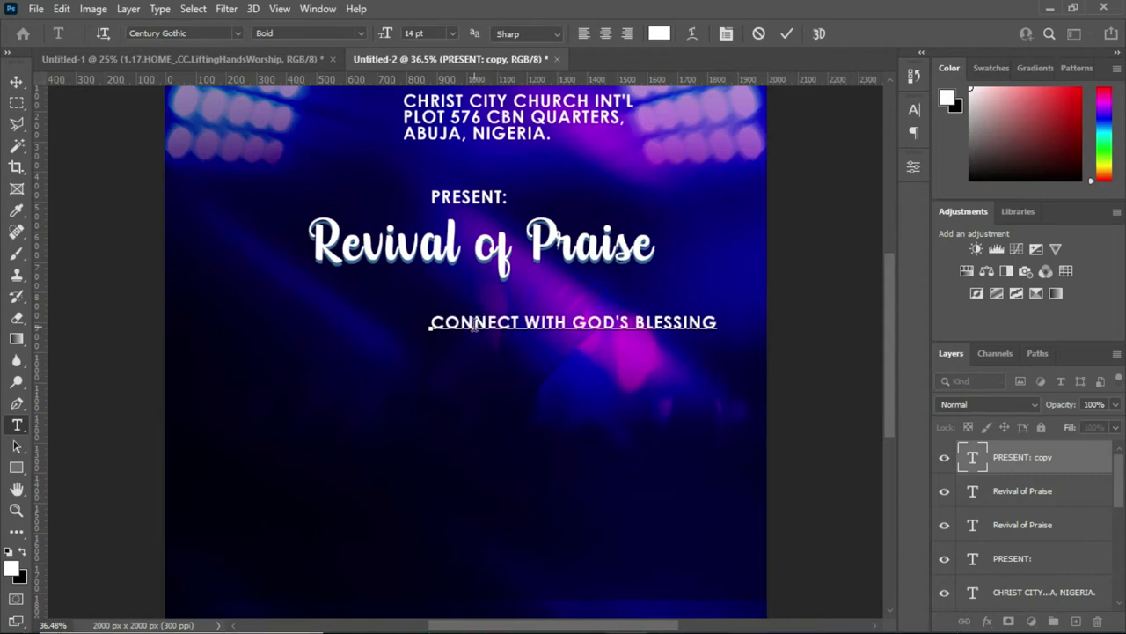
{"action": "mouse_move", "coordinate": [454, 326]}
{"action": "left_mouse_down"}
{"action": "mouse_move", "coordinate": [322, 326]}
{"action": "mouse_move", "coordinate": [392, 336]}
{"action": "mouse_move", "coordinate": [384, 329]}
{"action": "left_mouse_up"}
{"action": "key", "text": "ctrl+Return"}
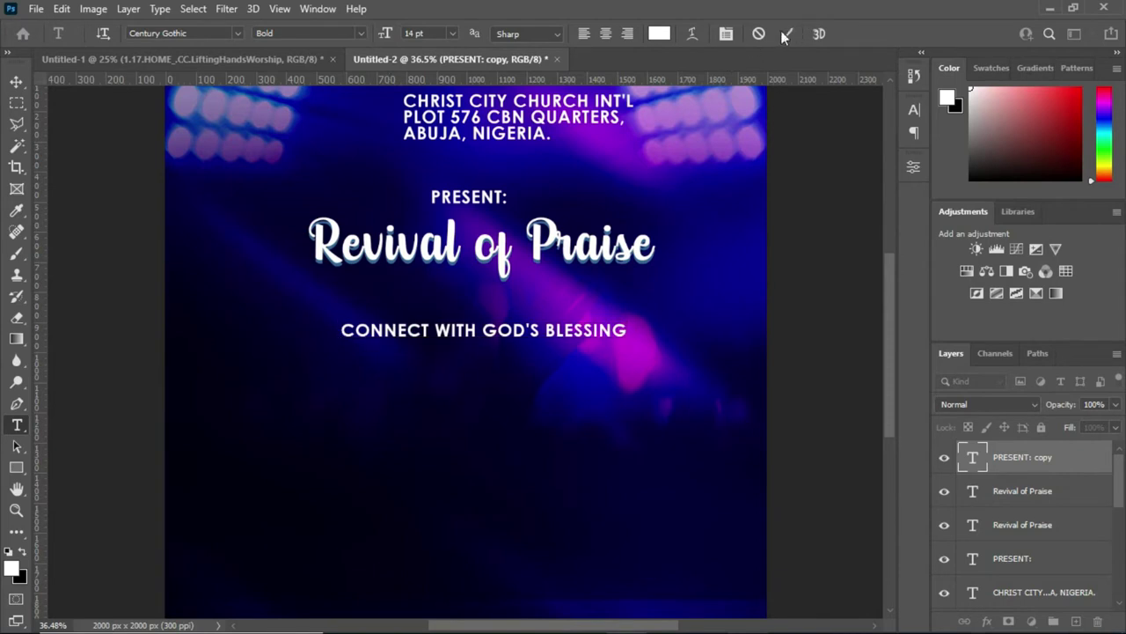
Enlarge the tagline and shift it to the left
{"action": "key", "text": "v"}
{"action": "left_click_drag", "start_coordinate": [628, 341], "coordinate": [704, 359]}
{"action": "mouse_move", "coordinate": [583, 336]}
{"action": "left_mouse_down"}
{"action": "mouse_move", "coordinate": [543, 324]}
{"action": "mouse_move", "coordinate": [663, 327]}
{"action": "left_mouse_up"}
{"action": "key", "text": "Return"}
Remove BLESSING from the tagline and add it as separate text below
{"action": "key", "text": "t"}
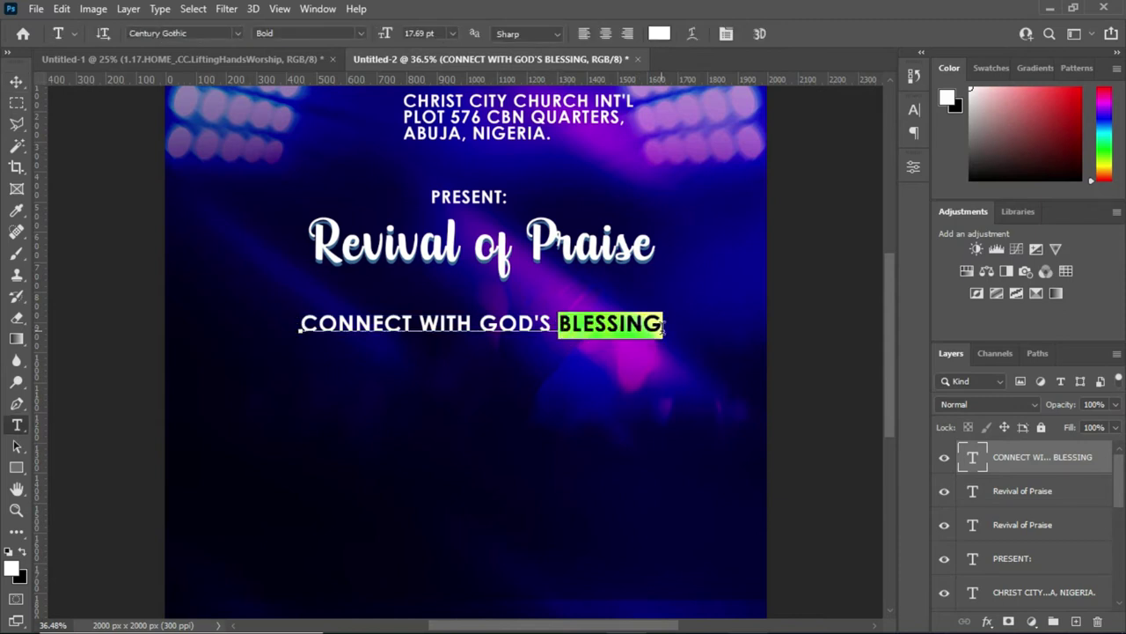
{"action": "key", "text": "BackSpace"}
{"action": "left_click", "coordinate": [787, 33]}
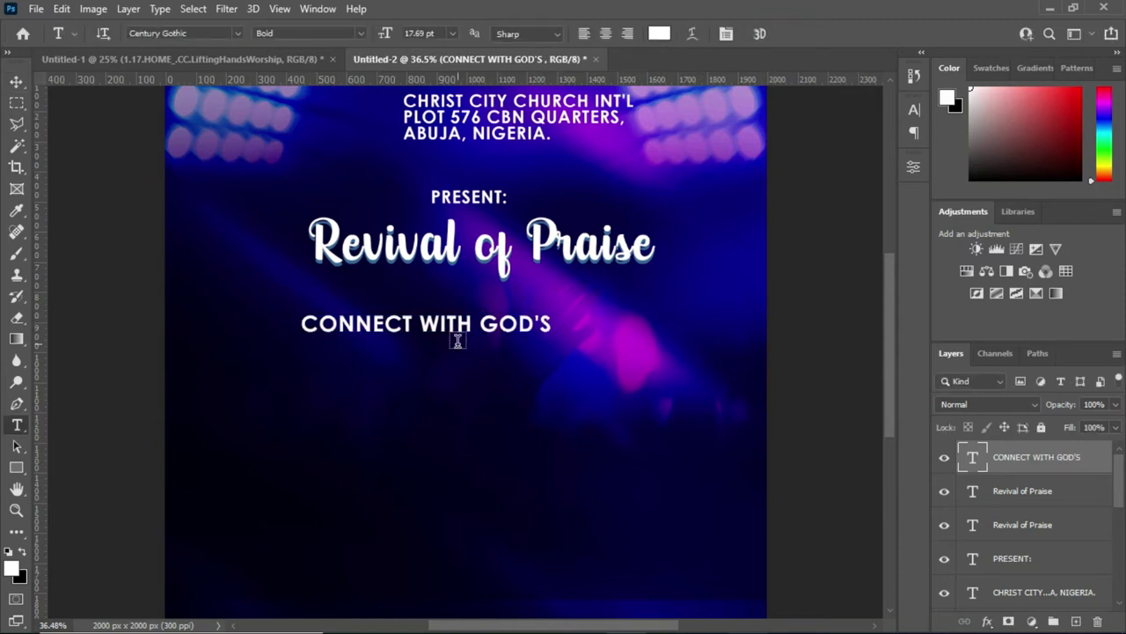
{"action": "left_click", "coordinate": [330, 376]}
{"action": "type", "text": "BLESSING"}
{"action": "left_click", "coordinate": [787, 33]}
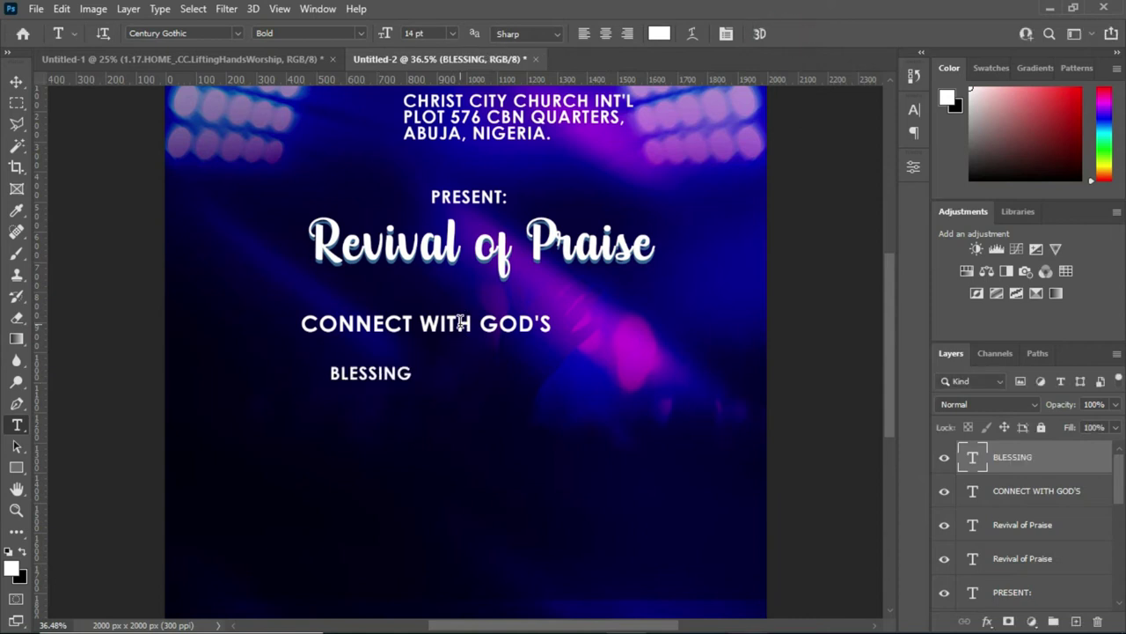
Enlarge CONNECT WITH GOD'S to about 177%, positioned above BLESSING
{"action": "left_click", "coordinate": [465, 331], "text": "ctrl"}
{"action": "left_click", "coordinate": [360, 34]}
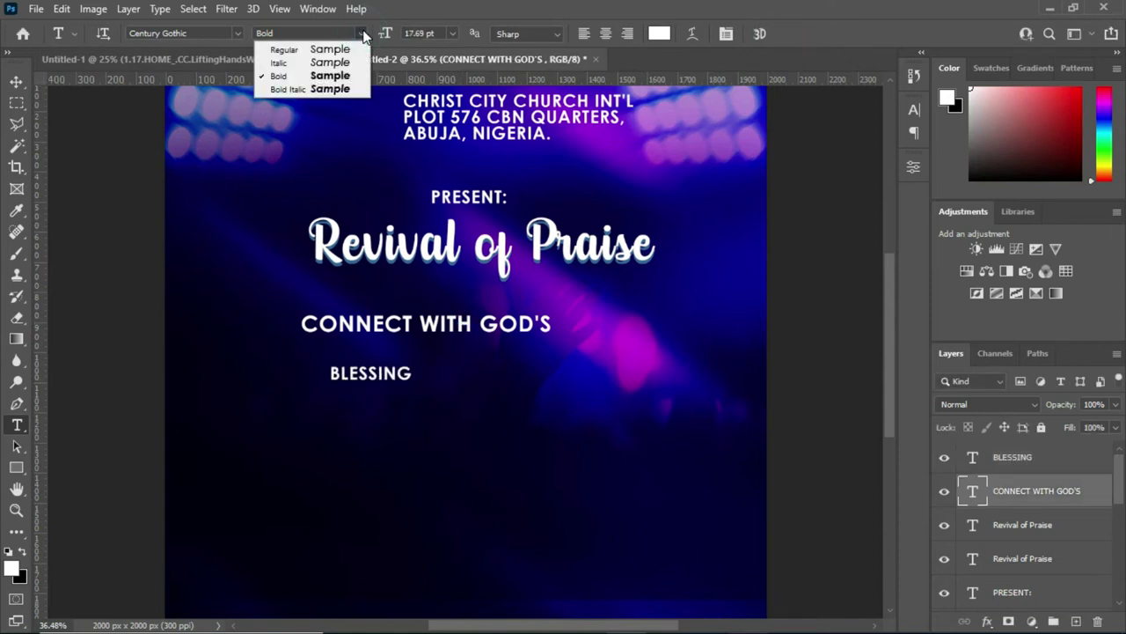
{"action": "key", "text": "v"}
{"action": "mouse_move", "coordinate": [551, 328]}
{"action": "left_mouse_down"}
{"action": "mouse_move", "coordinate": [654, 378]}
{"action": "mouse_move", "coordinate": [722, 387]}
{"action": "left_mouse_up"}
{"action": "mouse_move", "coordinate": [398, 352]}
{"action": "left_mouse_down"}
{"action": "mouse_move", "coordinate": [299, 303]}
{"action": "mouse_move", "coordinate": [286, 282]}
{"action": "left_mouse_up"}
{"action": "left_click_drag", "start_coordinate": [475, 364], "coordinate": [485, 323]}
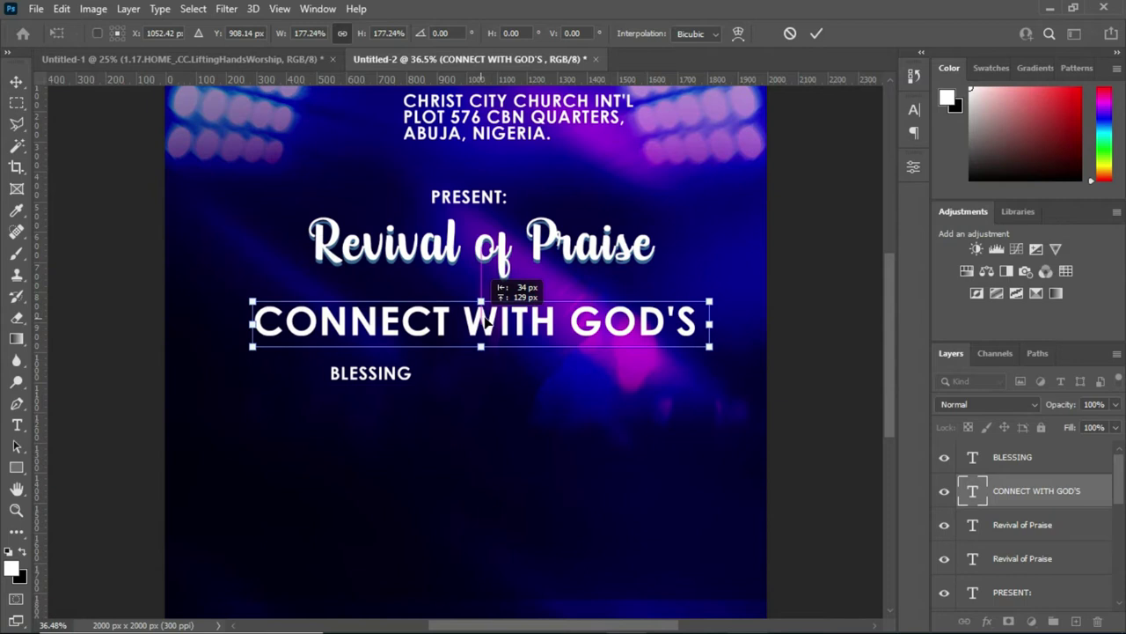
{"action": "left_click", "coordinate": [818, 35]}
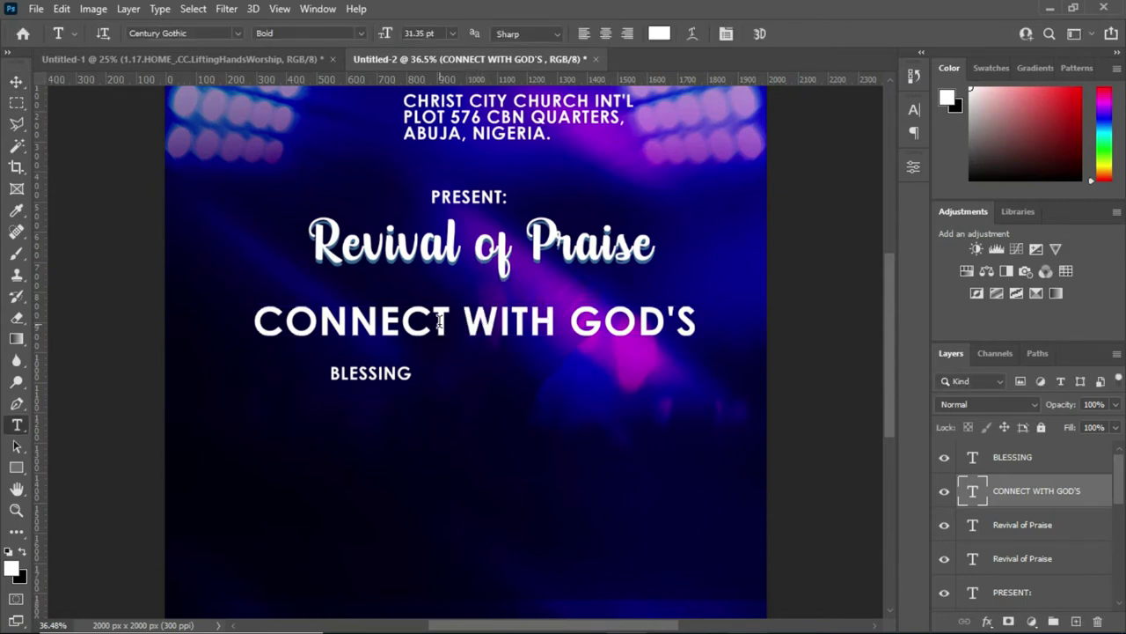
Break the heading onto two lines, shift it right, and lower BLESSING about 60px
{"action": "left_click", "coordinate": [465, 320]}
{"action": "key", "text": "Return"}
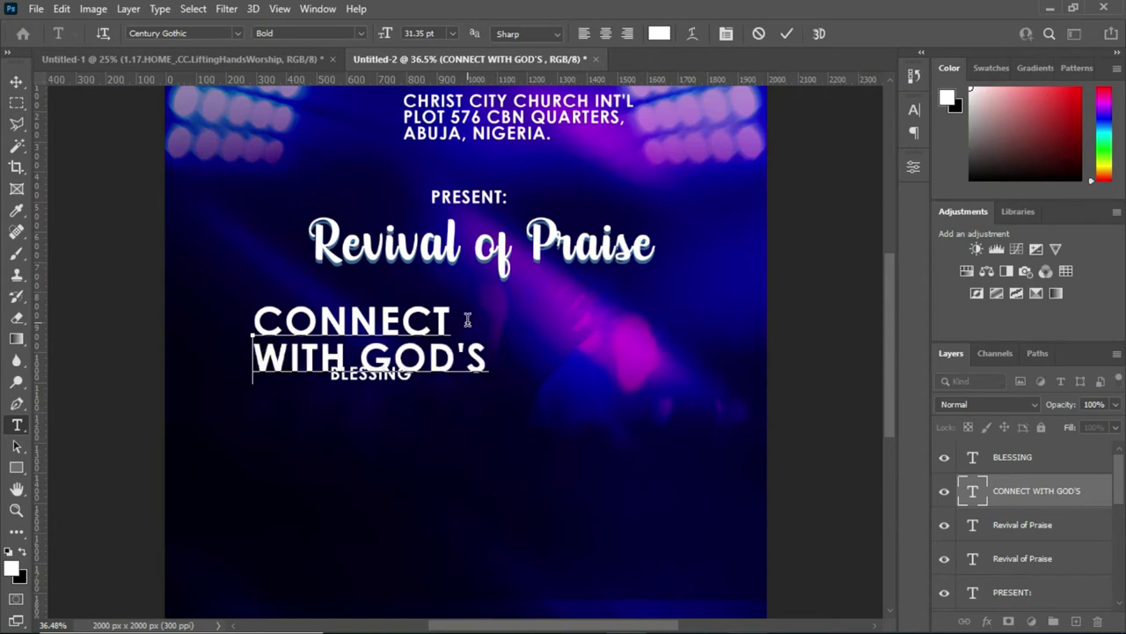
{"action": "left_click_drag", "start_coordinate": [417, 321], "coordinate": [498, 309]}
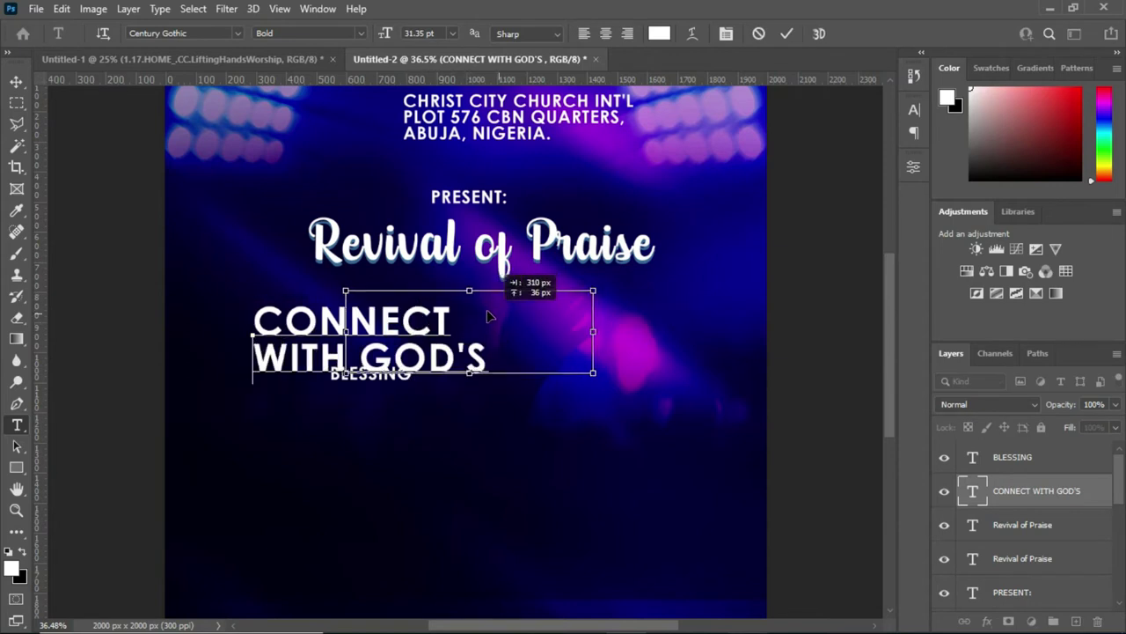
{"action": "left_click", "coordinate": [787, 33]}
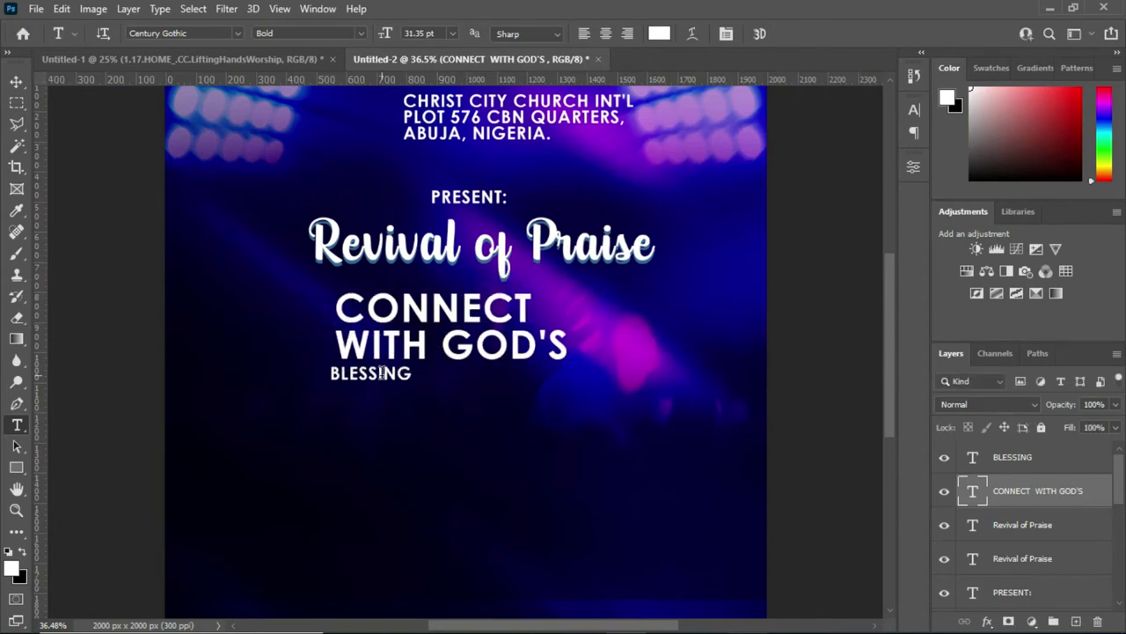
{"action": "left_click_drag", "start_coordinate": [387, 373], "coordinate": [383, 425]}
Enlarge the heading to about 161% and tuck BLESSING under its left edge
{"action": "left_click", "coordinate": [507, 346], "text": "ctrl"}
{"action": "key", "text": "v"}
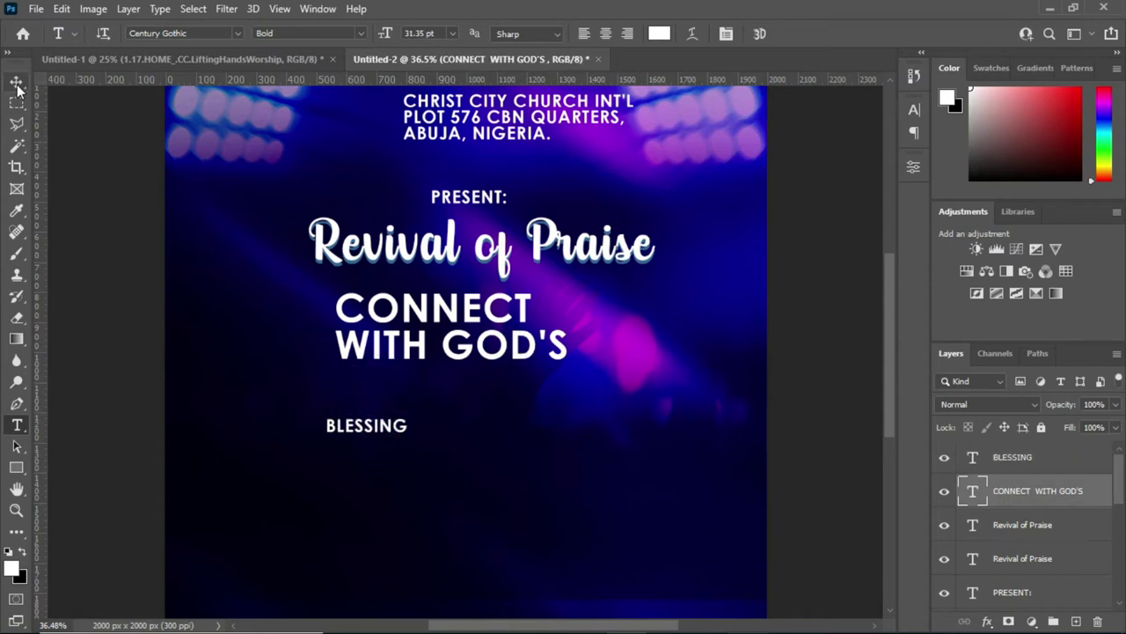
{"action": "key", "text": "ctrl+t"}
{"action": "left_click_drag", "start_coordinate": [440, 355], "coordinate": [289, 303]}
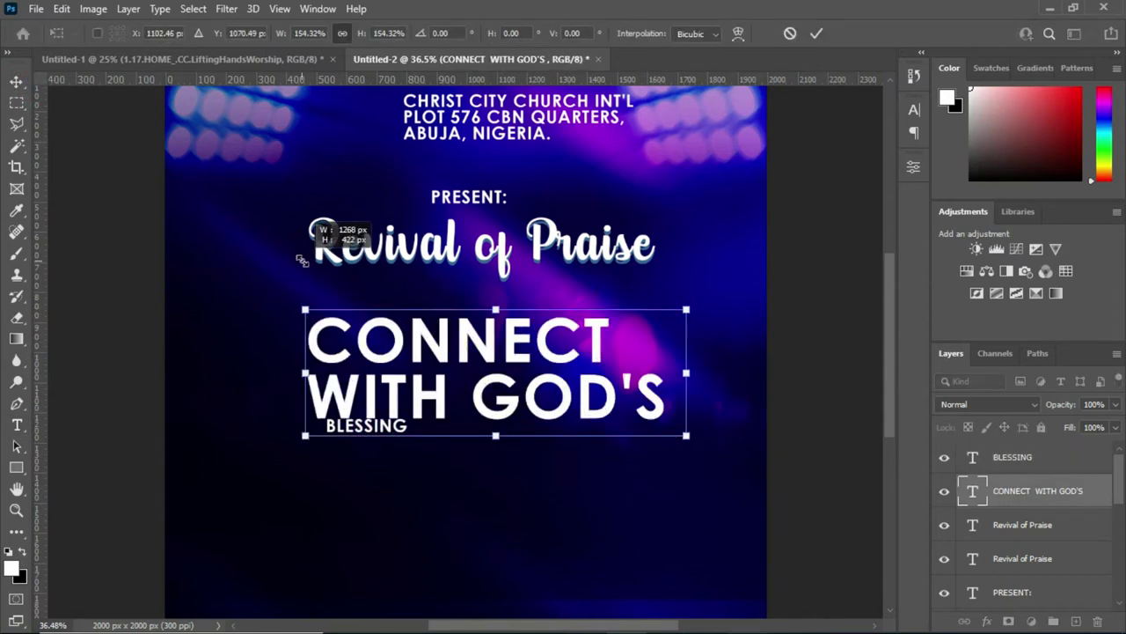
{"action": "left_click_drag", "start_coordinate": [500, 356], "coordinate": [501, 349]}
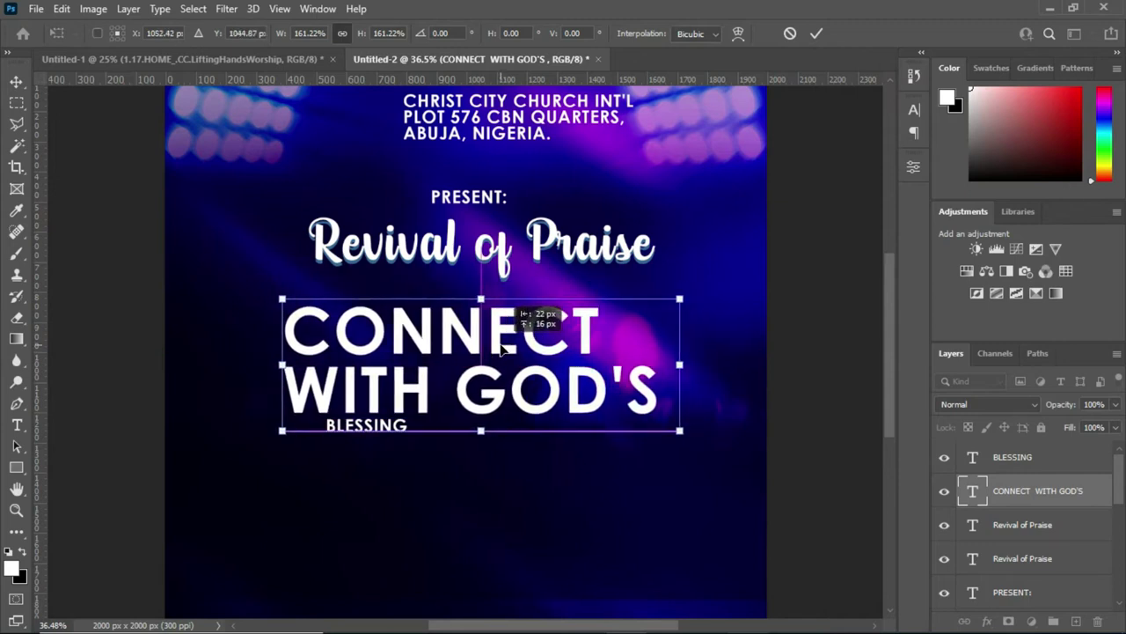
{"action": "left_click", "coordinate": [817, 33]}
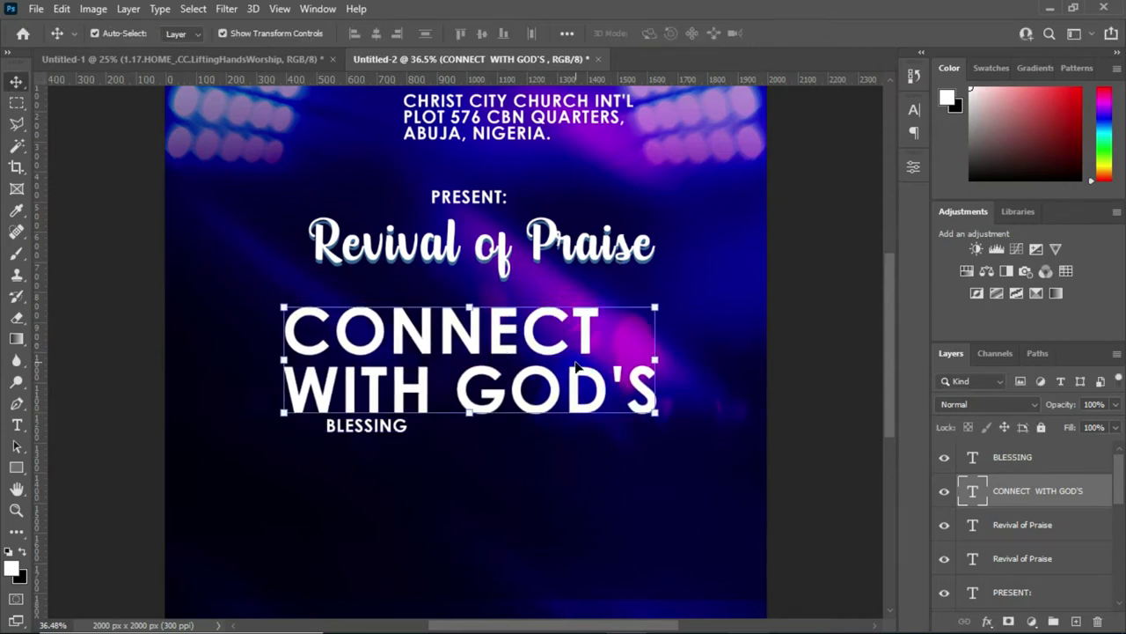
{"action": "left_click_drag", "start_coordinate": [387, 428], "coordinate": [349, 433]}
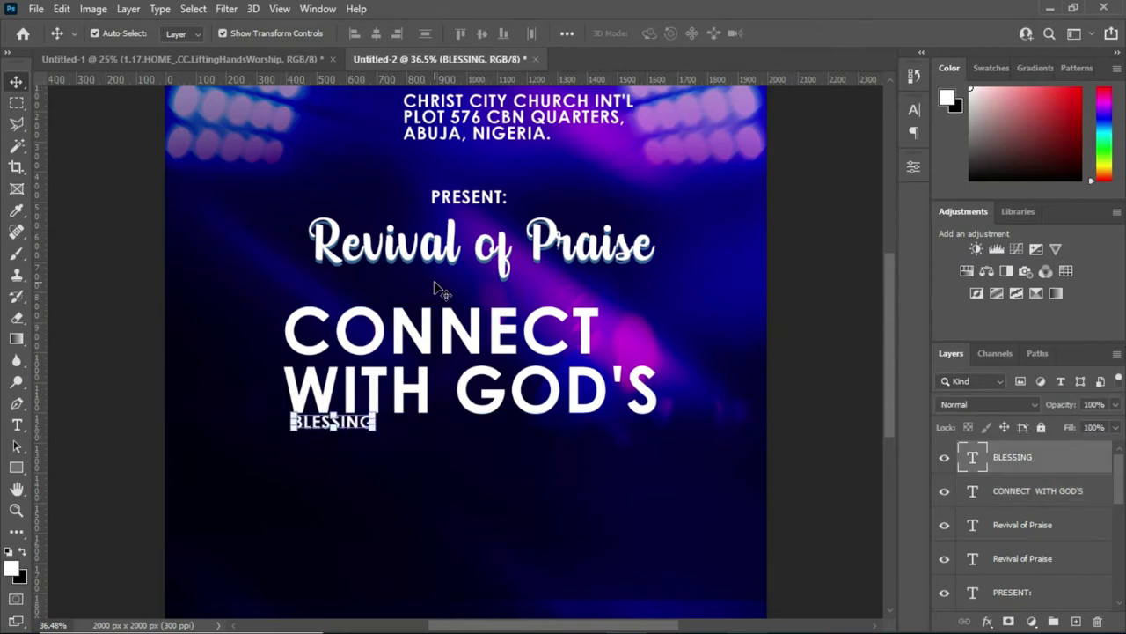
Set BLESSING in Surfshirt Signature script, retype it and enlarge it
{"action": "left_click", "coordinate": [827, 567]}
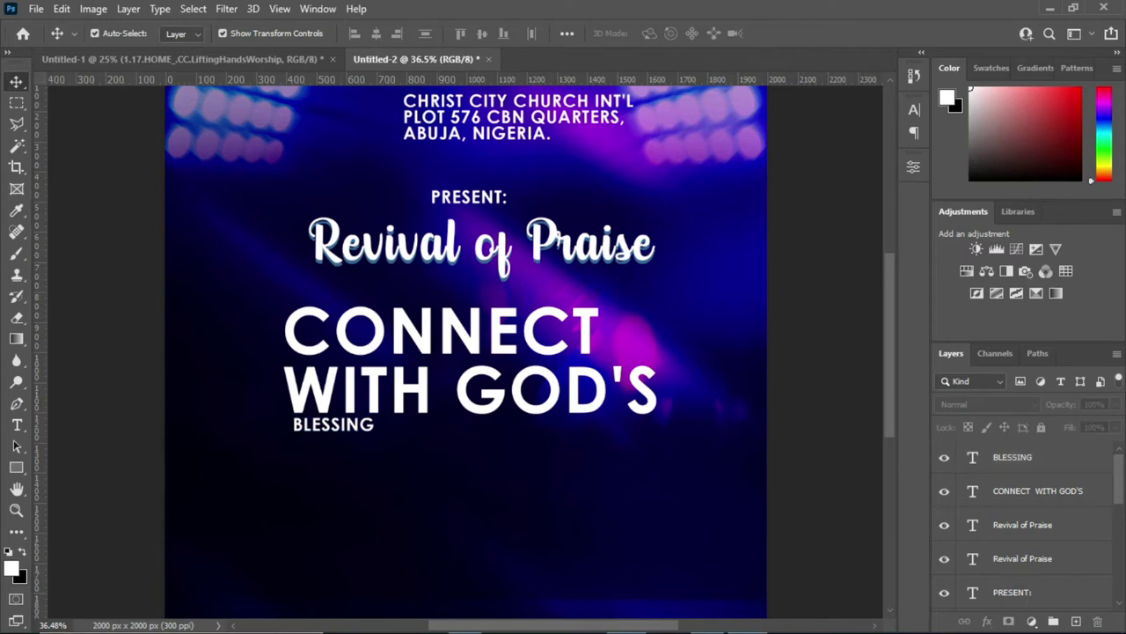
{"action": "type", "text": "Century Gothic"}
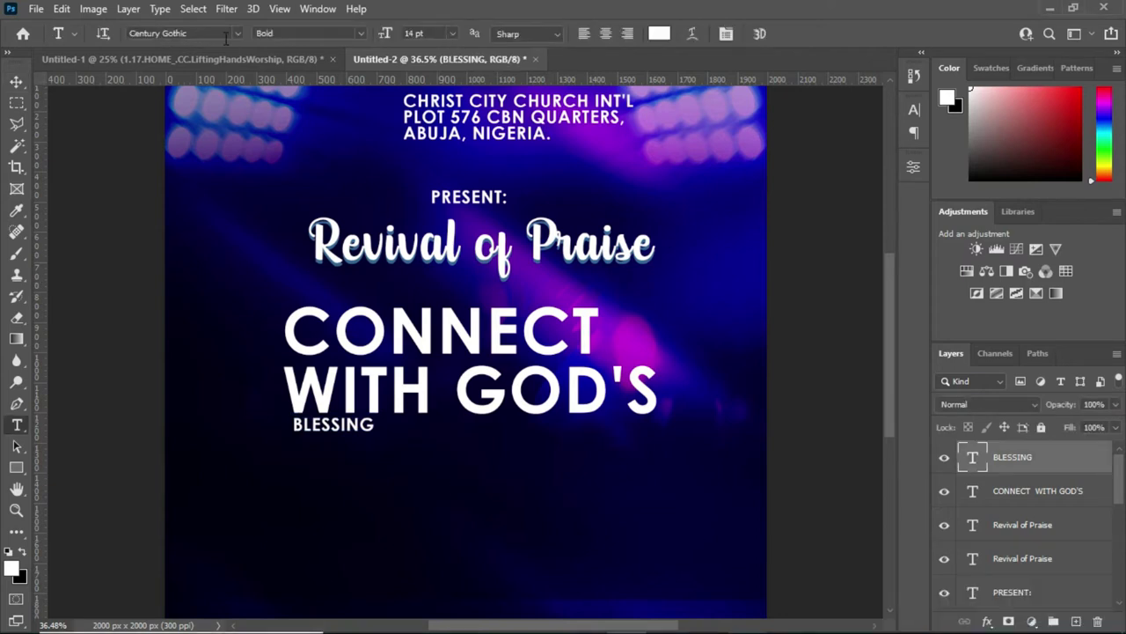
{"action": "type", "text": "sur"}
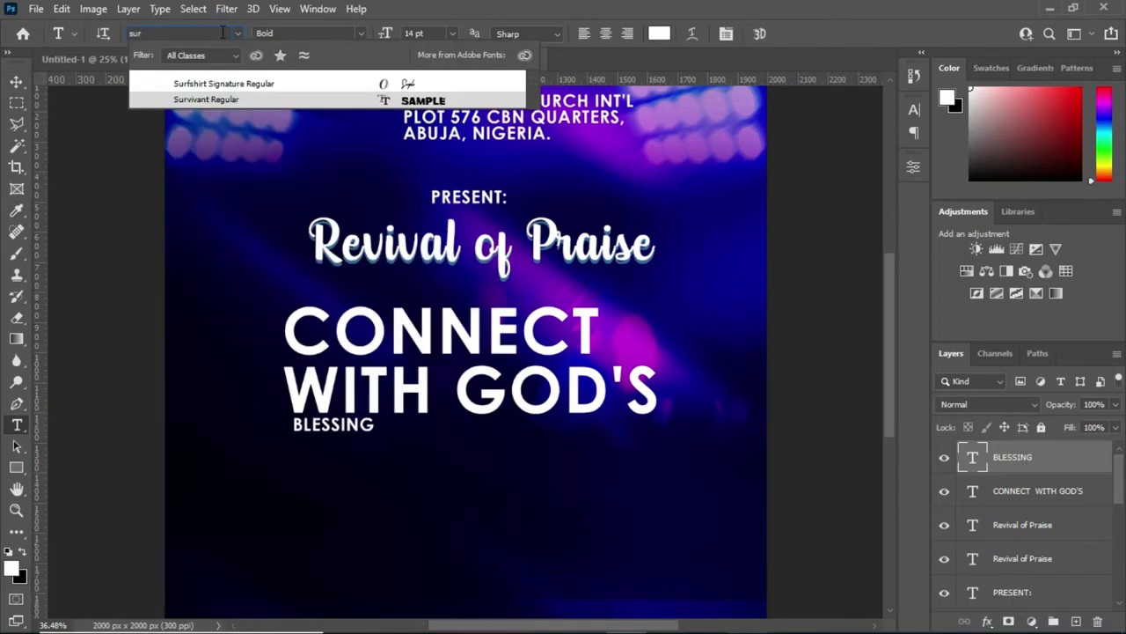
{"action": "type", "text": "f"}
{"action": "left_click", "coordinate": [211, 82]}
{"action": "left_click", "coordinate": [221, 83]}
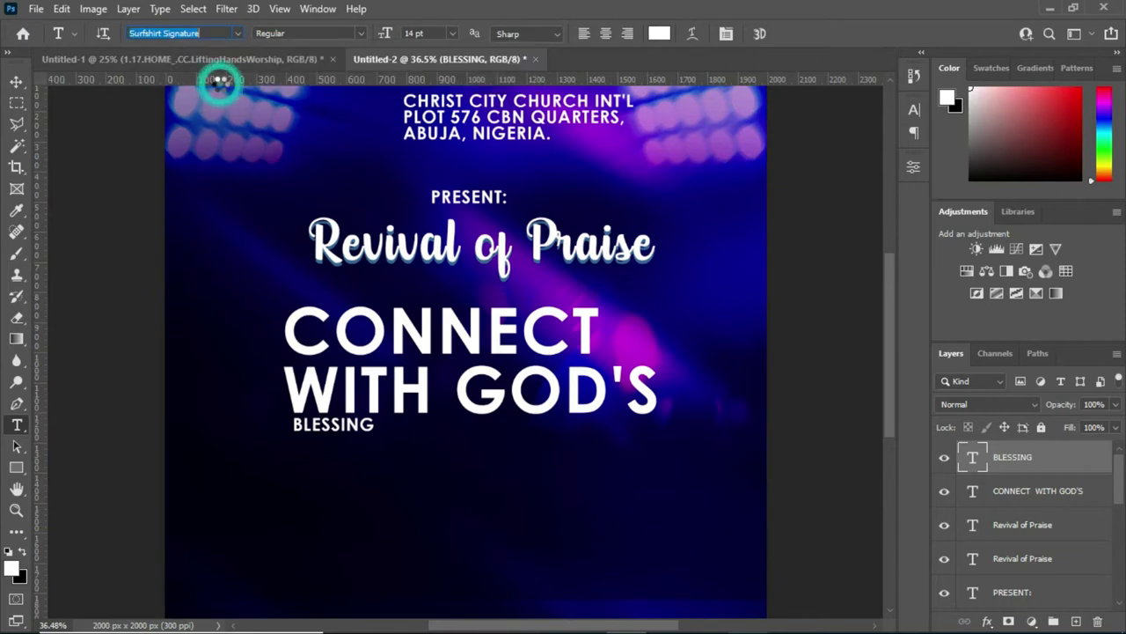
{"action": "double_click", "coordinate": [370, 426]}
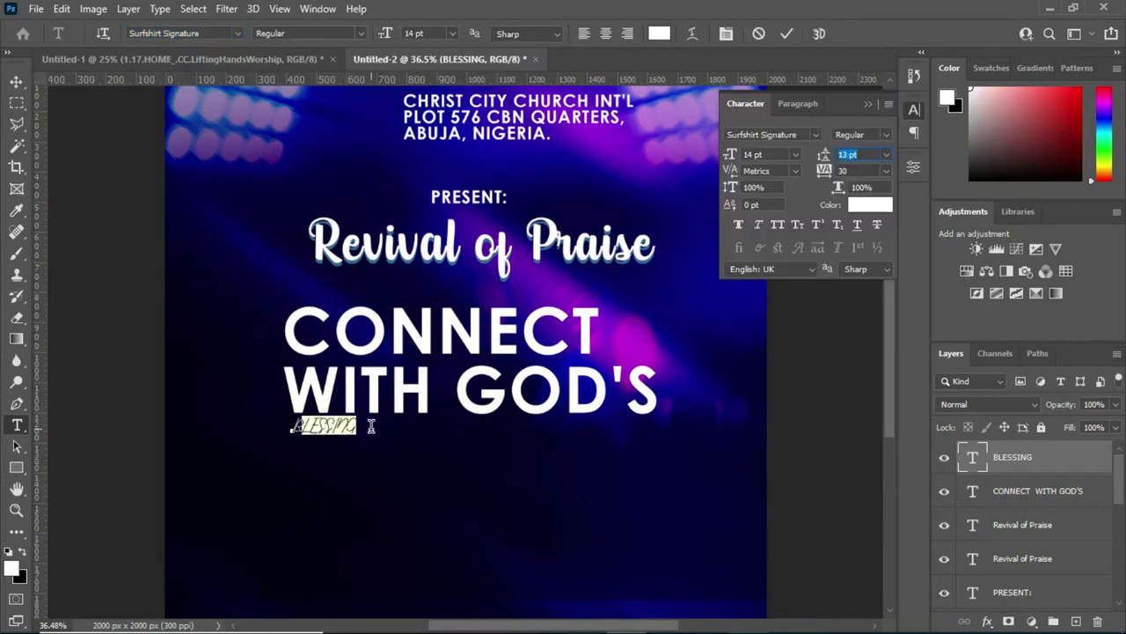
{"action": "key", "text": "BackSpace"}
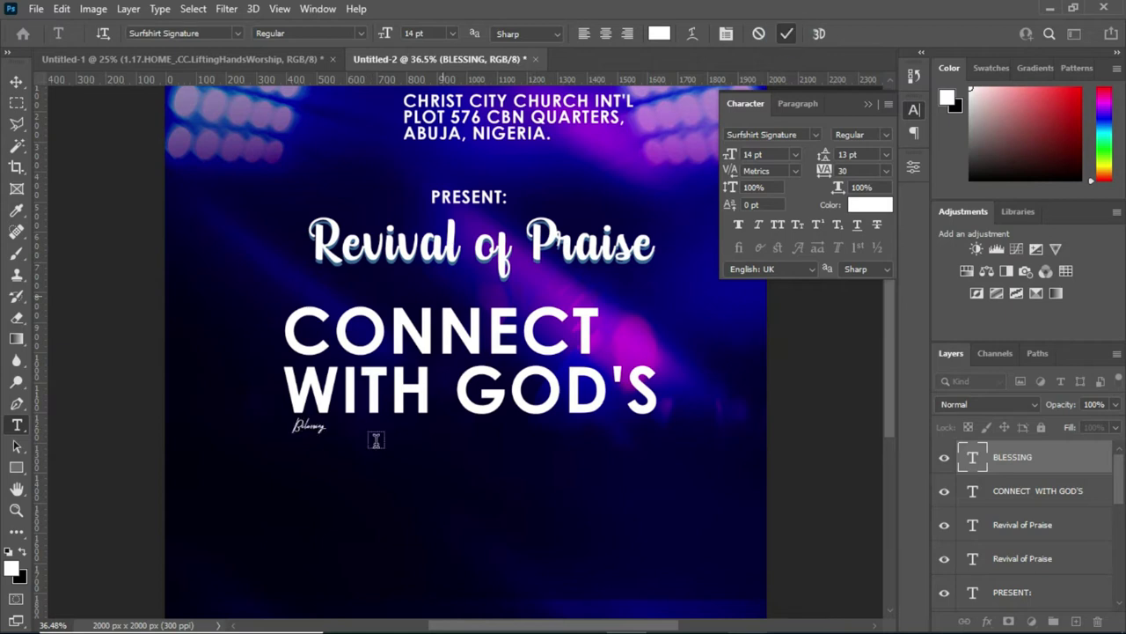
{"action": "left_click", "coordinate": [785, 34]}
{"action": "left_click_drag", "start_coordinate": [386, 33], "coordinate": [428, 39]}
Place Blessing below WITH GOD'S with a lowercase 'through' beside it
{"action": "mouse_move", "coordinate": [396, 425]}
{"action": "left_mouse_down"}
{"action": "mouse_move", "coordinate": [405, 447]}
{"action": "mouse_move", "coordinate": [564, 440]}
{"action": "mouse_move", "coordinate": [523, 469]}
{"action": "left_mouse_up"}
{"action": "double_click", "coordinate": [546, 433]}
{"action": "type", "text": "Through"}
{"action": "left_click", "coordinate": [786, 33]}
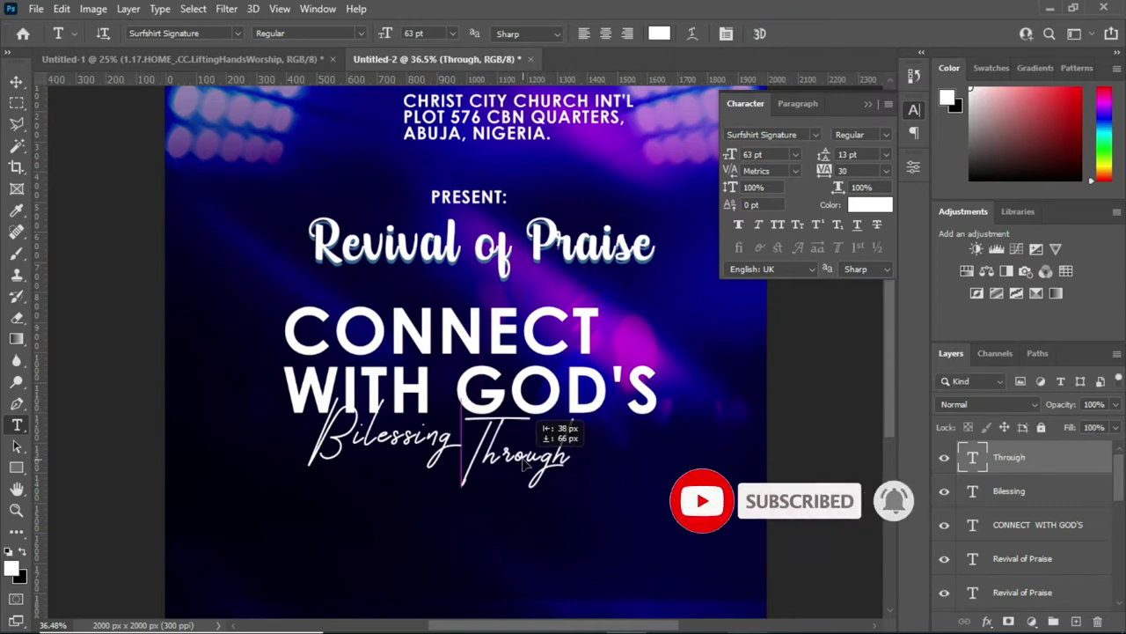
{"action": "left_click_drag", "start_coordinate": [484, 444], "coordinate": [464, 444]}
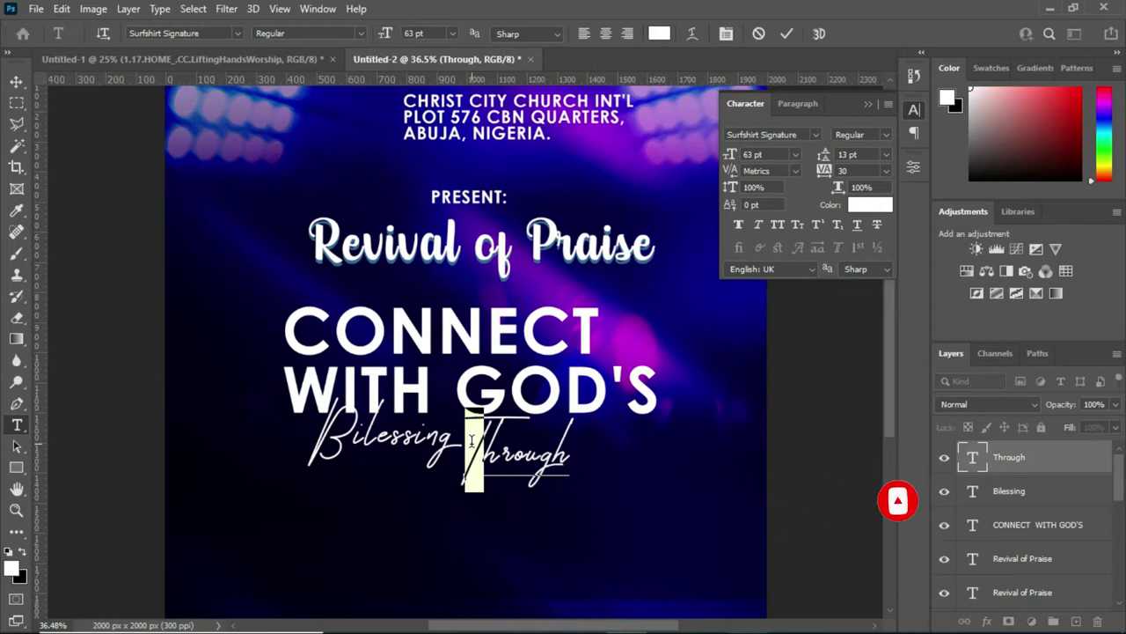
{"action": "type", "text": "t"}
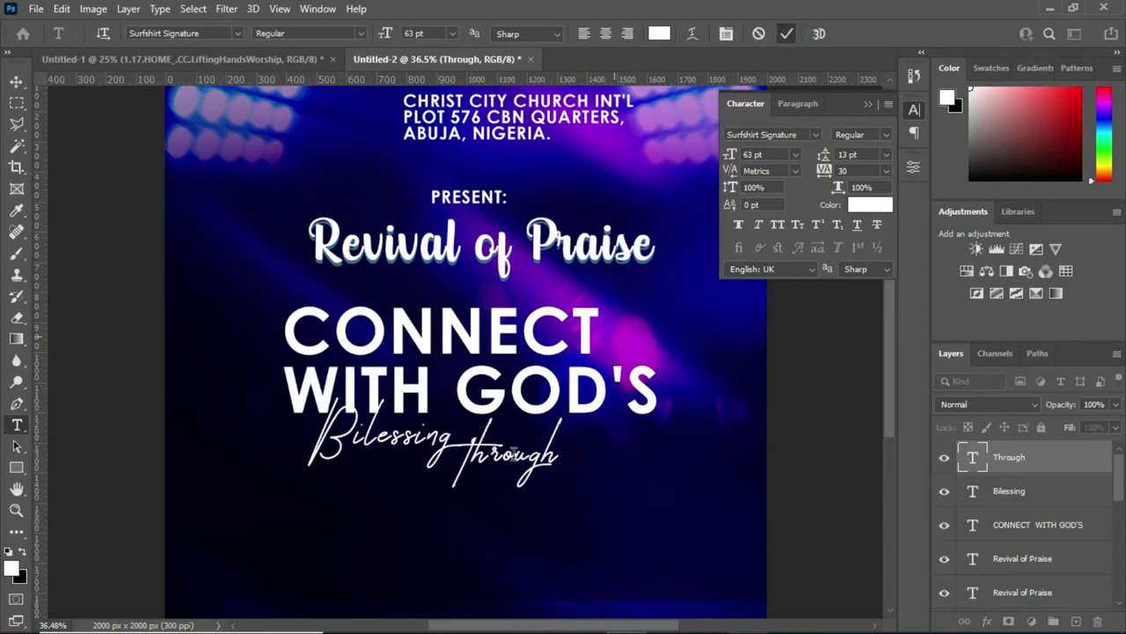
{"action": "key", "text": "ctrl+Return"}
{"action": "left_click_drag", "start_coordinate": [515, 457], "coordinate": [528, 447]}
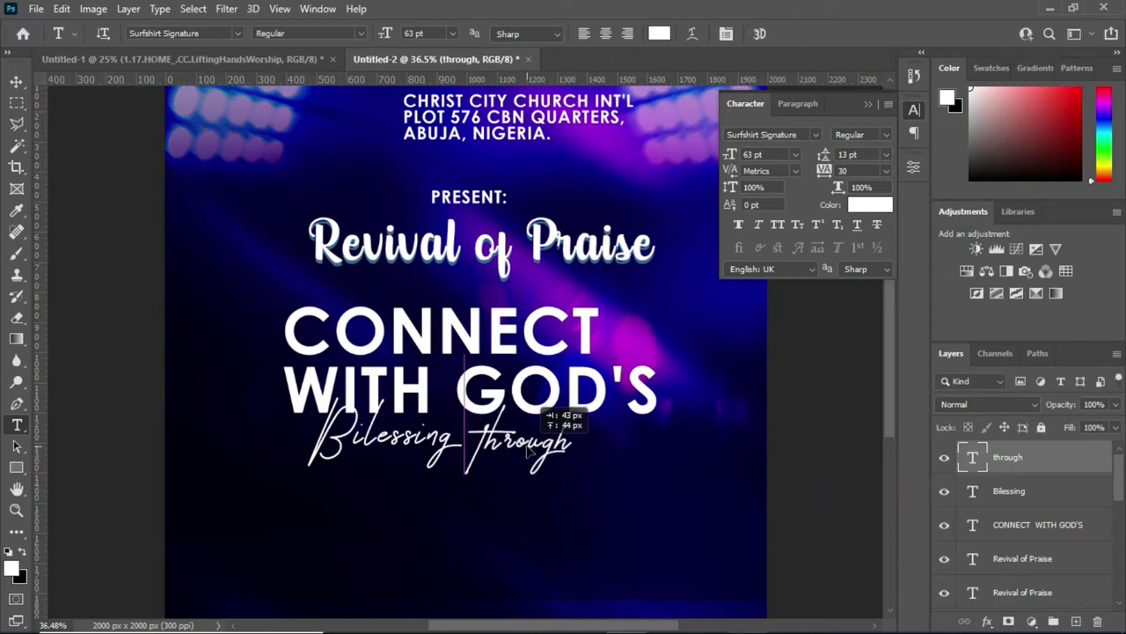
Duplicate CONNECT WITH GOD'S and move the copy to the top of the layers
{"action": "left_click", "coordinate": [865, 96]}
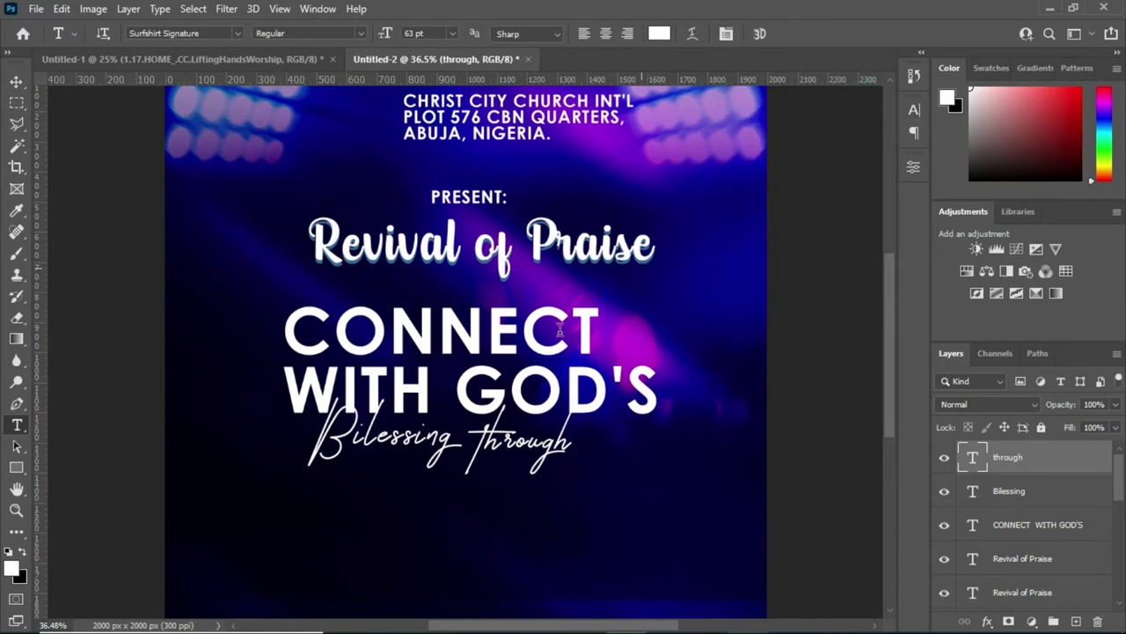
{"action": "left_click", "coordinate": [506, 342], "text": "ctrl"}
{"action": "key", "text": "ctrl+j"}
{"action": "left_click_drag", "start_coordinate": [1030, 524], "coordinate": [773, 489]}
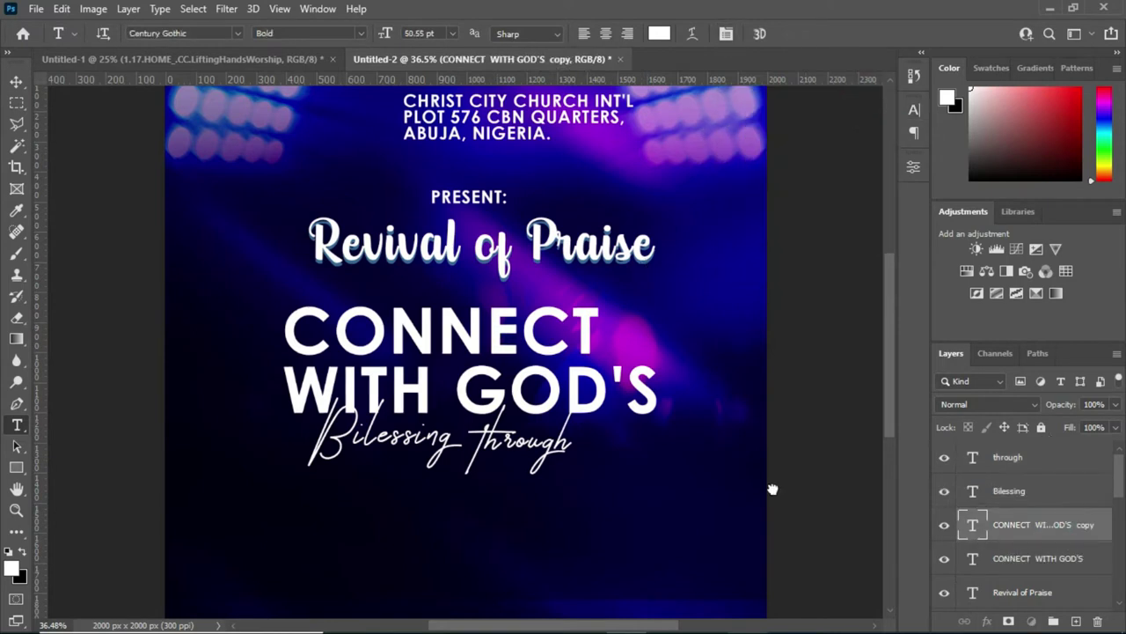
Replace the lower headline copy's text with 'PRAISE AND WORSHIP' copied from the notes
{"action": "left_click", "coordinate": [752, 616]}
{"action": "left_click_drag", "start_coordinate": [340, 257], "coordinate": [221, 257]}
{"action": "key", "text": "ctrl+c"}
{"action": "key", "text": "alt+Tab"}
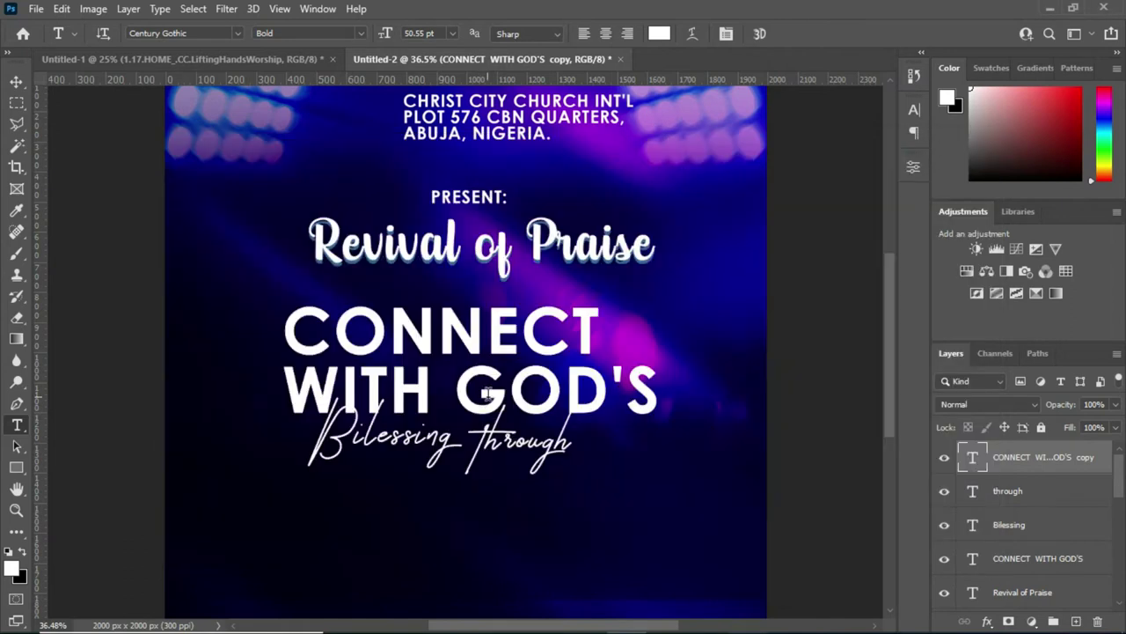
{"action": "left_click_drag", "start_coordinate": [483, 475], "coordinate": [485, 551]}
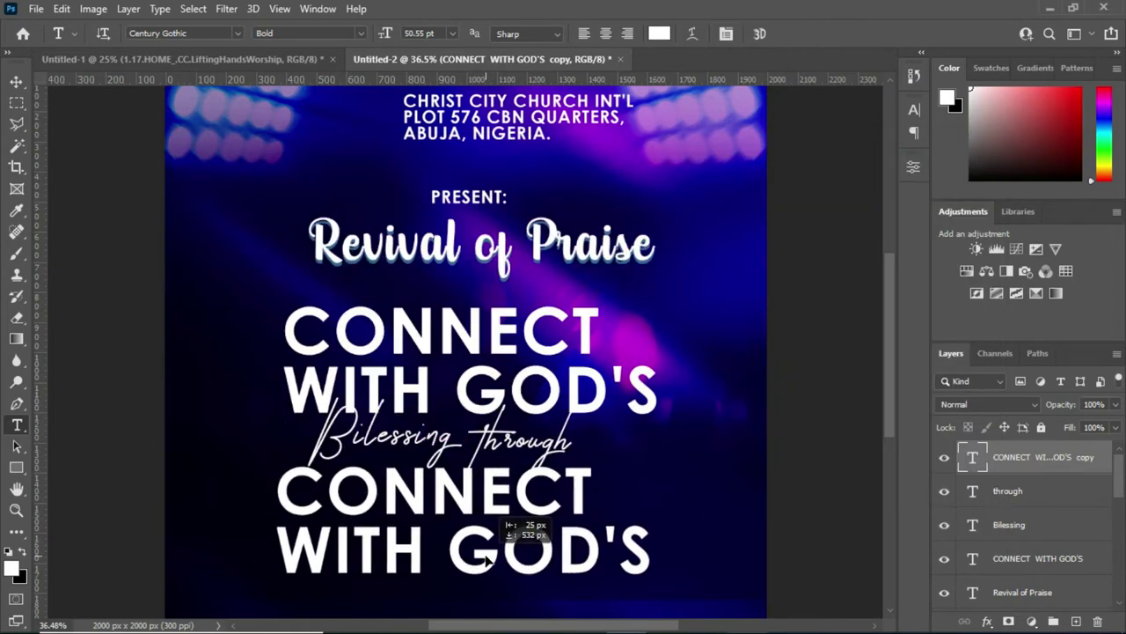
{"action": "left_click", "coordinate": [483, 501]}
{"action": "key", "text": "ctrl+a"}
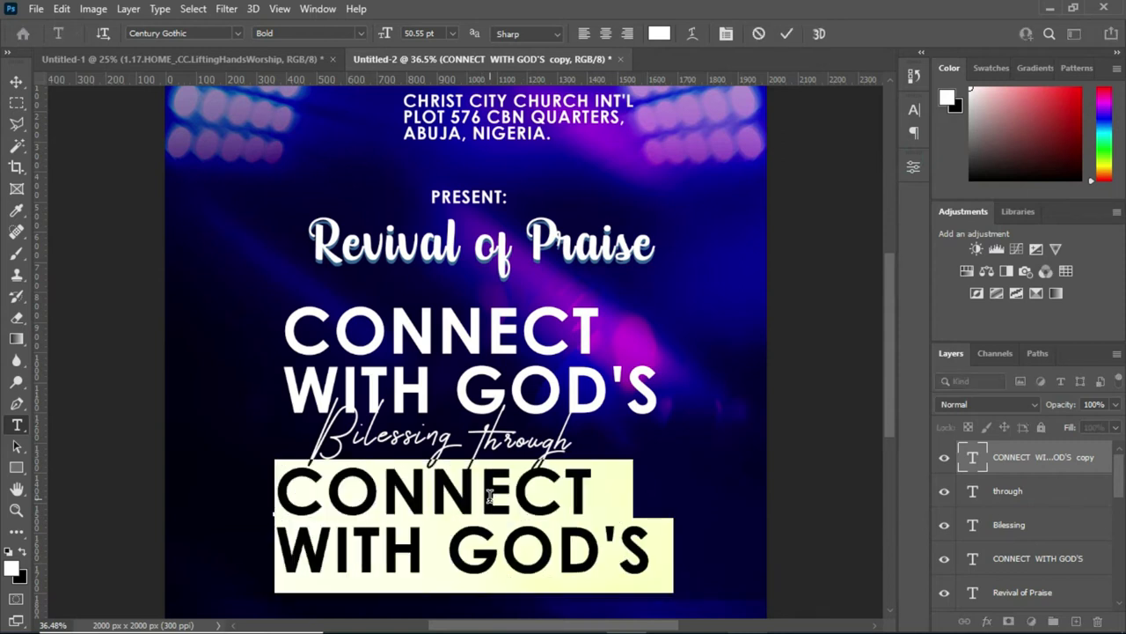
{"action": "key", "text": "ctrl+v"}
Scale PRAISE AND WORSHIP down and align it with the headline's width
{"action": "left_click_drag", "start_coordinate": [528, 498], "coordinate": [406, 500]}
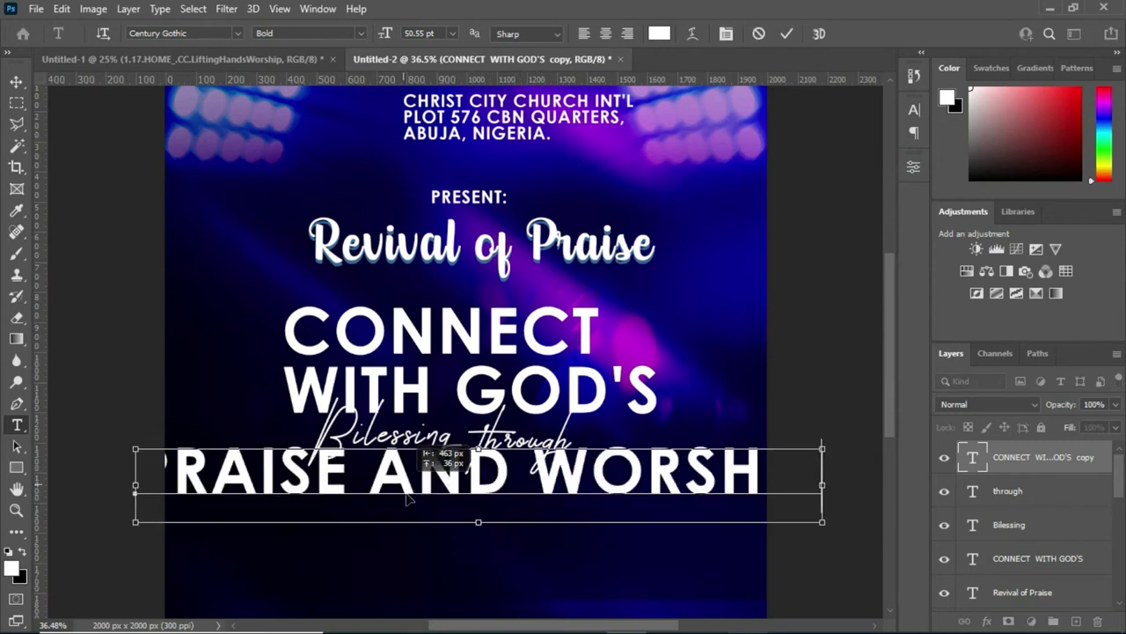
{"action": "double_click", "coordinate": [264, 497]}
{"action": "key", "text": "ctrl+a"}
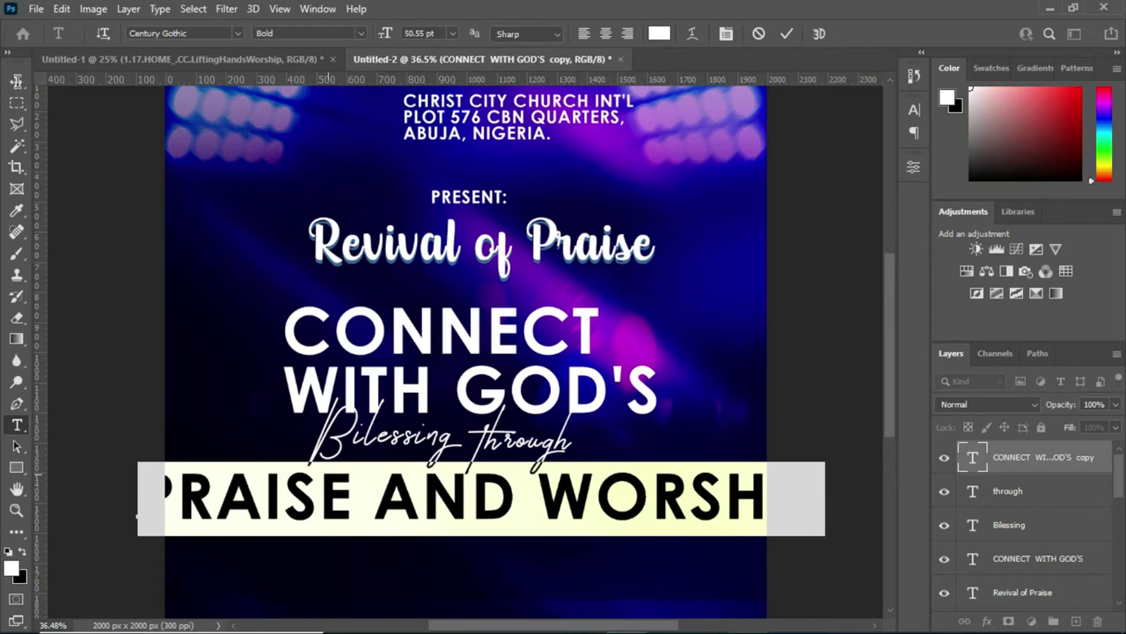
{"action": "key", "text": "ctrl+Return"}
{"action": "key", "text": "v"}
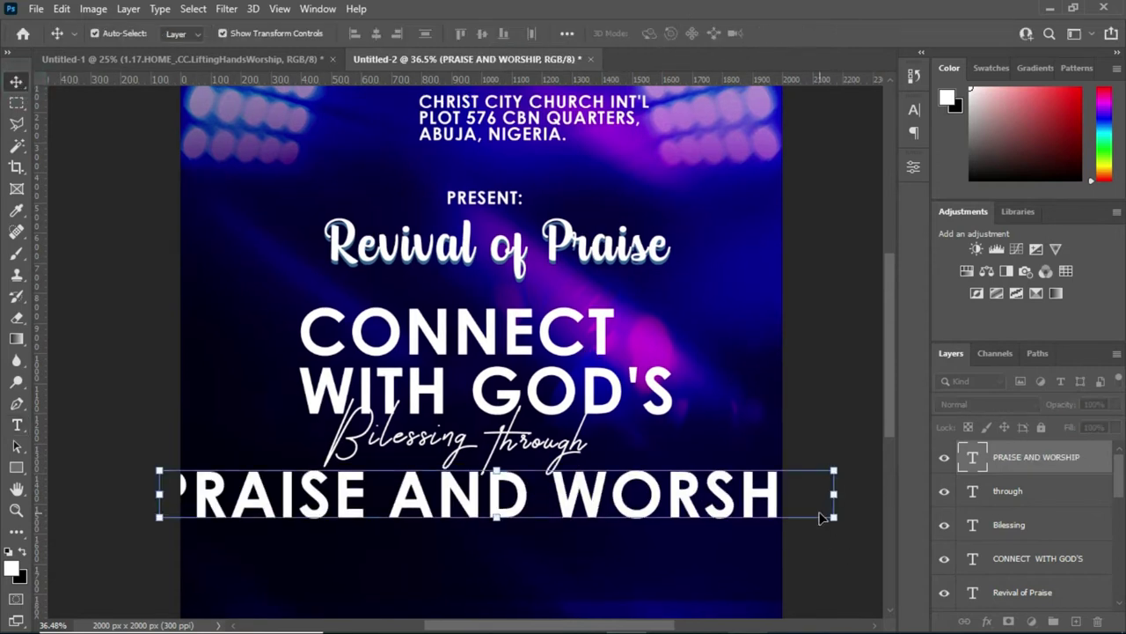
{"action": "mouse_move", "coordinate": [837, 497]}
{"action": "left_mouse_down"}
{"action": "mouse_move", "coordinate": [567, 498]}
{"action": "mouse_move", "coordinate": [680, 500]}
{"action": "left_mouse_up"}
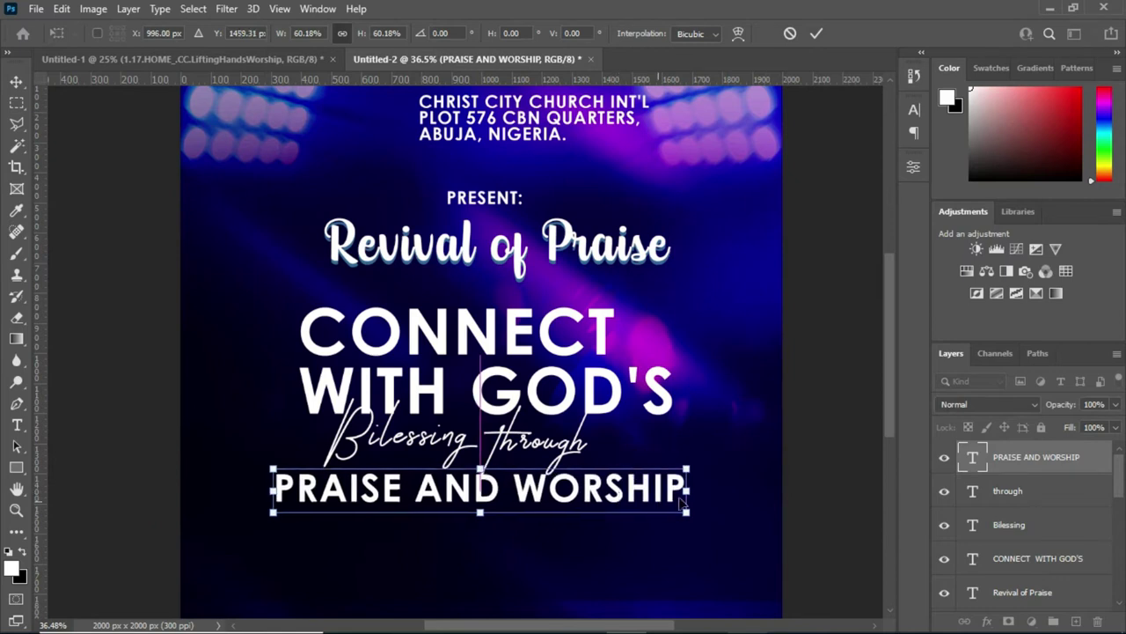
{"action": "left_click_drag", "start_coordinate": [888, 387], "coordinate": [887, 416]}
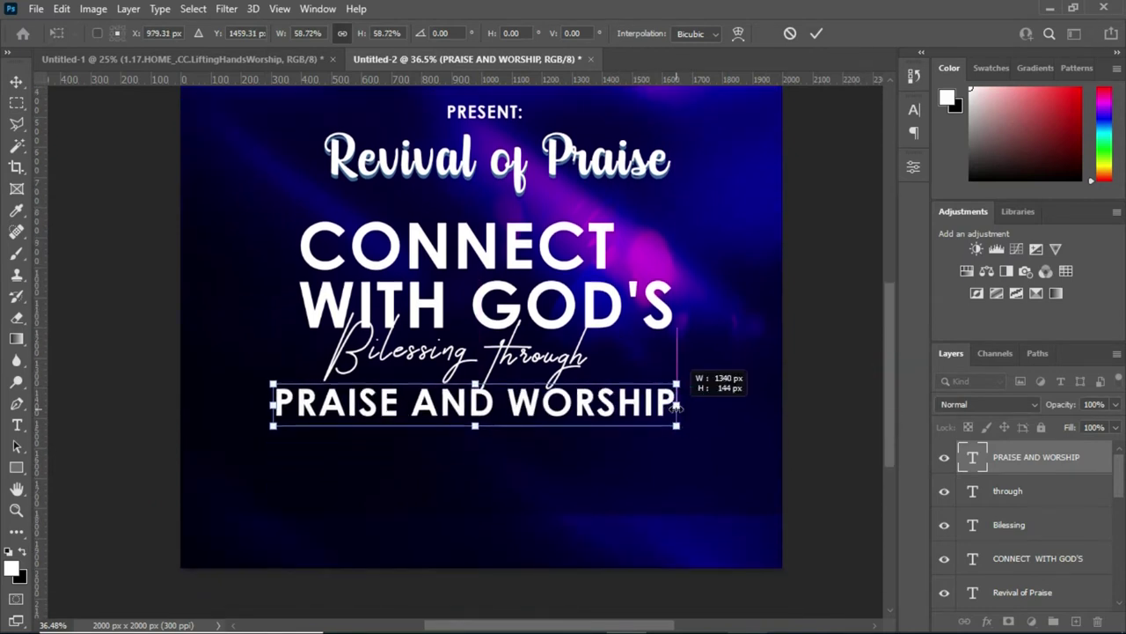
{"action": "left_click_drag", "start_coordinate": [690, 410], "coordinate": [642, 403]}
{"action": "left_click_drag", "start_coordinate": [552, 403], "coordinate": [584, 406]}
Shrink CONNECT WITH GOD'S to about 58% and move it up and left
{"action": "left_click", "coordinate": [816, 34]}
{"action": "mouse_move", "coordinate": [676, 333]}
{"action": "left_mouse_down"}
{"action": "mouse_move", "coordinate": [569, 284]}
{"action": "mouse_move", "coordinate": [598, 274]}
{"action": "left_mouse_up"}
{"action": "left_click_drag", "start_coordinate": [220, 156], "coordinate": [376, 232]}
{"action": "left_click_drag", "start_coordinate": [488, 243], "coordinate": [482, 237]}
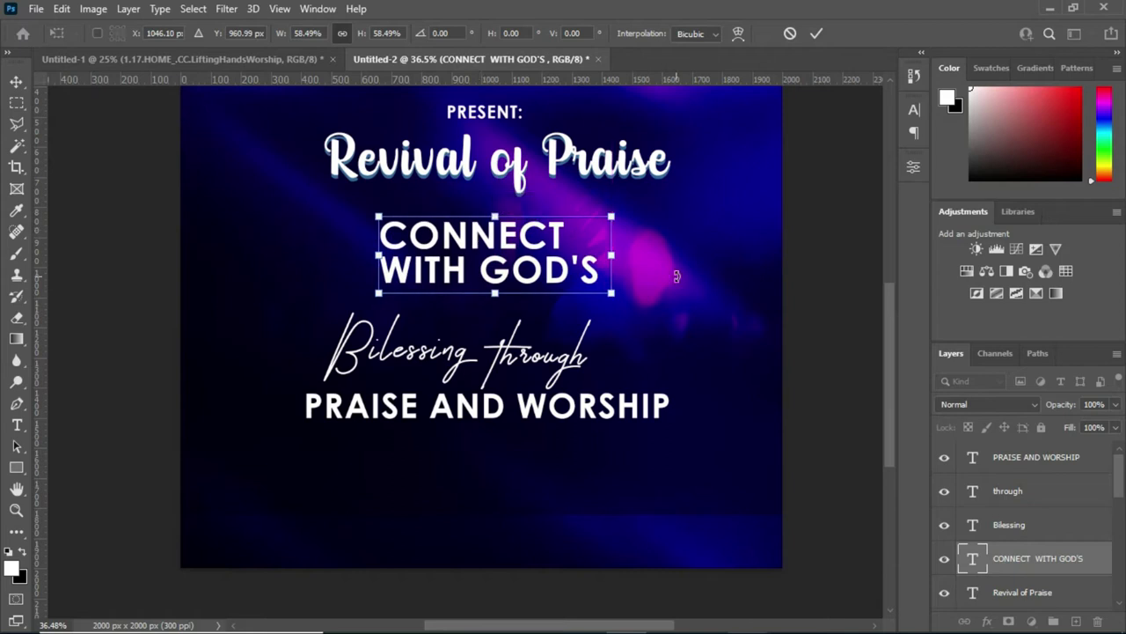
Move Blessing through and PRAISE AND WORSHIP up into a tighter stack
{"action": "left_click", "coordinate": [1018, 526]}
{"action": "left_click", "coordinate": [1018, 491], "text": "ctrl"}
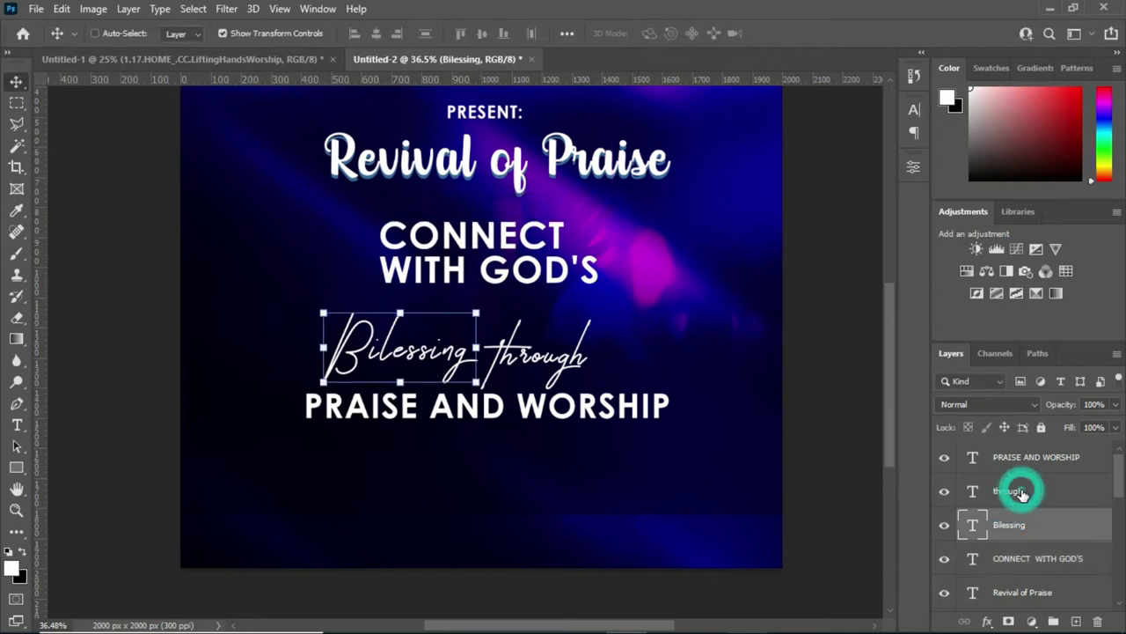
{"action": "key", "text": "ctrl+t"}
{"action": "left_click_drag", "start_coordinate": [535, 363], "coordinate": [556, 323]}
{"action": "left_click", "coordinate": [816, 34]}
{"action": "mouse_move", "coordinate": [597, 415]}
{"action": "left_mouse_down"}
{"action": "mouse_move", "coordinate": [574, 376]}
{"action": "mouse_move", "coordinate": [586, 373]}
{"action": "left_mouse_up"}
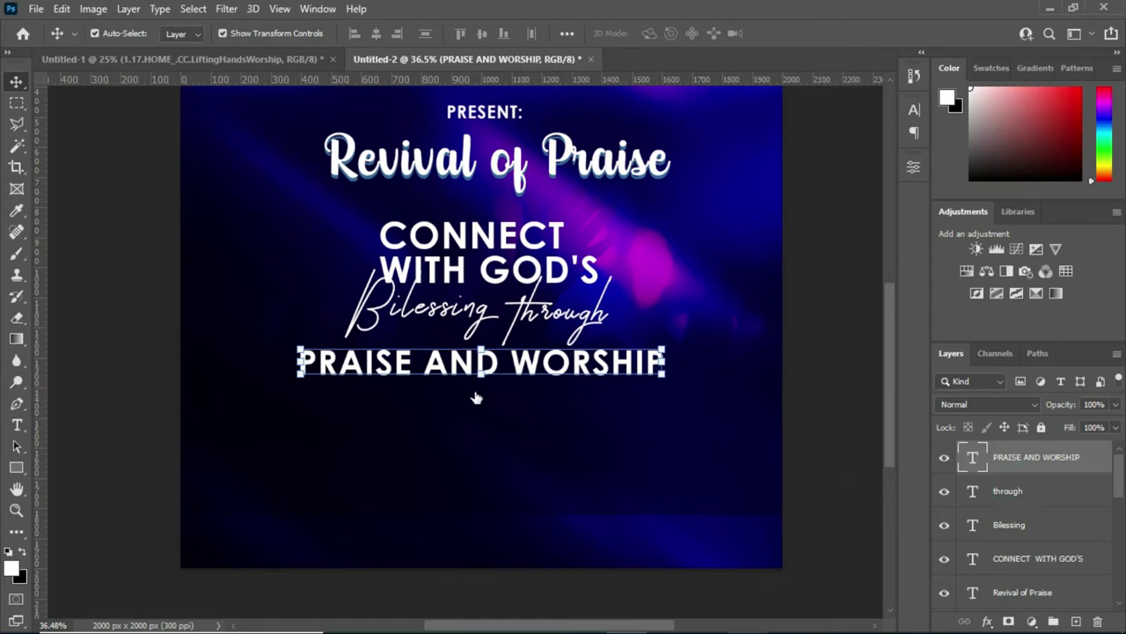
{"action": "key", "text": "alt+bracketleft"}
{"action": "right_click", "coordinate": [16, 467]}
Draw a light orange rectangle banner behind PRAISE AND WORSHIP
{"action": "left_click", "coordinate": [88, 467]}
{"action": "left_click_drag", "start_coordinate": [291, 344], "coordinate": [666, 381]}
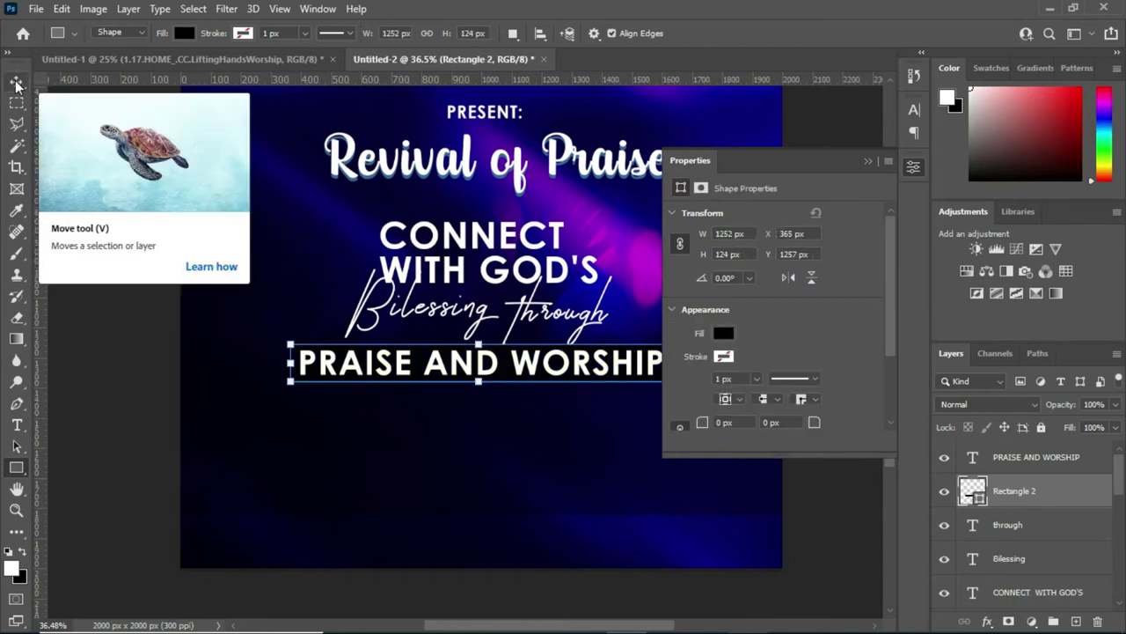
{"action": "left_click", "coordinate": [723, 333]}
{"action": "left_click", "coordinate": [872, 421]}
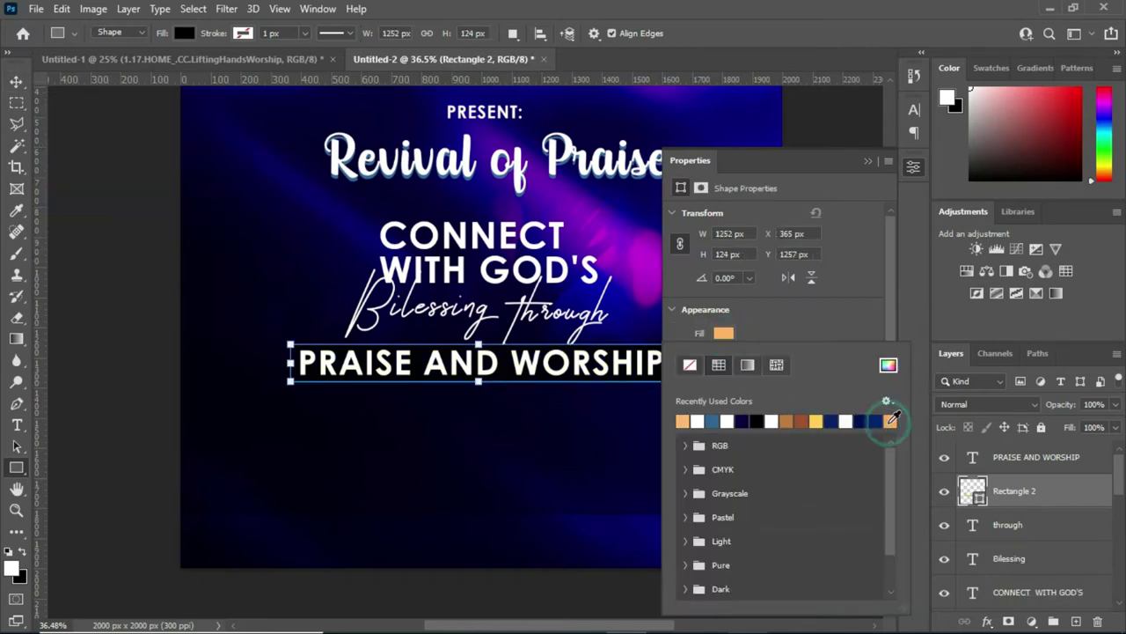
{"action": "left_click", "coordinate": [867, 161]}
{"action": "key", "text": "v"}
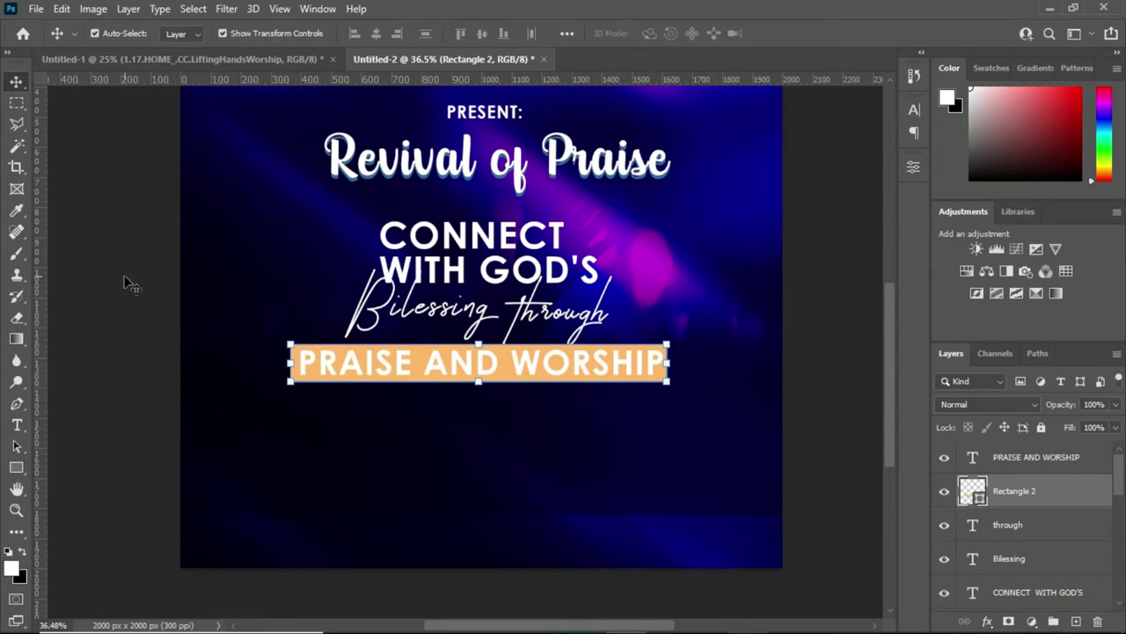
{"action": "left_click", "coordinate": [321, 503]}
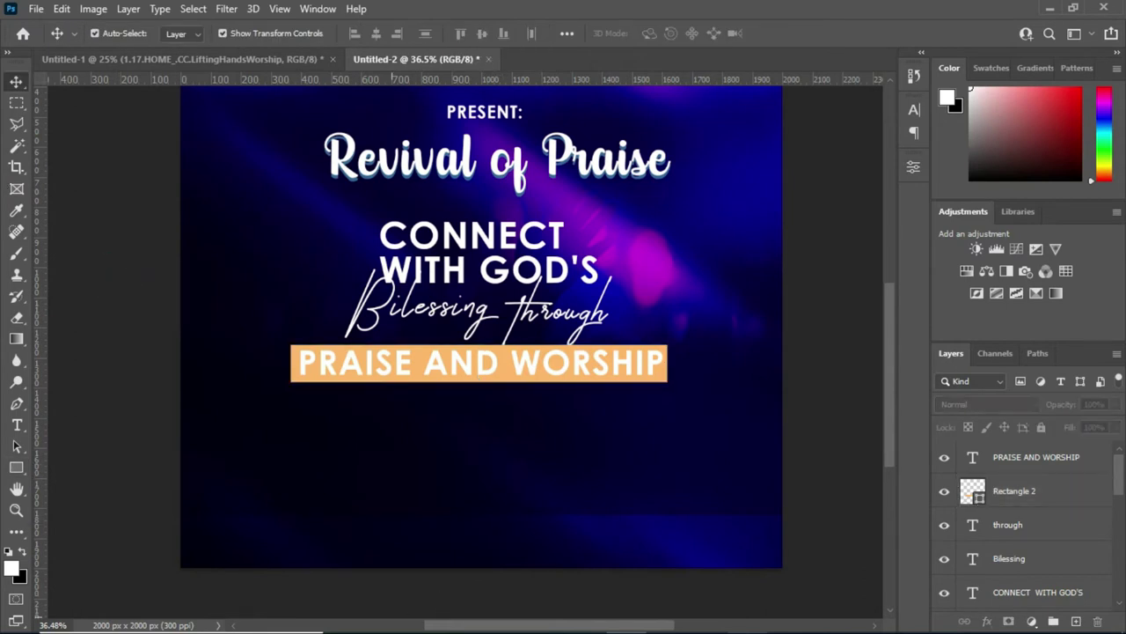
Bring the gold texture layer from the singer photo document into the flyer
{"action": "left_click", "coordinate": [191, 59]}
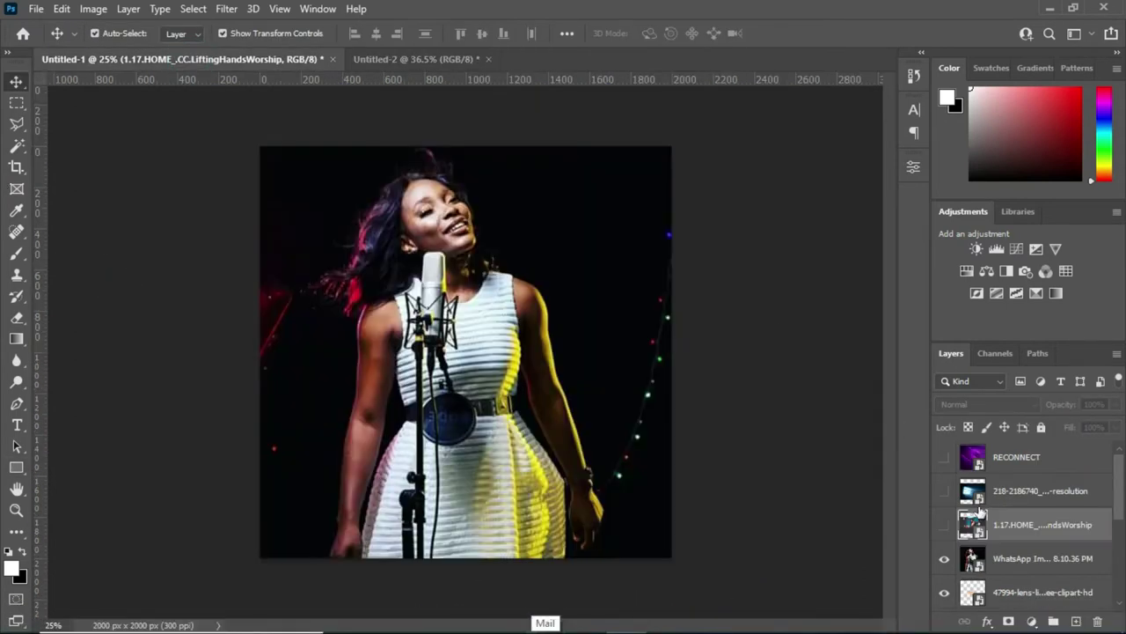
{"action": "scroll", "coordinate": [979, 514], "scroll_direction": "down", "scroll_amount": 2}
{"action": "left_click", "coordinate": [1006, 558]}
{"action": "left_click", "coordinate": [944, 490]}
{"action": "left_click", "coordinate": [946, 526]}
{"action": "left_click_drag", "start_coordinate": [505, 362], "coordinate": [696, 76]}
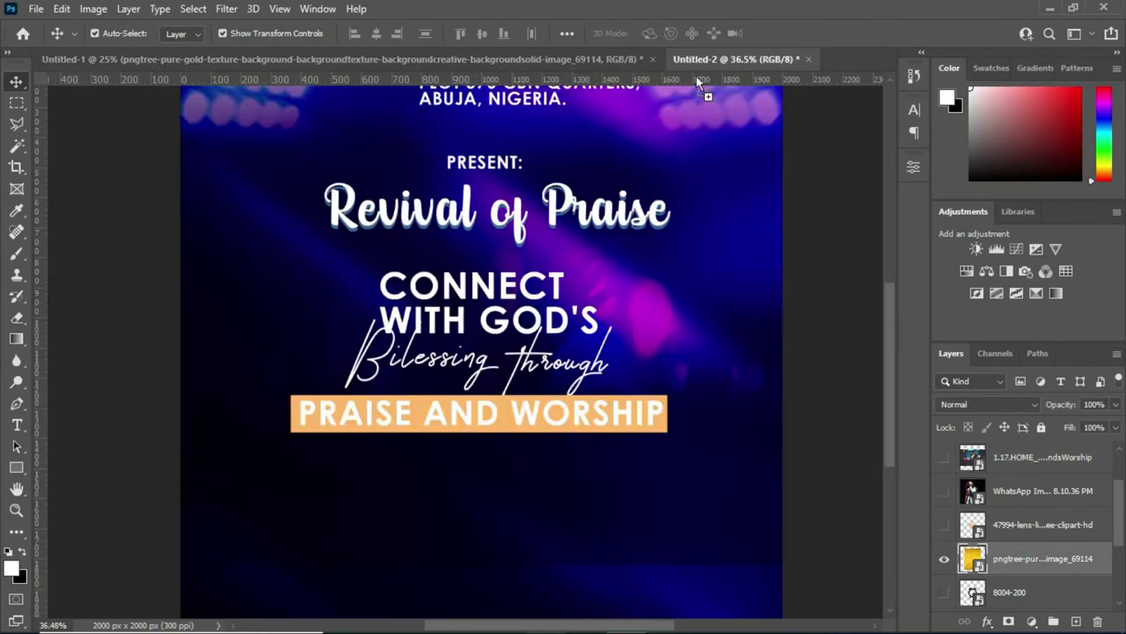
{"action": "left_click_drag", "start_coordinate": [490, 440], "coordinate": [524, 403]}
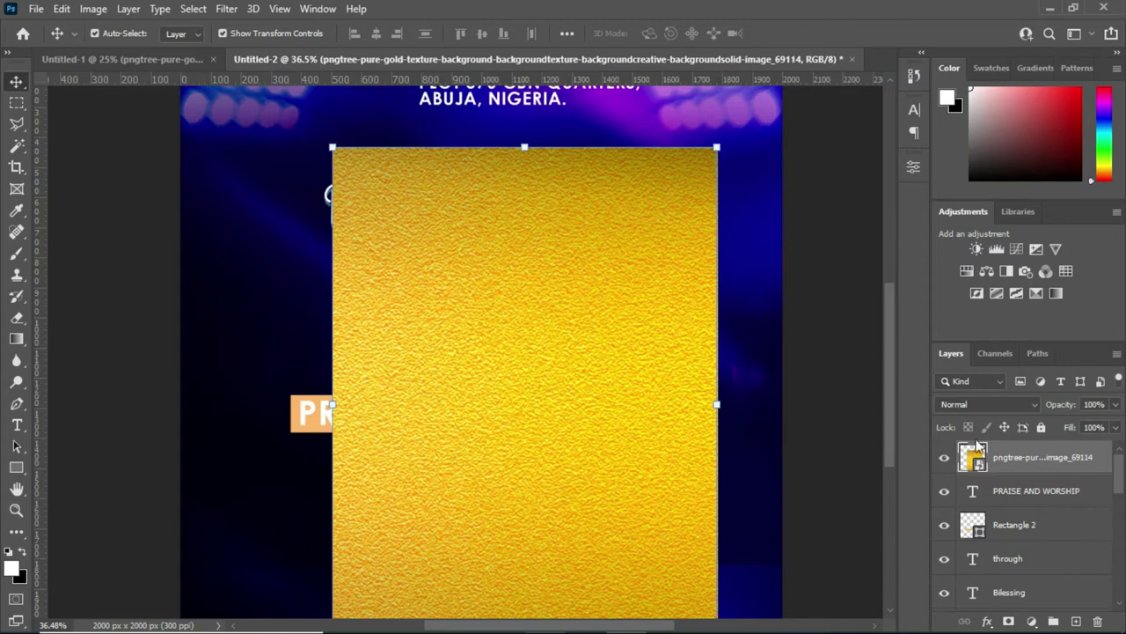
Rotate the gold texture to landscape, scale it to about 82%, and clip it to the banner
{"action": "left_click_drag", "start_coordinate": [979, 449], "coordinate": [985, 506]}
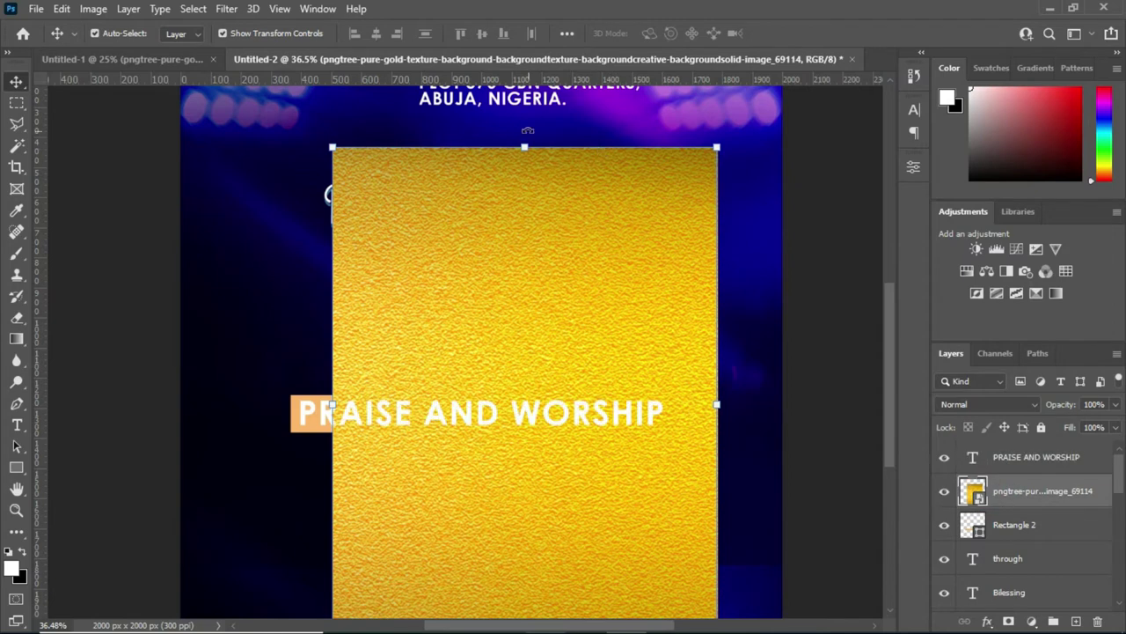
{"action": "left_click_drag", "start_coordinate": [735, 134], "coordinate": [692, 531]}
{"action": "left_click_drag", "start_coordinate": [779, 583], "coordinate": [630, 338]}
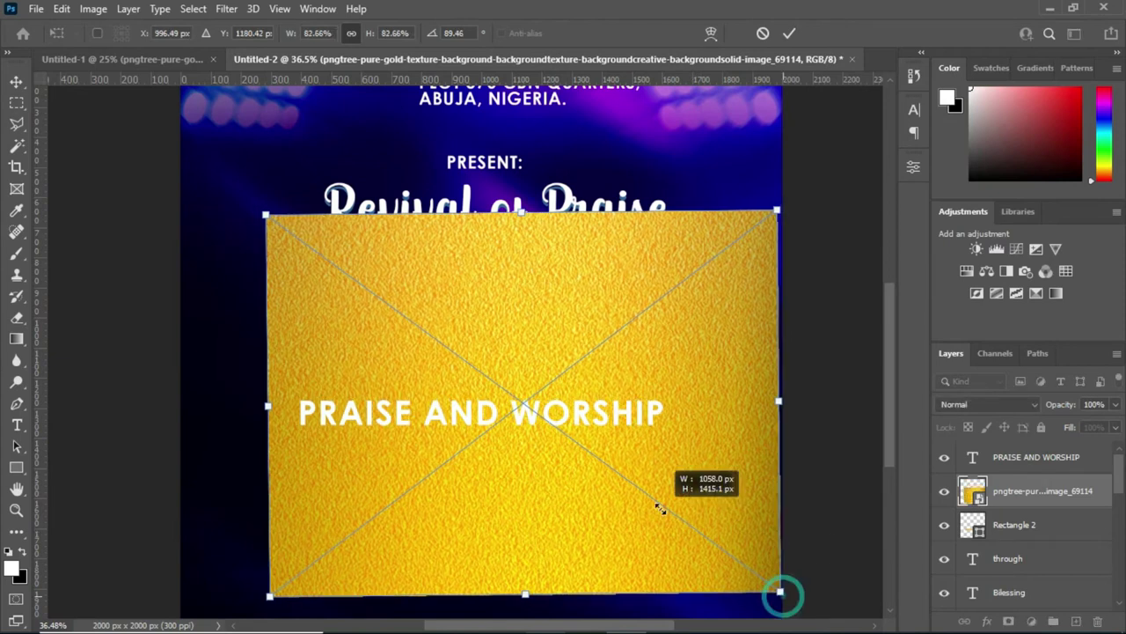
{"action": "key", "text": "Return"}
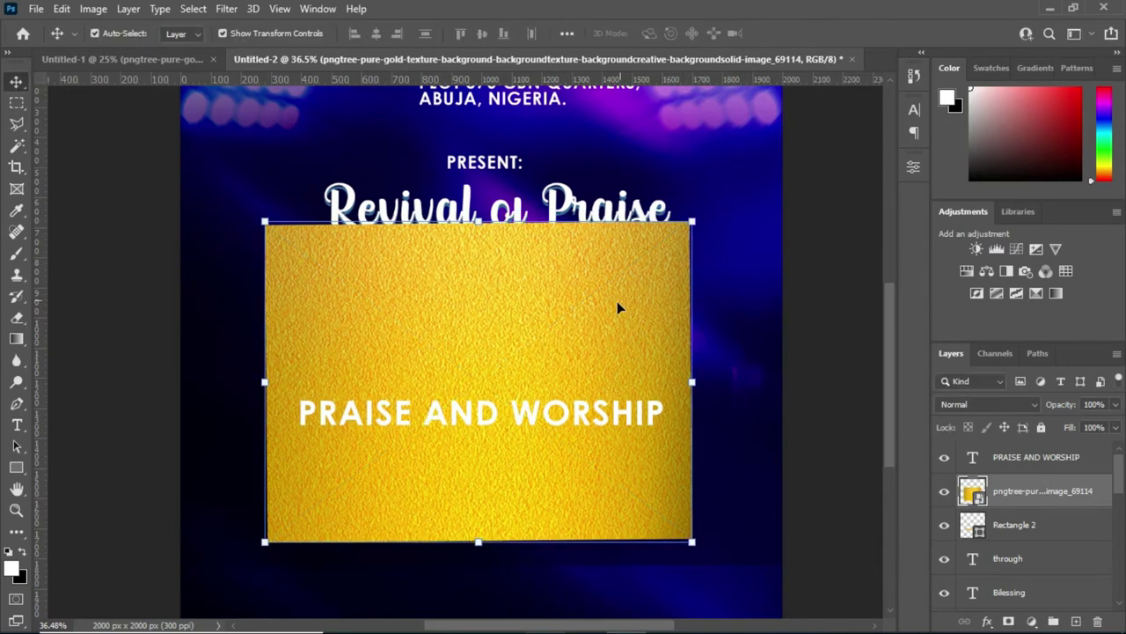
{"action": "left_click", "coordinate": [1007, 505], "text": "alt"}
Recolour PRAISE AND WORSHIP dark navy #07005a sampled from the background
{"action": "left_click", "coordinate": [644, 417]}
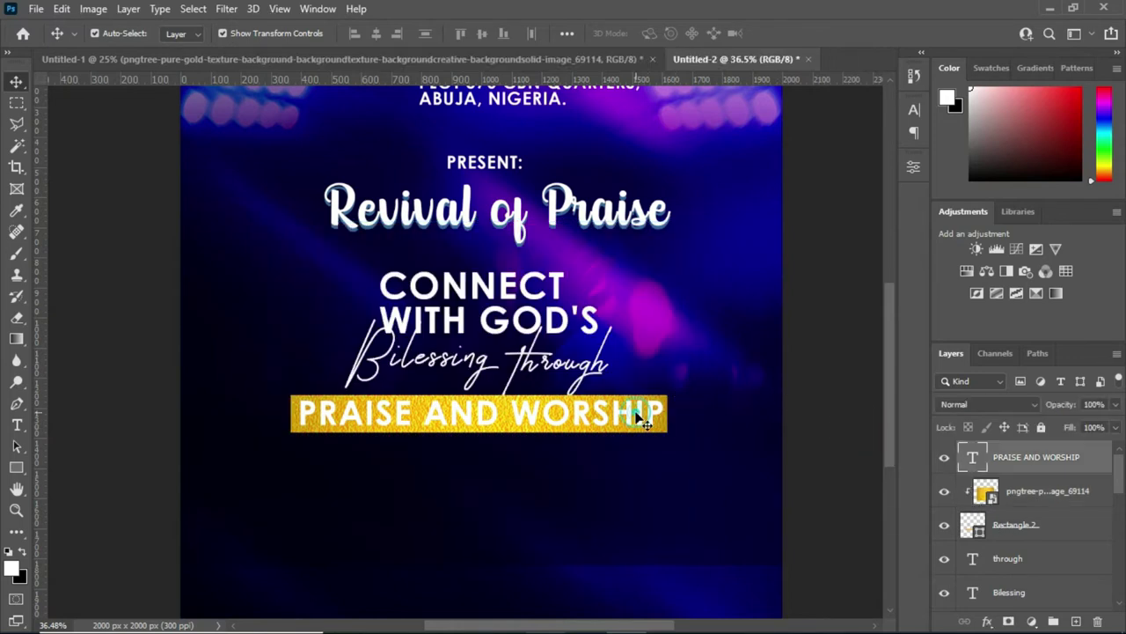
{"action": "left_click", "coordinate": [915, 110]}
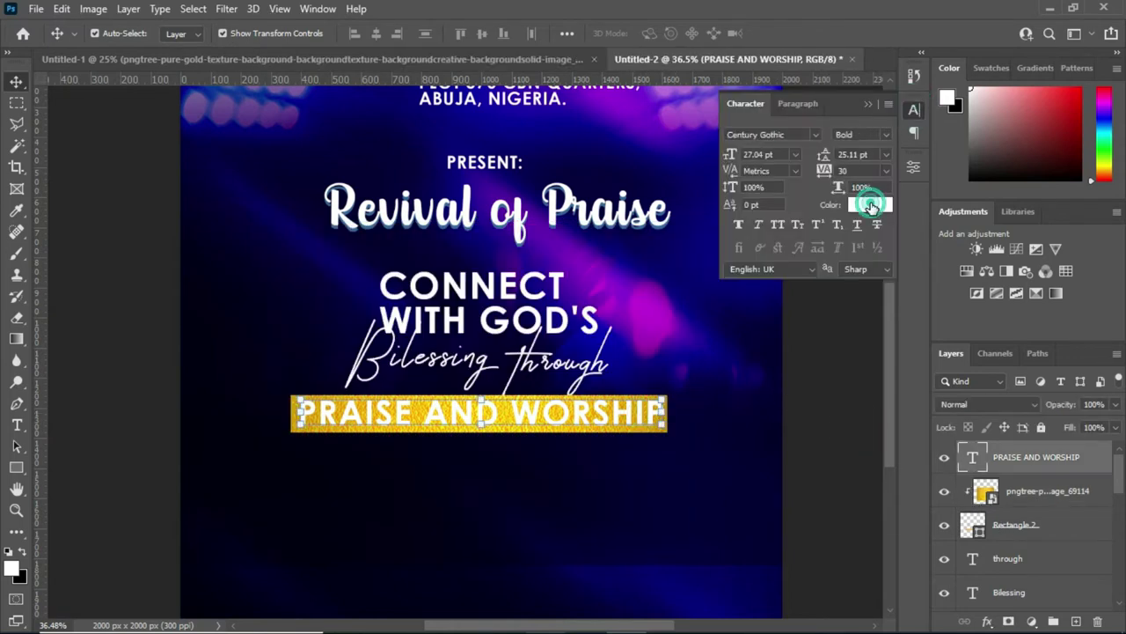
{"action": "left_click", "coordinate": [871, 205]}
{"action": "left_click", "coordinate": [655, 378]}
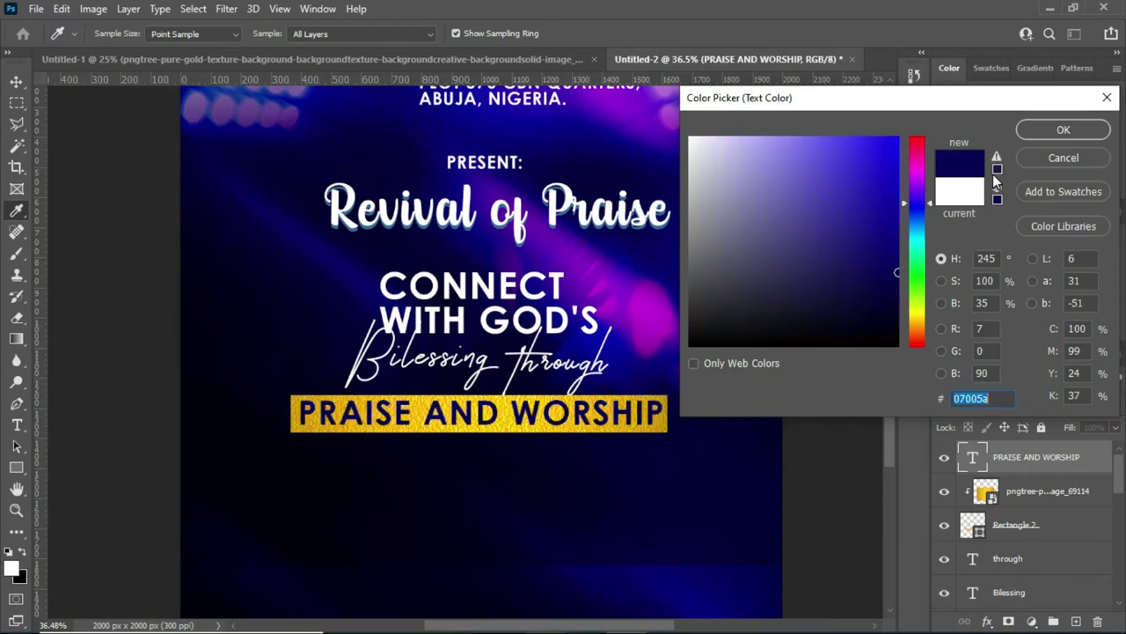
{"action": "left_click", "coordinate": [1063, 129]}
{"action": "left_click", "coordinate": [869, 105]}
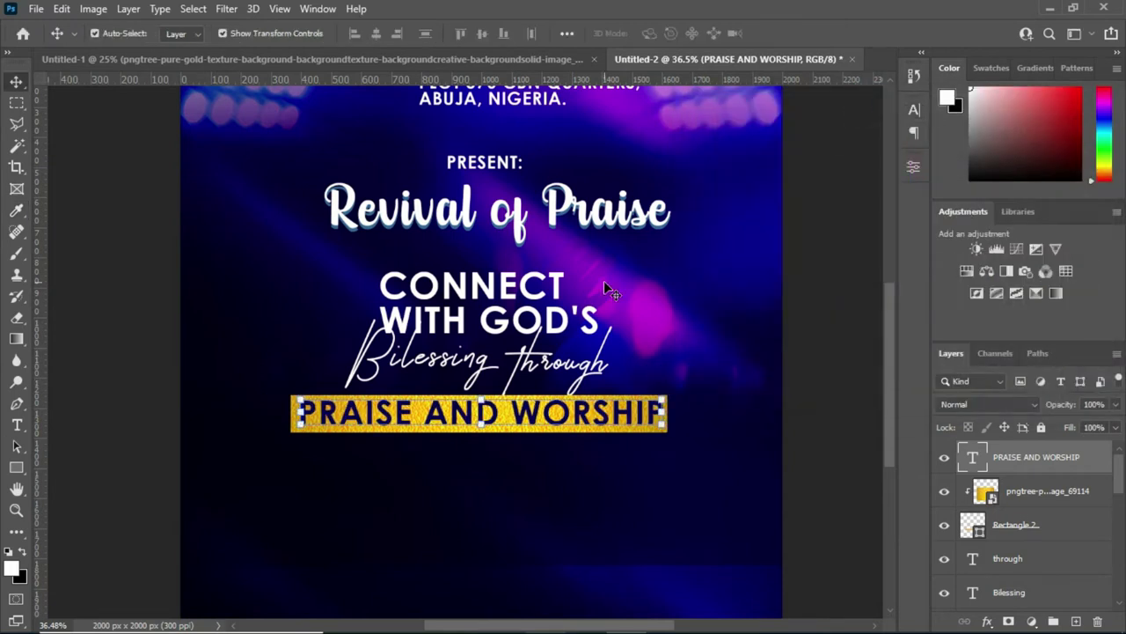
Select the headline and banner layers and nudge them up three Shift+Up steps
{"action": "key", "text": "ctrl+0"}
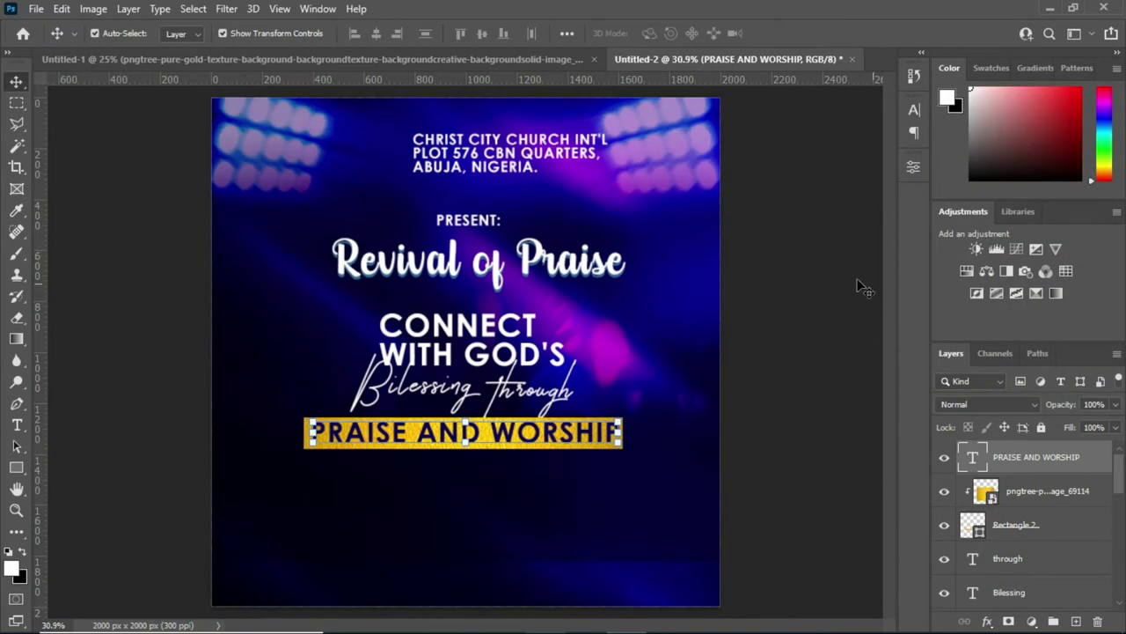
{"action": "scroll", "coordinate": [1055, 458], "scroll_direction": "down", "scroll_amount": 3}
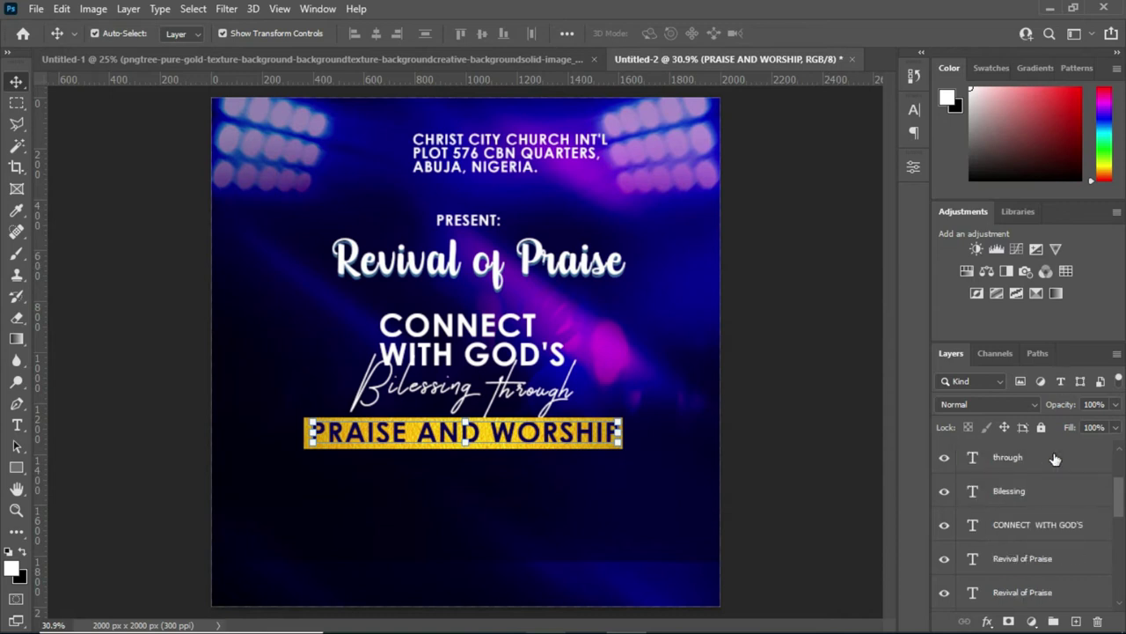
{"action": "left_click", "coordinate": [1040, 527], "text": "shift"}
{"action": "scroll", "coordinate": [1044, 506], "scroll_direction": "up", "scroll_amount": 2}
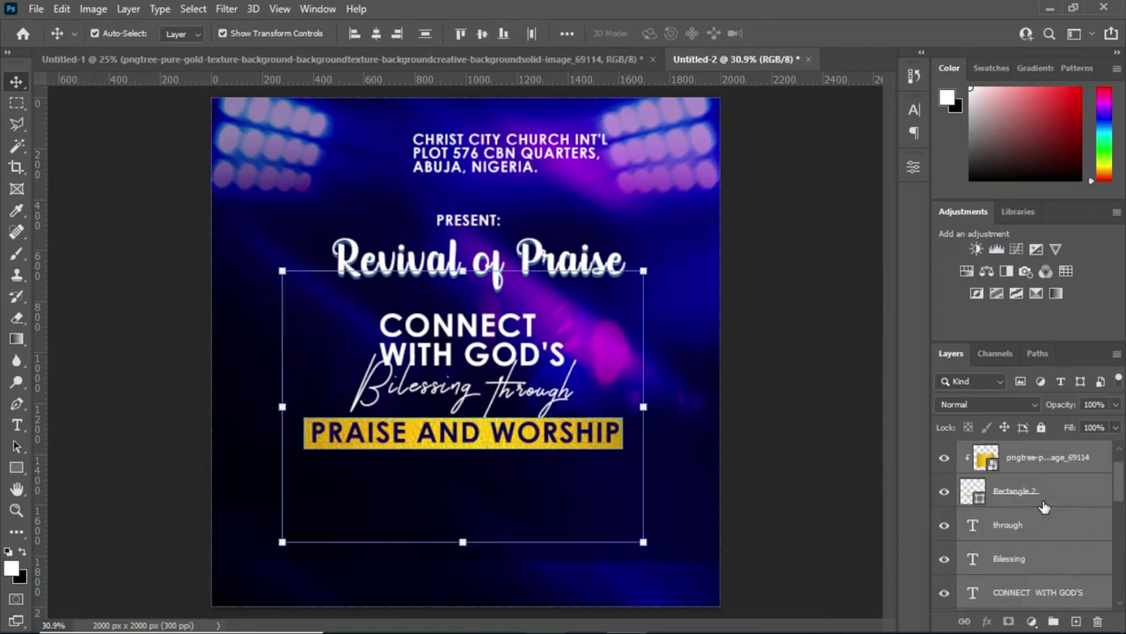
{"action": "scroll", "coordinate": [1044, 506], "scroll_direction": "up", "scroll_amount": 1}
{"action": "left_click", "coordinate": [1044, 506], "text": "shift"}
{"action": "key", "text": "shift+Up"}
{"action": "key", "text": "shift+Up"}
{"action": "key", "text": "shift+Up"}
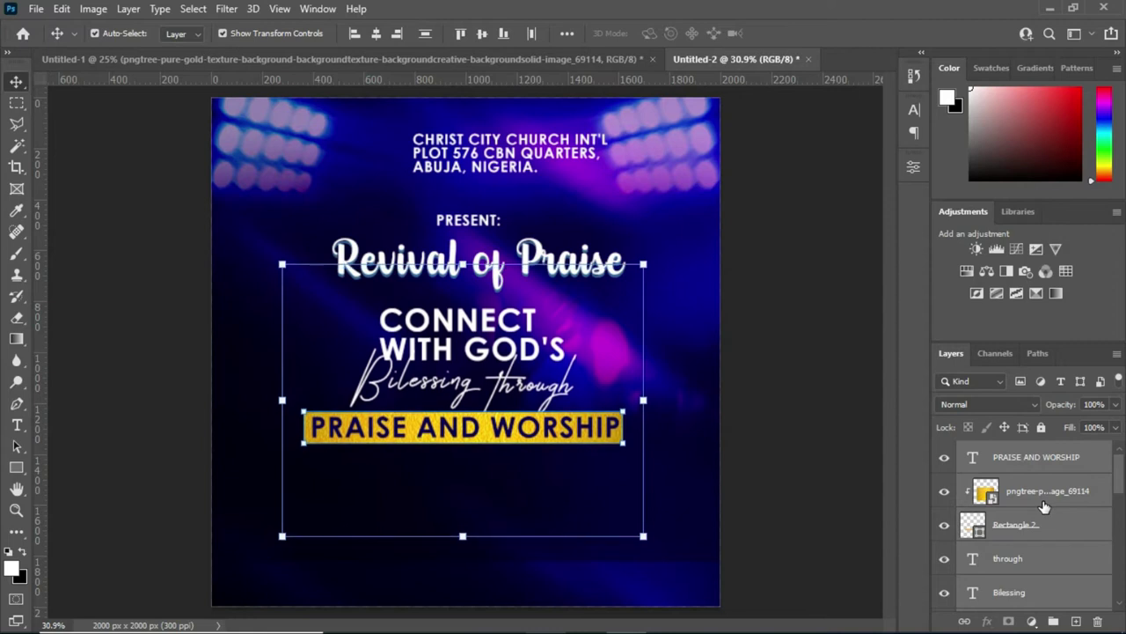
{"action": "key", "text": "shift+Up"}
{"action": "key", "text": "shift+Up"}
{"action": "key", "text": "shift+Up"}
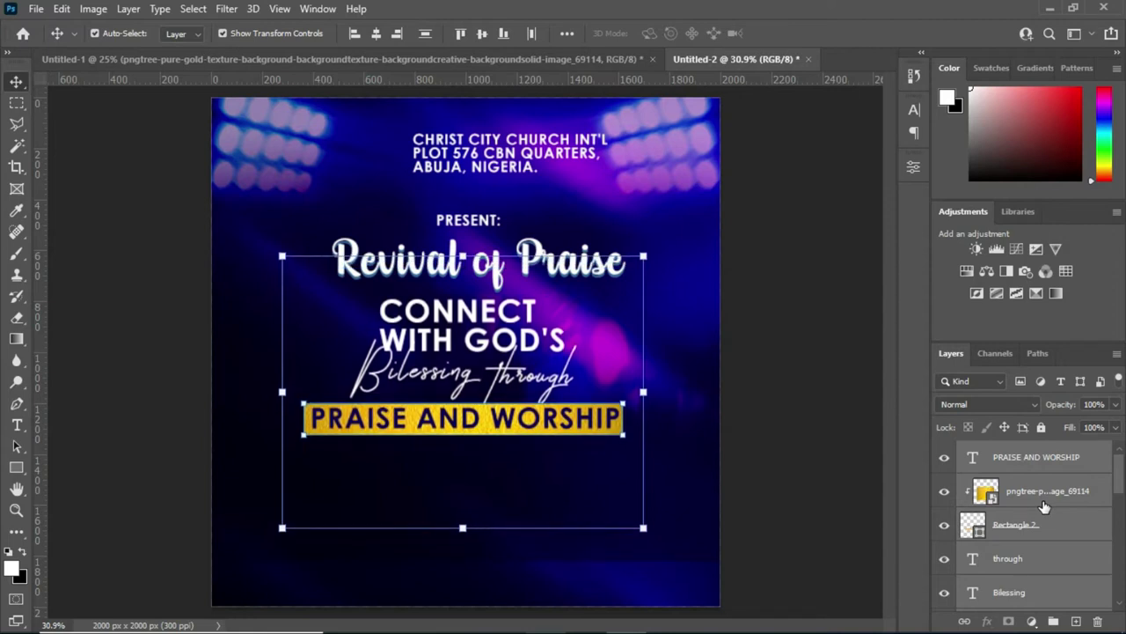
{"action": "key", "text": "shift+Up"}
Shrink both Revival of Praise title layers to about 81%
{"action": "left_click", "coordinate": [817, 229]}
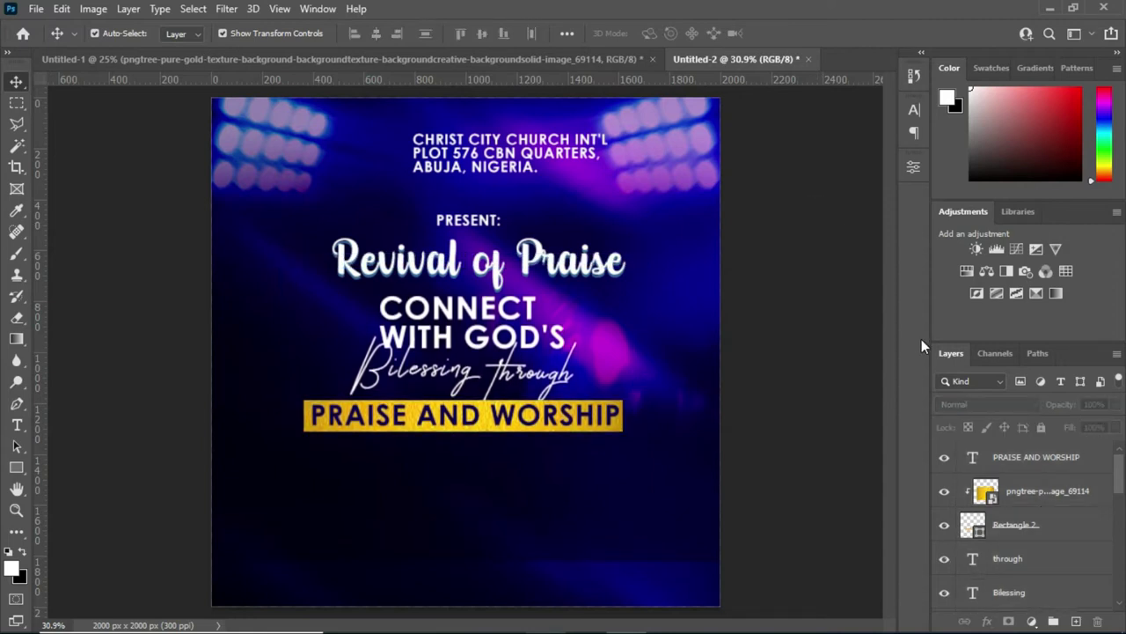
{"action": "scroll", "coordinate": [990, 476], "scroll_direction": "down", "scroll_amount": 4}
{"action": "left_click", "coordinate": [1019, 526]}
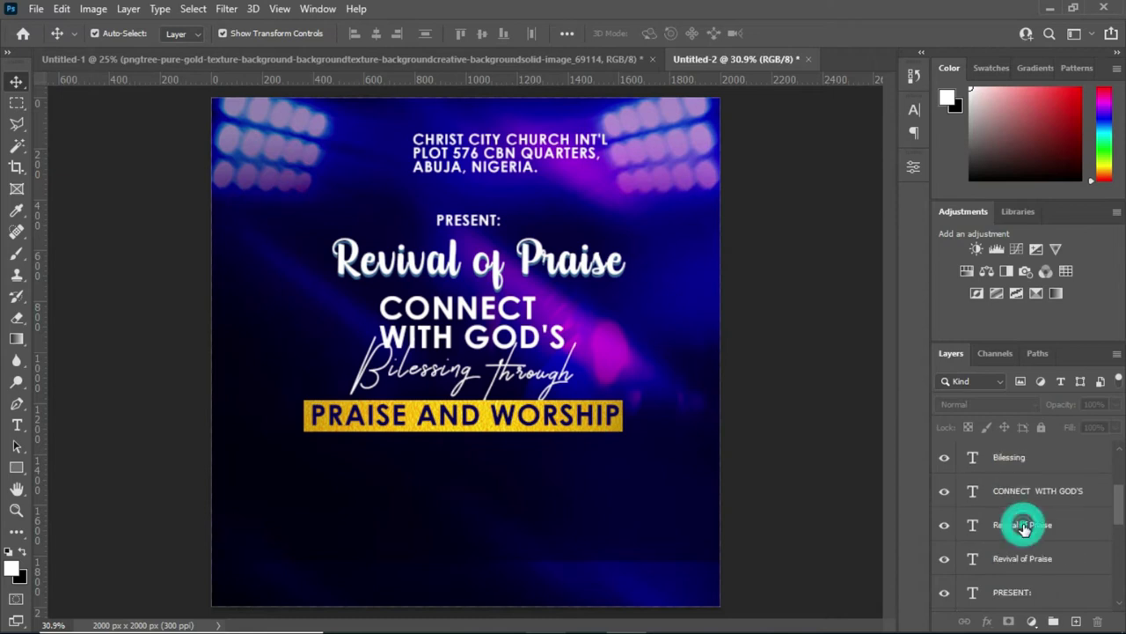
{"action": "left_click", "coordinate": [1010, 558], "text": "shift"}
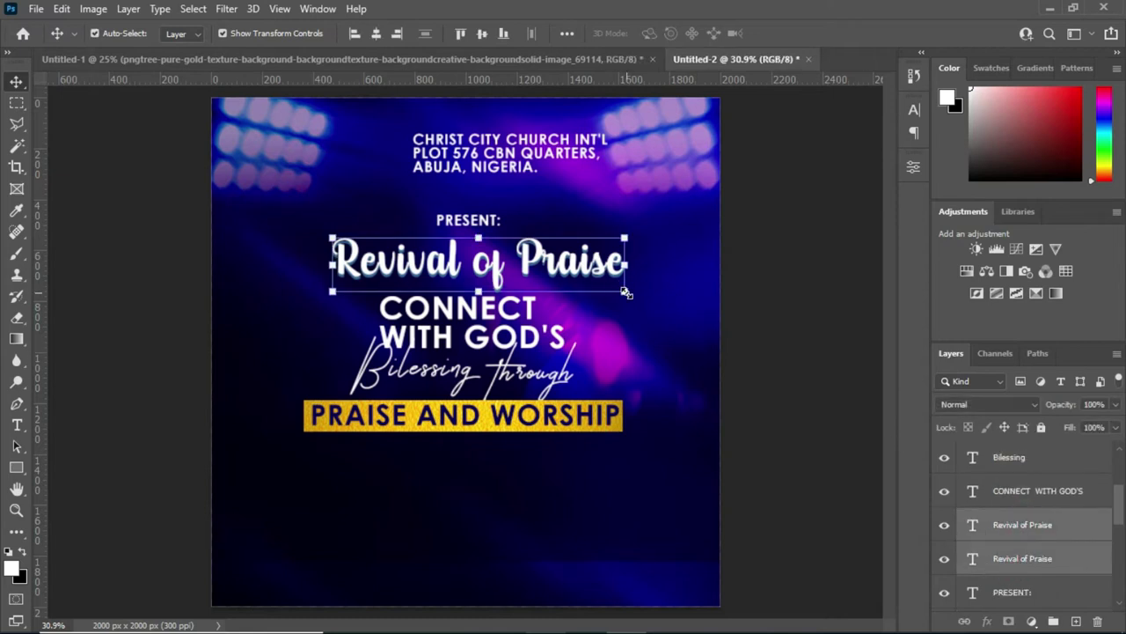
{"action": "left_click_drag", "start_coordinate": [625, 291], "coordinate": [598, 282]}
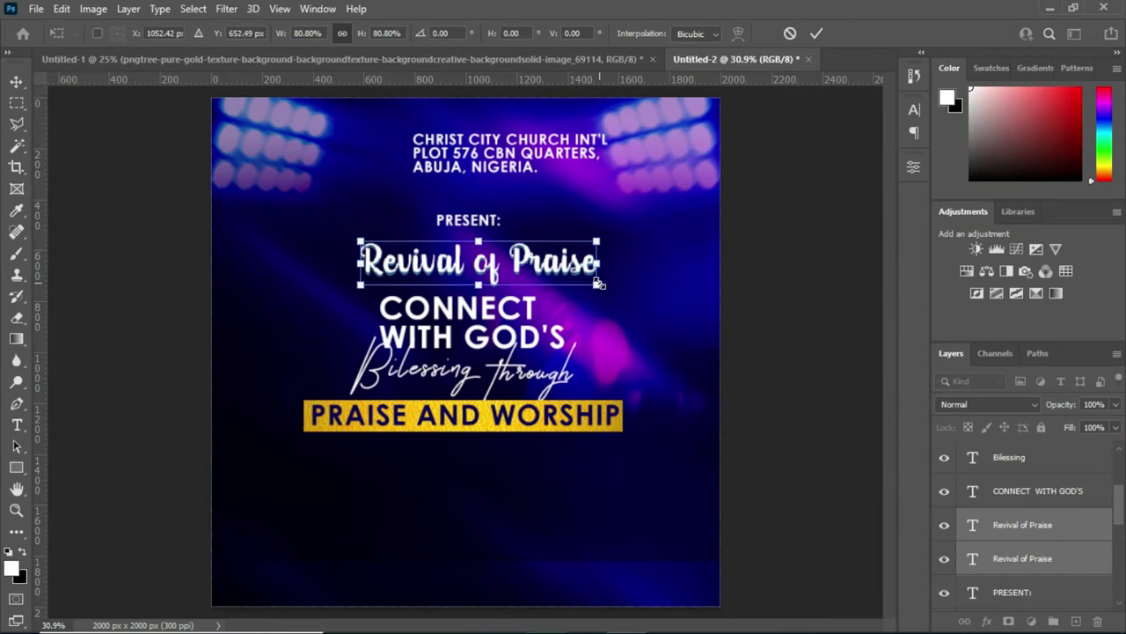
{"action": "key", "text": "Return"}
Group the PRAISE AND WORSHIP through CONNECT WITH GOD'S layers and centre the group horizontally
{"action": "left_click", "coordinate": [774, 255]}
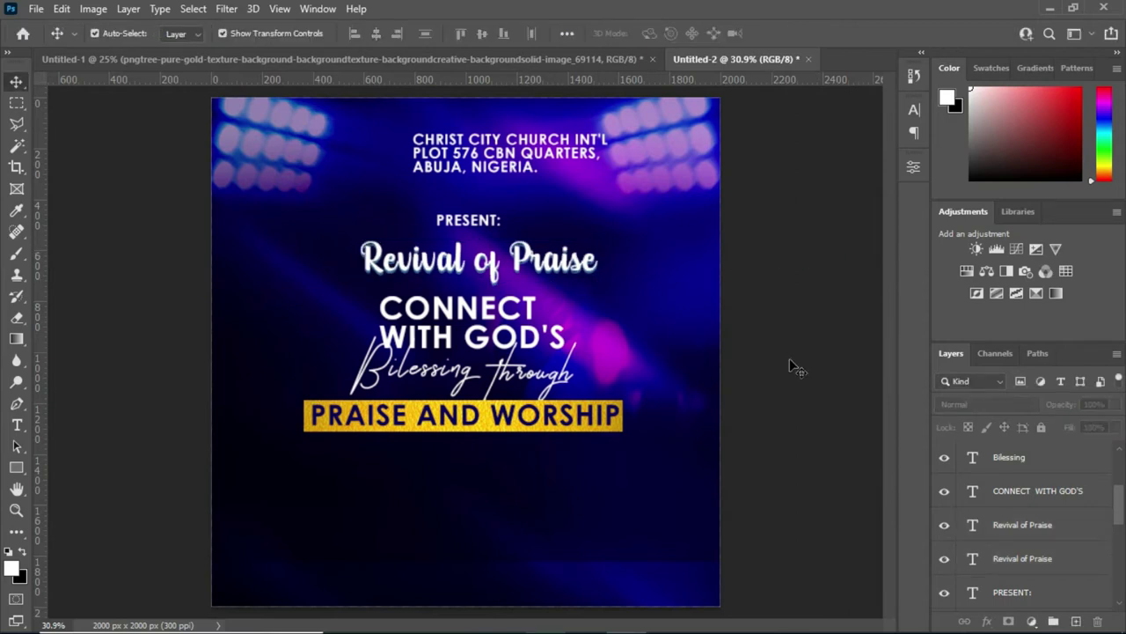
{"action": "scroll", "coordinate": [1017, 480], "scroll_direction": "up", "scroll_amount": 2}
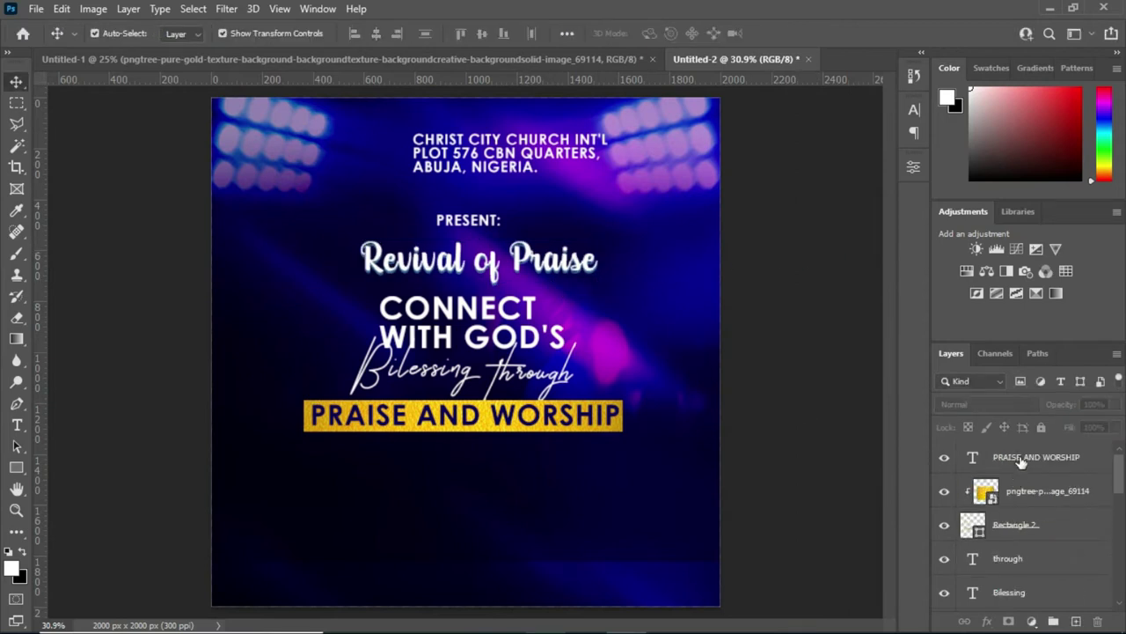
{"action": "left_click", "coordinate": [1021, 462]}
{"action": "scroll", "coordinate": [1031, 537], "scroll_direction": "down", "scroll_amount": 2}
{"action": "left_click", "coordinate": [1035, 527], "text": "shift"}
{"action": "key", "text": "ctrl+g"}
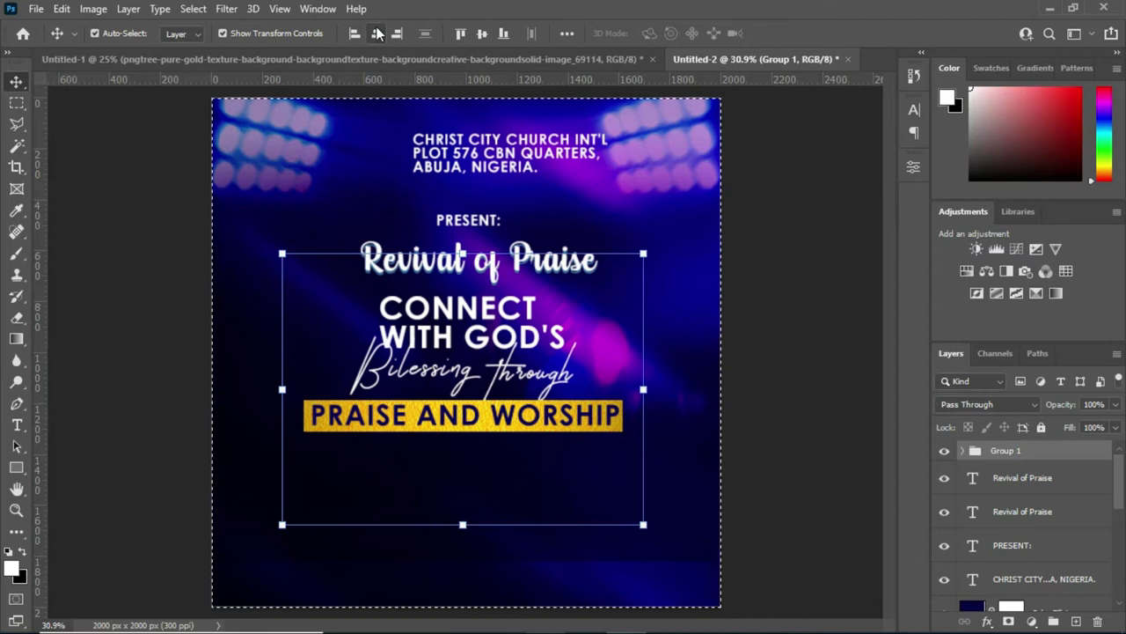
{"action": "left_click", "coordinate": [376, 33]}
Horizontally centre both Revival of Praise layers and PRESENT: on the canvas
{"action": "left_click", "coordinate": [1016, 515]}
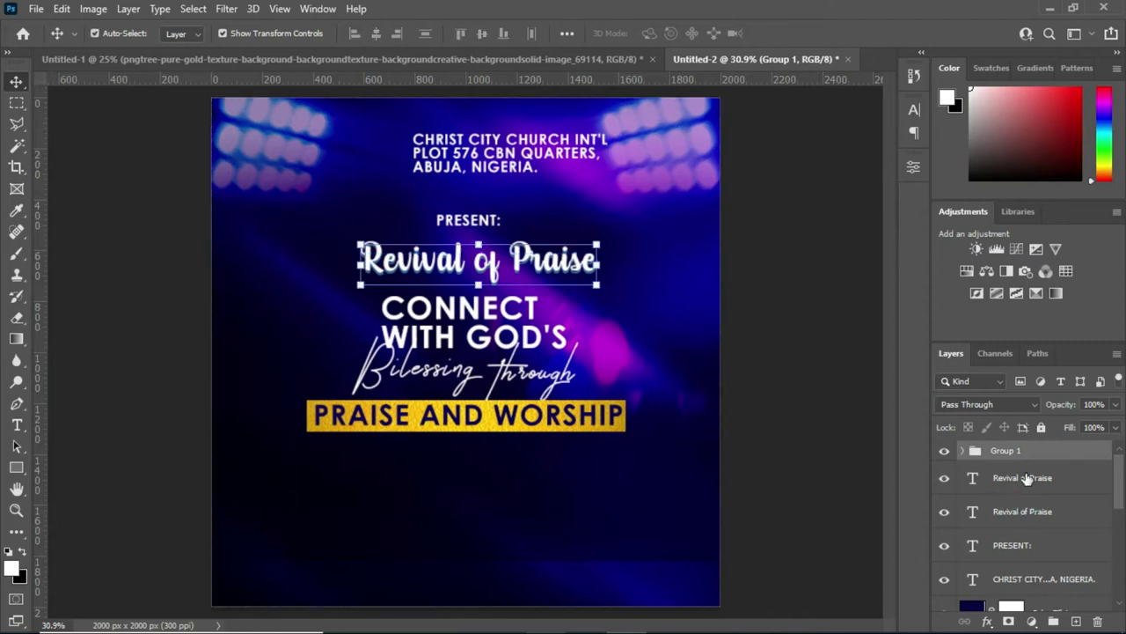
{"action": "left_click", "coordinate": [1026, 478], "text": "shift"}
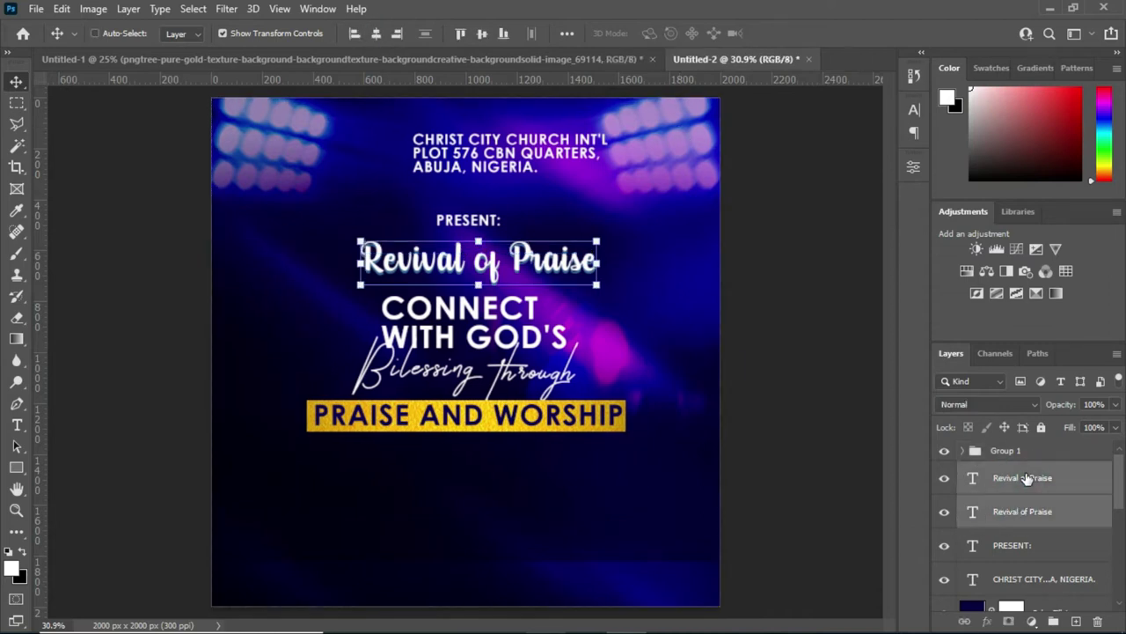
{"action": "left_click", "coordinate": [375, 34]}
{"action": "left_click", "coordinate": [1016, 546]}
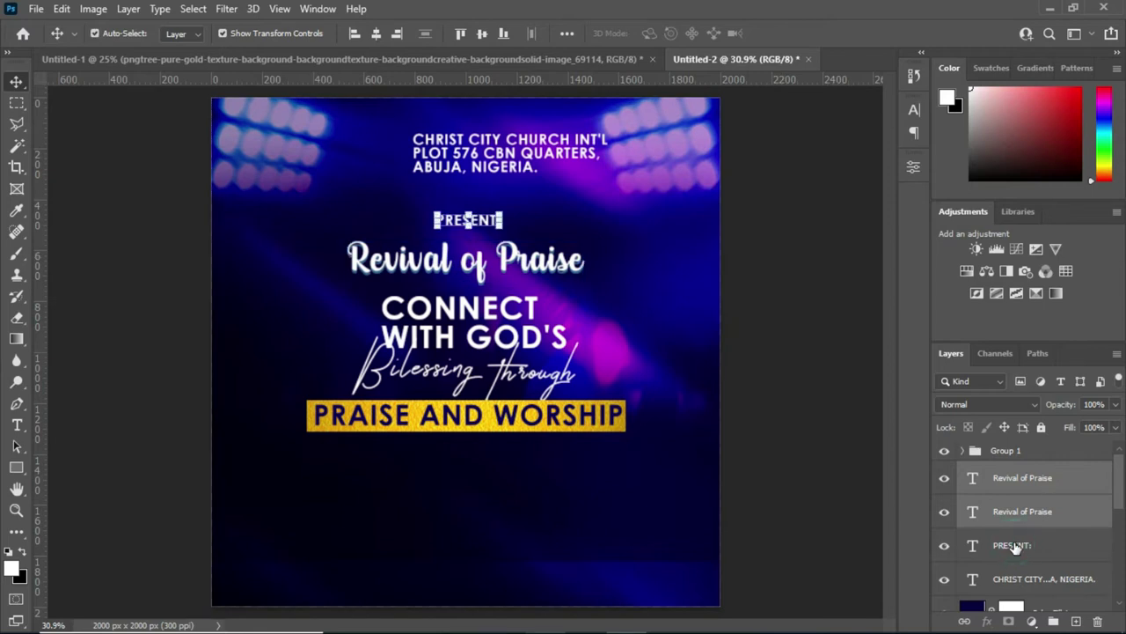
{"action": "key", "text": "ctrl+a"}
{"action": "left_click", "coordinate": [376, 33]}
{"action": "key", "text": "ctrl+d"}
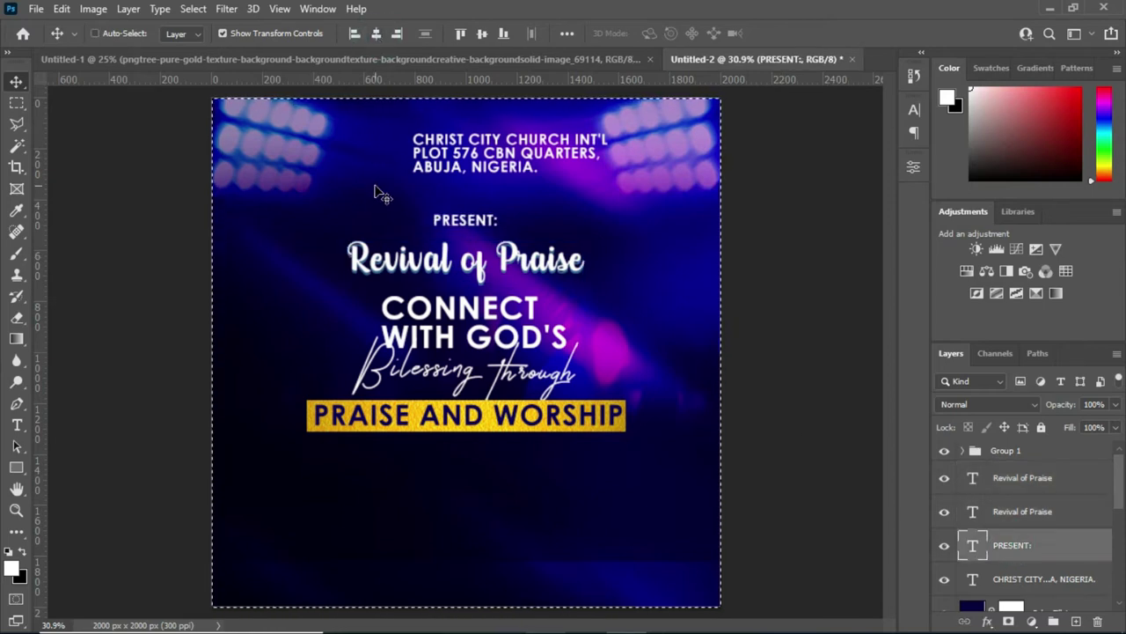
{"action": "left_click", "coordinate": [763, 278]}
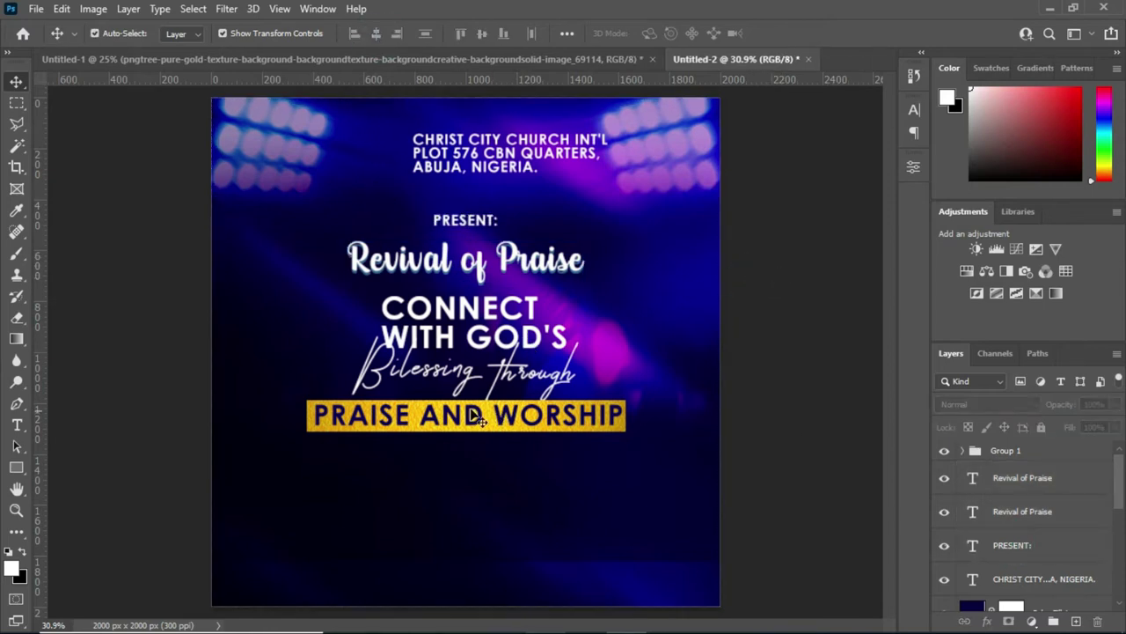
{"action": "left_click", "coordinate": [464, 343]}
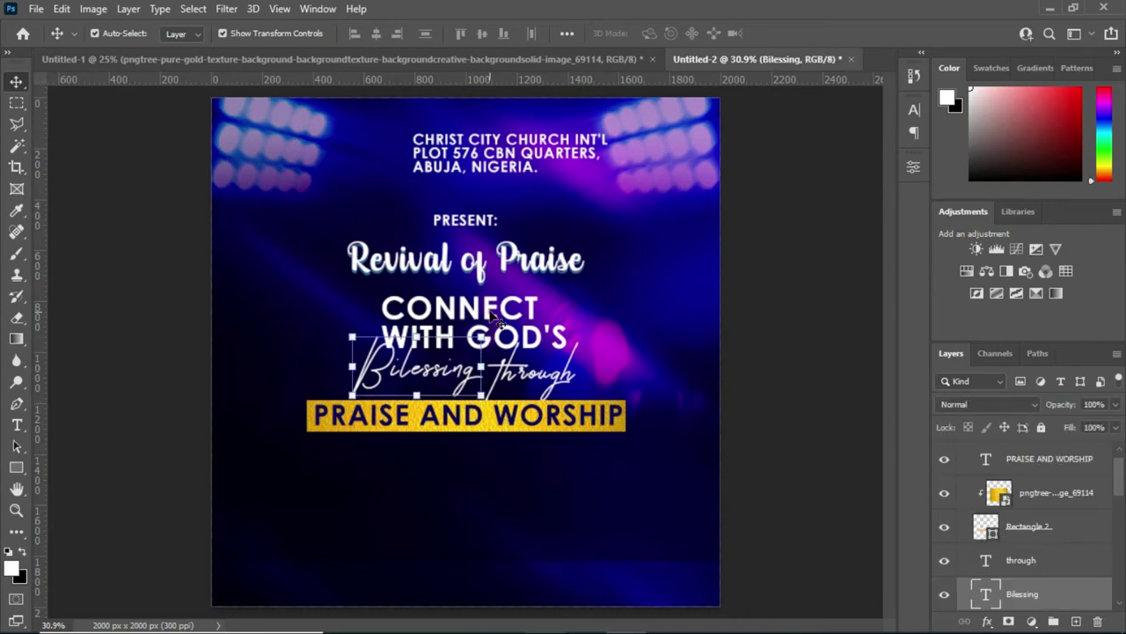
Bring the gold texture from Untitled-1 and clip it to CONNECT WITH GOD'S
{"action": "left_click", "coordinate": [484, 317]}
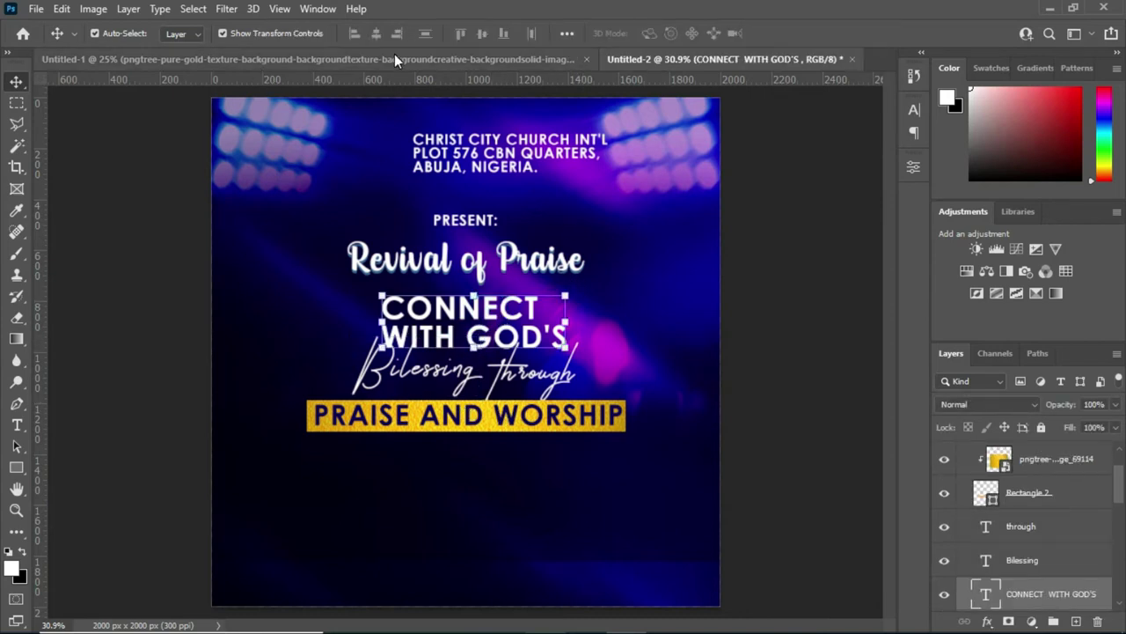
{"action": "left_click", "coordinate": [394, 57]}
{"action": "left_click", "coordinate": [503, 326]}
{"action": "mouse_move", "coordinate": [503, 326]}
{"action": "left_mouse_down"}
{"action": "mouse_move", "coordinate": [459, 308]}
{"action": "mouse_move", "coordinate": [530, 343]}
{"action": "left_mouse_up"}
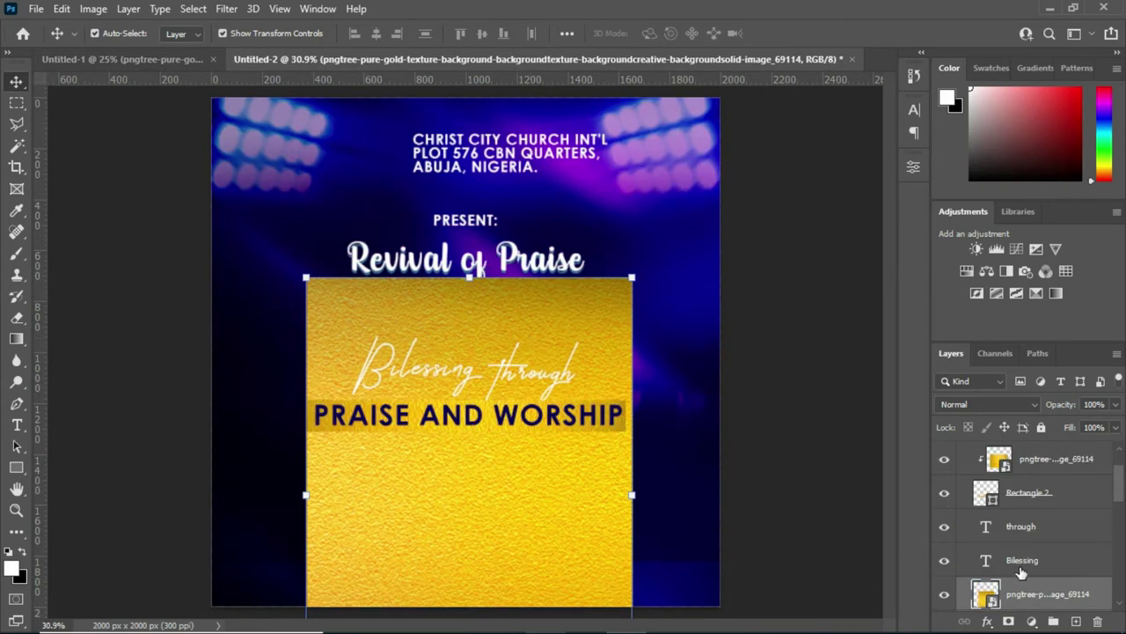
{"action": "scroll", "coordinate": [1021, 572], "scroll_direction": "down", "scroll_amount": 3}
{"action": "left_click", "coordinate": [1020, 527], "text": "alt"}
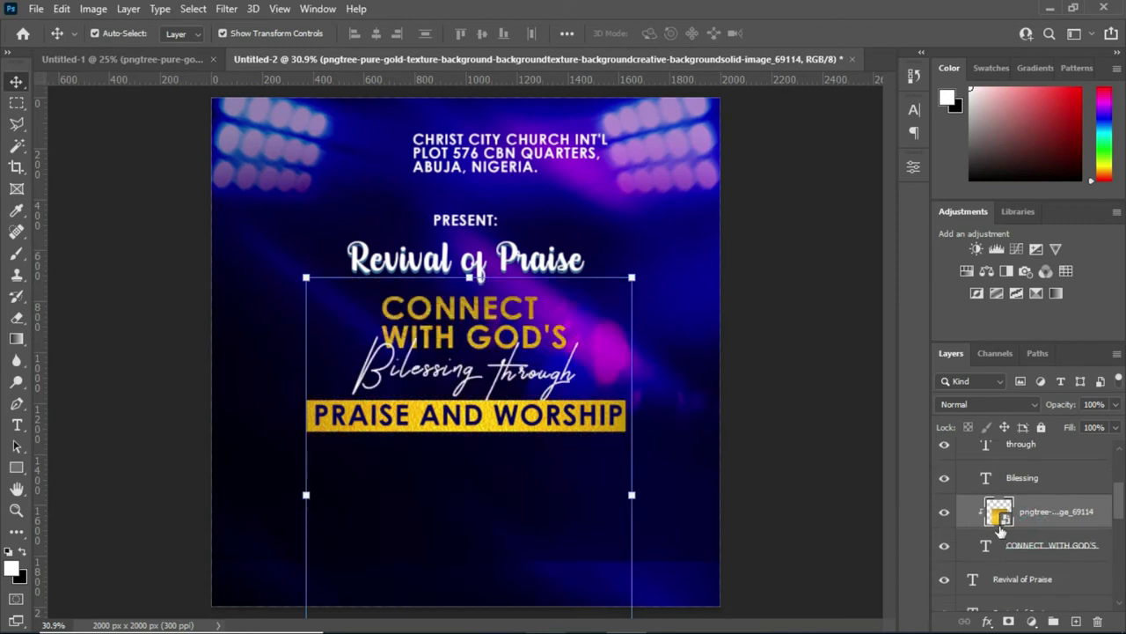
Shrink the Bilessing through script to about 59% and tuck it under WITH GOD'S
{"action": "left_click", "coordinate": [1019, 490], "text": "shift"}
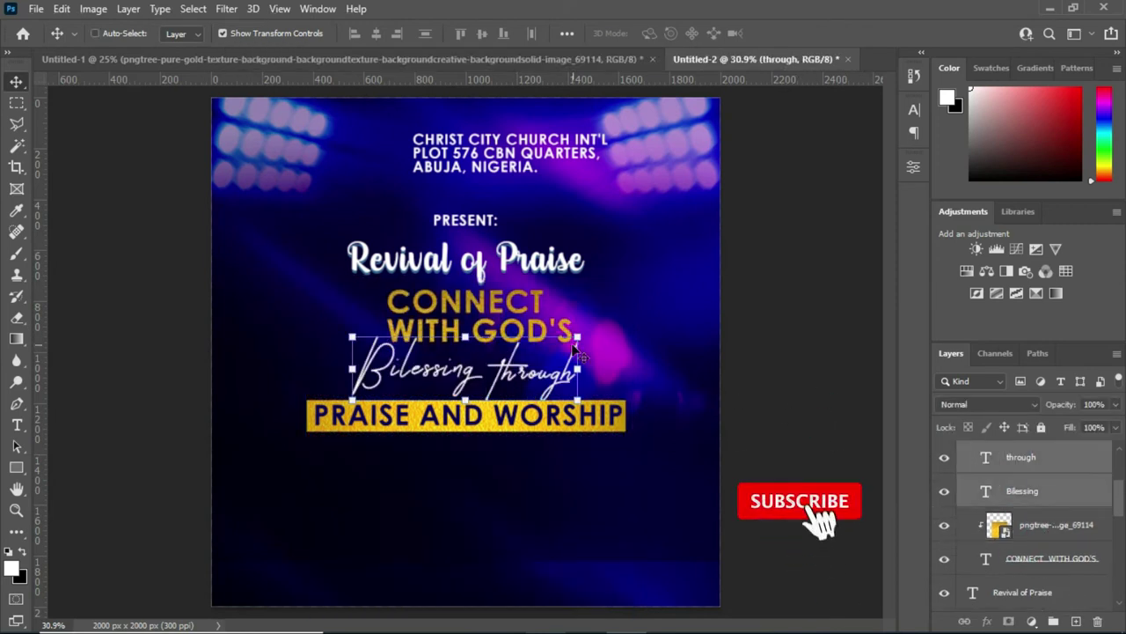
{"action": "left_click_drag", "start_coordinate": [351, 335], "coordinate": [411, 354]}
{"action": "mouse_move", "coordinate": [490, 389]}
{"action": "left_mouse_down"}
{"action": "mouse_move", "coordinate": [446, 367]}
{"action": "mouse_move", "coordinate": [461, 368]}
{"action": "left_mouse_up"}
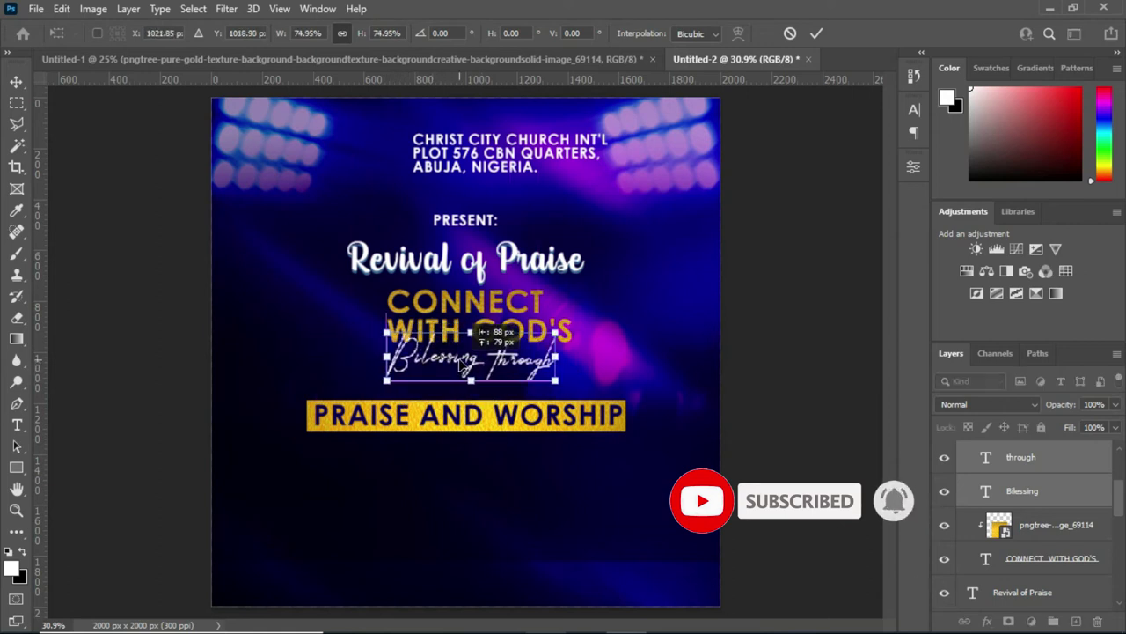
{"action": "left_click_drag", "start_coordinate": [556, 380], "coordinate": [513, 370]}
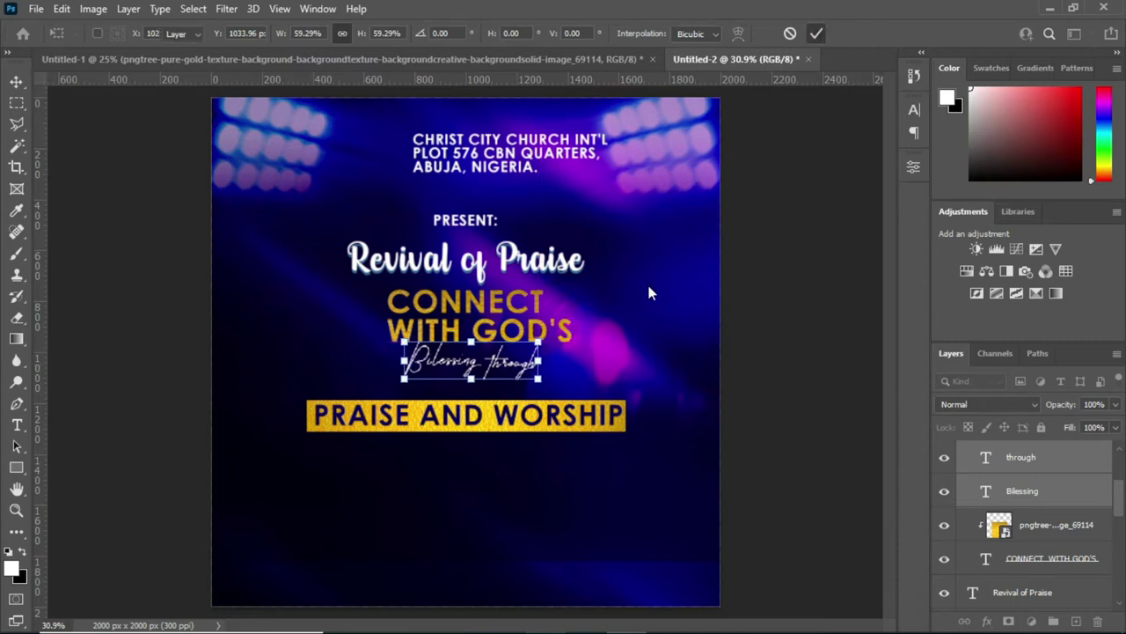
{"action": "key", "text": "Return"}
{"action": "scroll", "coordinate": [1038, 469], "scroll_direction": "up", "scroll_amount": 3}
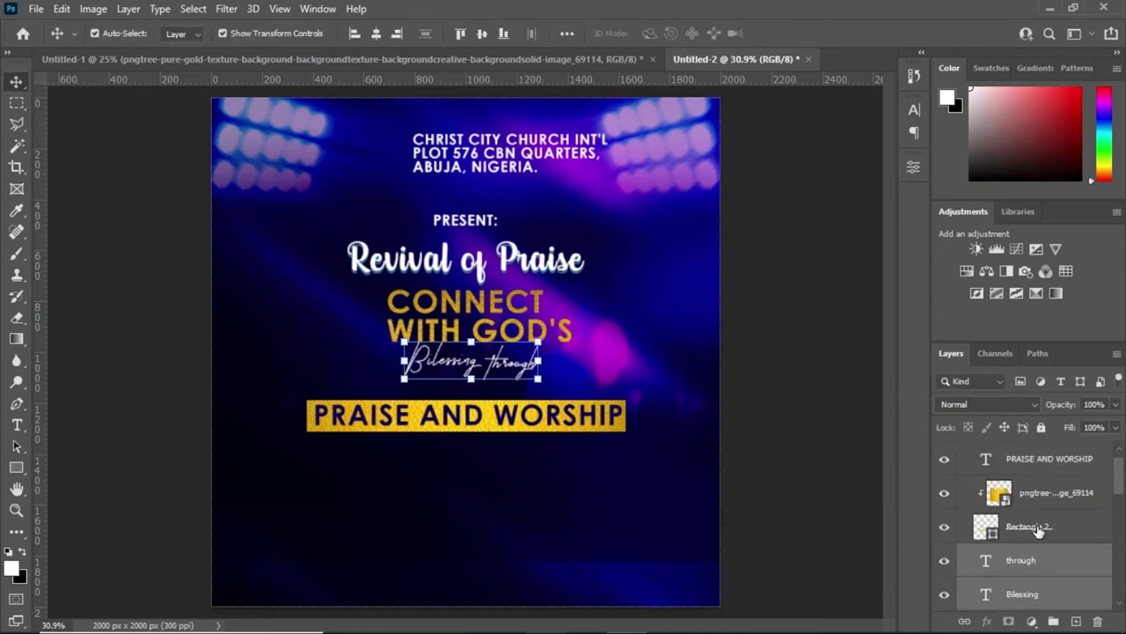
Scale the banner text, rectangle and gold texture to 78% under the script line, then group them
{"action": "left_click", "coordinate": [1038, 526]}
{"action": "left_click", "coordinate": [1036, 465], "text": "ctrl"}
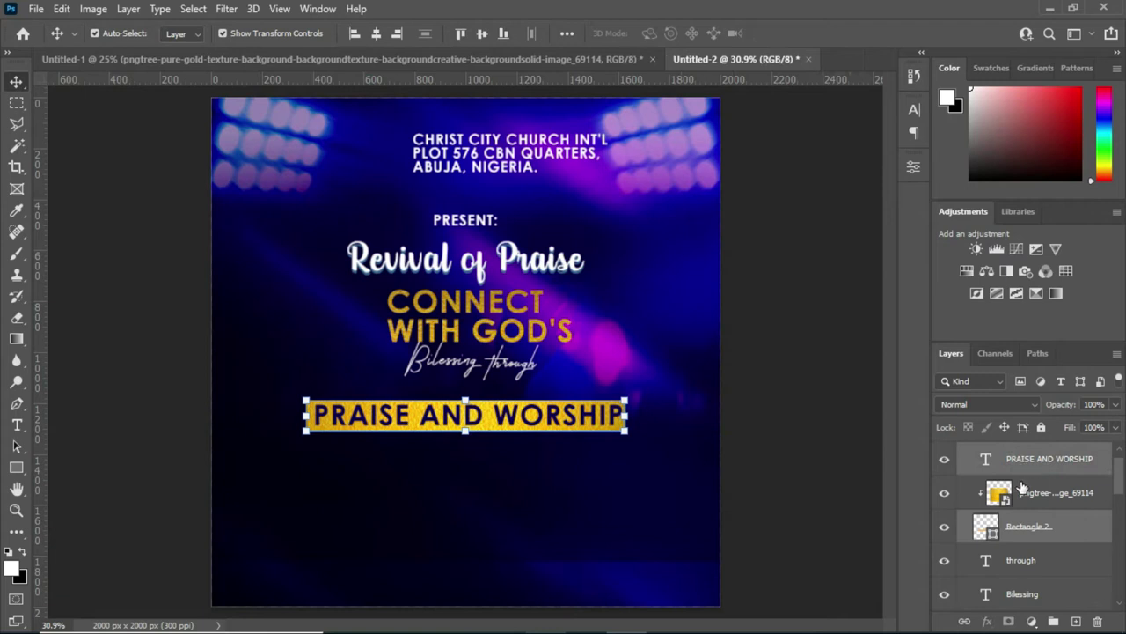
{"action": "left_click", "coordinate": [1021, 489], "text": "ctrl"}
{"action": "left_click_drag", "start_coordinate": [466, 523], "coordinate": [485, 462]}
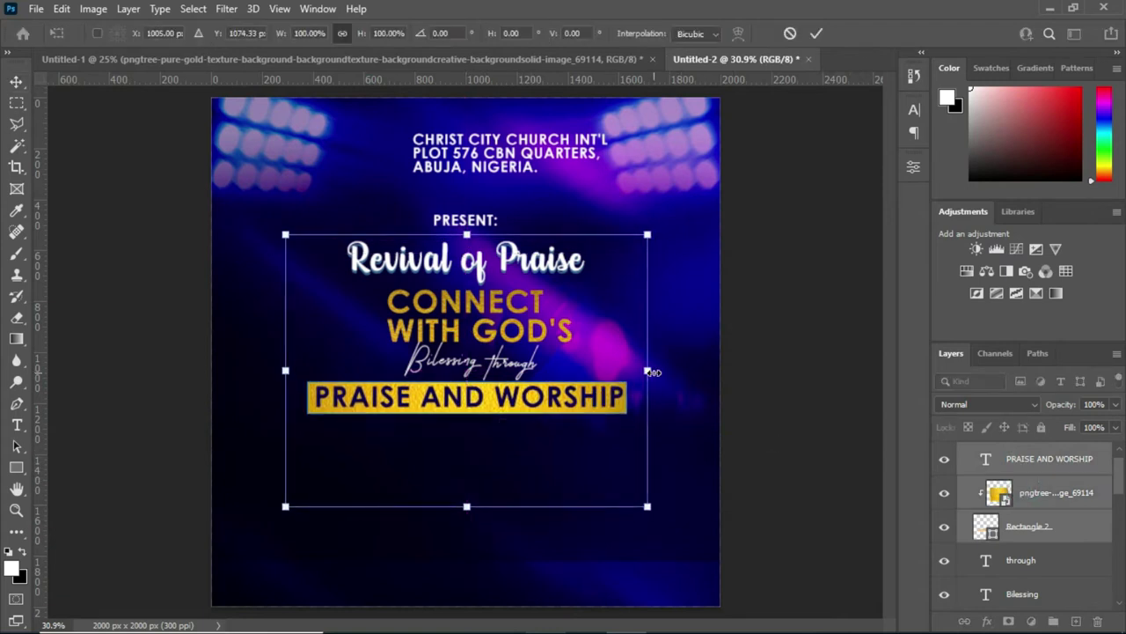
{"action": "left_click_drag", "start_coordinate": [651, 372], "coordinate": [610, 371]}
{"action": "left_click_drag", "start_coordinate": [511, 391], "coordinate": [521, 389]}
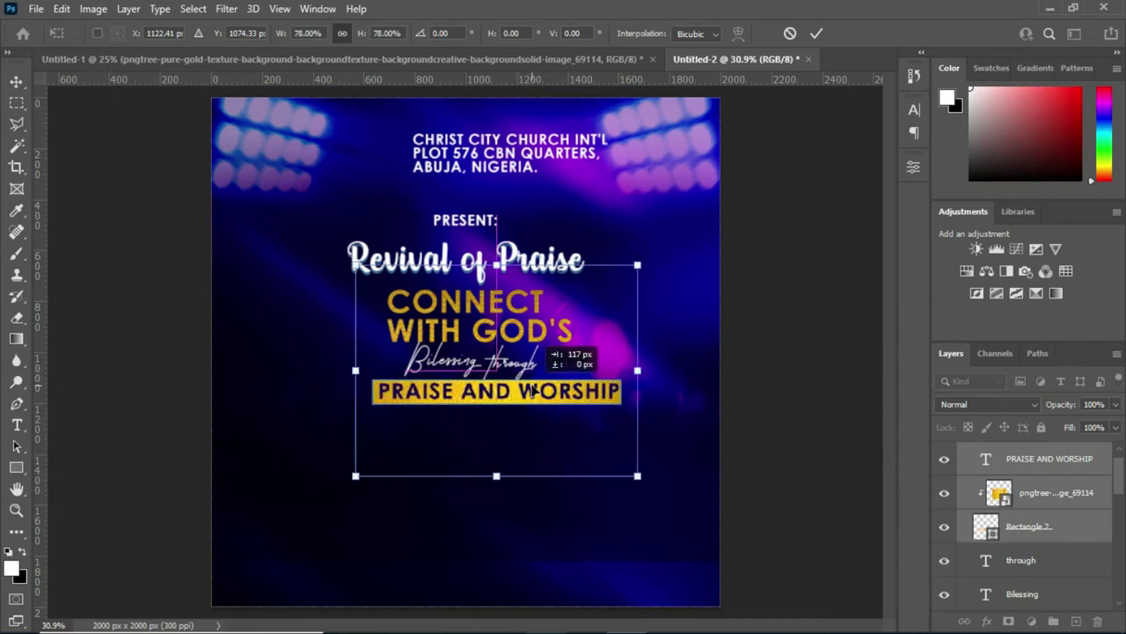
{"action": "left_click", "coordinate": [817, 34]}
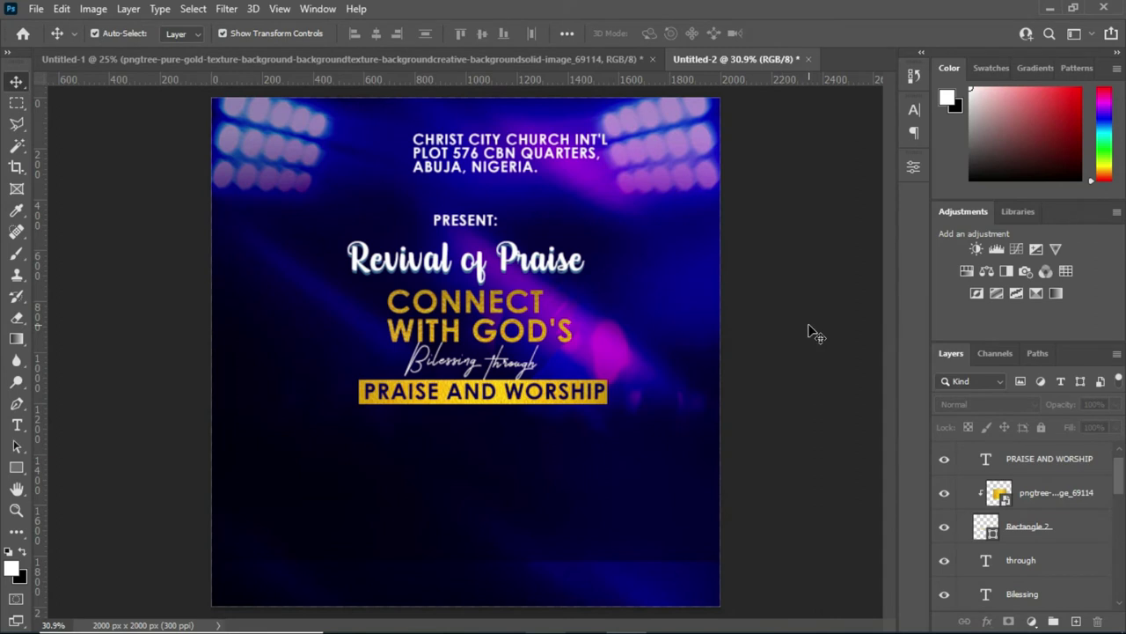
{"action": "key", "text": "ctrl+g"}
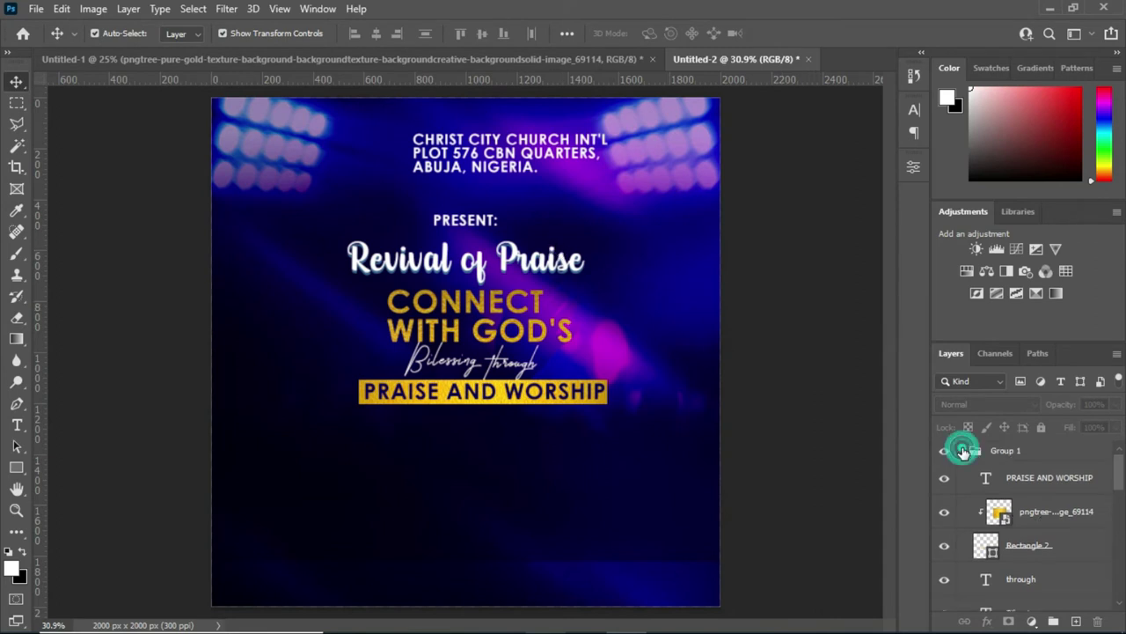
{"action": "left_click", "coordinate": [963, 450]}
Centre the banner group, enlarge CONNECT WITH GOD'S to 175%, and set its leading to 39 pt
{"action": "left_click", "coordinate": [376, 33]}
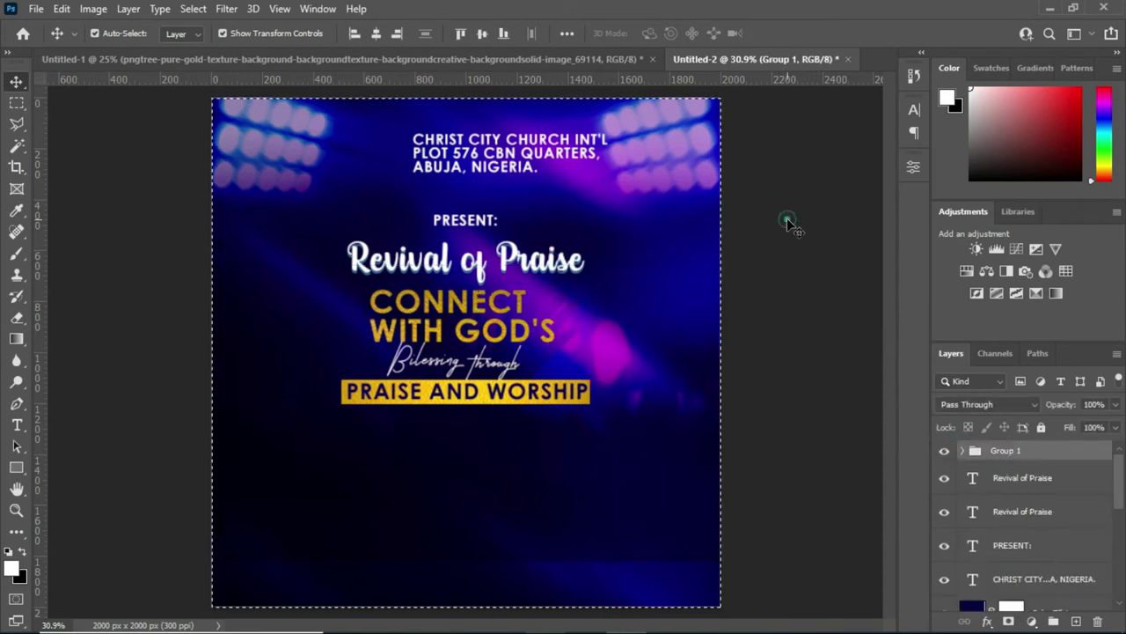
{"action": "left_click", "coordinate": [786, 221]}
{"action": "left_click", "coordinate": [528, 327]}
{"action": "left_click", "coordinate": [570, 350]}
{"action": "left_click_drag", "start_coordinate": [570, 350], "coordinate": [634, 396]}
{"action": "left_click", "coordinate": [819, 36]}
{"action": "left_click_drag", "start_coordinate": [547, 313], "coordinate": [549, 327]}
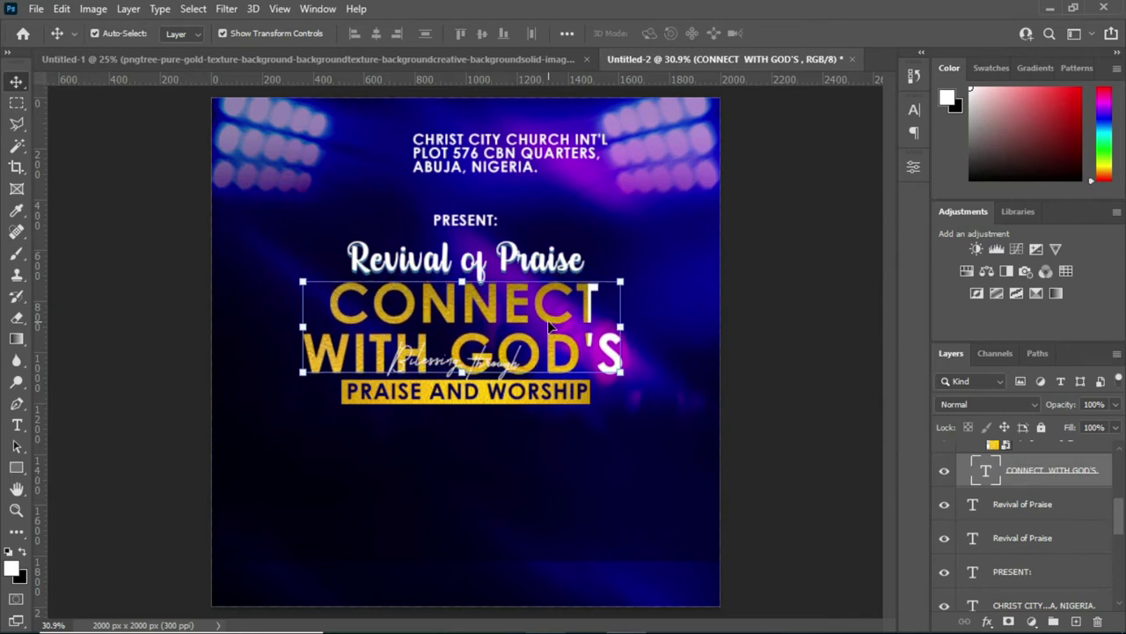
{"action": "left_click", "coordinate": [913, 112]}
{"action": "left_click_drag", "start_coordinate": [824, 155], "coordinate": [820, 154]}
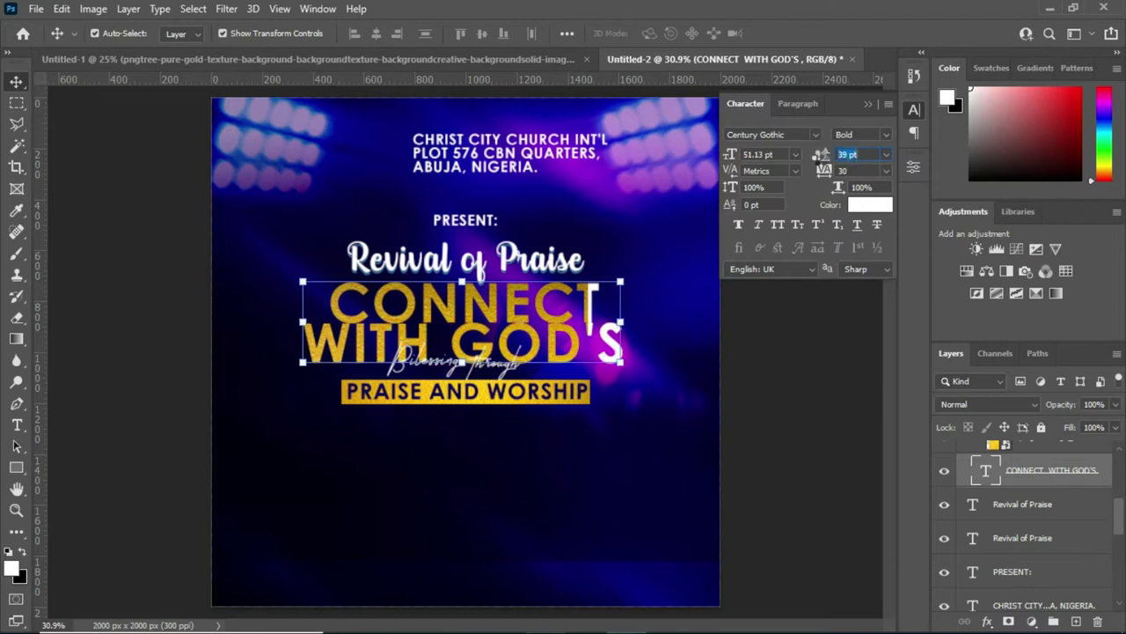
{"action": "left_click", "coordinate": [868, 104]}
Group Blessing and through, then enlarge the script line and banner to 124%
{"action": "scroll", "coordinate": [1022, 487], "scroll_direction": "up", "scroll_amount": 3}
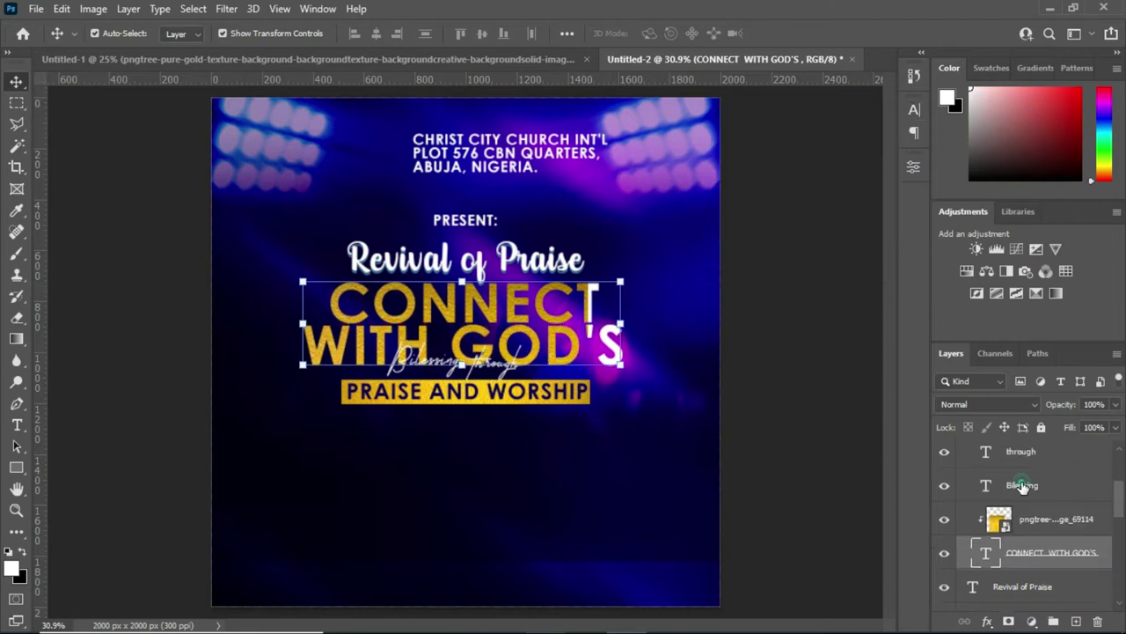
{"action": "left_click", "coordinate": [1023, 487]}
{"action": "left_click", "coordinate": [1021, 453]}
{"action": "left_click", "coordinate": [1021, 490], "text": "shift"}
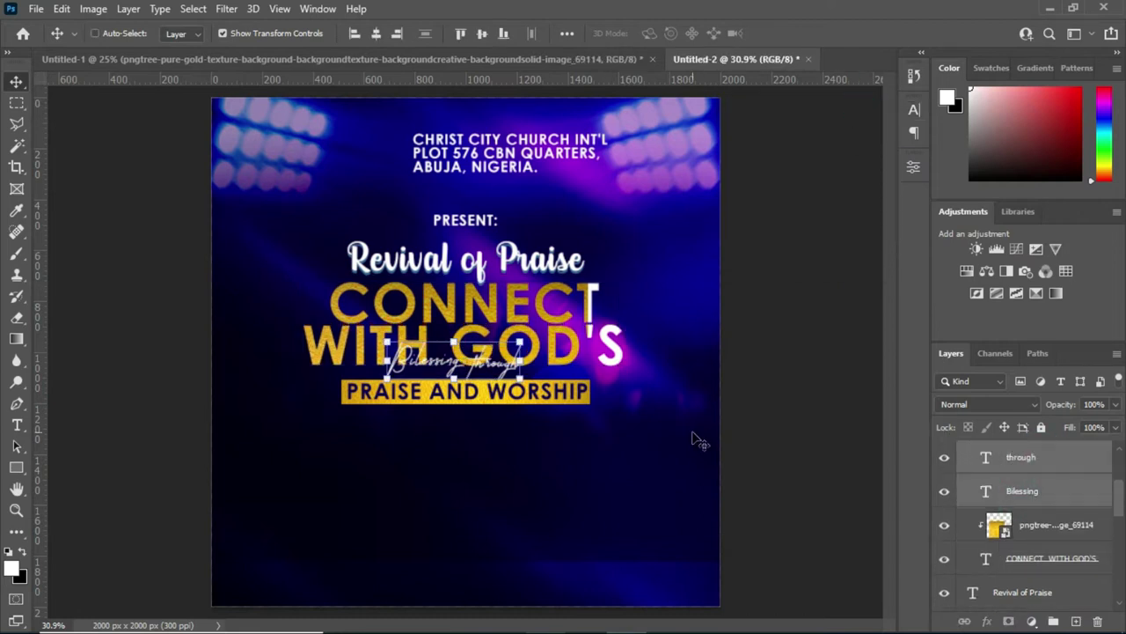
{"action": "key", "text": "ctrl+g"}
{"action": "key", "text": "shift+Down"}
{"action": "key", "text": "shift+Down"}
{"action": "key", "text": "shift+Down"}
{"action": "key", "text": "shift+Down"}
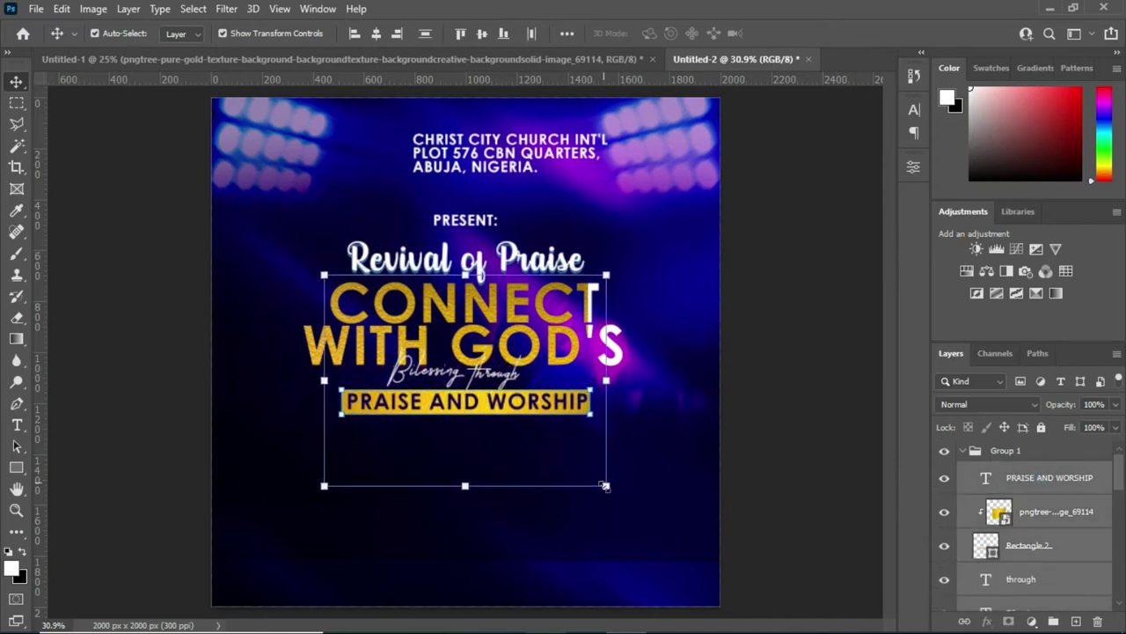
{"action": "left_click", "coordinate": [606, 485]}
{"action": "left_click_drag", "start_coordinate": [477, 466], "coordinate": [476, 476]}
{"action": "left_click_drag", "start_coordinate": [606, 497], "coordinate": [640, 524]}
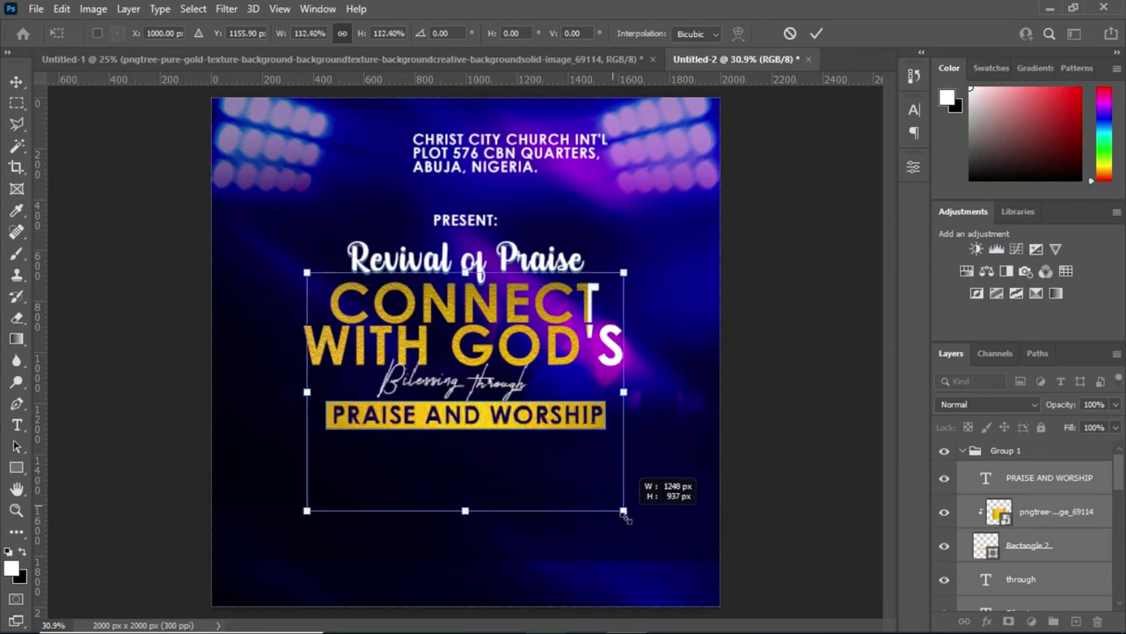
{"action": "left_click_drag", "start_coordinate": [585, 462], "coordinate": [596, 464]}
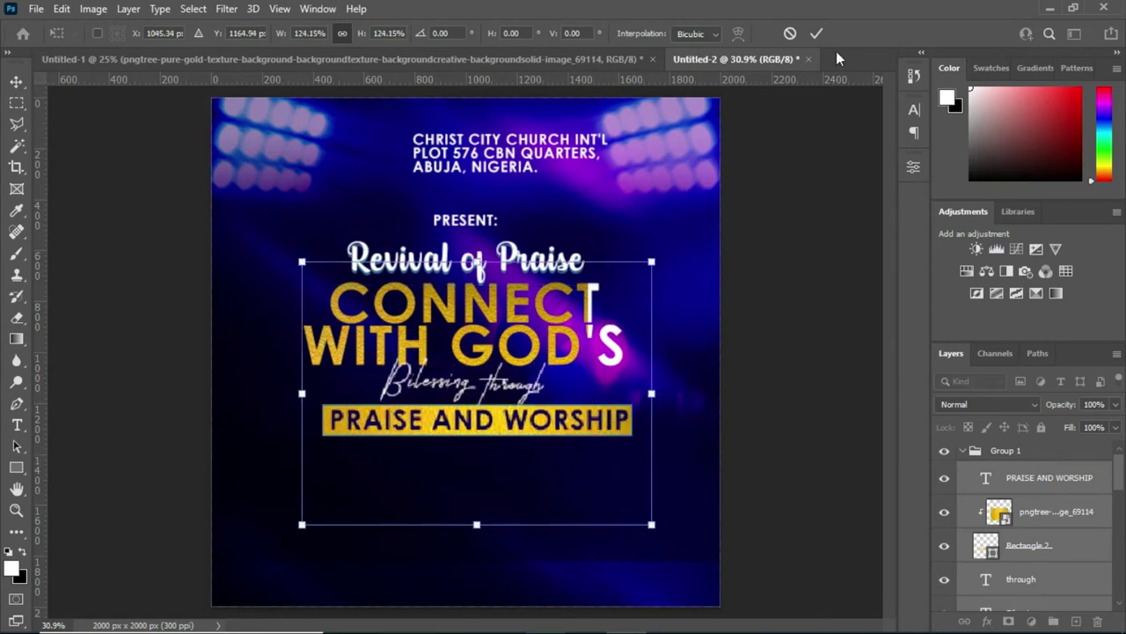
{"action": "key", "text": "Return"}
Group the Revival of Praise layers, then shrink them with PRESENT: to 81% and raise them
{"action": "left_click", "coordinate": [962, 451]}
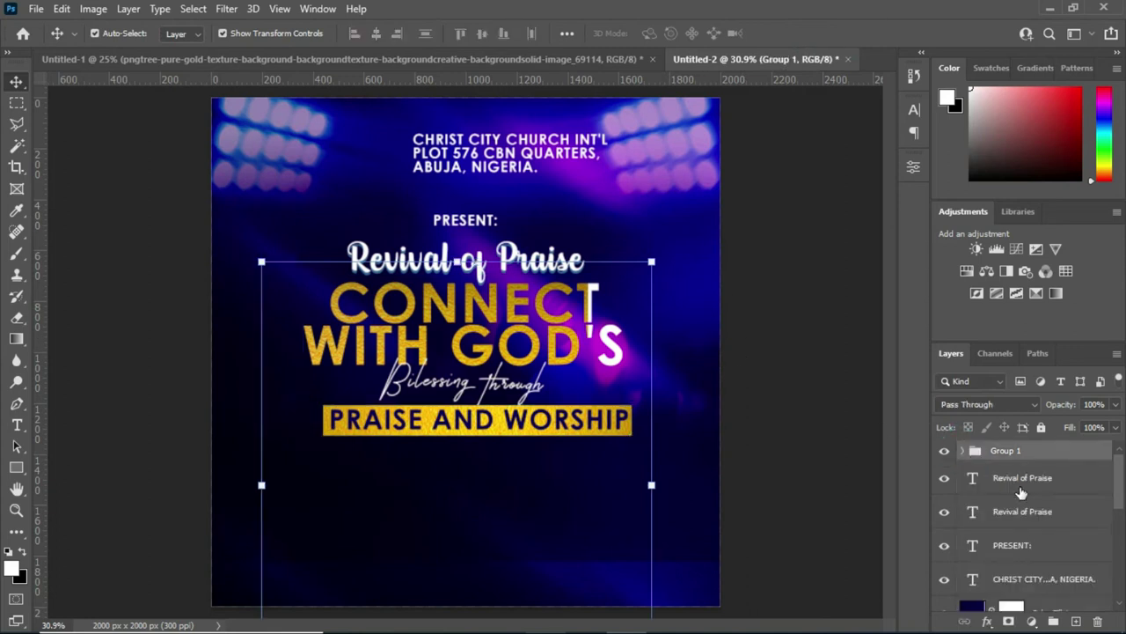
{"action": "left_click", "coordinate": [1020, 479]}
{"action": "left_click", "coordinate": [1018, 510], "text": "shift"}
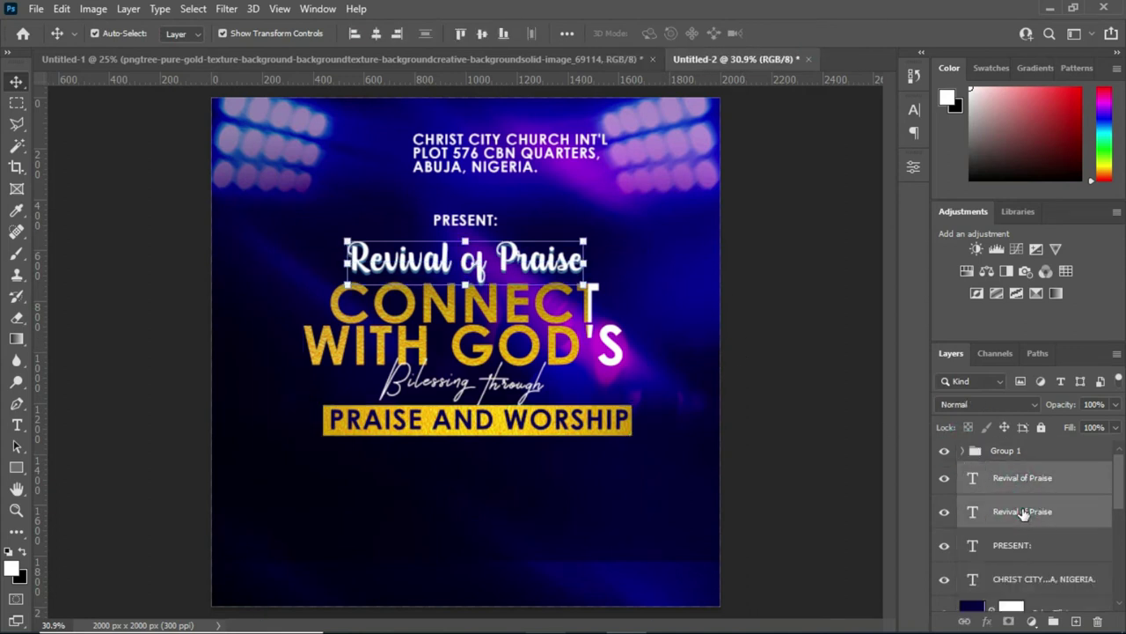
{"action": "key", "text": "ctrl+g"}
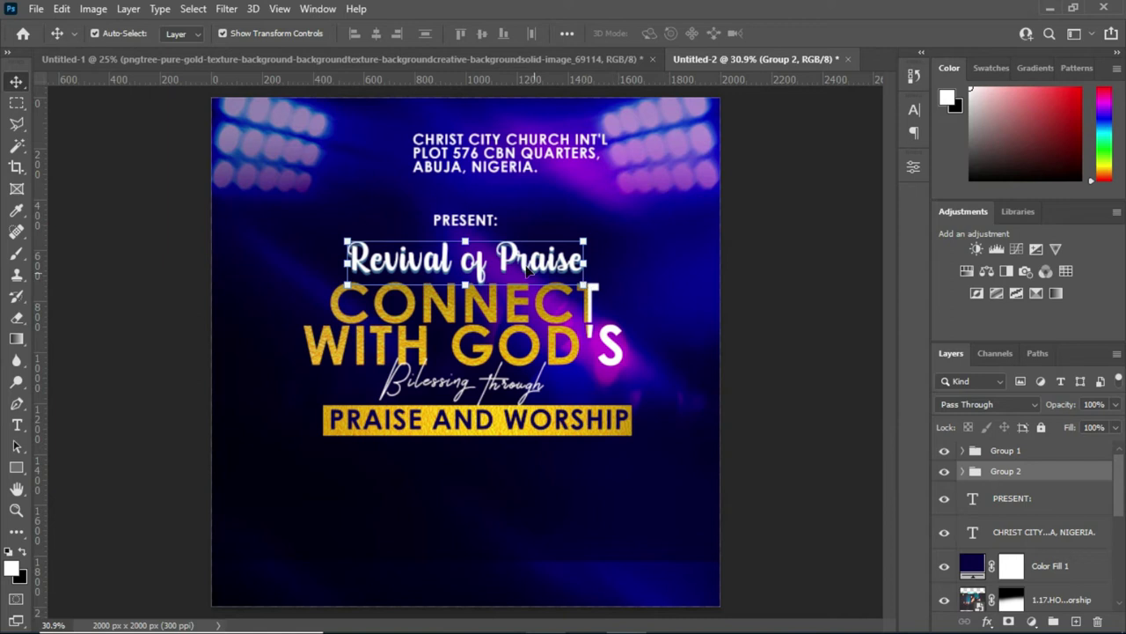
{"action": "left_click", "coordinate": [1006, 500], "text": "shift"}
{"action": "key", "text": "ctrl+t"}
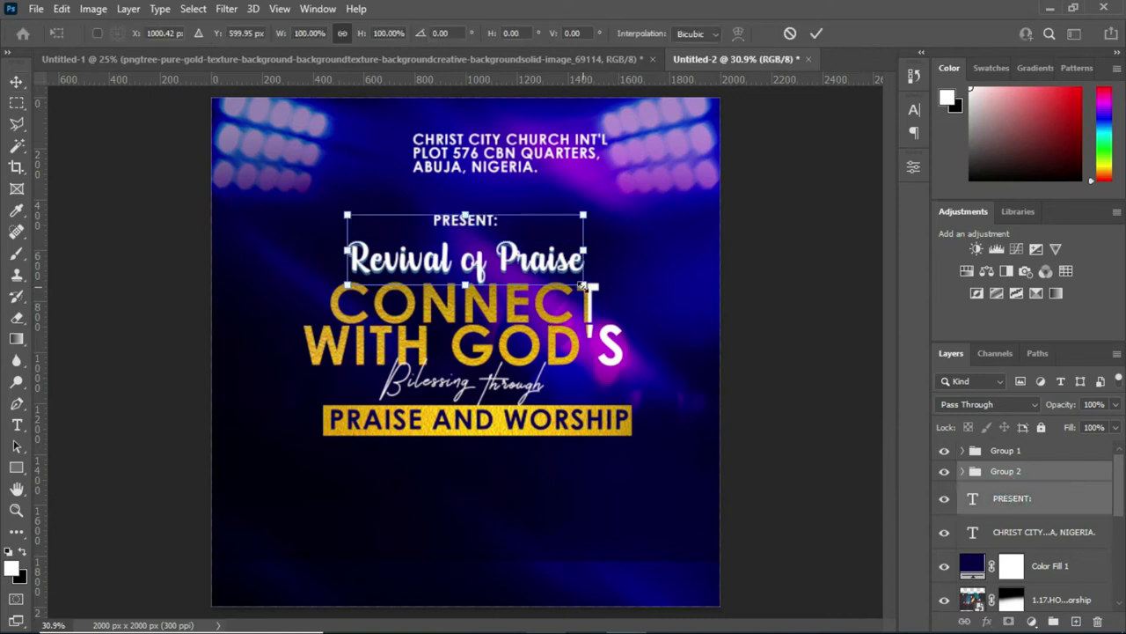
{"action": "left_click_drag", "start_coordinate": [577, 286], "coordinate": [509, 242]}
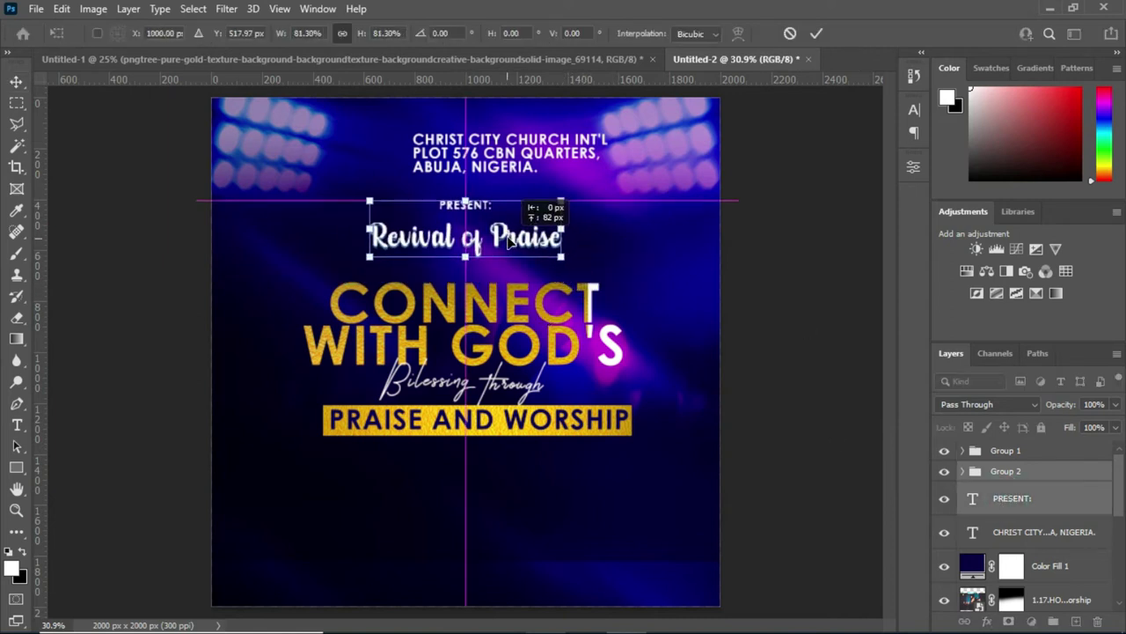
{"action": "left_click", "coordinate": [816, 33]}
Shrink the church address at the top to about 70%
{"action": "left_click", "coordinate": [510, 151]}
{"action": "key", "text": "ctrl+t"}
{"action": "left_click_drag", "start_coordinate": [609, 152], "coordinate": [528, 132]}
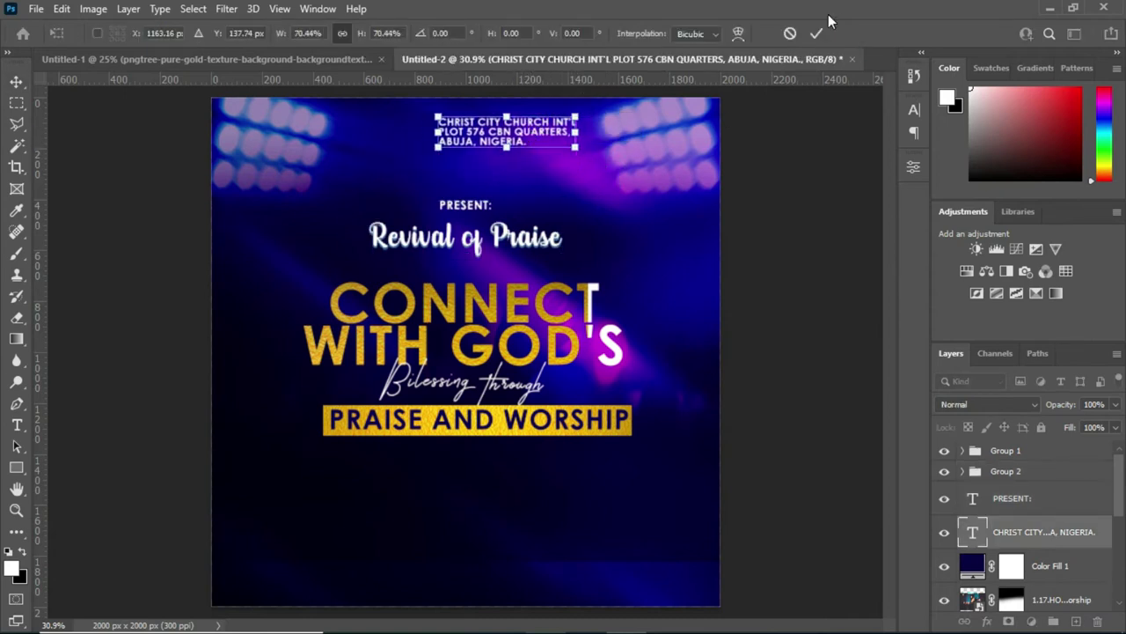
{"action": "key", "text": "Return"}
{"action": "left_click", "coordinate": [342, 54]}
Place the singer photo at 74% size in the lower left with Screen blend mode
{"action": "left_click_drag", "start_coordinate": [466, 352], "coordinate": [326, 496]}
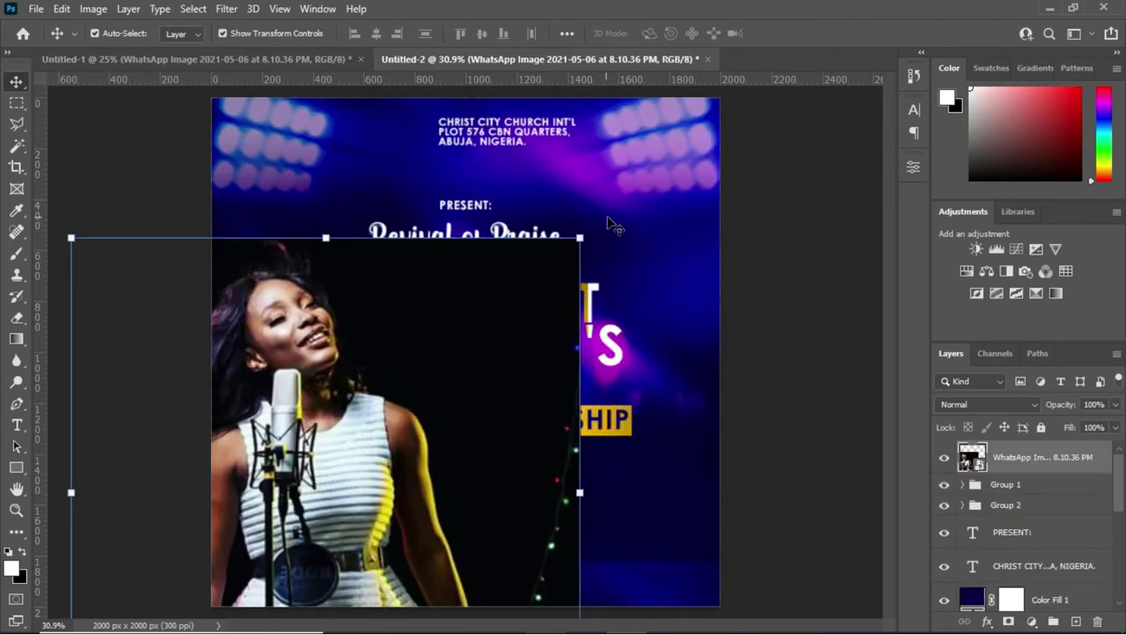
{"action": "left_click_drag", "start_coordinate": [579, 238], "coordinate": [442, 360]}
{"action": "left_click_drag", "start_coordinate": [264, 484], "coordinate": [321, 485]}
{"action": "left_click", "coordinate": [790, 34]}
{"action": "left_click", "coordinate": [990, 404]}
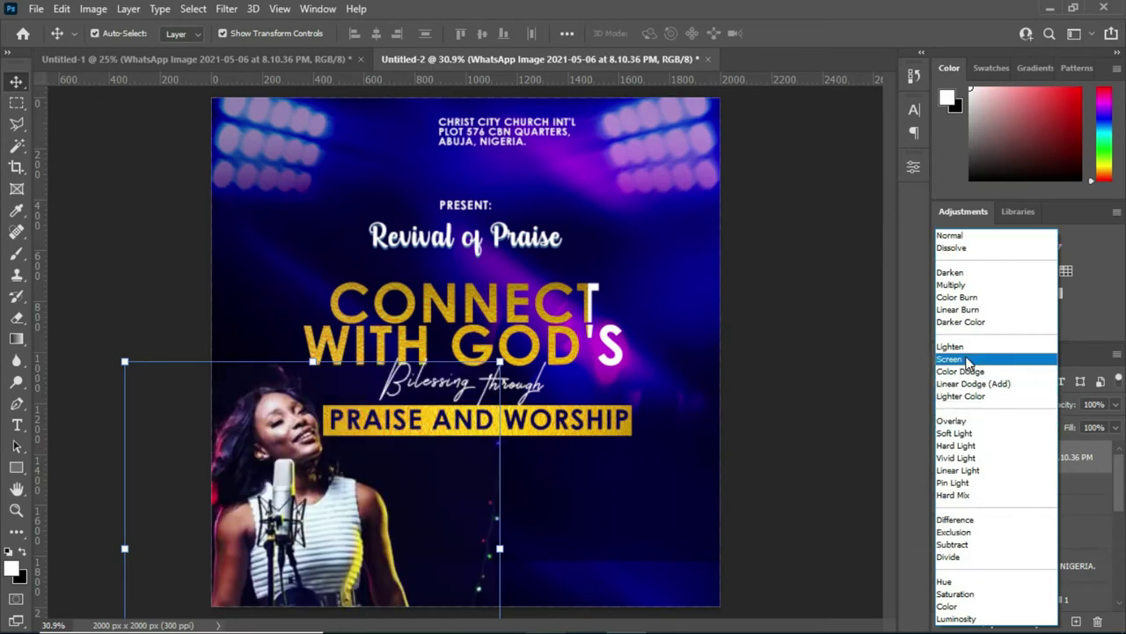
{"action": "left_click", "coordinate": [967, 360]}
{"action": "left_click_drag", "start_coordinate": [378, 501], "coordinate": [363, 474]}
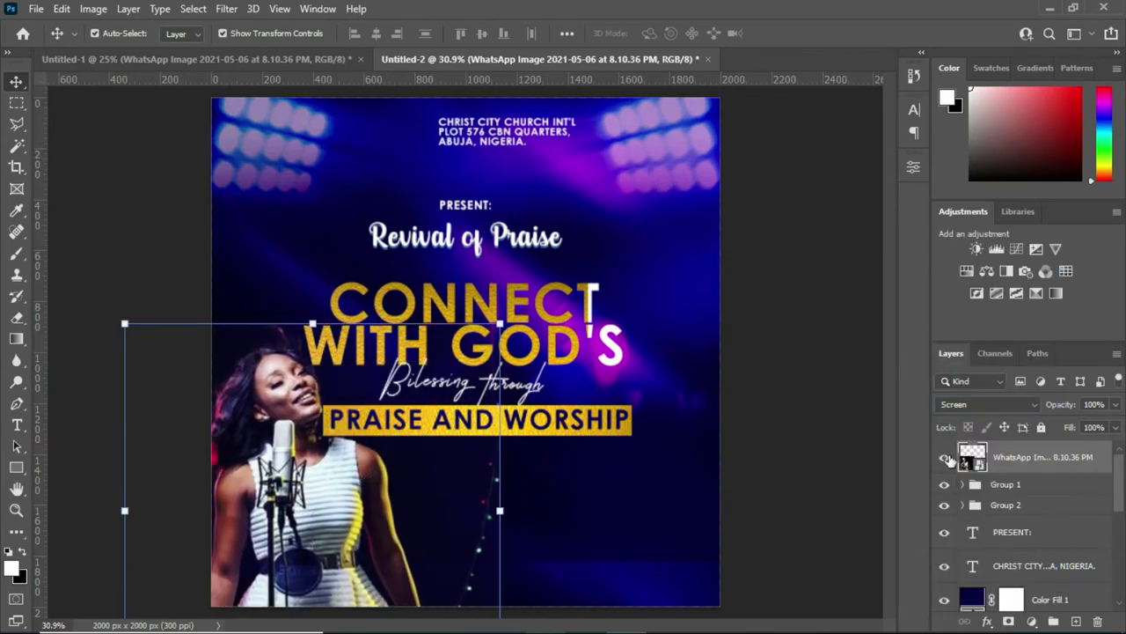
Rasterize the photo layer and paint unwanted areas out in black with the Brush
{"action": "left_click", "coordinate": [17, 255]}
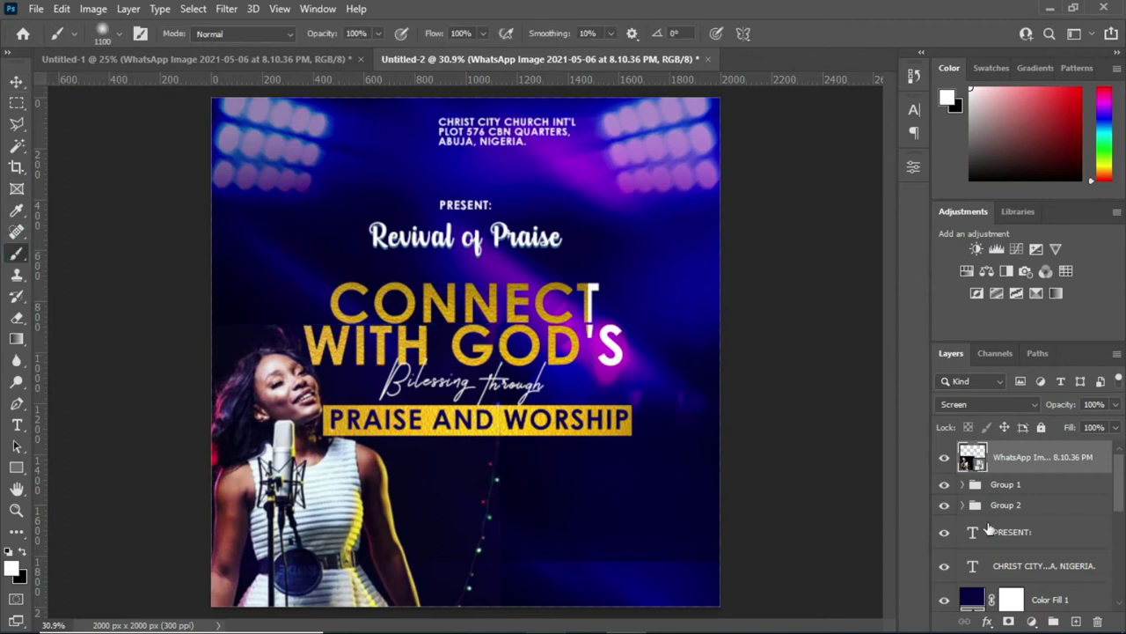
{"action": "right_click", "coordinate": [1009, 465]}
{"action": "left_click", "coordinate": [829, 331]}
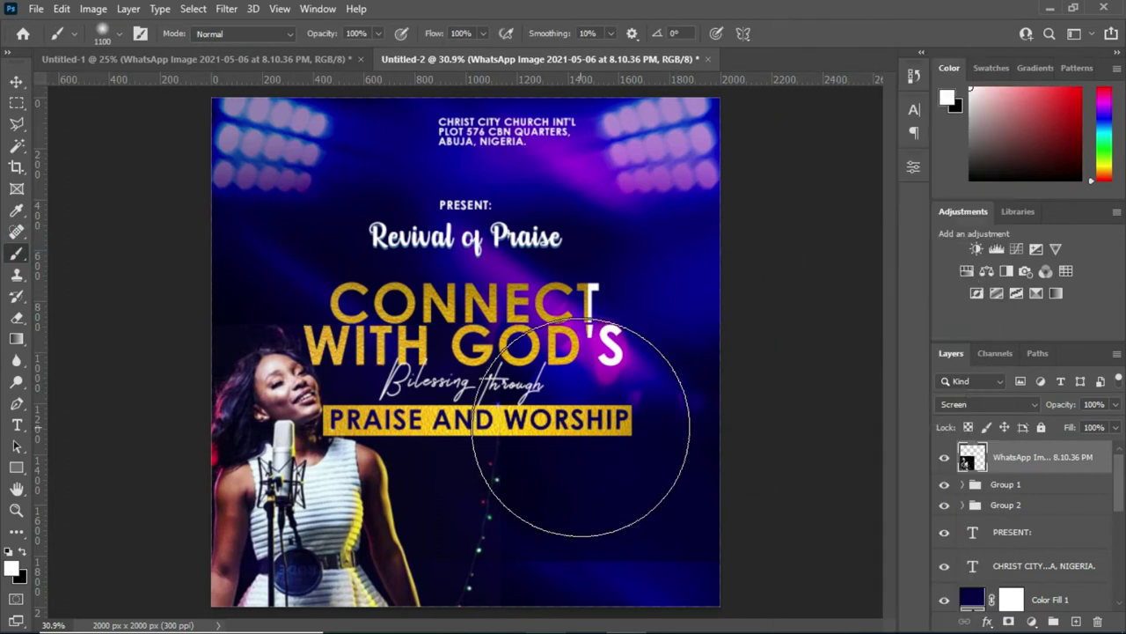
{"action": "key", "text": "x"}
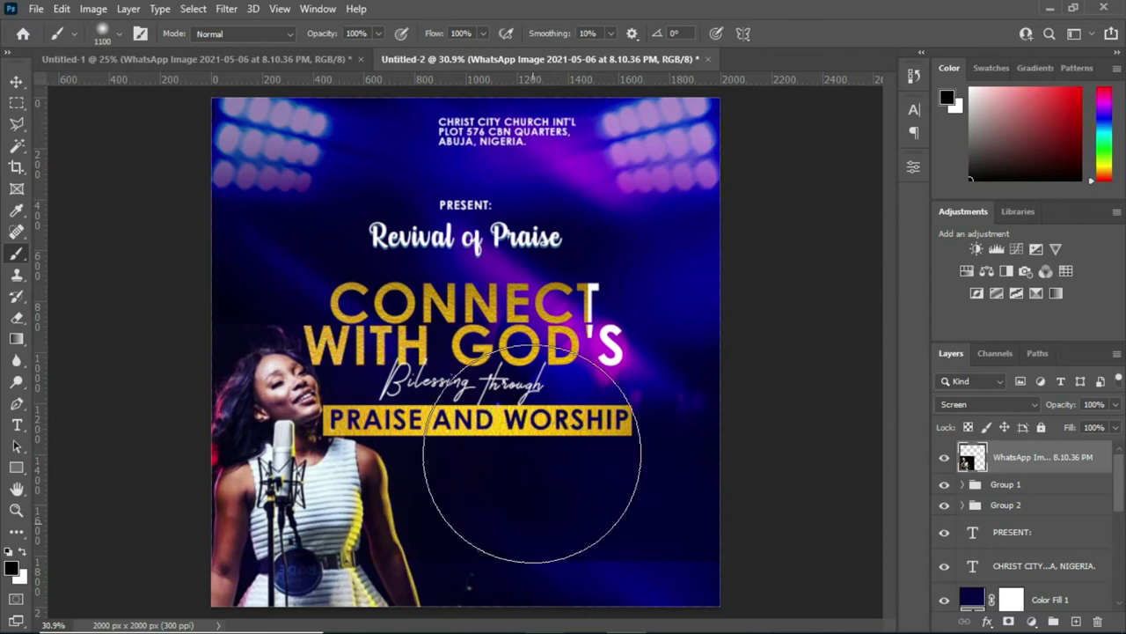
{"action": "mouse_move", "coordinate": [539, 308]}
{"action": "left_mouse_down"}
{"action": "mouse_move", "coordinate": [628, 477]}
{"action": "mouse_move", "coordinate": [628, 377]}
{"action": "left_mouse_up"}
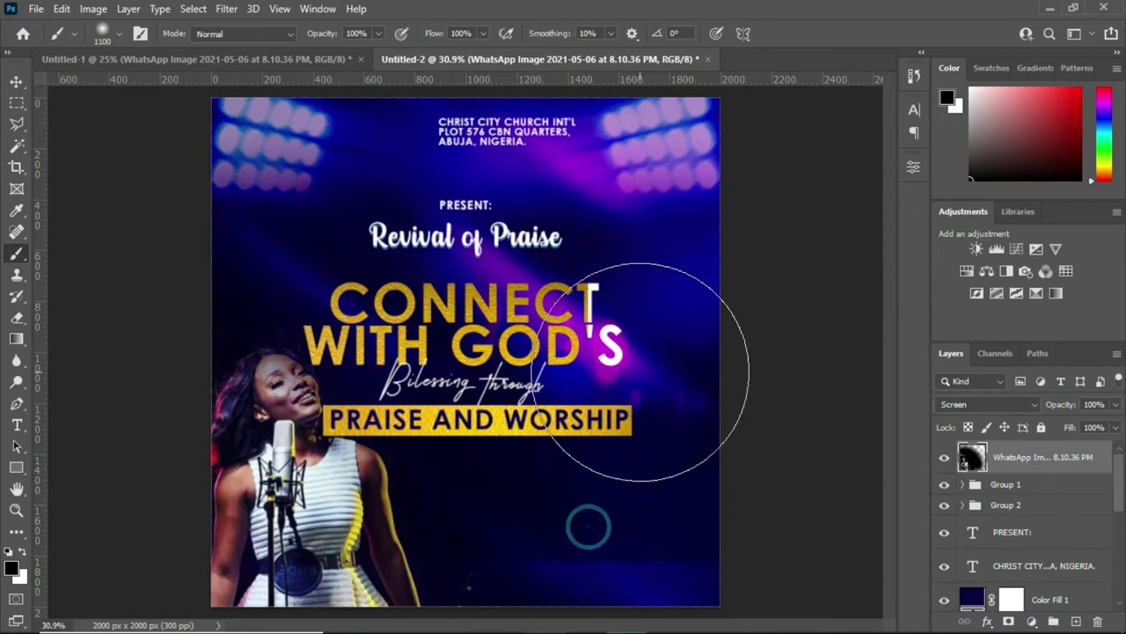
Apply Image > Adjustments > Brightness/Contrast with brightness 64 to the singer photo
{"action": "key", "text": "v"}
{"action": "left_click", "coordinate": [125, 8]}
{"action": "mouse_move", "coordinate": [198, 78]}
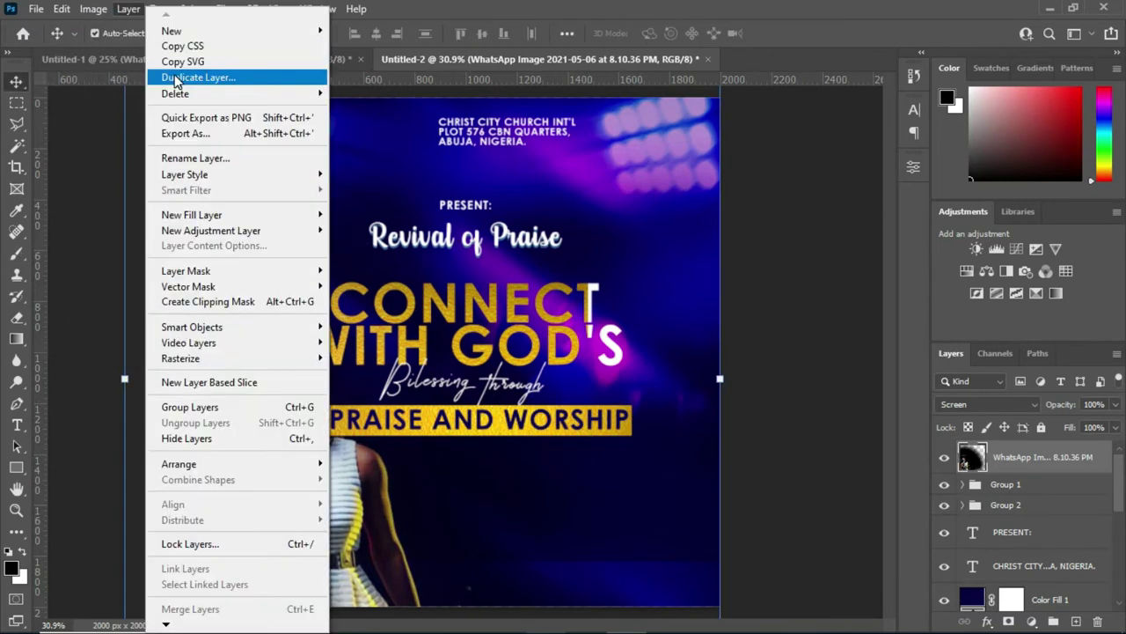
{"action": "left_click", "coordinate": [93, 9]}
{"action": "left_click", "coordinate": [264, 53]}
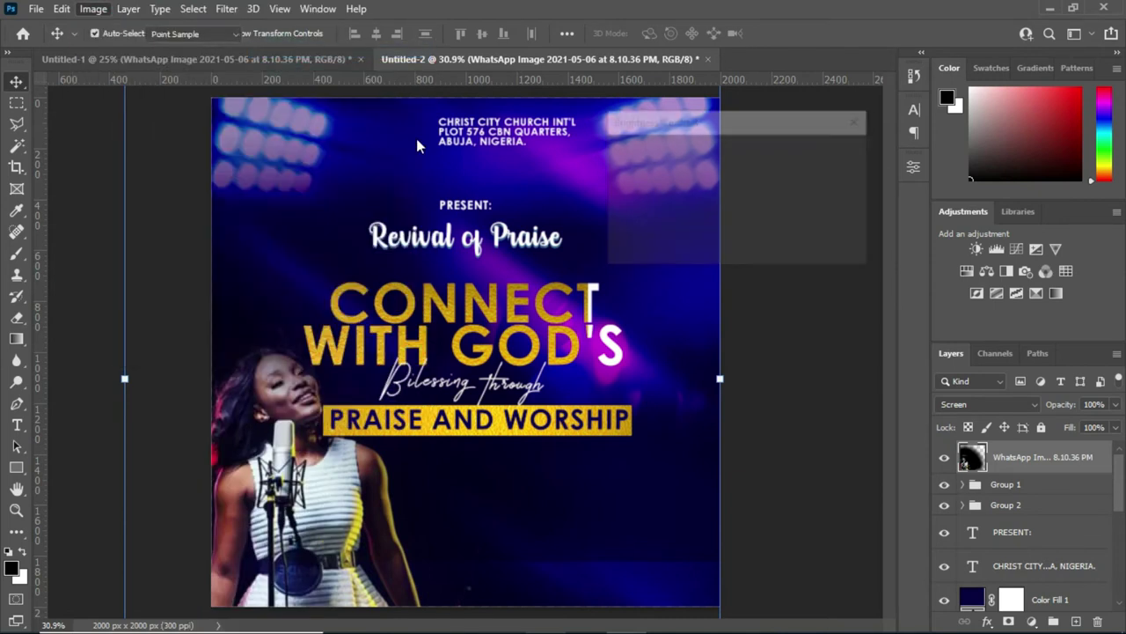
{"action": "left_click_drag", "start_coordinate": [730, 176], "coordinate": [736, 176]}
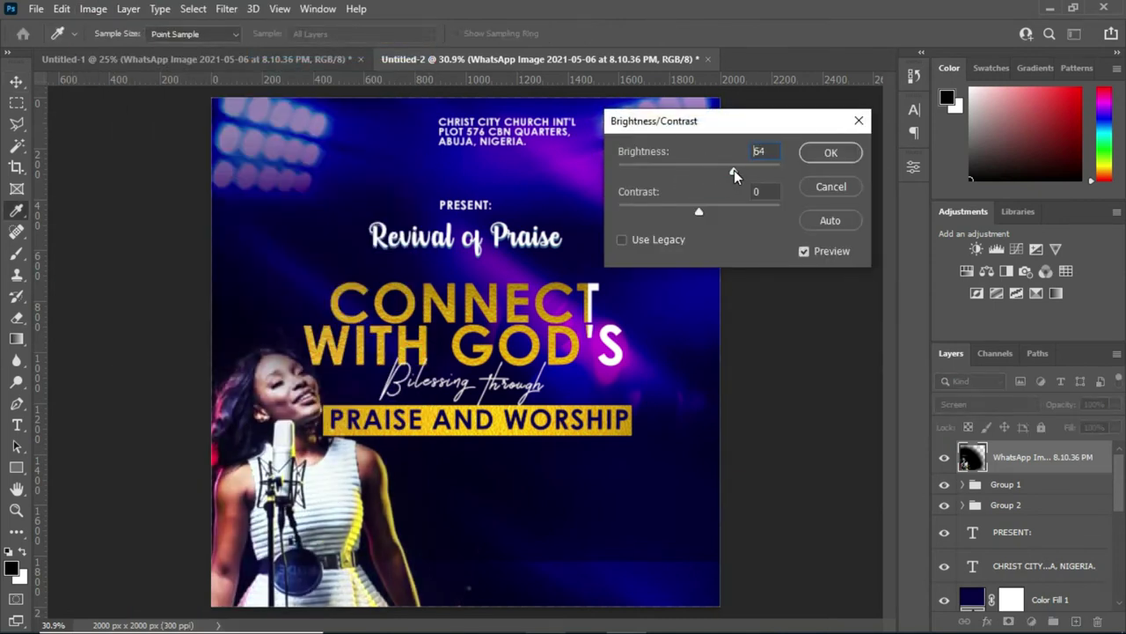
{"action": "left_click", "coordinate": [727, 211]}
{"action": "left_click", "coordinate": [831, 153]}
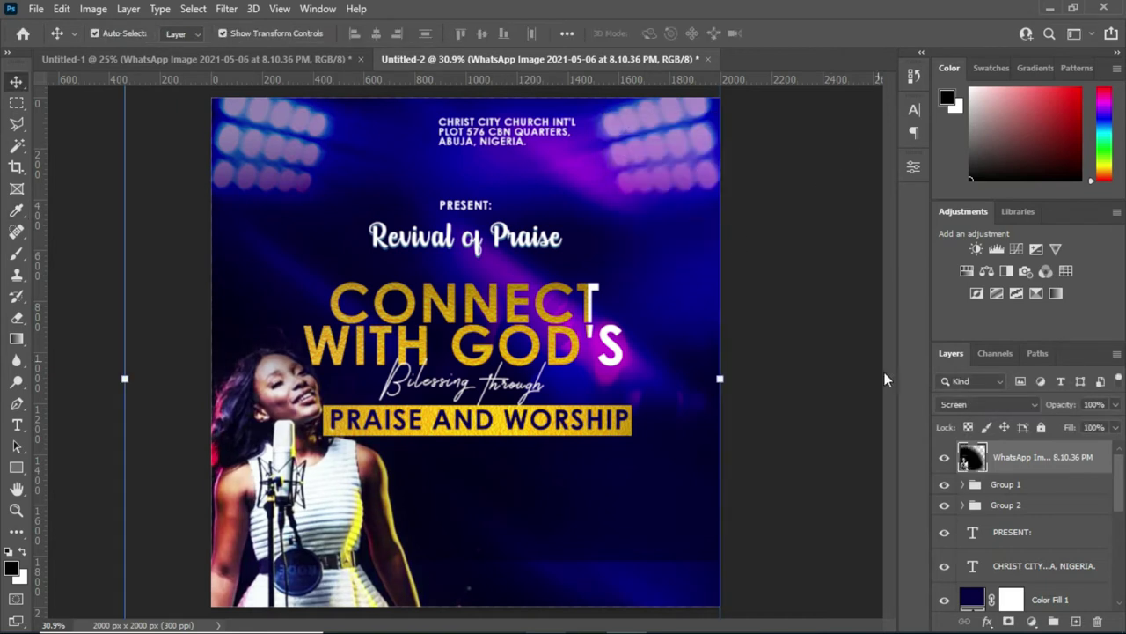
Add a deep blue Solid Color fill layer
{"action": "left_click", "coordinate": [1054, 622]}
{"action": "left_click", "coordinate": [1020, 335]}
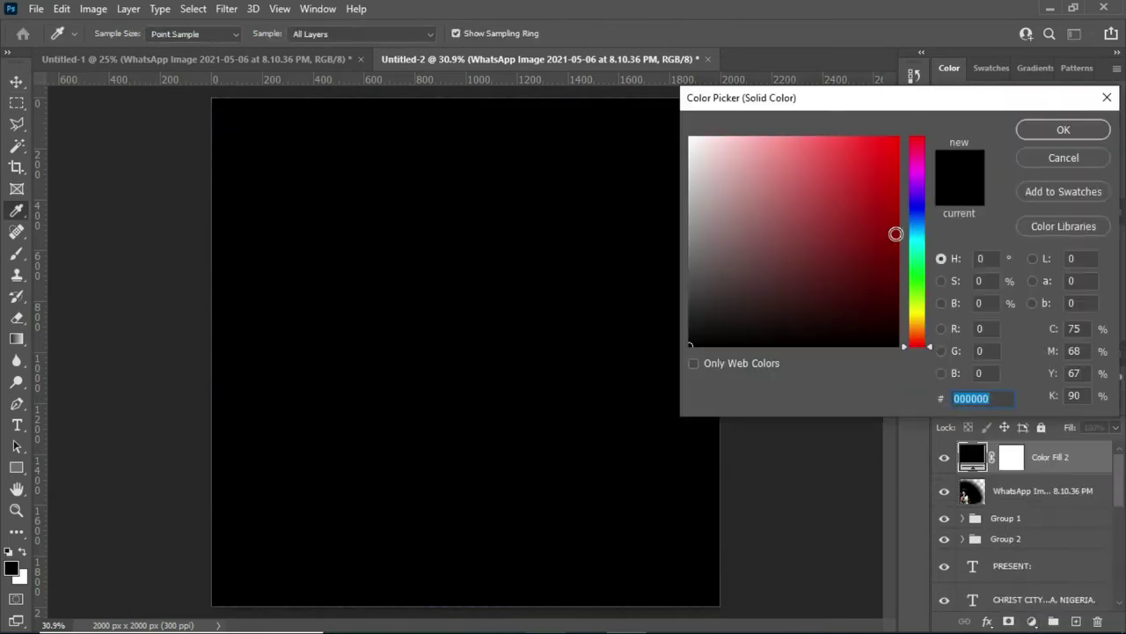
{"action": "left_click", "coordinate": [917, 220]}
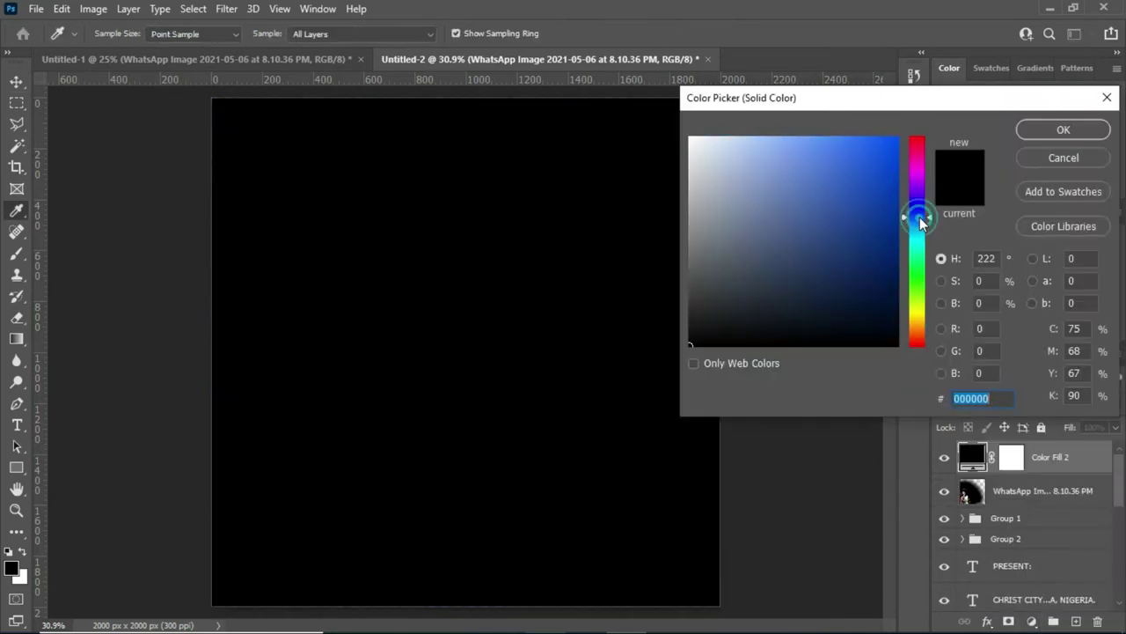
{"action": "left_click", "coordinate": [894, 227]}
{"action": "left_click", "coordinate": [1041, 131]}
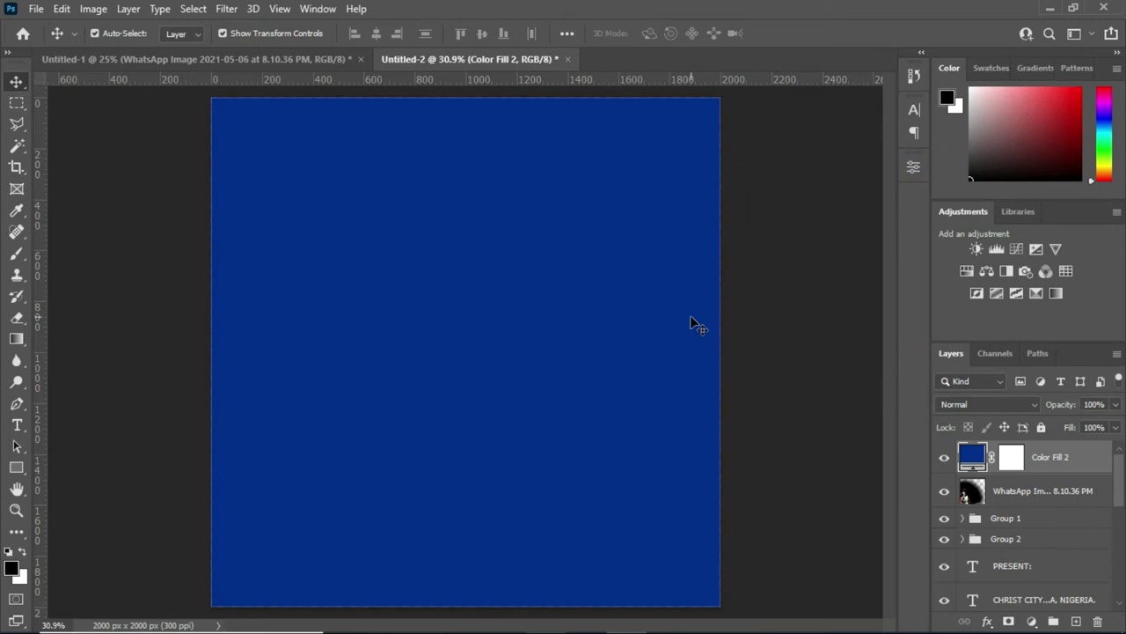
Set the blue fill to Overlay, clip it to the singer photo at 46% opacity, and group them
{"action": "left_click", "coordinate": [977, 405]}
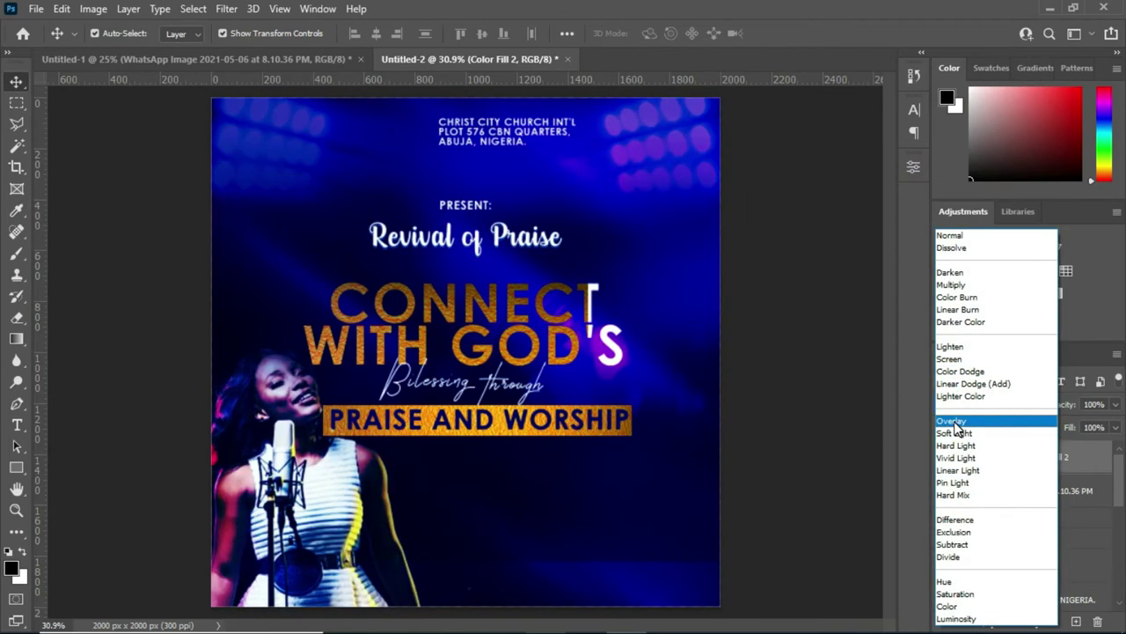
{"action": "left_click", "coordinate": [955, 421]}
{"action": "right_click", "coordinate": [1061, 457]}
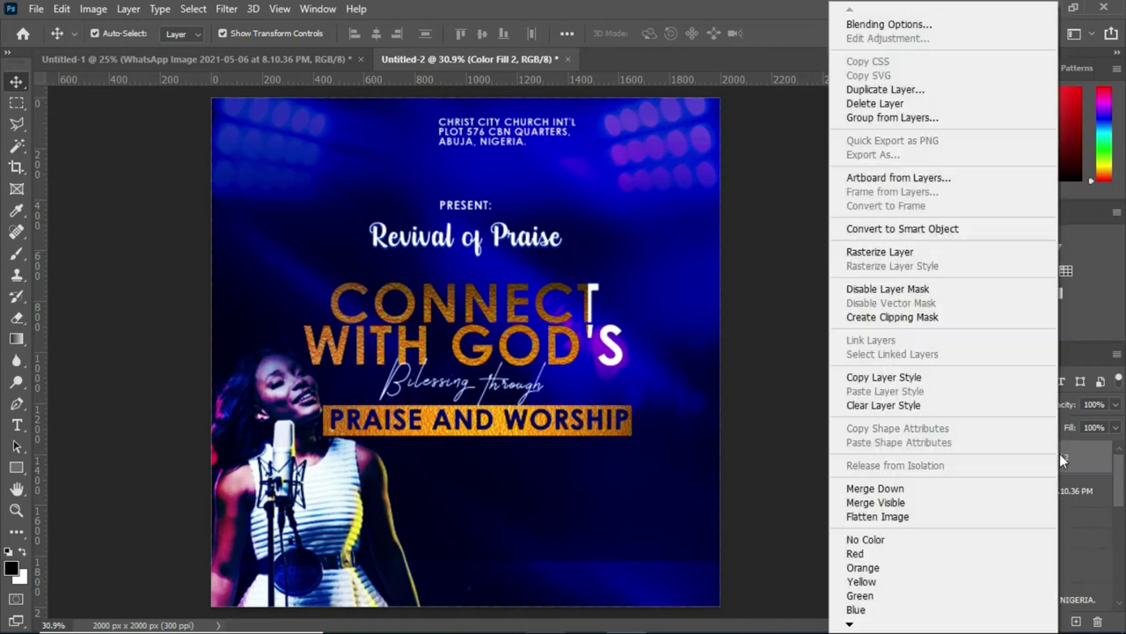
{"action": "left_click", "coordinate": [886, 314]}
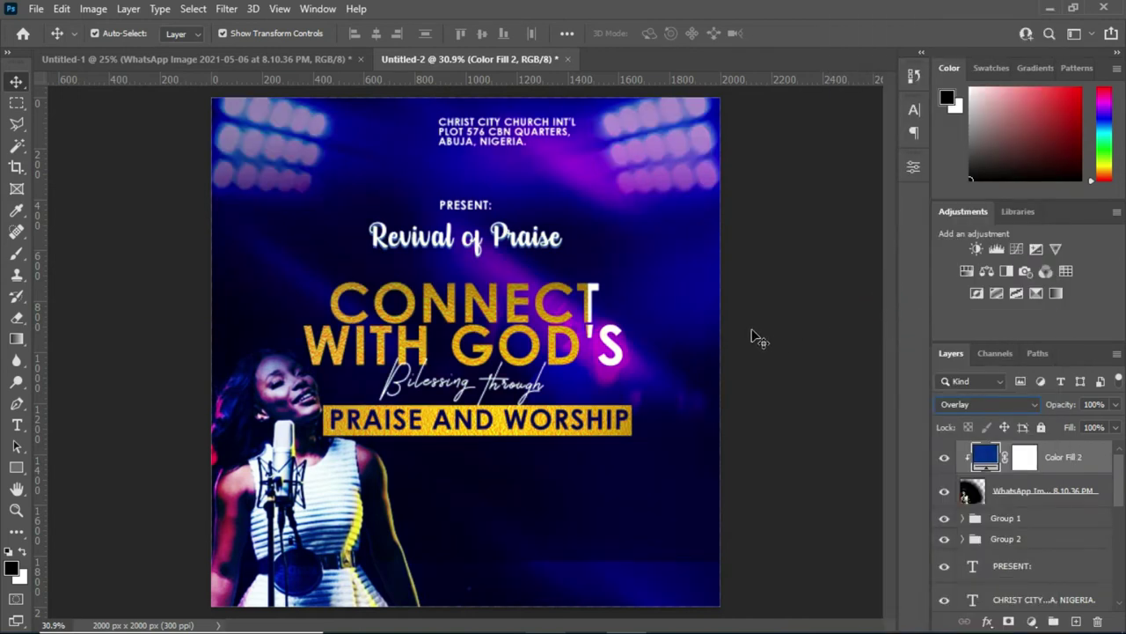
{"action": "left_click_drag", "start_coordinate": [1068, 406], "coordinate": [1058, 412]}
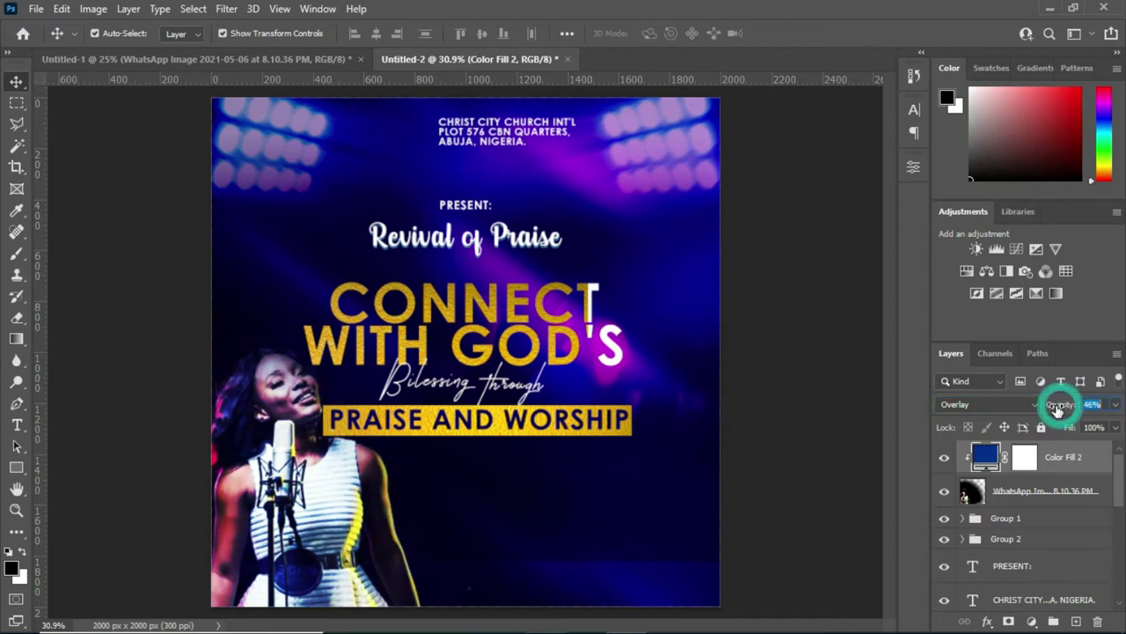
{"action": "key", "text": "ctrl+0"}
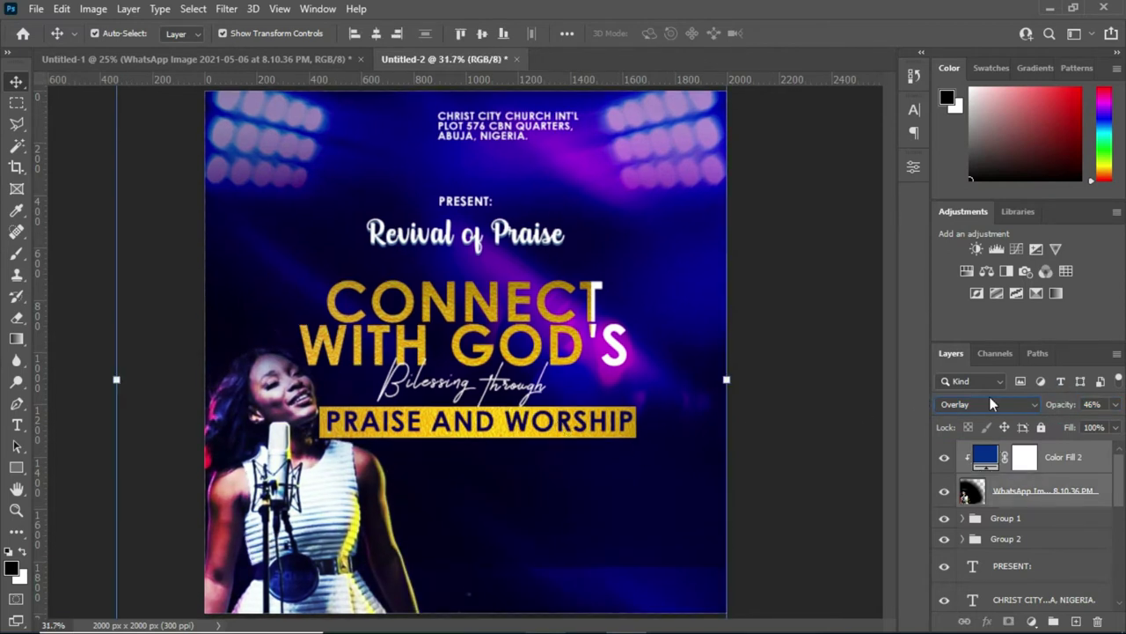
{"action": "key", "text": "ctrl+g"}
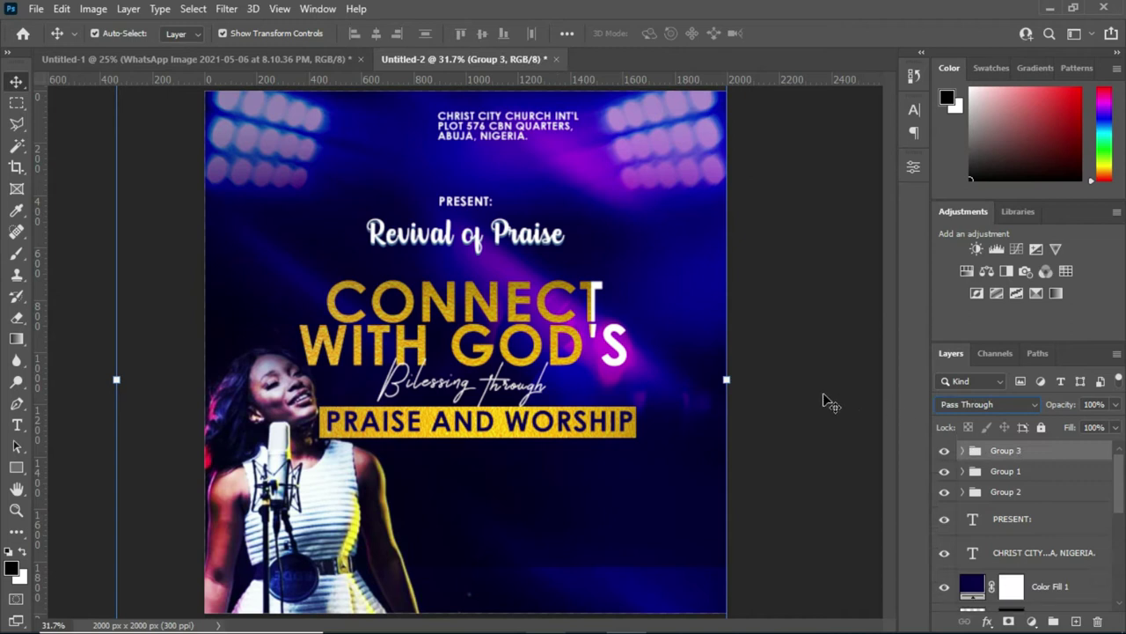
Shrink the WhatsApp singer photo in Group 3 to 92% and add empty Layer 1 on top
{"action": "left_click", "coordinate": [817, 320]}
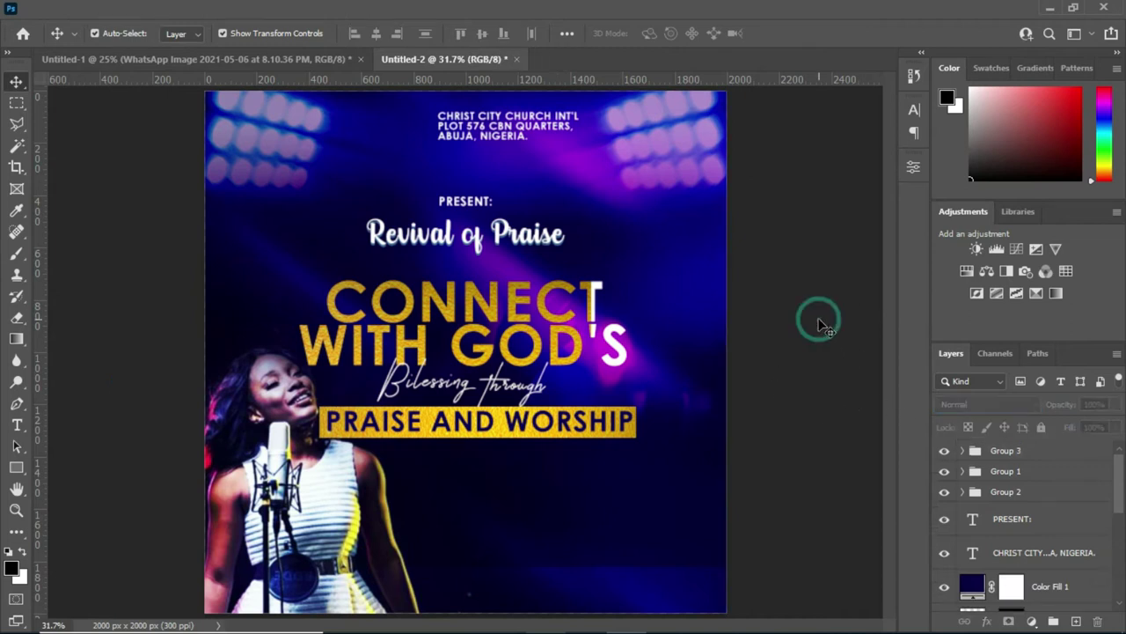
{"action": "left_click", "coordinate": [298, 394]}
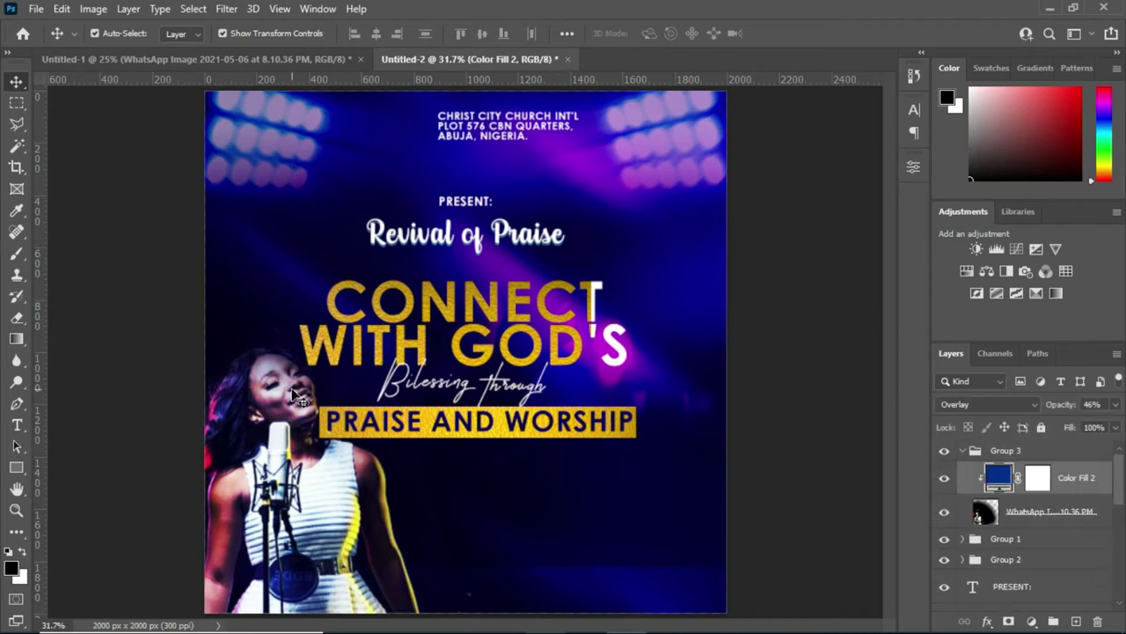
{"action": "right_click", "coordinate": [294, 476]}
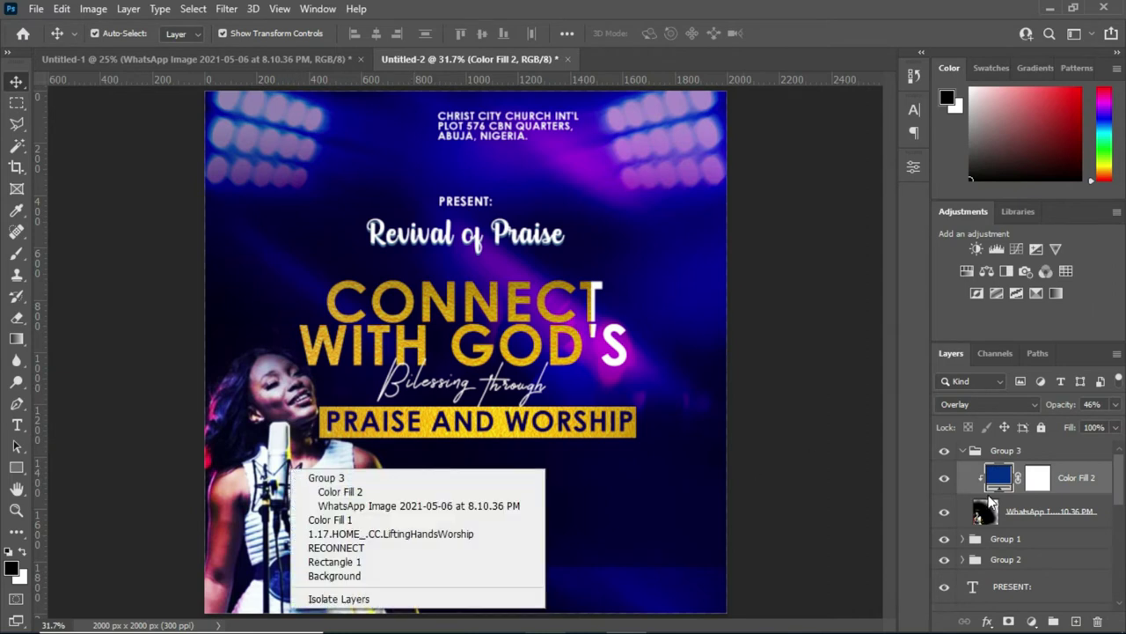
{"action": "left_click", "coordinate": [989, 500]}
{"action": "left_click", "coordinate": [984, 520]}
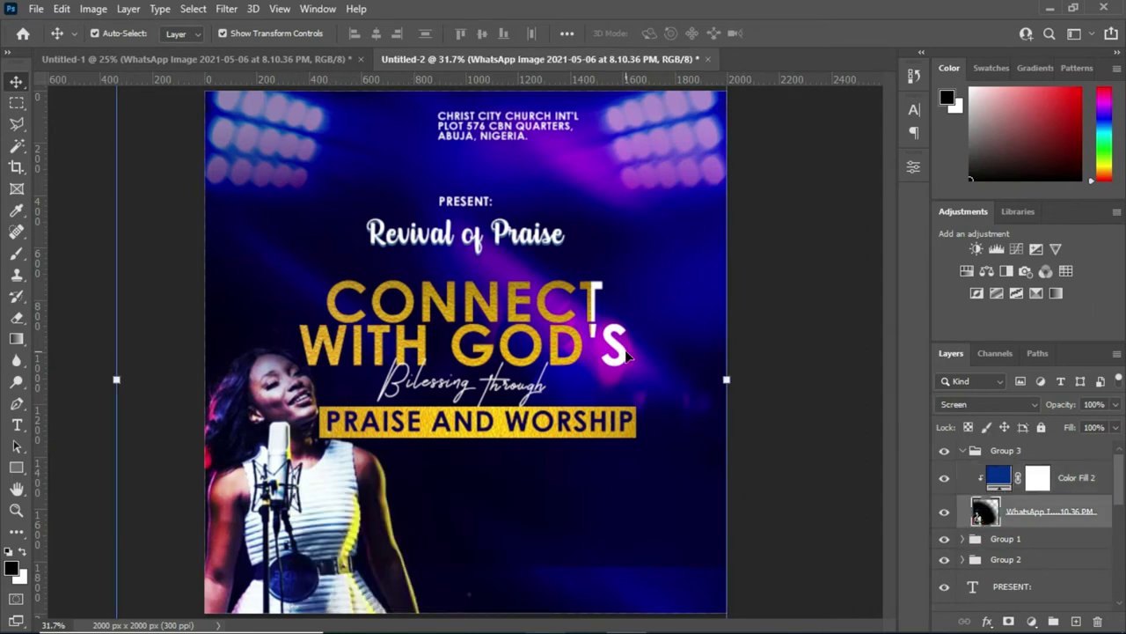
{"action": "key", "text": "ctrl+minus"}
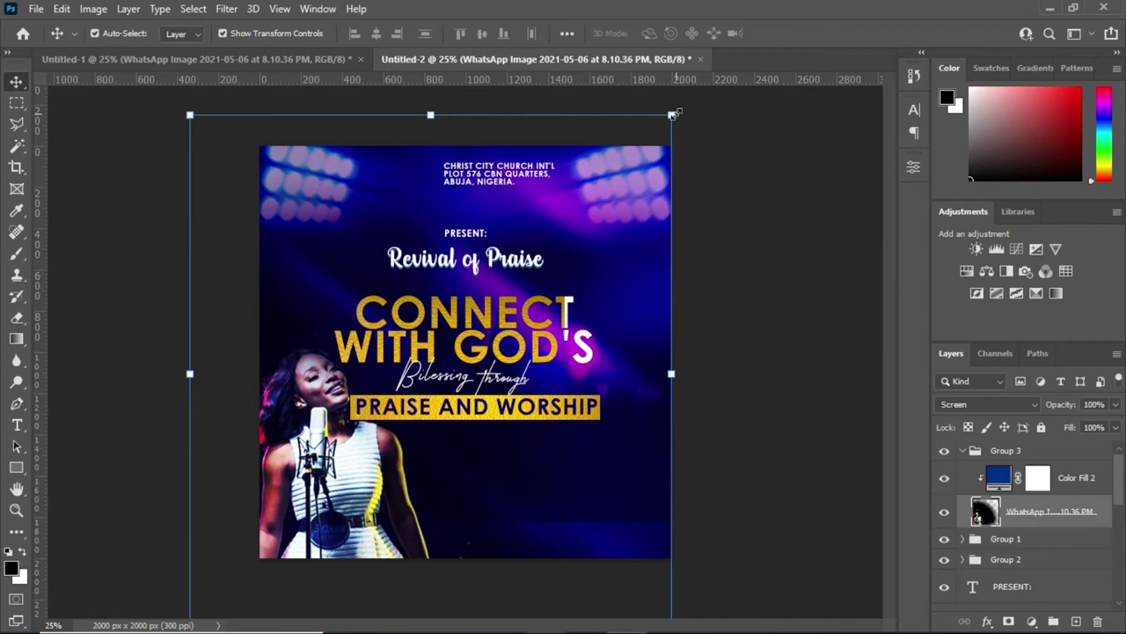
{"action": "left_click_drag", "start_coordinate": [673, 114], "coordinate": [641, 157]}
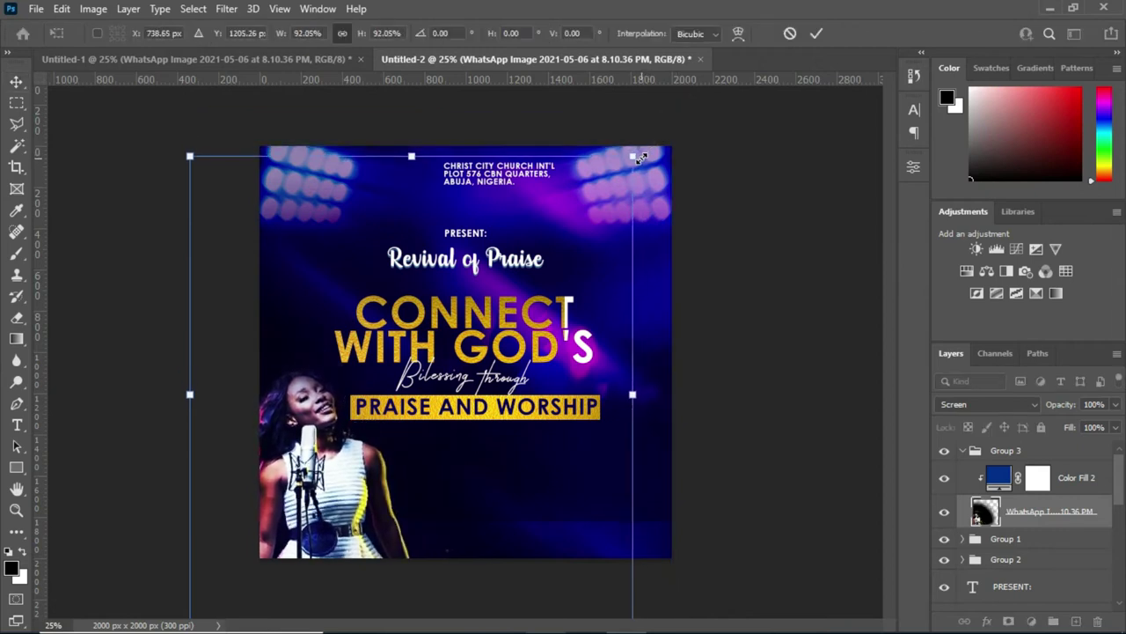
{"action": "left_click", "coordinate": [817, 34]}
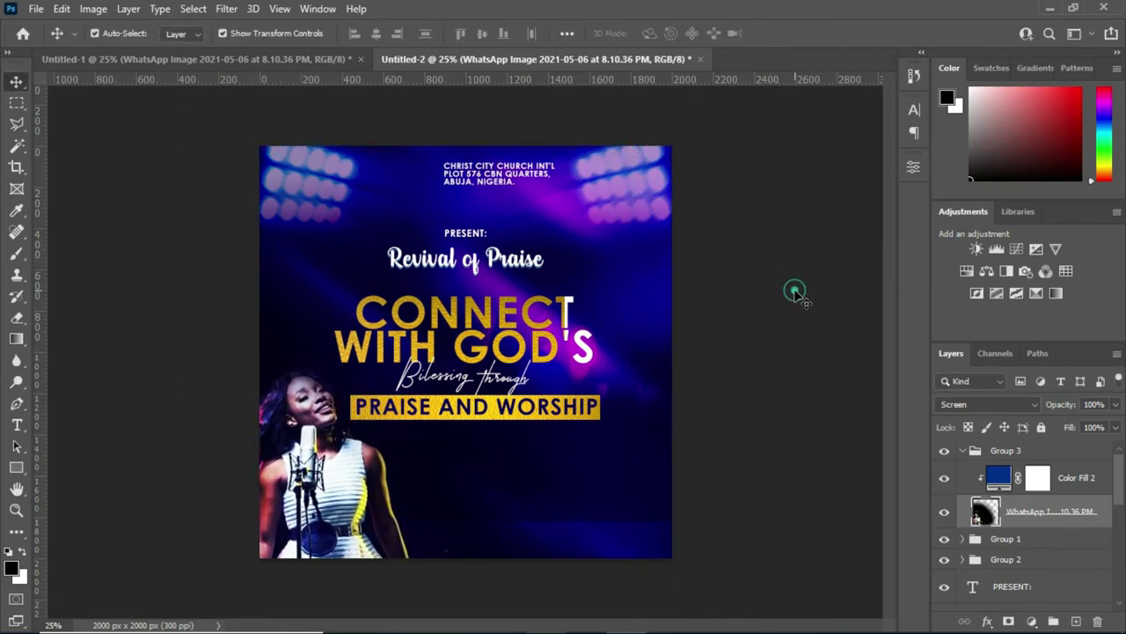
{"action": "left_click", "coordinate": [963, 451]}
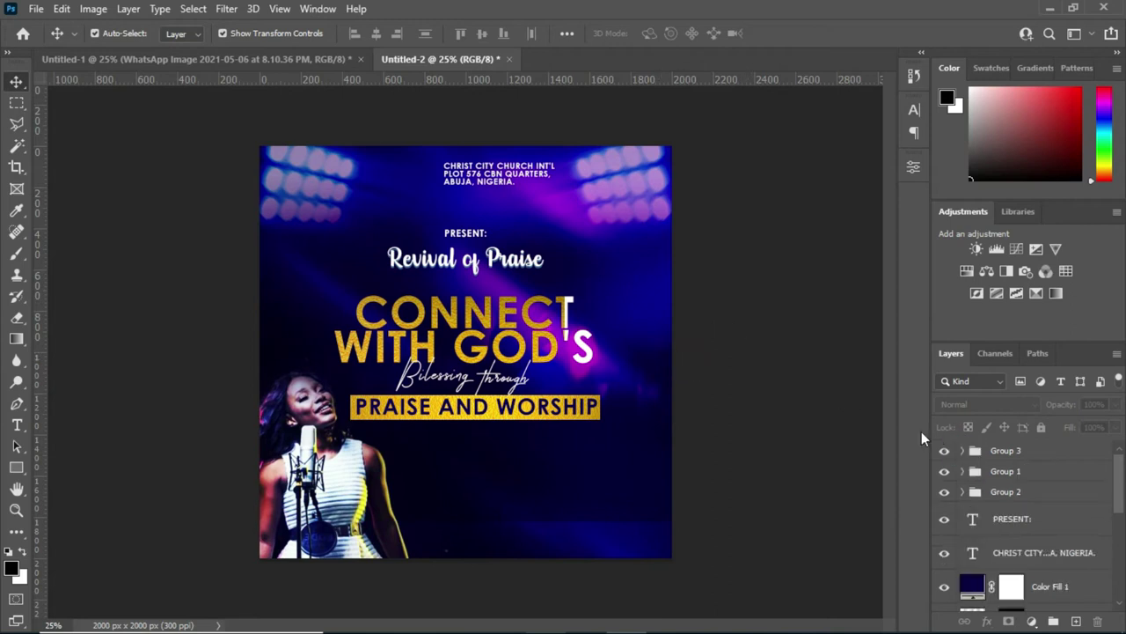
{"action": "left_click", "coordinate": [1075, 622]}
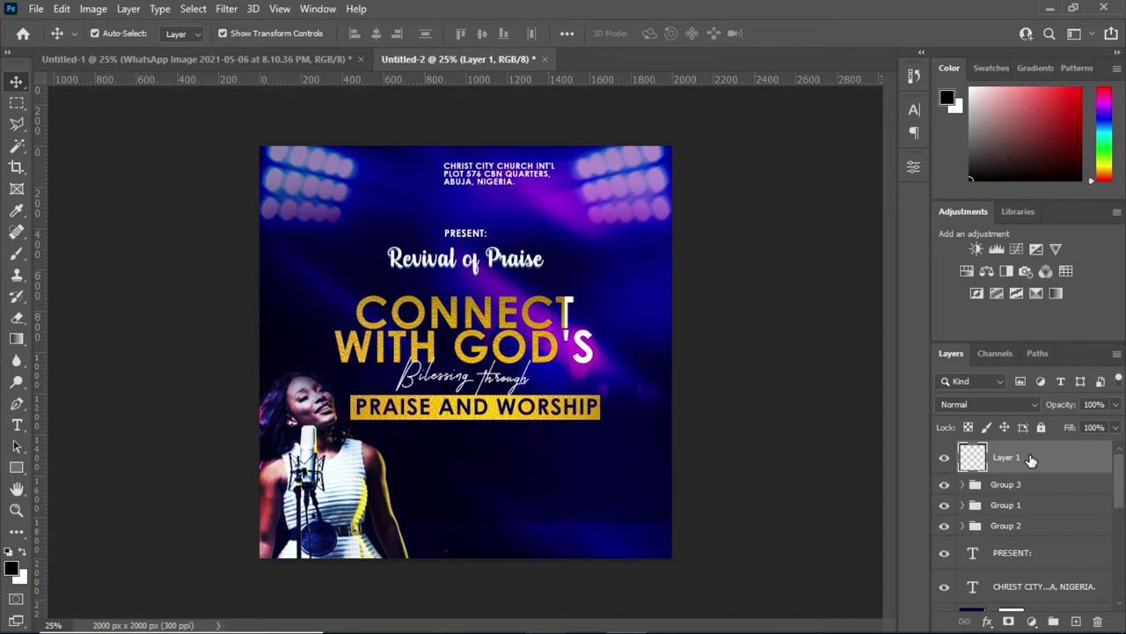
Move Layer 1 below Group 3 and load the DryBrush2 1 brush with white as the colour
{"action": "left_click_drag", "start_coordinate": [1031, 459], "coordinate": [1028, 498]}
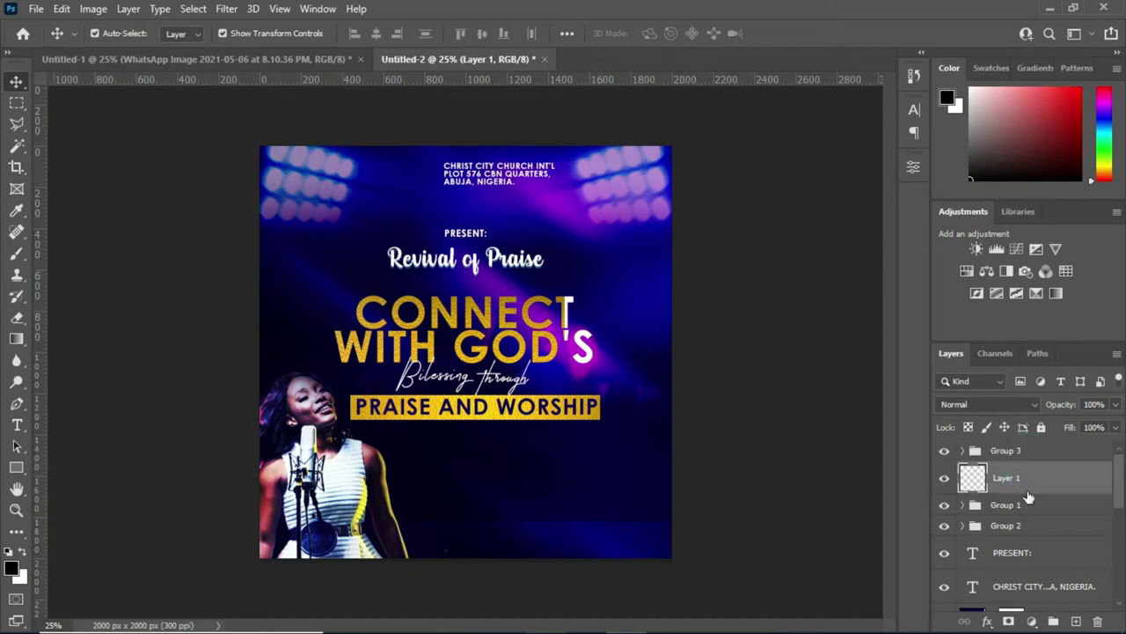
{"action": "left_click", "coordinate": [15, 254]}
{"action": "left_click", "coordinate": [104, 33]}
{"action": "left_click", "coordinate": [123, 264]}
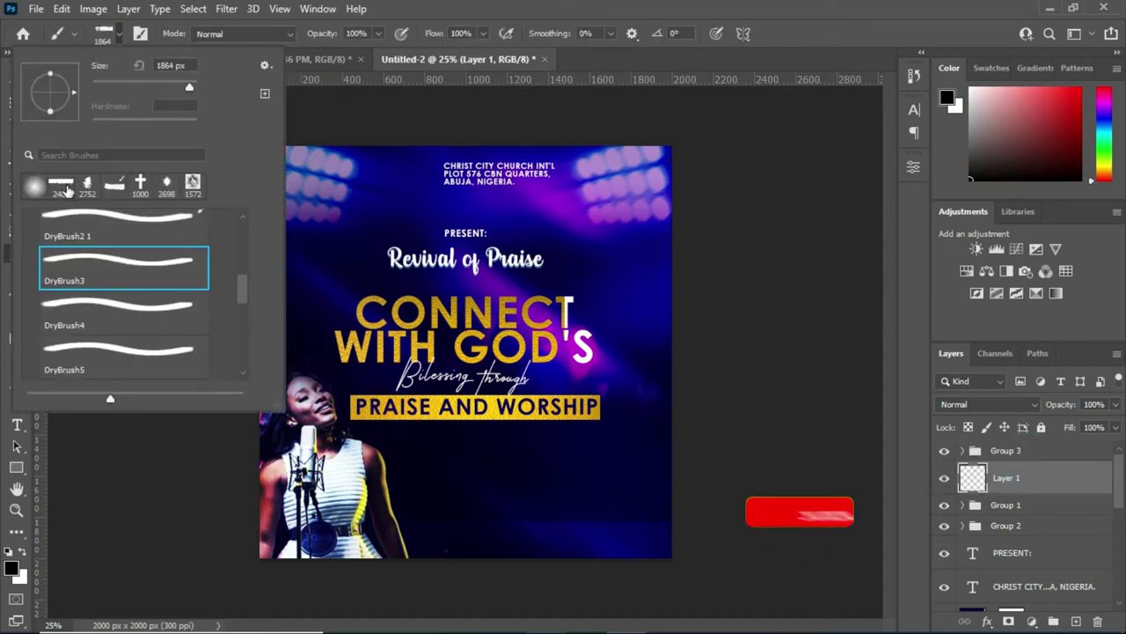
{"action": "left_click", "coordinate": [118, 227]}
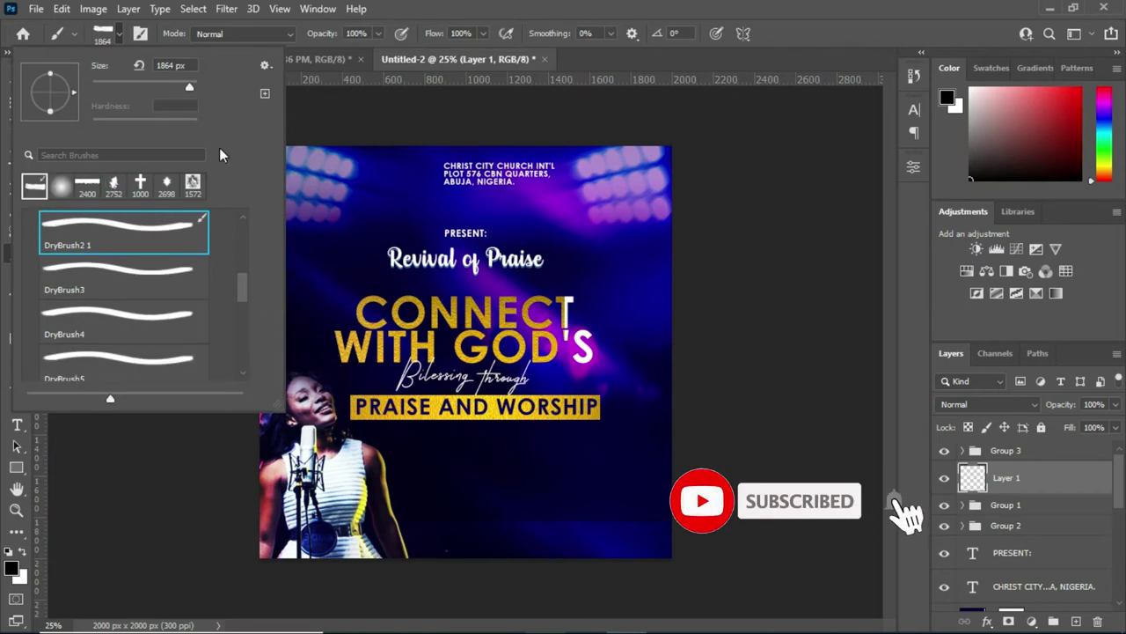
{"action": "left_click", "coordinate": [124, 37]}
{"action": "key", "text": "x"}
Paint white dry-brush strokes across the flyer bottom, checking them with groups hidden
{"action": "mouse_move", "coordinate": [172, 545]}
{"action": "left_mouse_down"}
{"action": "mouse_move", "coordinate": [415, 548]}
{"action": "mouse_move", "coordinate": [660, 506]}
{"action": "left_mouse_up"}
{"action": "left_click", "coordinate": [16, 81]}
{"action": "left_click", "coordinate": [945, 505]}
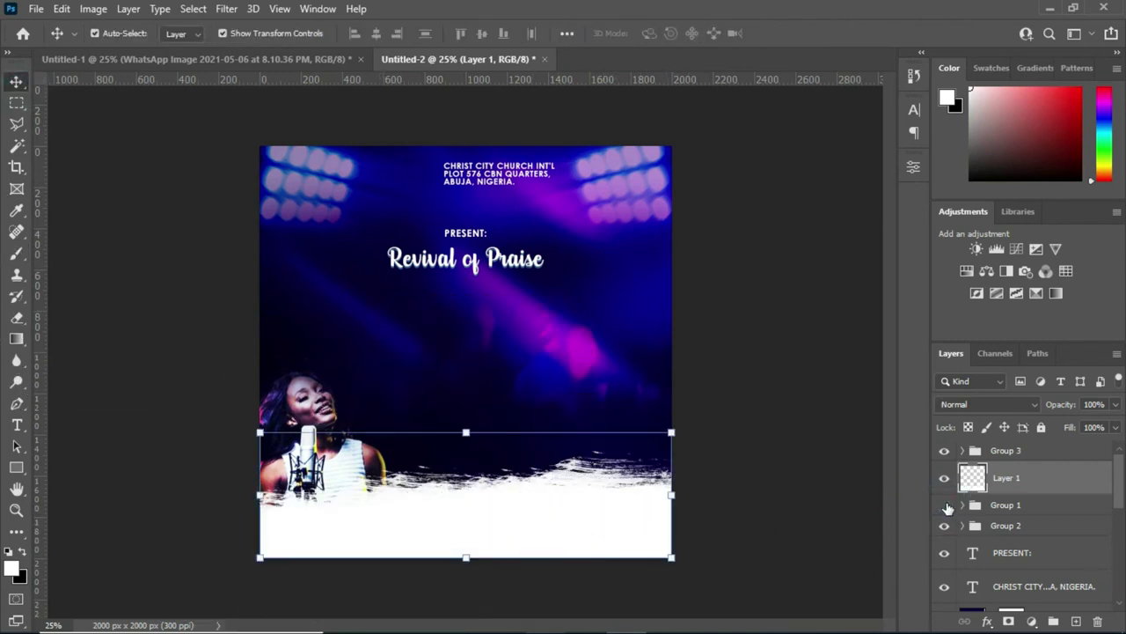
{"action": "left_click", "coordinate": [946, 450]}
{"action": "left_click", "coordinate": [945, 451]}
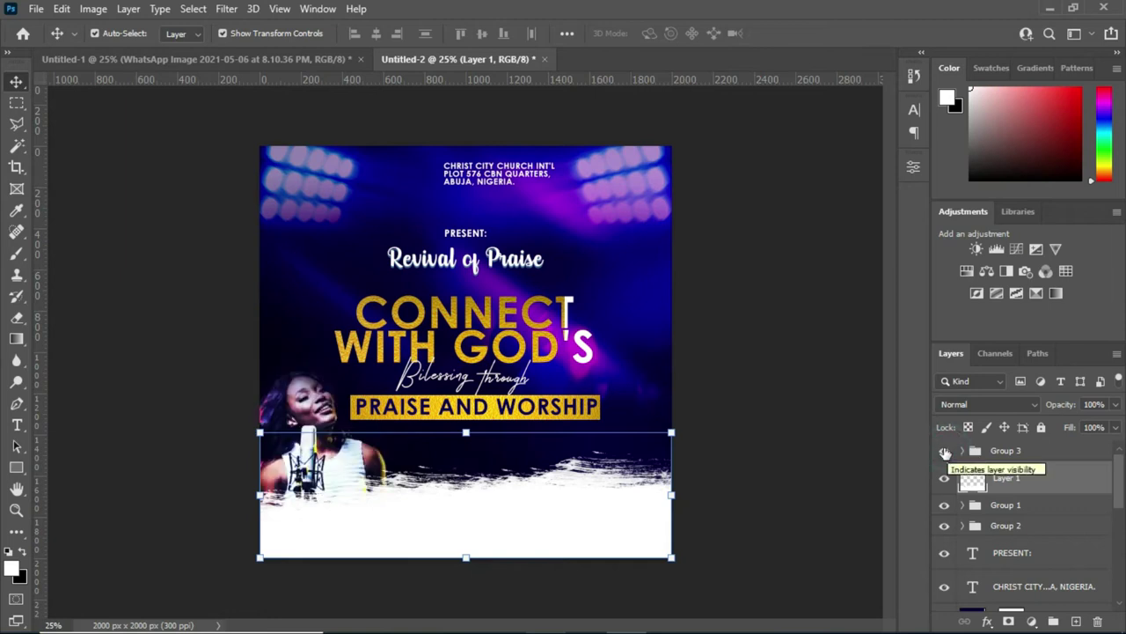
Move the stroke layer below Group 2 and the background photo, and add a layer mask
{"action": "mouse_move", "coordinate": [1009, 473]}
{"action": "left_mouse_down"}
{"action": "mouse_move", "coordinate": [1015, 622]}
{"action": "mouse_move", "coordinate": [1012, 556]}
{"action": "left_mouse_up"}
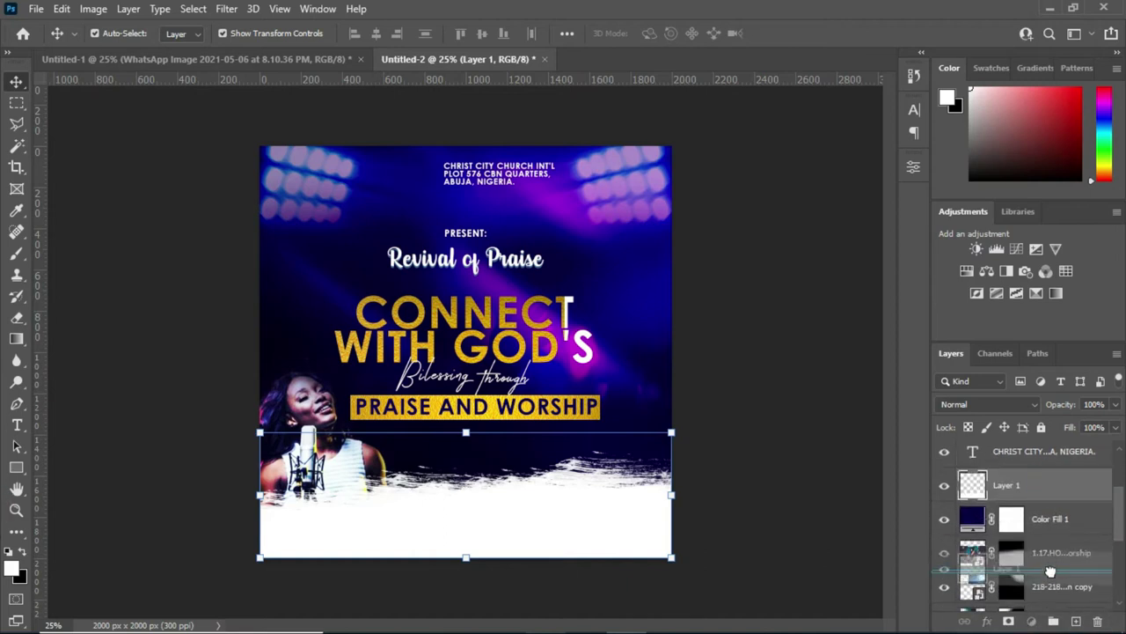
{"action": "left_click_drag", "start_coordinate": [1052, 485], "coordinate": [1047, 568]}
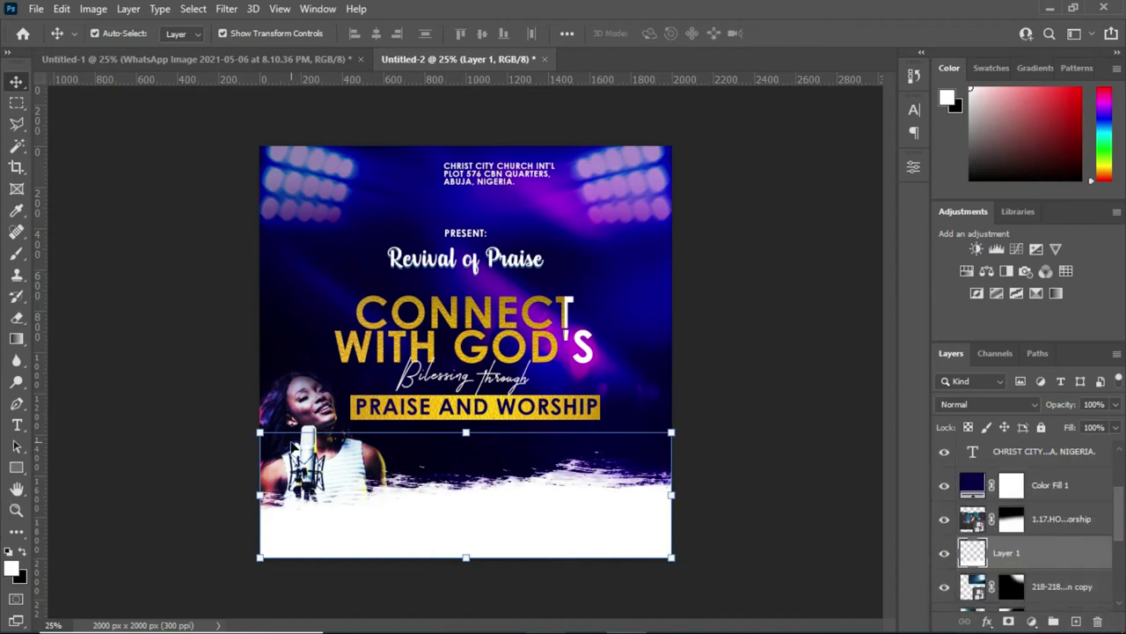
{"action": "left_click", "coordinate": [1008, 621]}
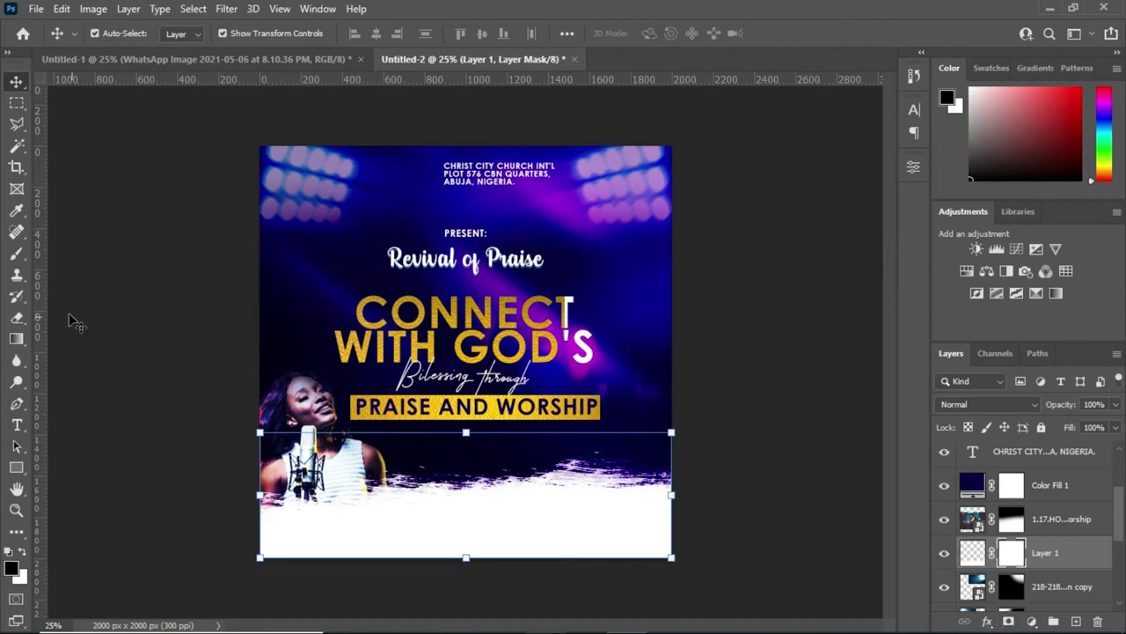
{"action": "left_click", "coordinate": [17, 253]}
{"action": "left_click", "coordinate": [17, 81]}
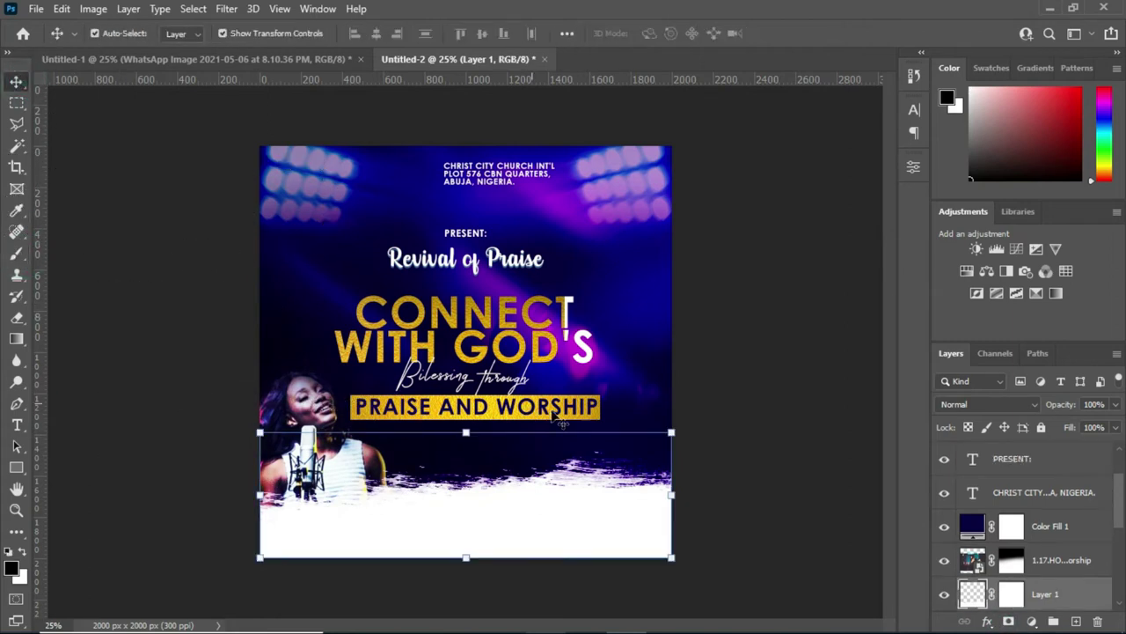
Enlarge and stretch the pngtree gold texture over the CONNECT WITH GOD'S headline
{"action": "left_click", "coordinate": [547, 363]}
{"action": "scroll", "coordinate": [1050, 476], "scroll_direction": "down", "scroll_amount": 2}
{"action": "left_click", "coordinate": [1017, 477]}
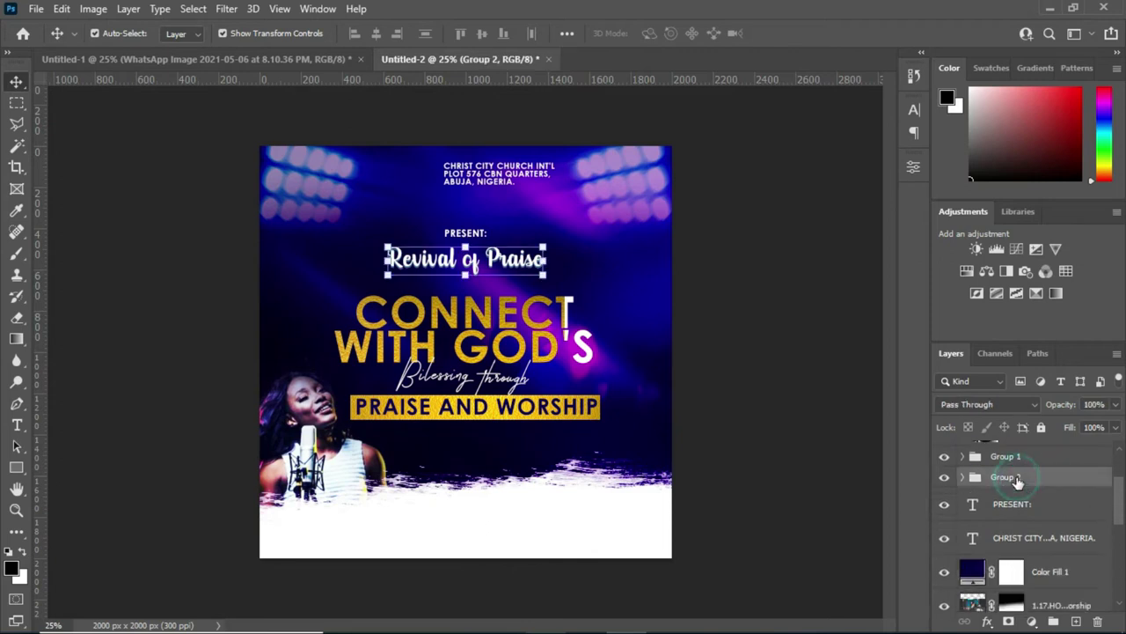
{"action": "left_click", "coordinate": [944, 457]}
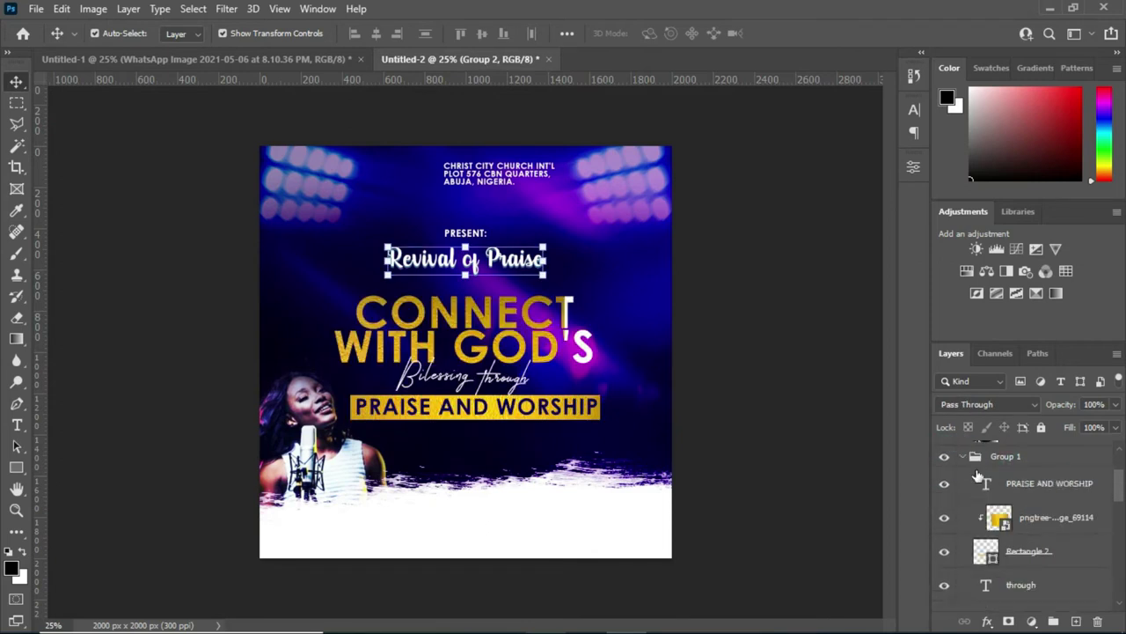
{"action": "left_click", "coordinate": [1056, 517]}
{"action": "left_click_drag", "start_coordinate": [616, 279], "coordinate": [673, 236]}
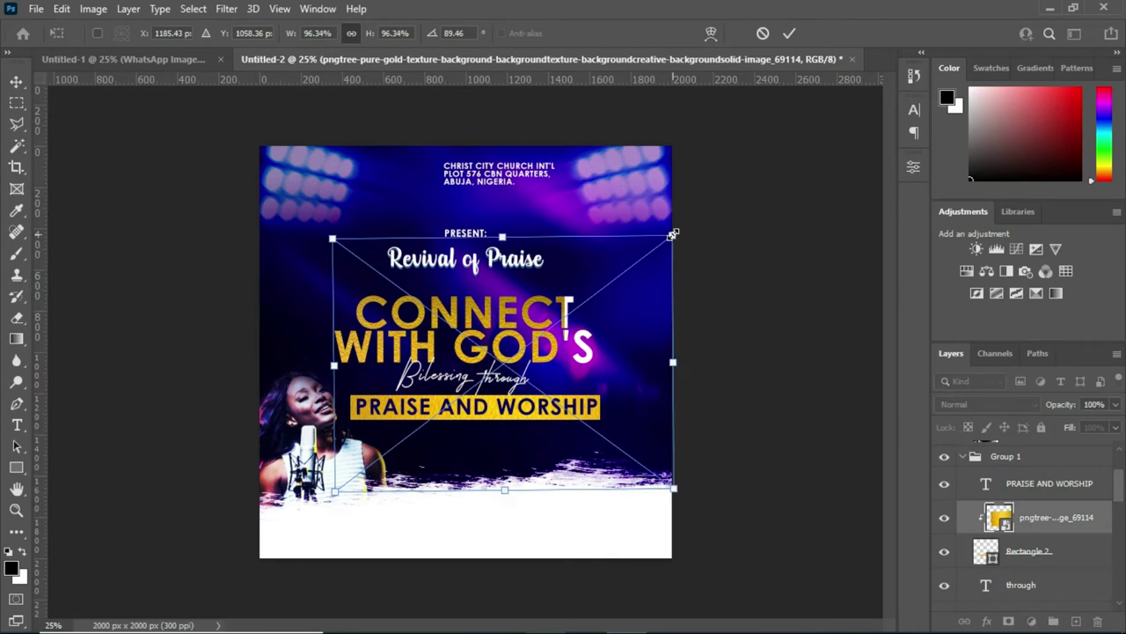
{"action": "left_click_drag", "start_coordinate": [334, 491], "coordinate": [275, 534]}
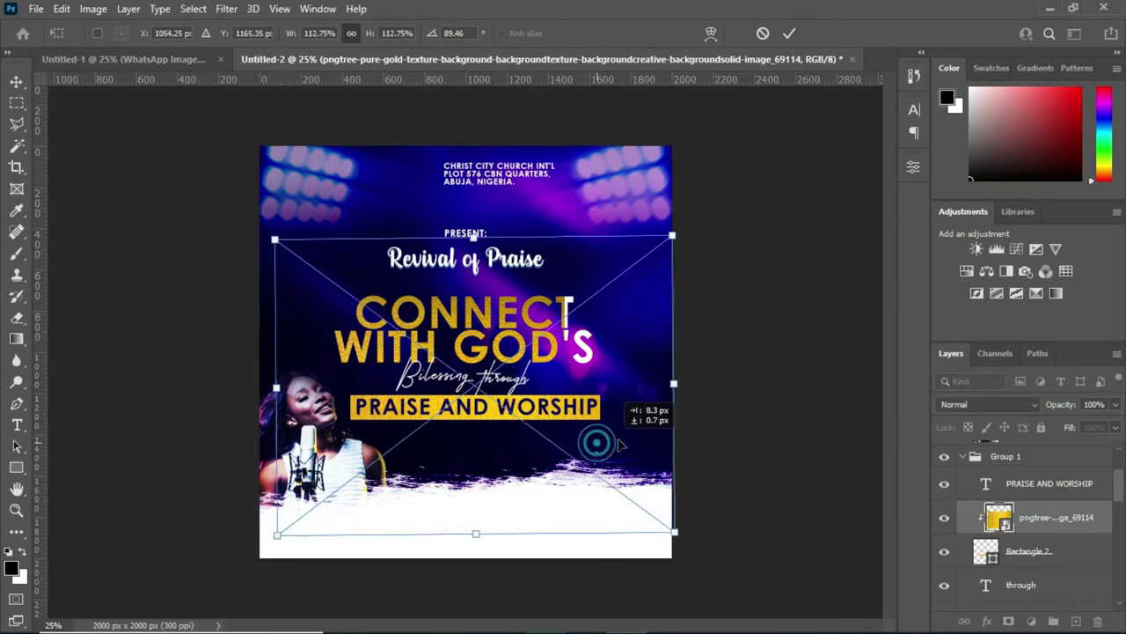
{"action": "left_click_drag", "start_coordinate": [593, 446], "coordinate": [606, 443]}
{"action": "left_click_drag", "start_coordinate": [688, 225], "coordinate": [594, 301]}
{"action": "left_click_drag", "start_coordinate": [506, 435], "coordinate": [555, 451]}
{"action": "left_click", "coordinate": [789, 34]}
Shift the gold texture with Ctrl+T so it covers the headline's final letters
{"action": "scroll", "coordinate": [1028, 502], "scroll_direction": "down", "scroll_amount": 1}
{"action": "scroll", "coordinate": [997, 482], "scroll_direction": "up", "scroll_amount": 2}
{"action": "left_click", "coordinate": [967, 480]}
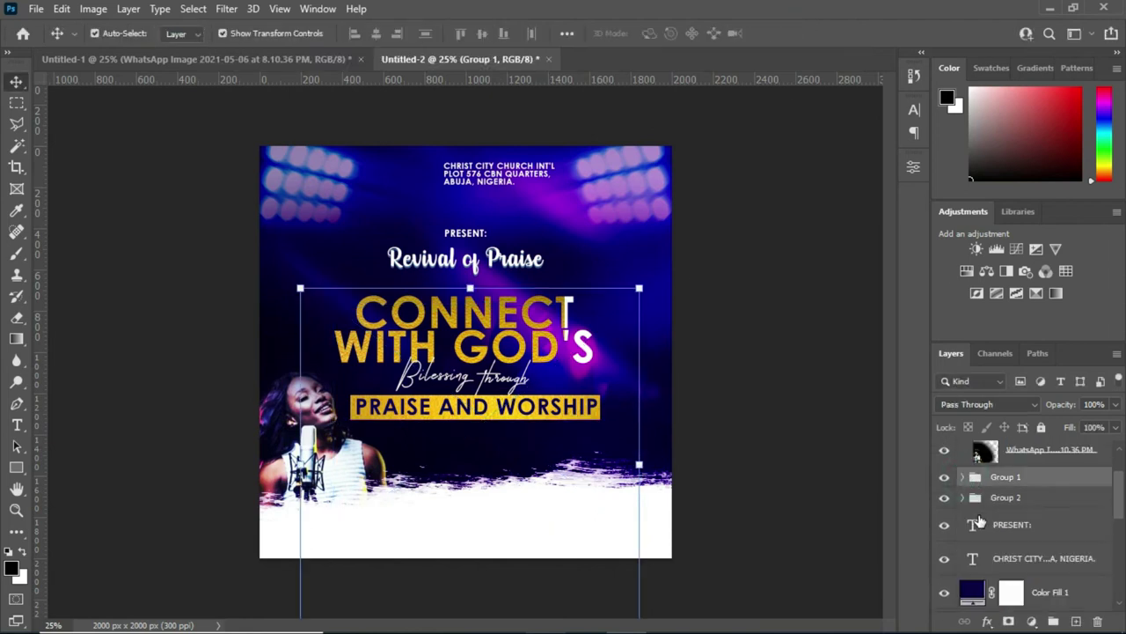
{"action": "left_click", "coordinate": [968, 481]}
{"action": "scroll", "coordinate": [1027, 507], "scroll_direction": "down", "scroll_amount": 3}
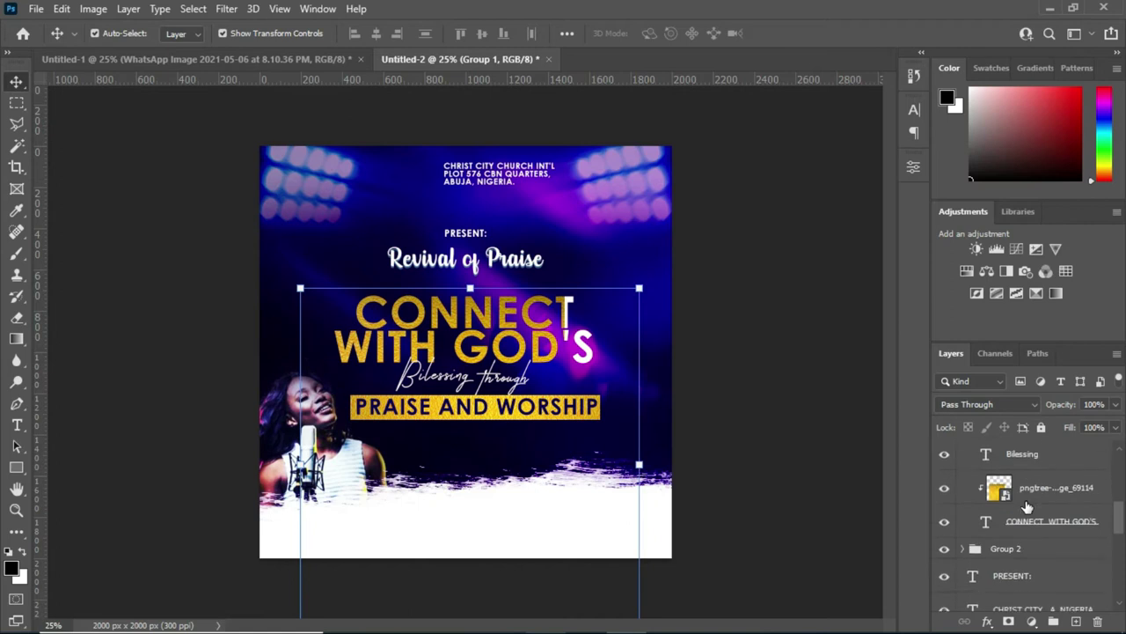
{"action": "left_click", "coordinate": [1023, 490]}
{"action": "key", "text": "ctrl+t"}
{"action": "left_click_drag", "start_coordinate": [538, 291], "coordinate": [563, 279]}
{"action": "left_click", "coordinate": [790, 32]}
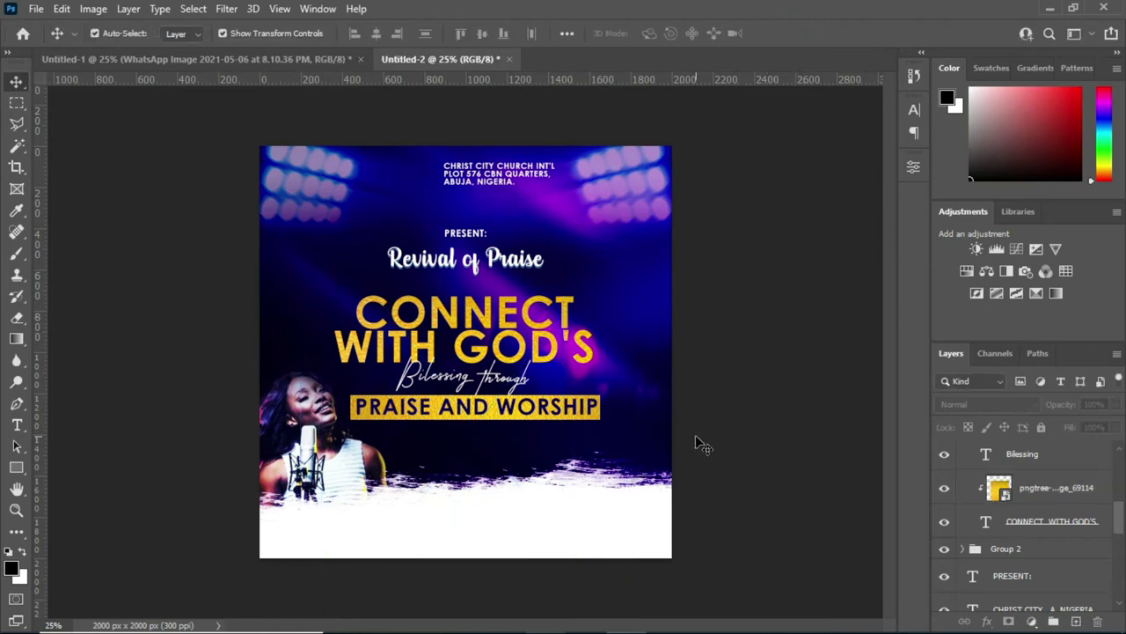
Look up the date 'OCTOBER,' in the Notepad flyer notes
{"action": "left_click", "coordinate": [746, 625]}
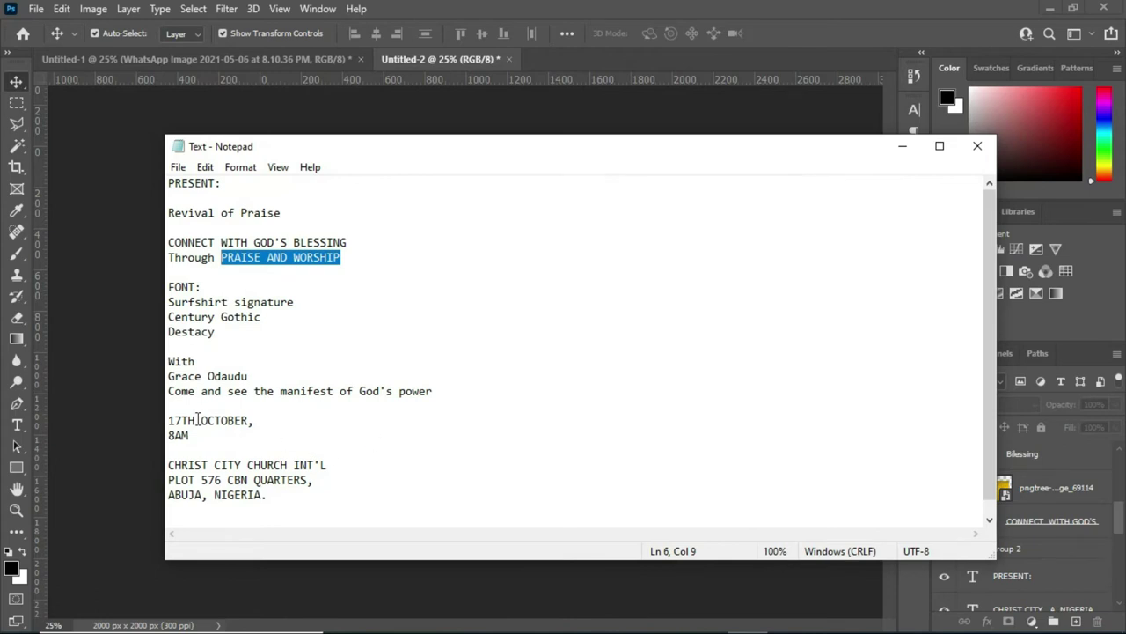
{"action": "left_click_drag", "start_coordinate": [201, 420], "coordinate": [255, 421]}
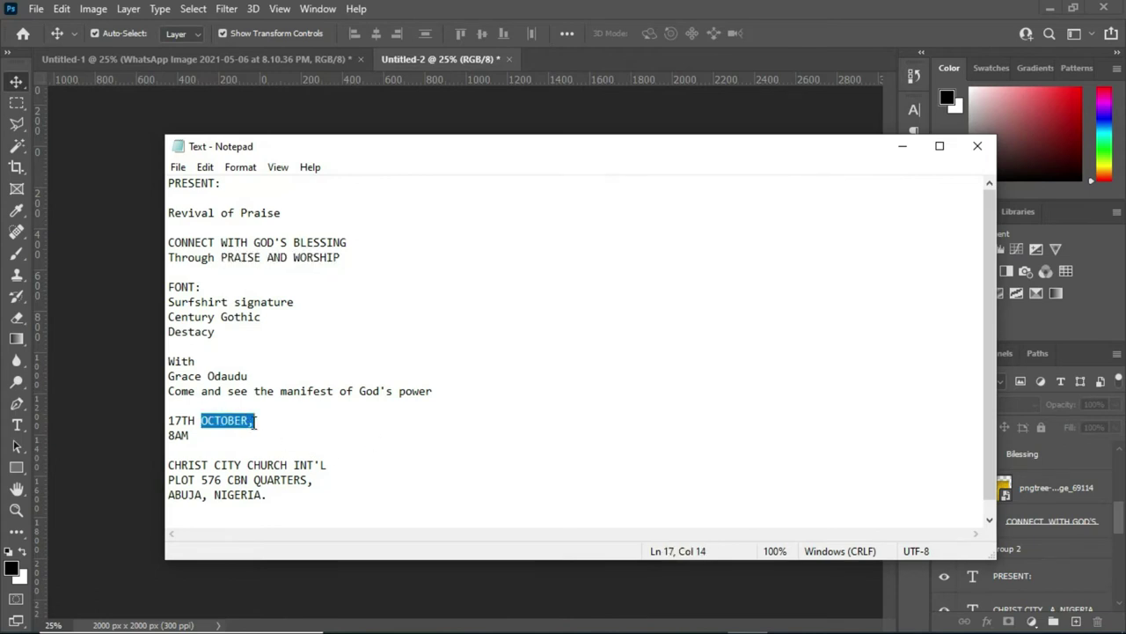
{"action": "left_click", "coordinate": [902, 146]}
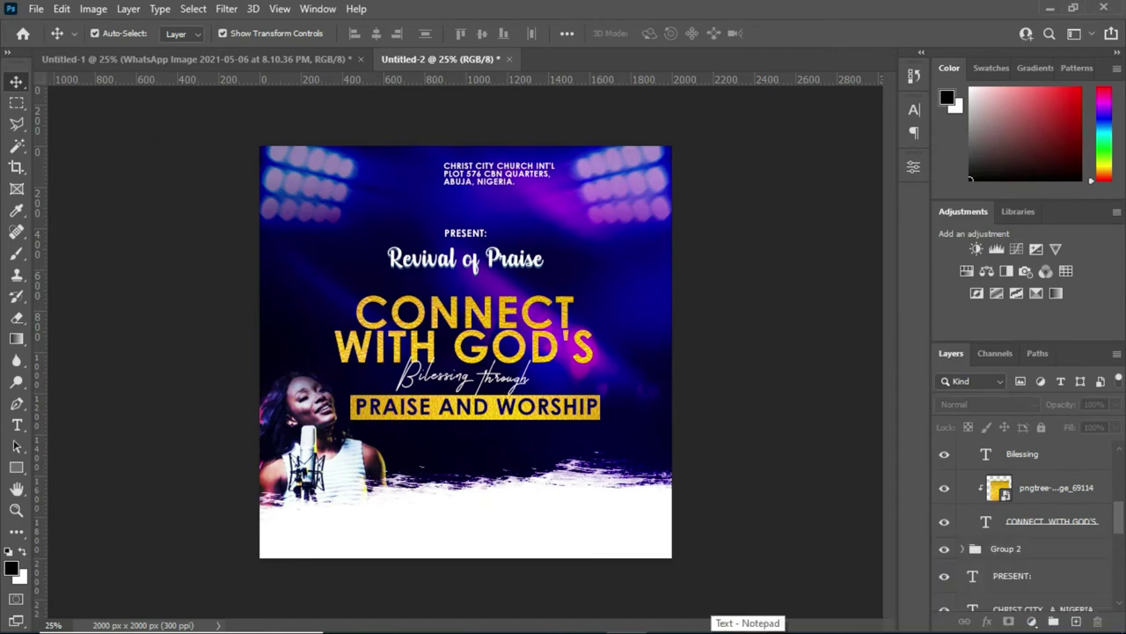
Duplicate the PRESENT: text layer and move the copy down into the bottom white area
{"action": "left_click", "coordinate": [471, 236]}
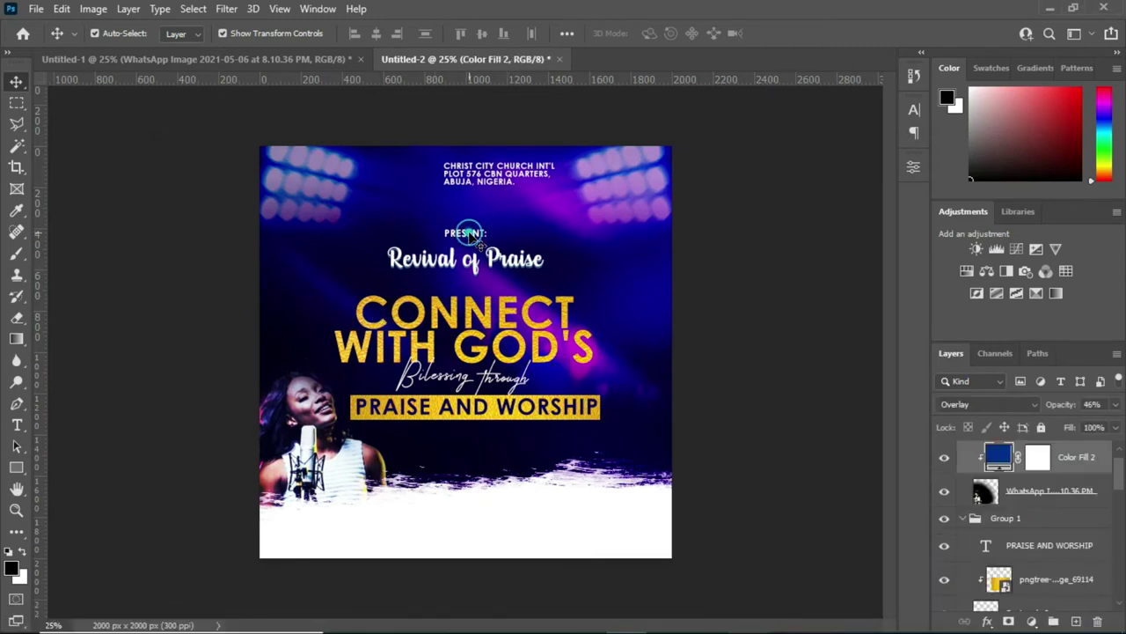
{"action": "right_click", "coordinate": [473, 236]}
{"action": "left_click", "coordinate": [510, 284]}
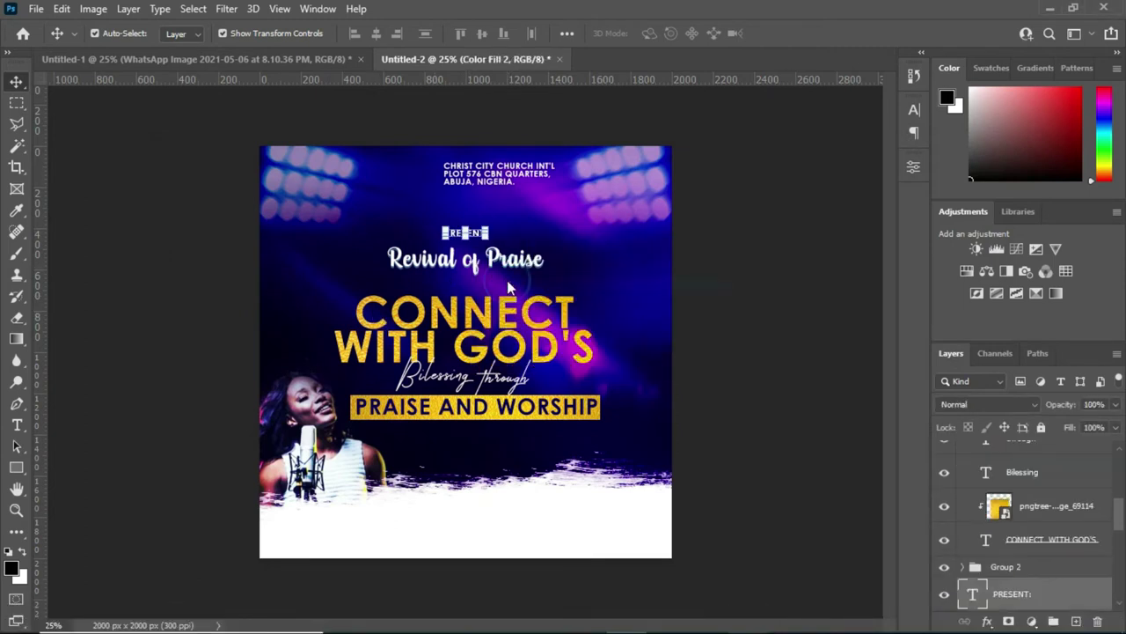
{"action": "left_click_drag", "start_coordinate": [465, 232], "coordinate": [474, 234]}
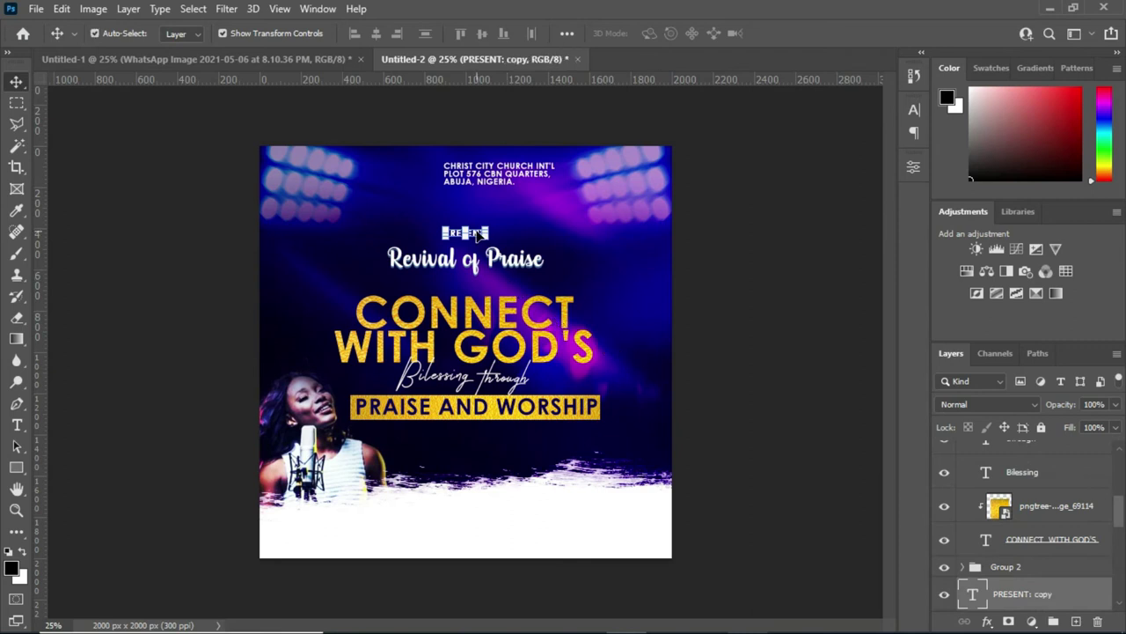
{"action": "mouse_move", "coordinate": [479, 236]}
{"action": "left_mouse_down"}
{"action": "mouse_move", "coordinate": [395, 558]}
{"action": "mouse_move", "coordinate": [370, 570]}
{"action": "left_mouse_up"}
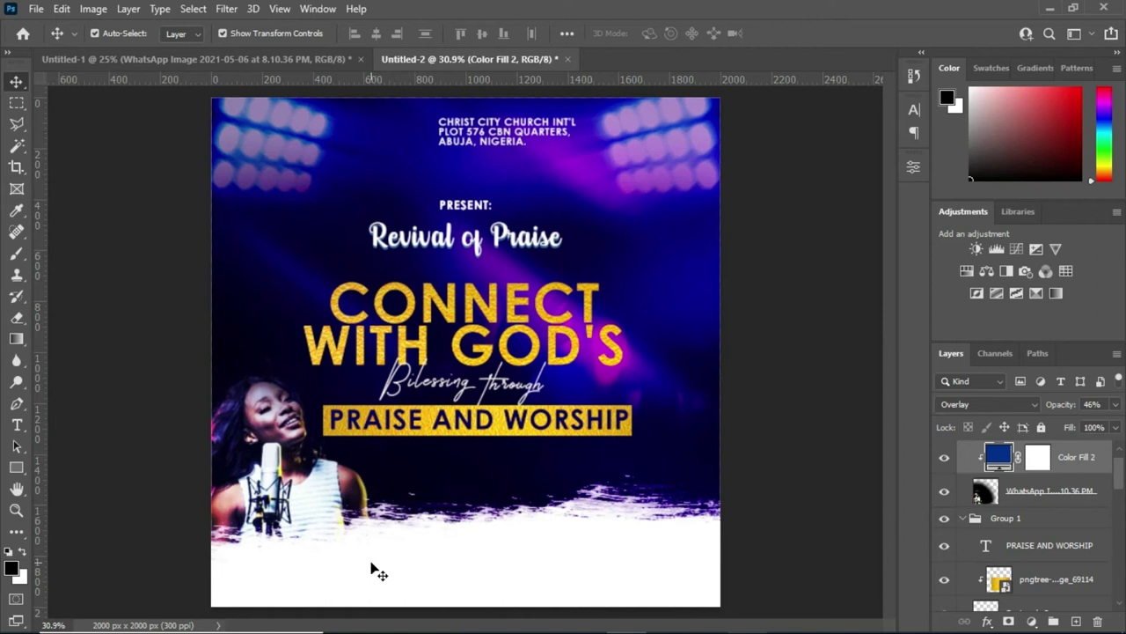
{"action": "right_click", "coordinate": [482, 207]}
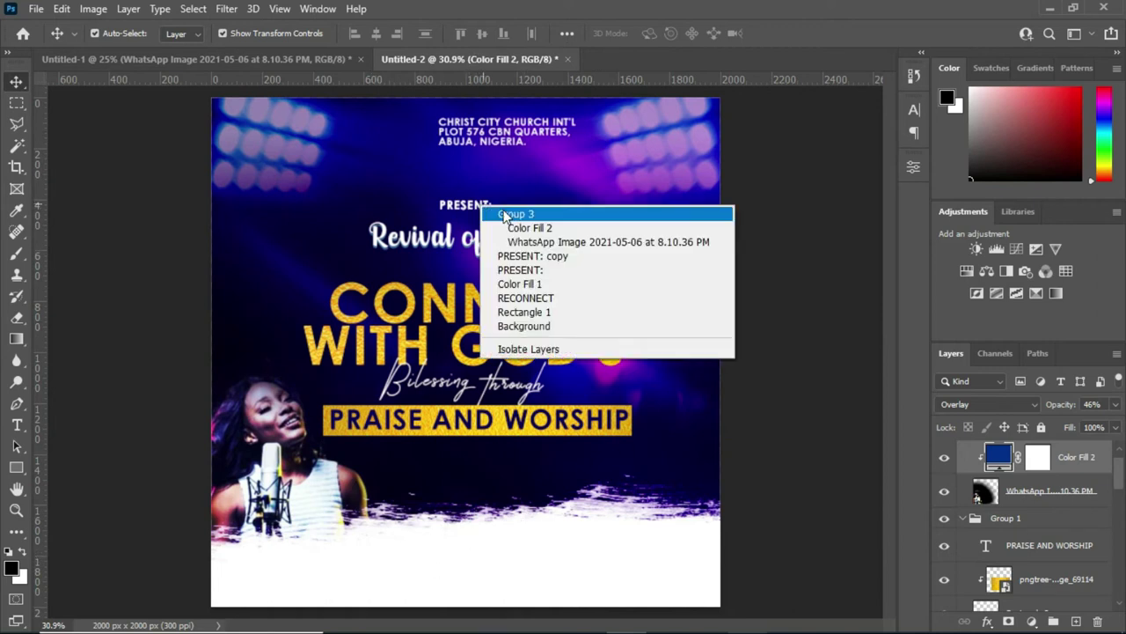
{"action": "key", "text": "ctrl+g"}
Hide Group 3's singer photo and move the PRESENT: copy to the bottom white area
{"action": "left_click", "coordinate": [959, 450]}
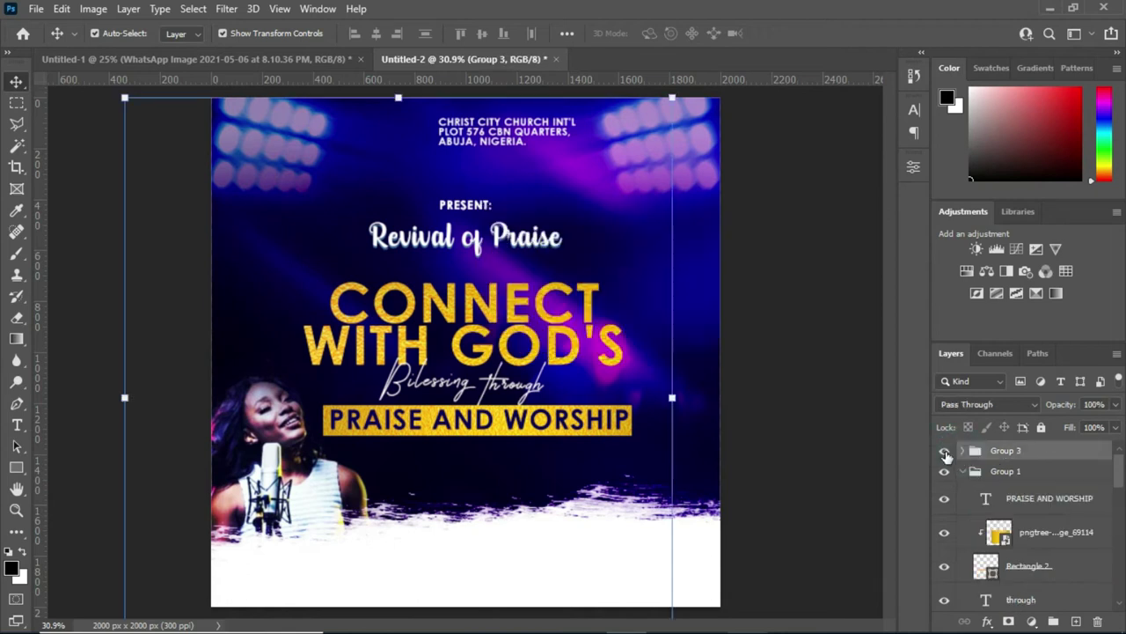
{"action": "left_click", "coordinate": [945, 451]}
{"action": "left_click", "coordinate": [471, 210]}
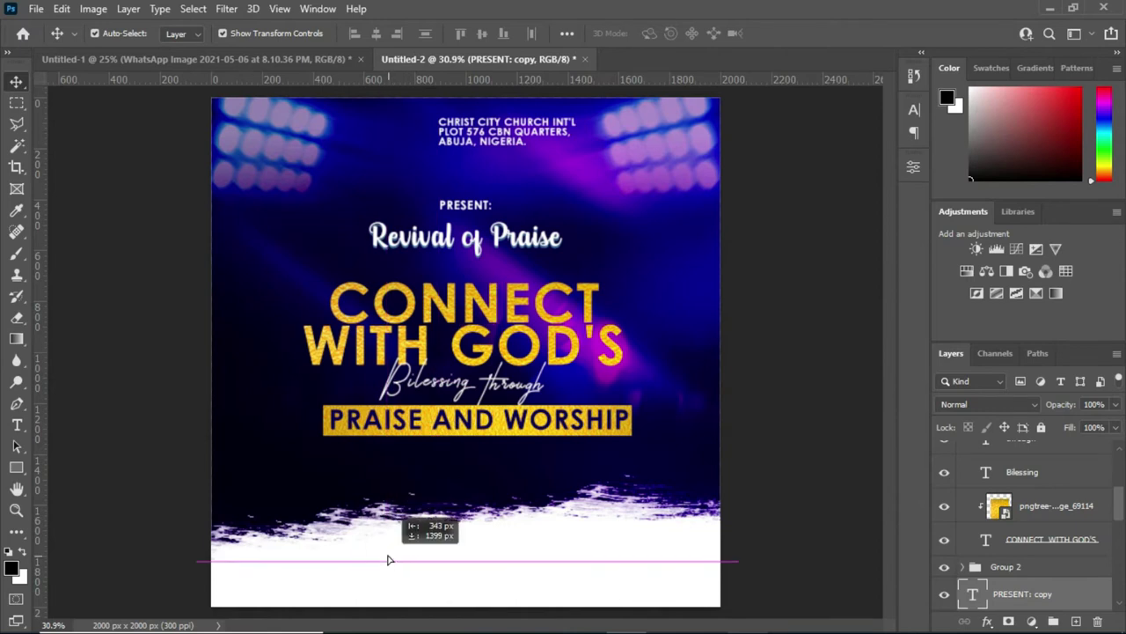
{"action": "left_click_drag", "start_coordinate": [476, 206], "coordinate": [366, 563]}
Set the copied text's colour to a navy blue sampled from the flyer
{"action": "key", "text": "t"}
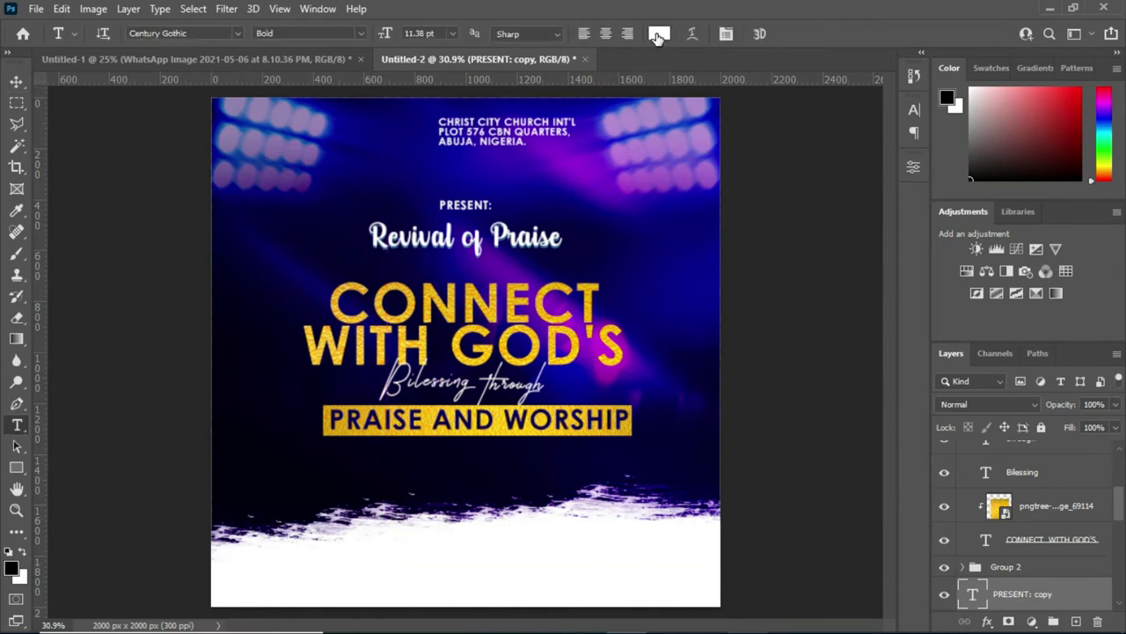
{"action": "left_click", "coordinate": [659, 35]}
{"action": "left_click", "coordinate": [291, 365]}
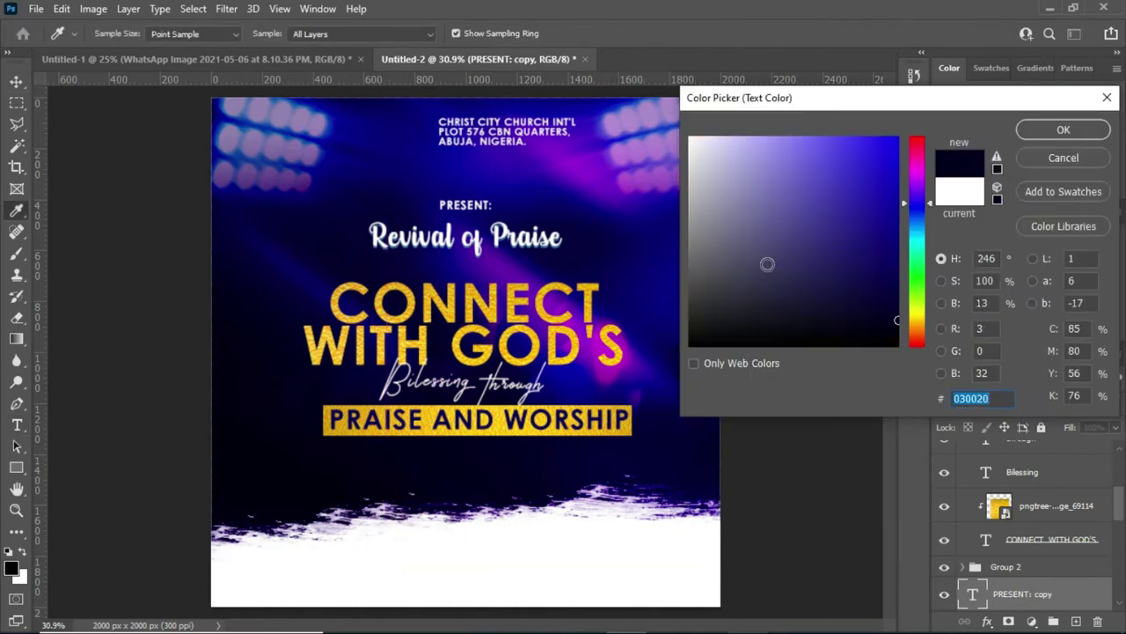
{"action": "left_click", "coordinate": [898, 236]}
{"action": "left_click", "coordinate": [671, 373]}
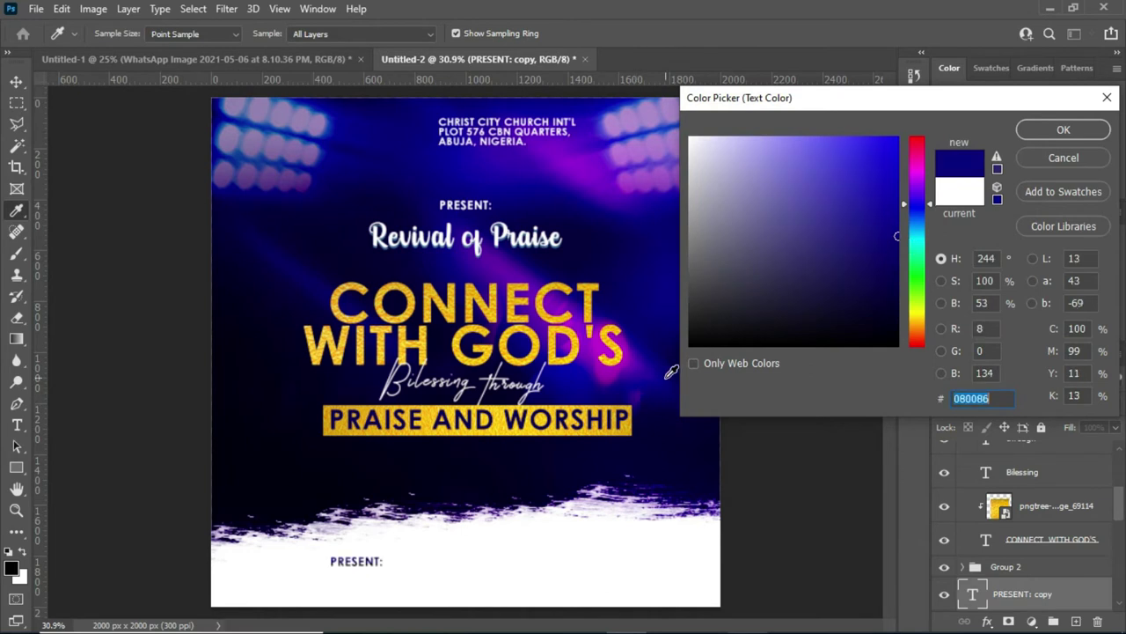
{"action": "left_click", "coordinate": [1063, 129]}
Retype the copy as 'OCTOBER,' in white, just below the PRAISE AND WORSHIP banner
{"action": "double_click", "coordinate": [364, 564]}
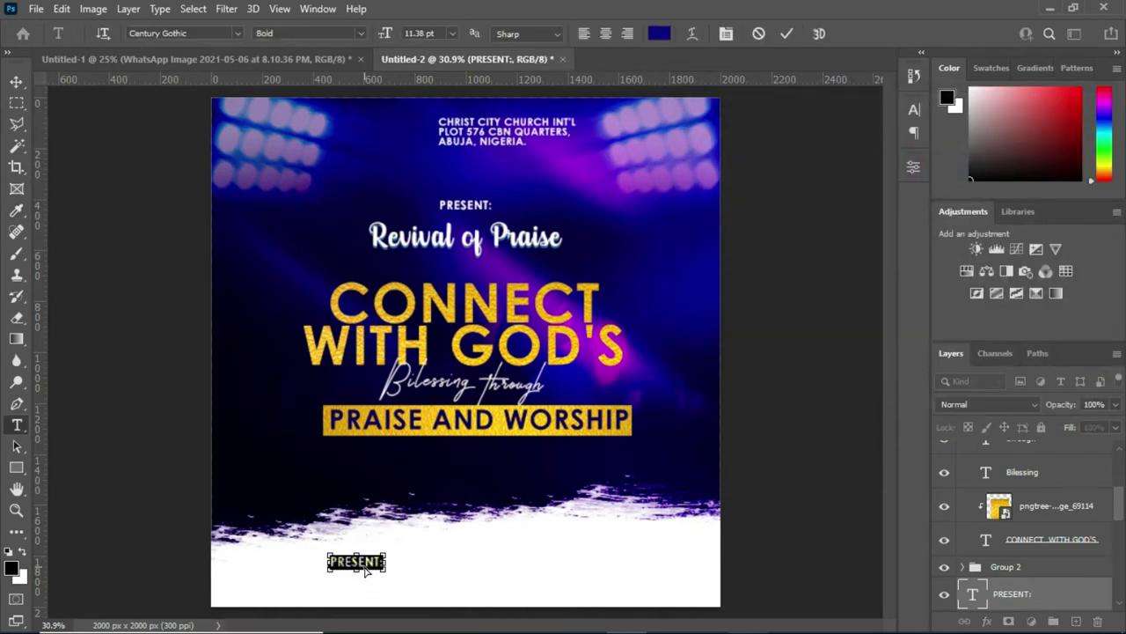
{"action": "type", "text": "OCTOBER"}
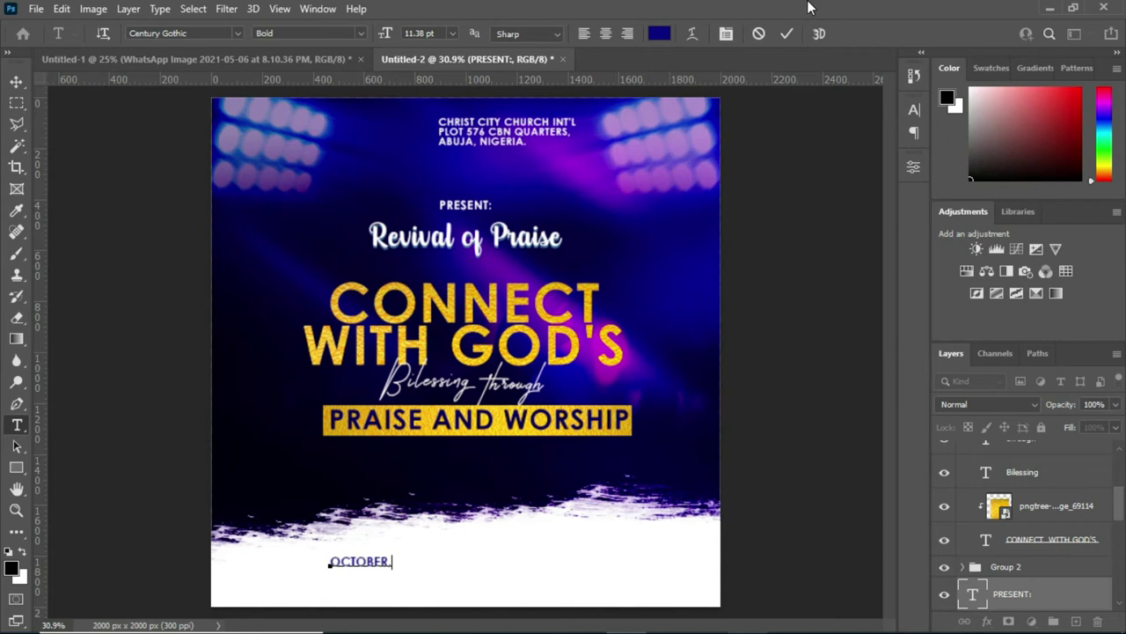
{"action": "key", "text": "ctrl+Return"}
{"action": "left_click_drag", "start_coordinate": [368, 568], "coordinate": [425, 460]}
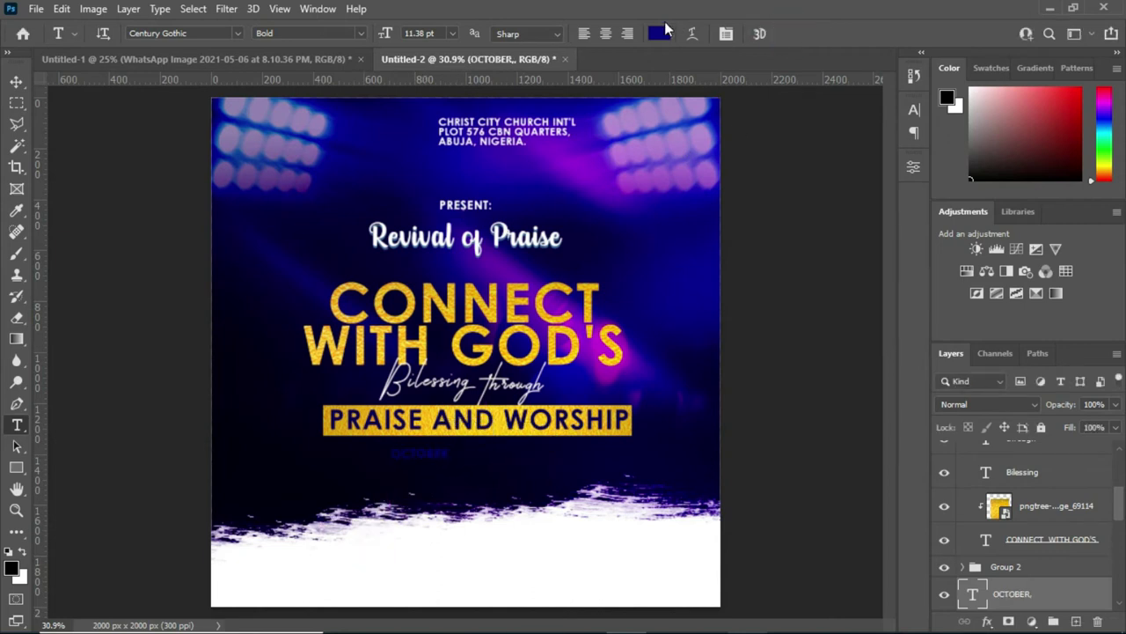
{"action": "left_click", "coordinate": [659, 34]}
{"action": "left_click", "coordinate": [691, 138]}
{"action": "left_click", "coordinate": [1063, 129]}
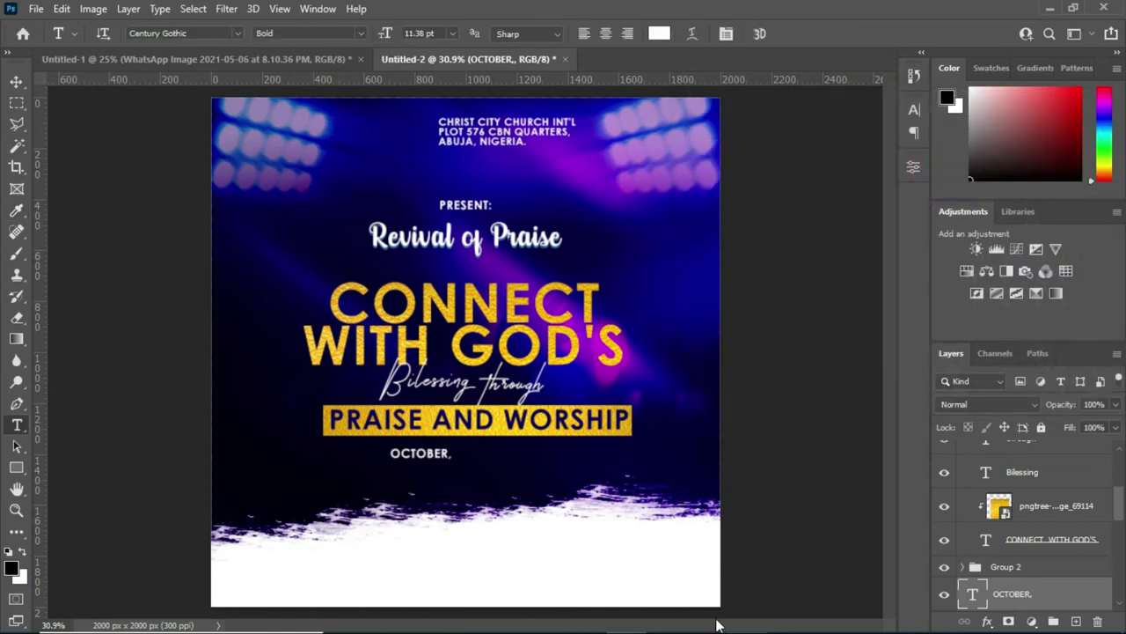
Check the notes for '17TH', then duplicate the OCTOBER, layer beneath the original
{"action": "left_click", "coordinate": [750, 619]}
{"action": "left_click_drag", "start_coordinate": [196, 421], "coordinate": [167, 421]}
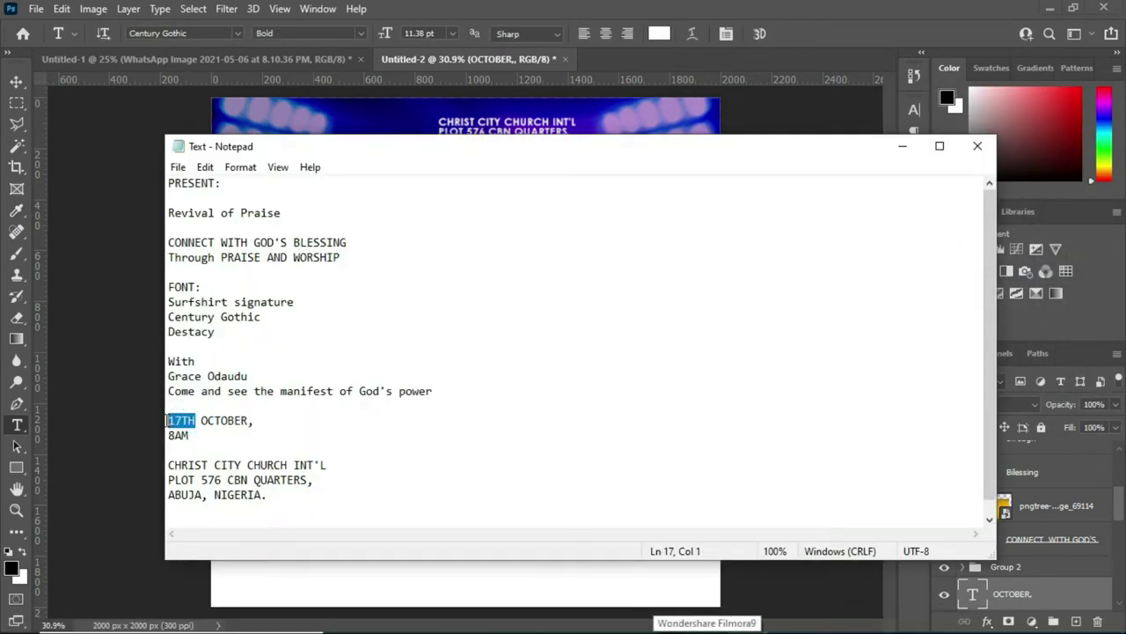
{"action": "left_click", "coordinate": [902, 146]}
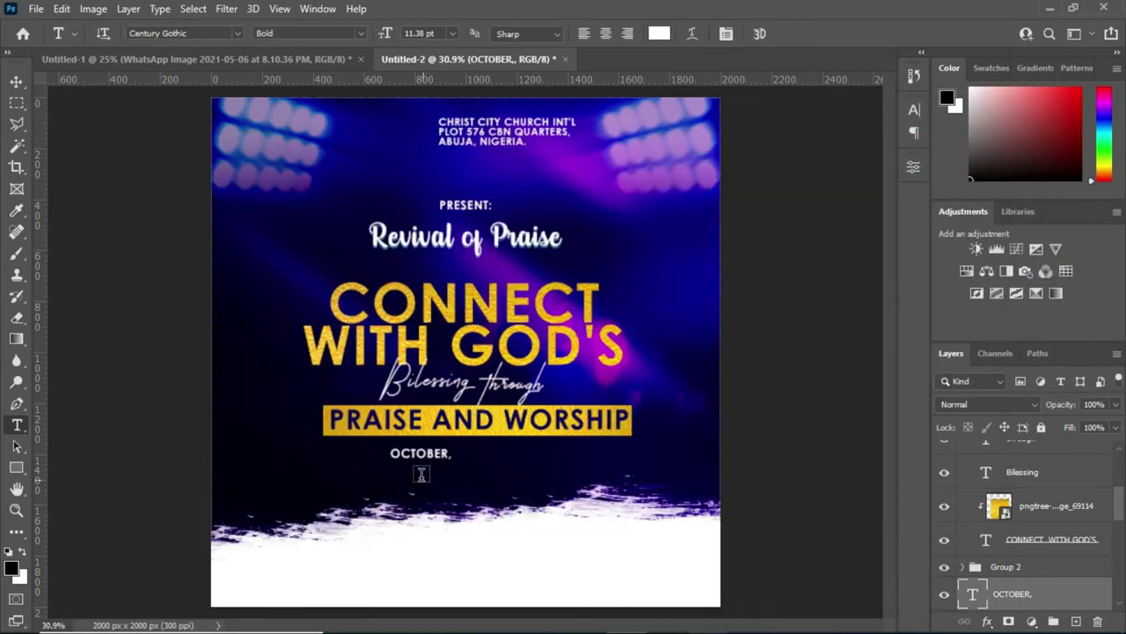
{"action": "left_click_drag", "start_coordinate": [1041, 596], "coordinate": [1012, 452]}
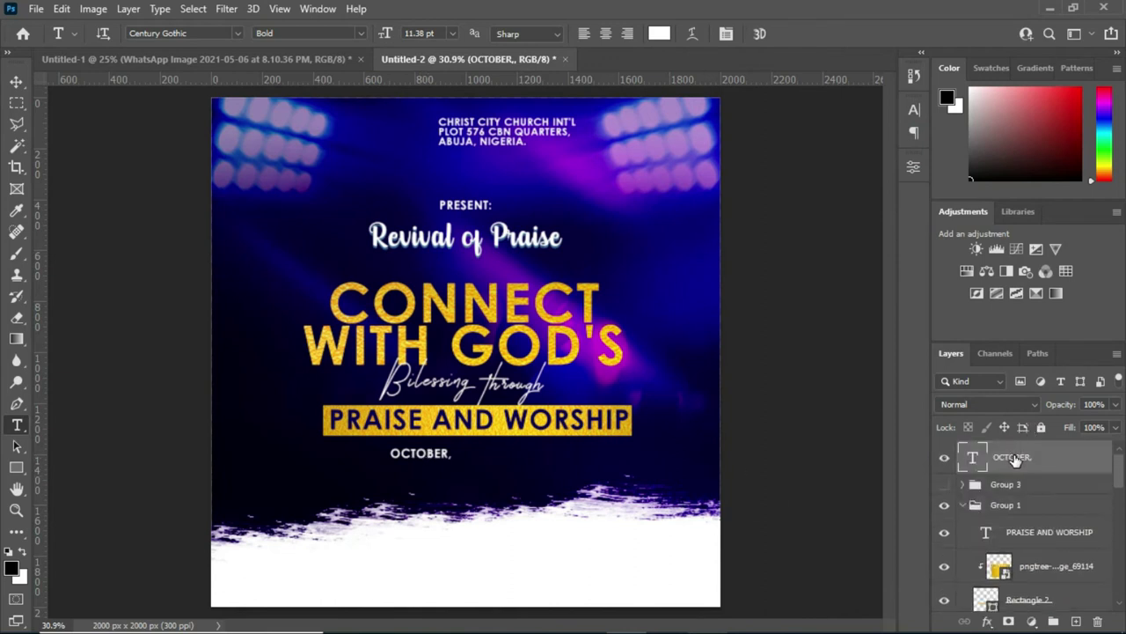
{"action": "key", "text": "ctrl+j"}
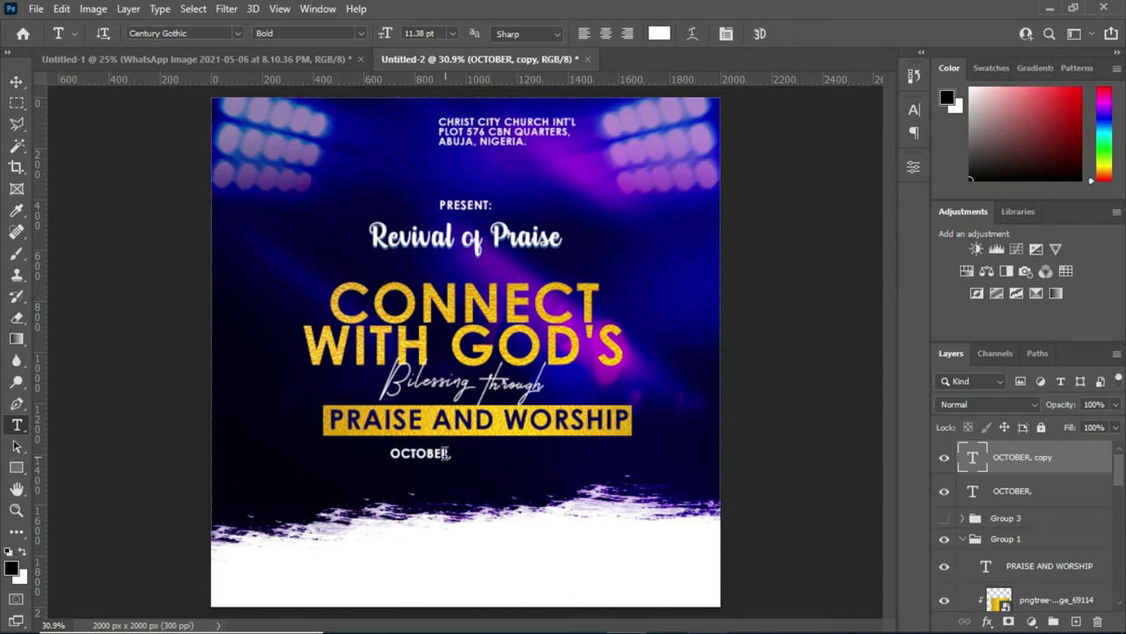
{"action": "left_click_drag", "start_coordinate": [445, 464], "coordinate": [444, 476]}
Retype the copy as '17TH' at 25 pt below OCTOBER, and look up '8AM' in the notes
{"action": "left_click", "coordinate": [432, 466]}
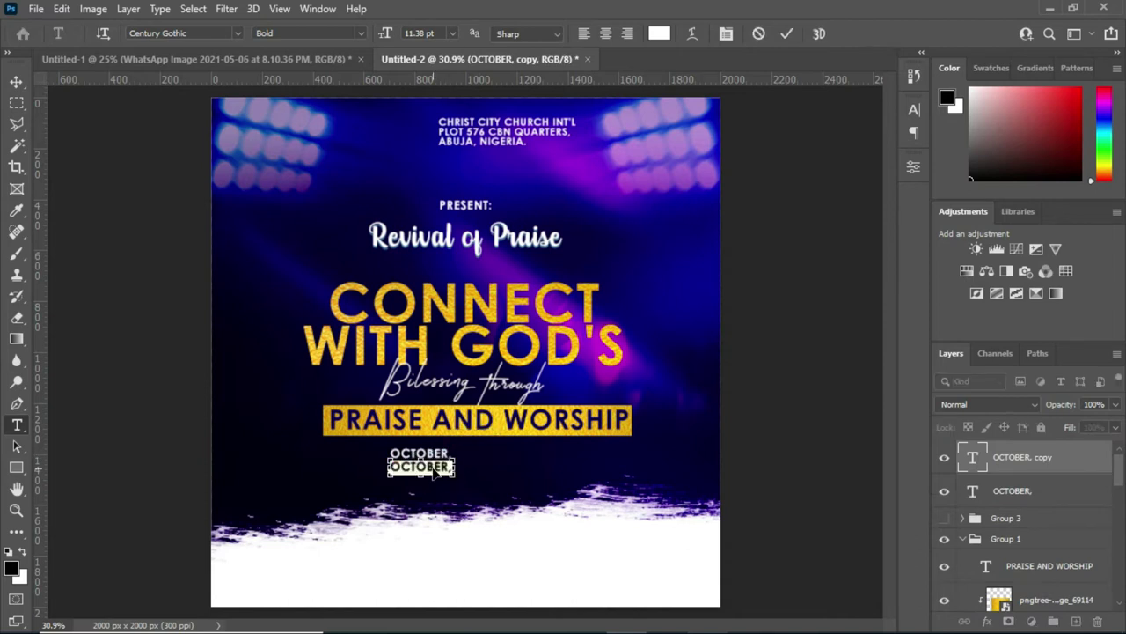
{"action": "type", "text": "17TH"}
{"action": "key", "text": "ctrl+Return"}
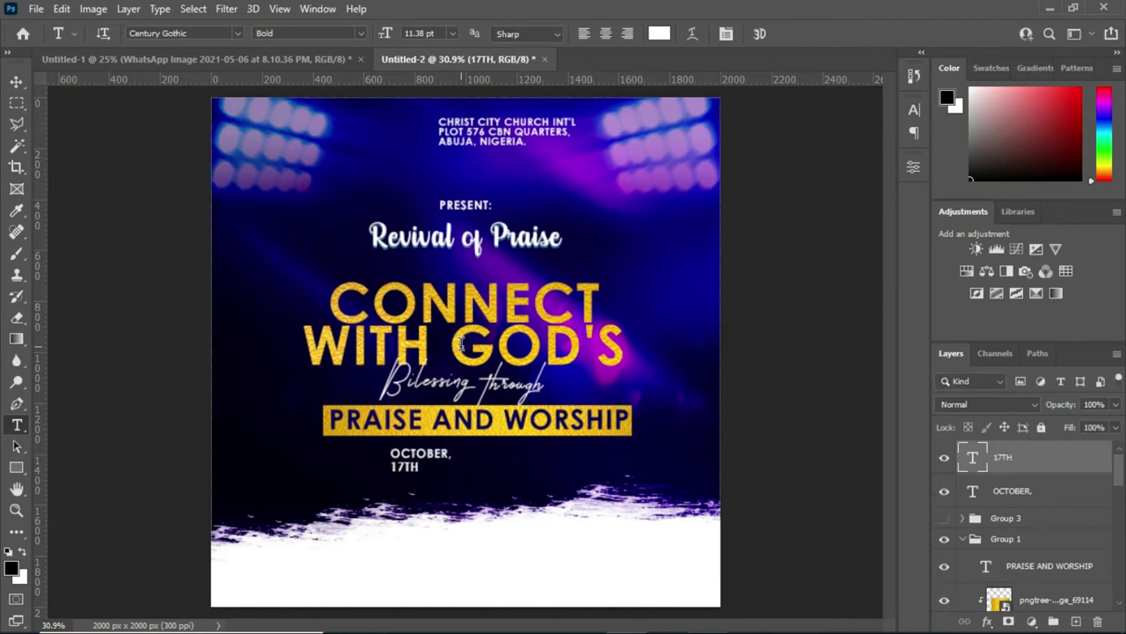
{"action": "left_click_drag", "start_coordinate": [384, 34], "coordinate": [390, 33]}
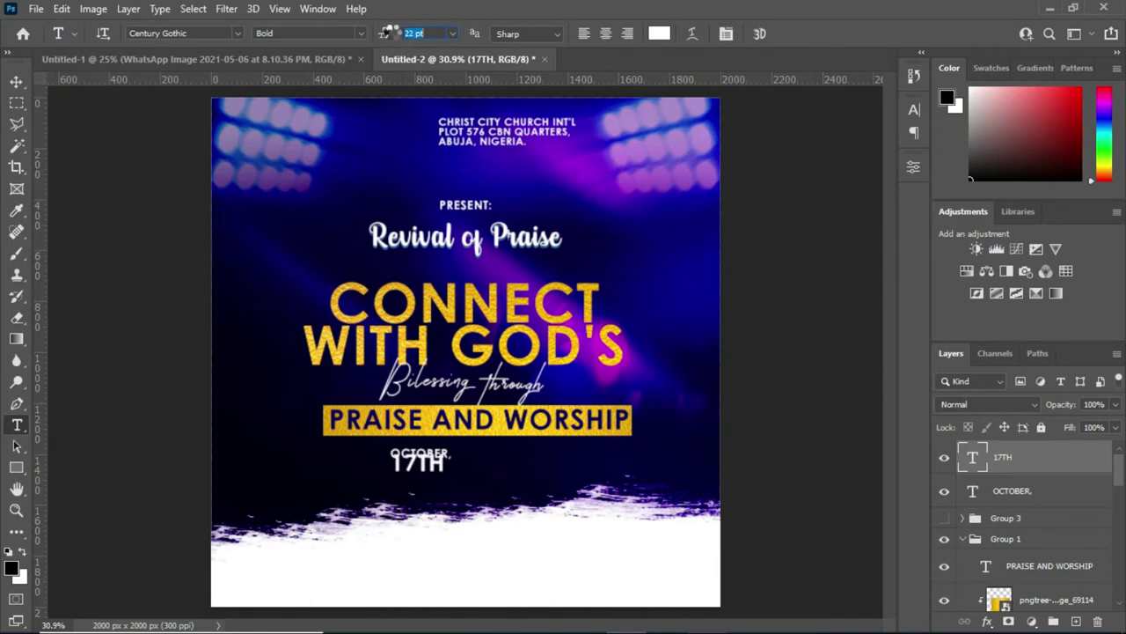
{"action": "left_click_drag", "start_coordinate": [420, 466], "coordinate": [419, 473]}
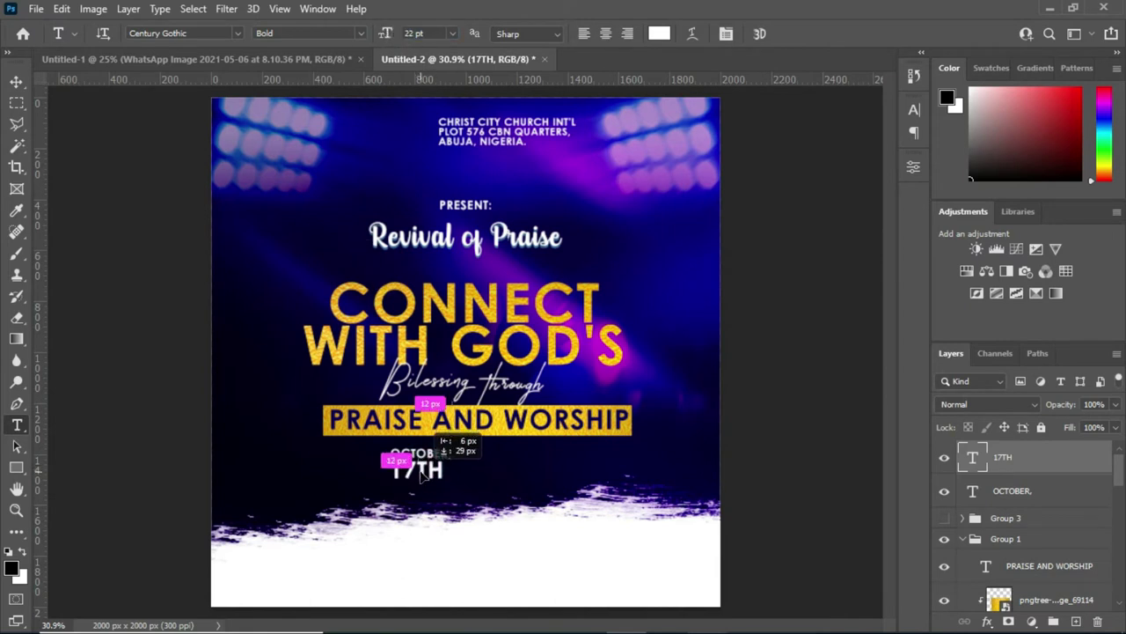
{"action": "left_click_drag", "start_coordinate": [383, 36], "coordinate": [386, 34]}
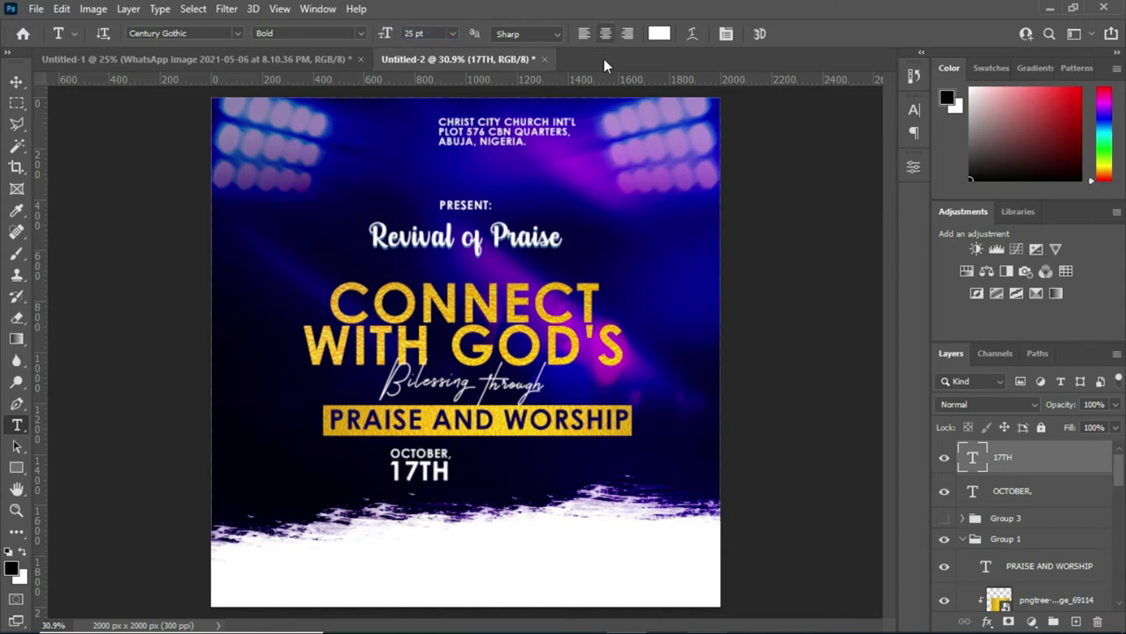
{"action": "left_click", "coordinate": [764, 620]}
{"action": "left_click_drag", "start_coordinate": [193, 435], "coordinate": [167, 434]}
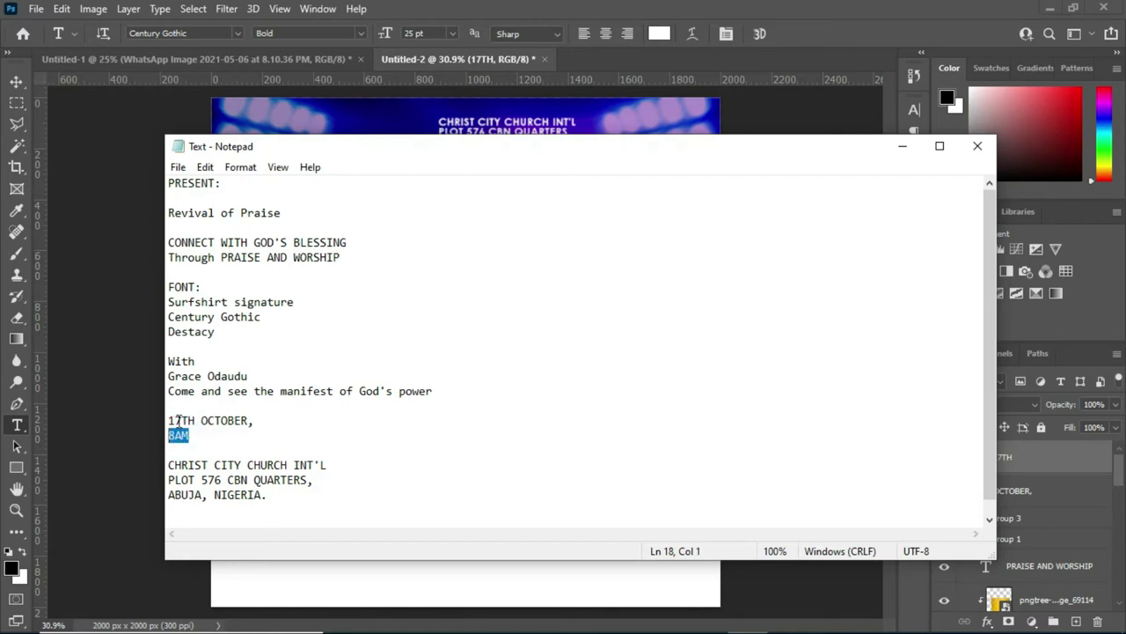
Draw a thin vertical Rectangle 3 bar beside 17TH and fill it yellow
{"action": "left_click", "coordinate": [902, 146]}
{"action": "left_click", "coordinate": [16, 467]}
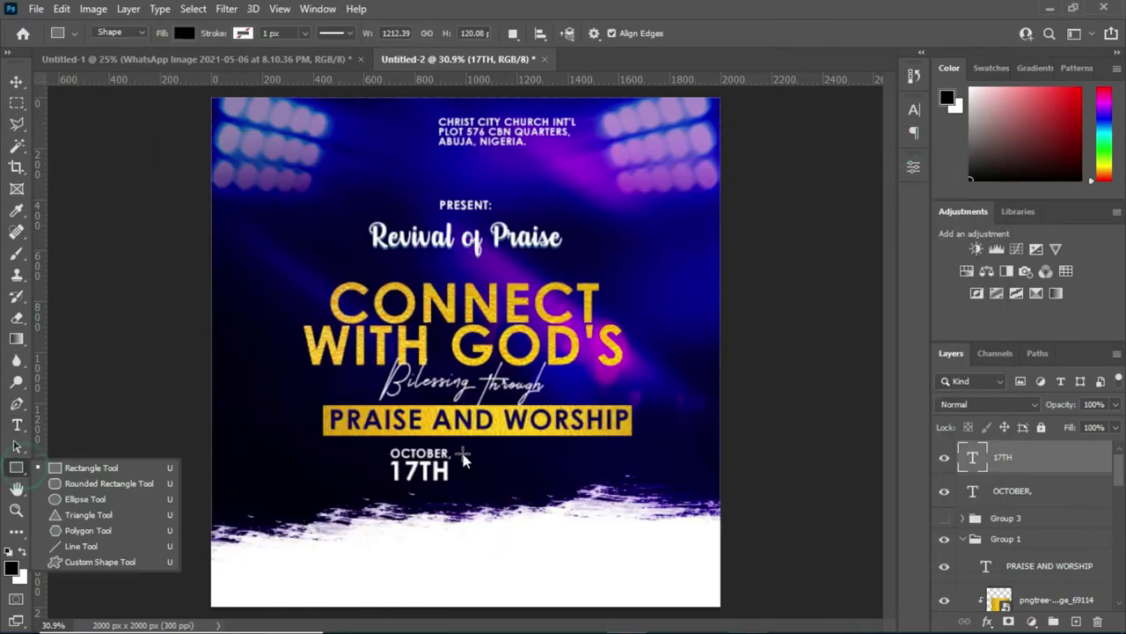
{"action": "left_click_drag", "start_coordinate": [459, 447], "coordinate": [459, 480]}
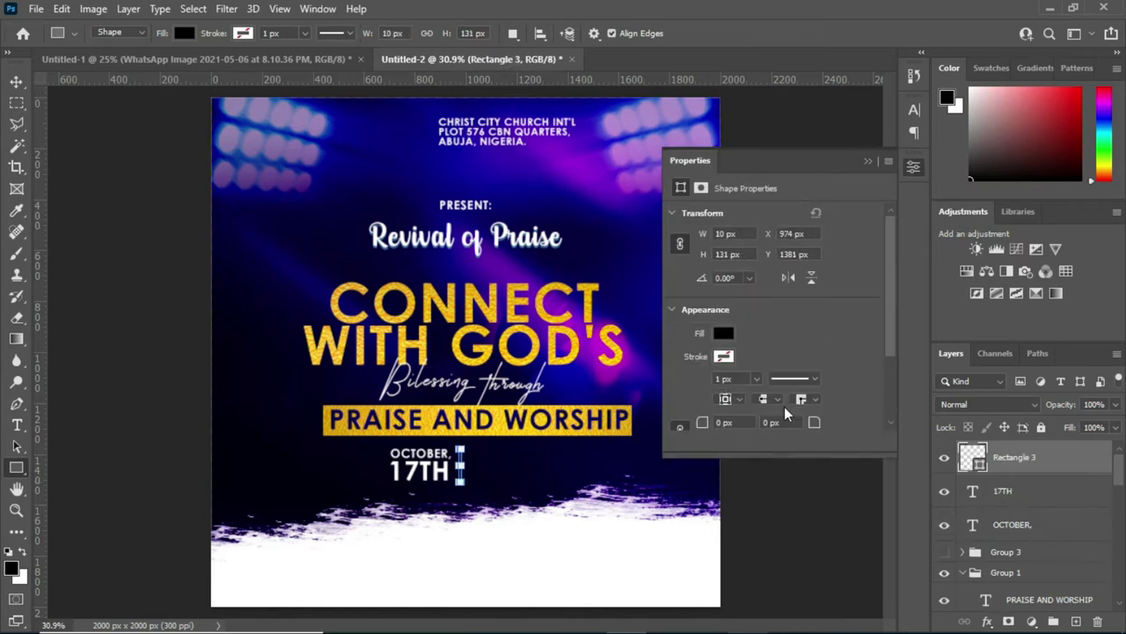
{"action": "left_click", "coordinate": [724, 334]}
{"action": "left_click", "coordinate": [890, 419]}
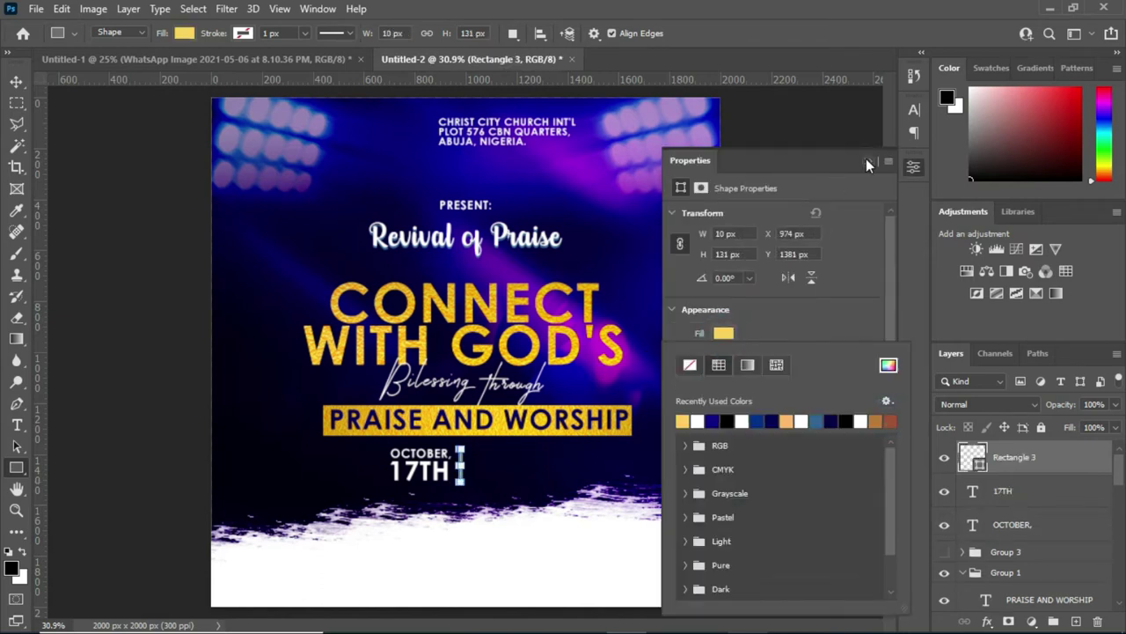
{"action": "left_click", "coordinate": [869, 162]}
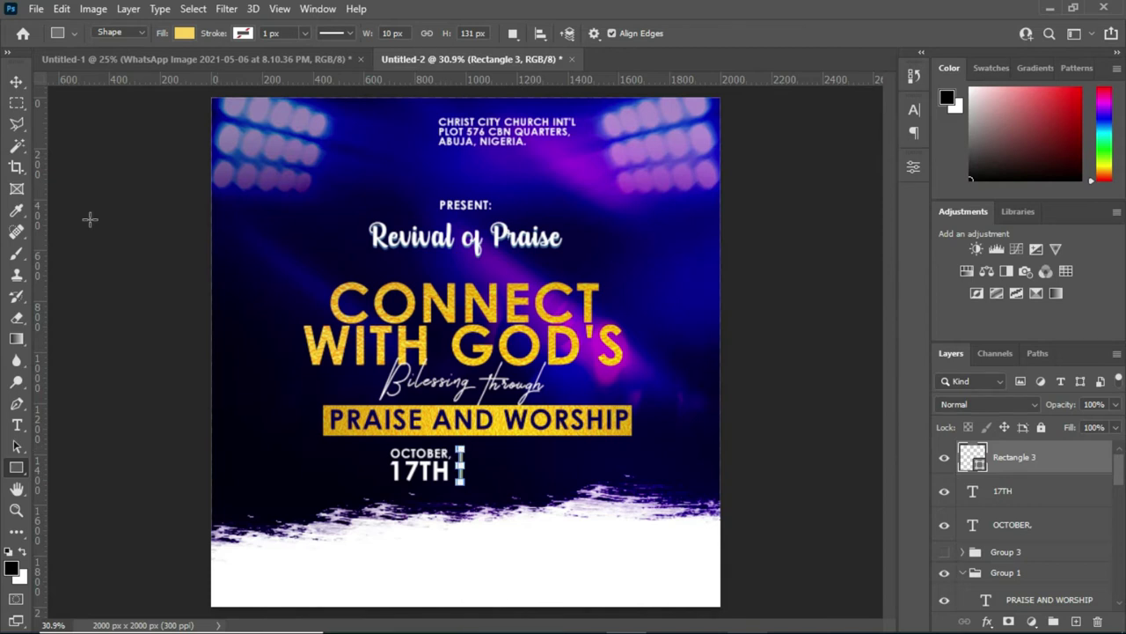
{"action": "left_click", "coordinate": [1016, 523]}
Duplicate the 17TH line, place it right of the yellow bar, and retype it as '8AM'
{"action": "left_click", "coordinate": [1016, 497]}
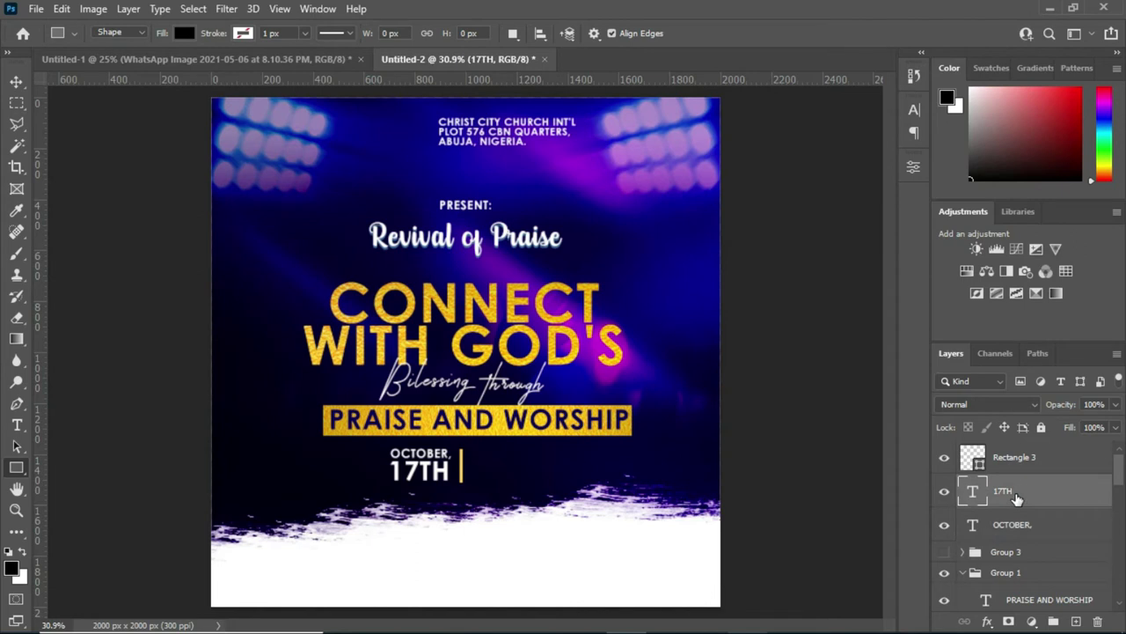
{"action": "key", "text": "ctrl+j"}
{"action": "left_click_drag", "start_coordinate": [1017, 491], "coordinate": [1016, 453]}
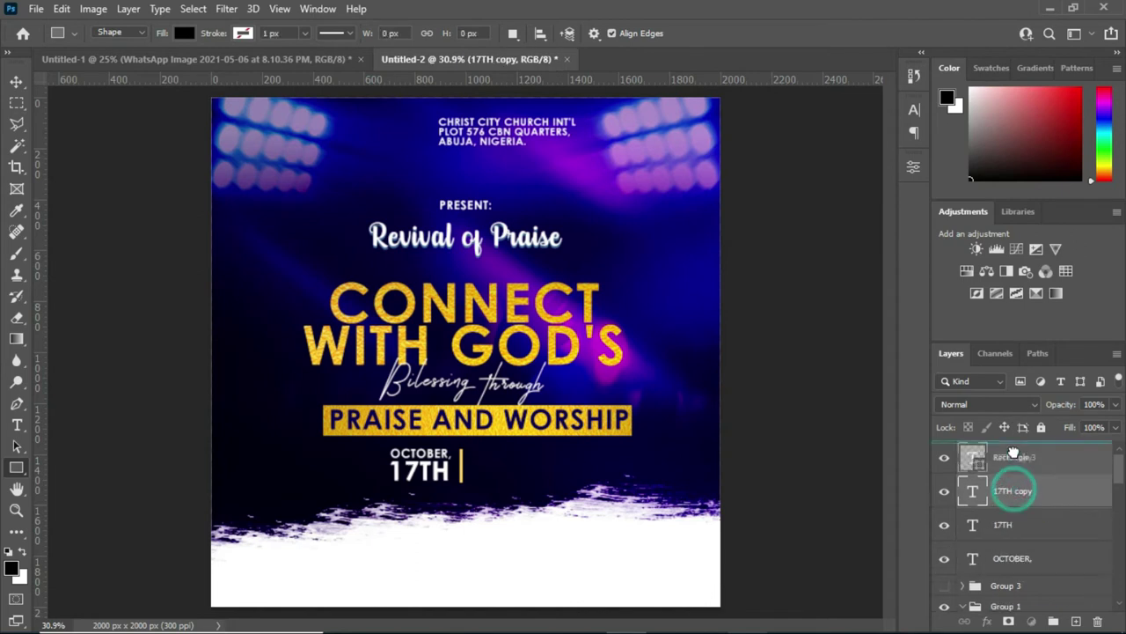
{"action": "key", "text": "v"}
{"action": "left_click_drag", "start_coordinate": [422, 472], "coordinate": [499, 473]}
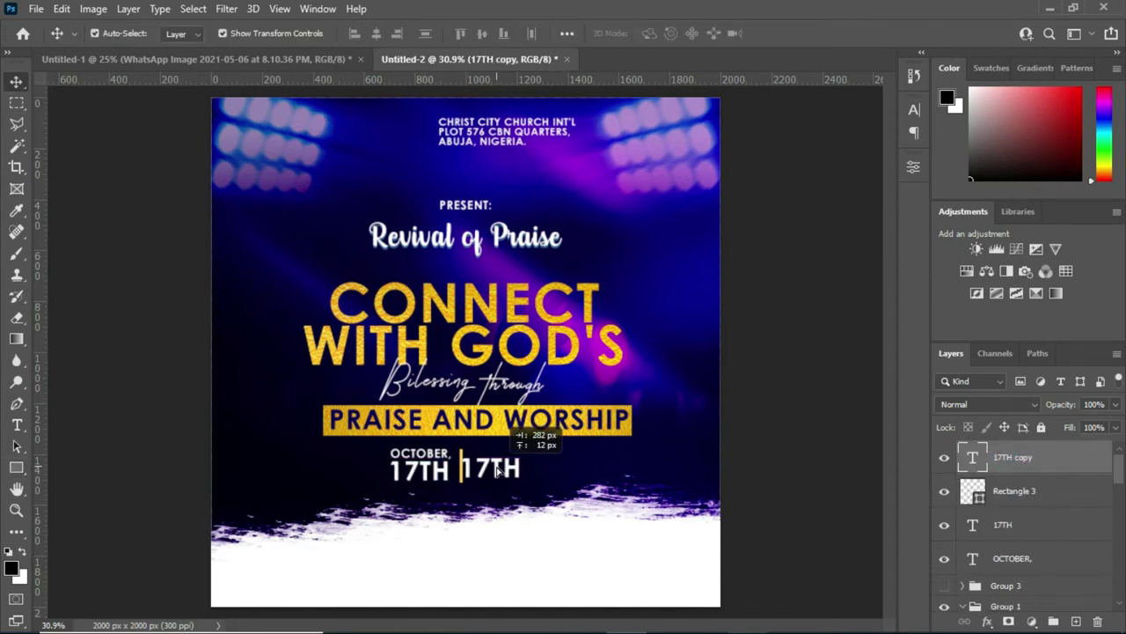
{"action": "key", "text": "t"}
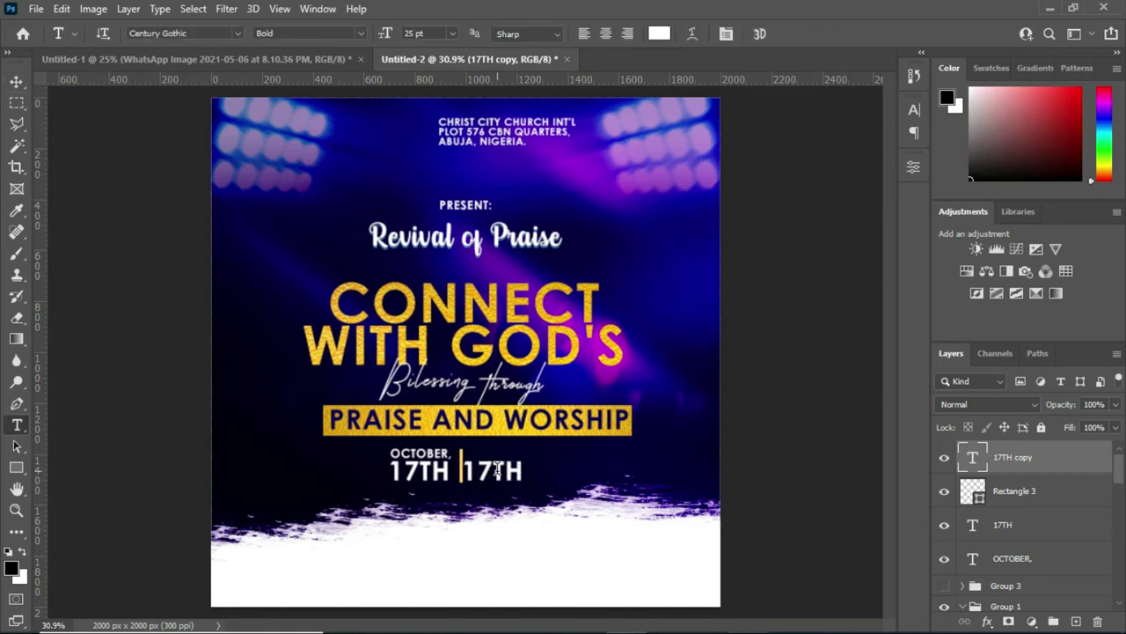
{"action": "double_click", "coordinate": [496, 473]}
{"action": "type", "text": "8AM"}
{"action": "key", "text": "ctrl"}
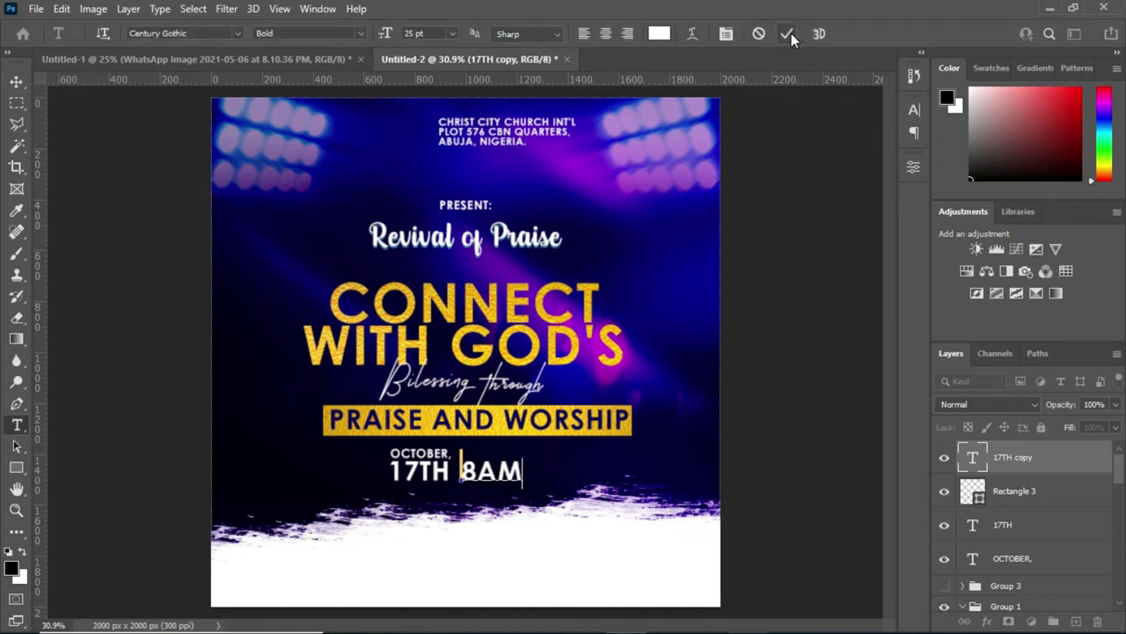
{"action": "key", "text": "ctrl+Return"}
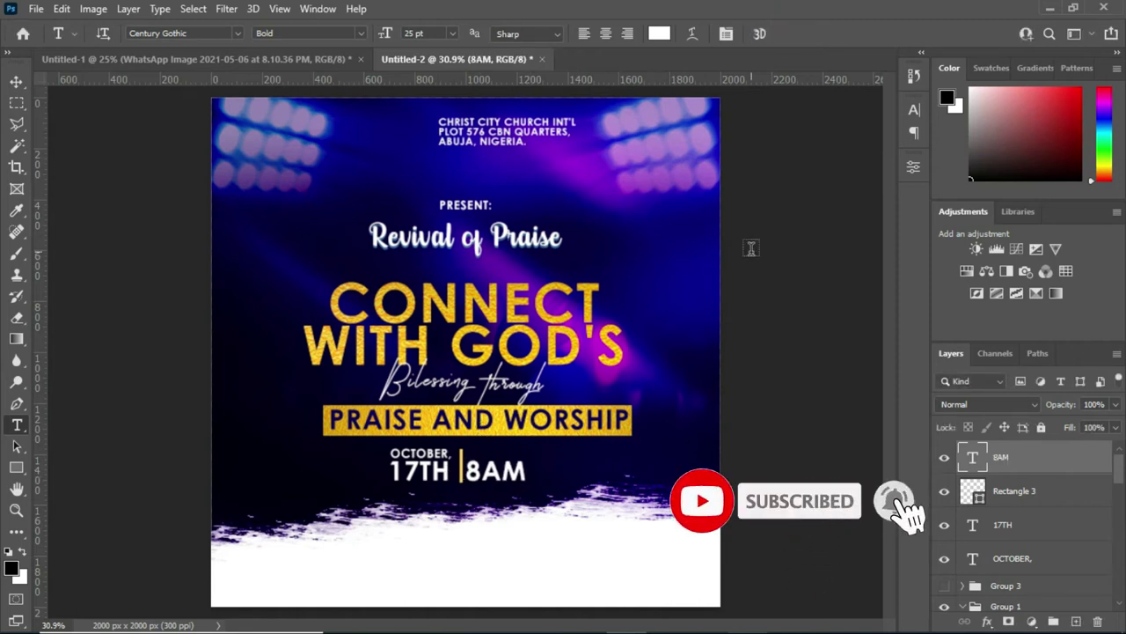
{"action": "left_click", "coordinate": [17, 81]}
Scale the OCTOBER, 17TH | 8AM block to about 110.81%, then select the address in the notes
{"action": "left_click", "coordinate": [1021, 557]}
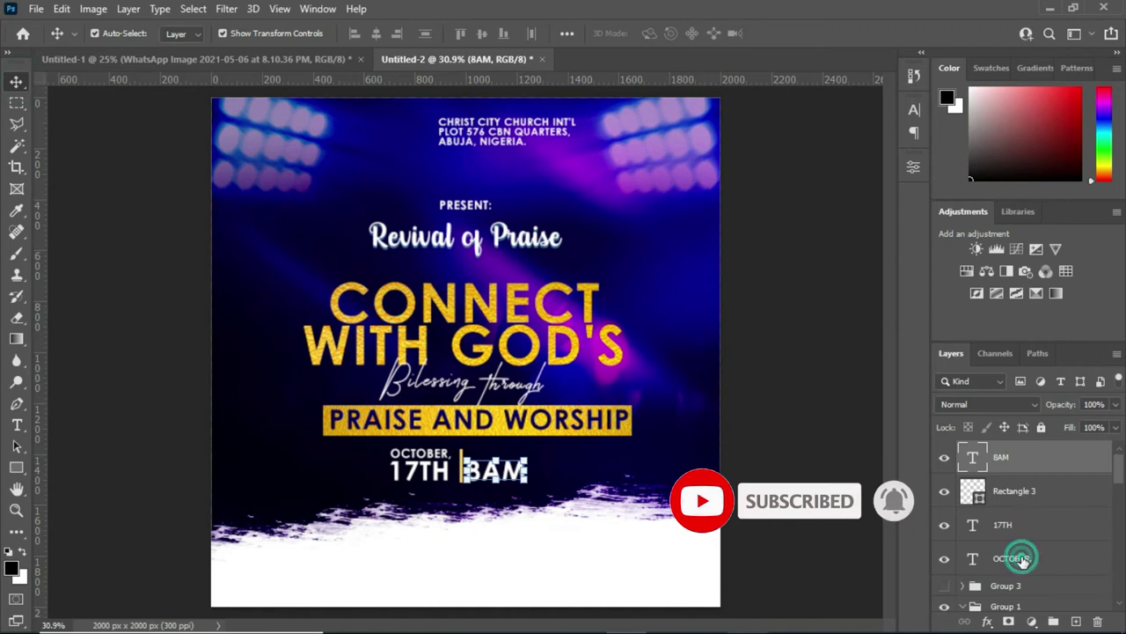
{"action": "left_click", "coordinate": [1010, 453], "text": "shift"}
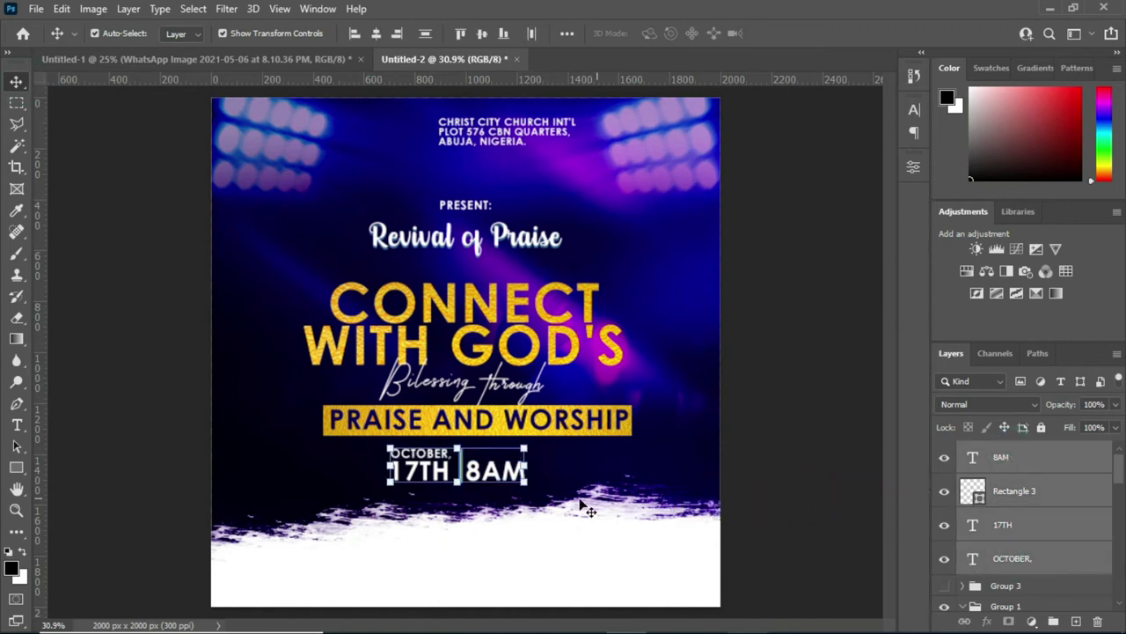
{"action": "mouse_move", "coordinate": [522, 448]}
{"action": "left_mouse_down"}
{"action": "mouse_move", "coordinate": [542, 443]}
{"action": "mouse_move", "coordinate": [482, 462]}
{"action": "left_mouse_up"}
{"action": "left_click", "coordinate": [817, 33]}
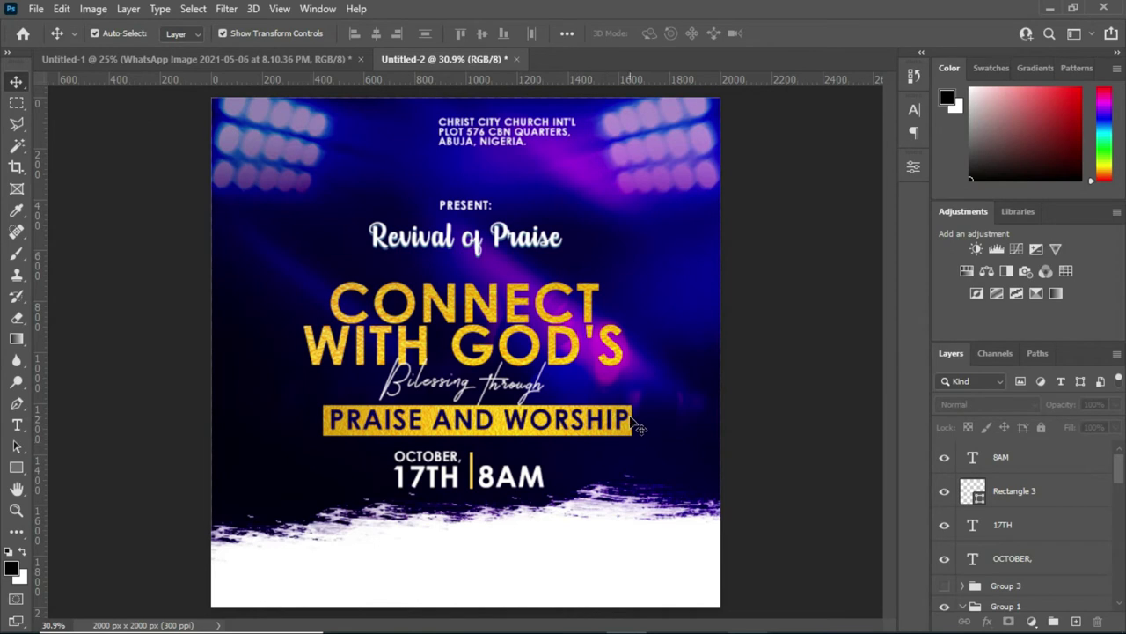
{"action": "left_click", "coordinate": [746, 614]}
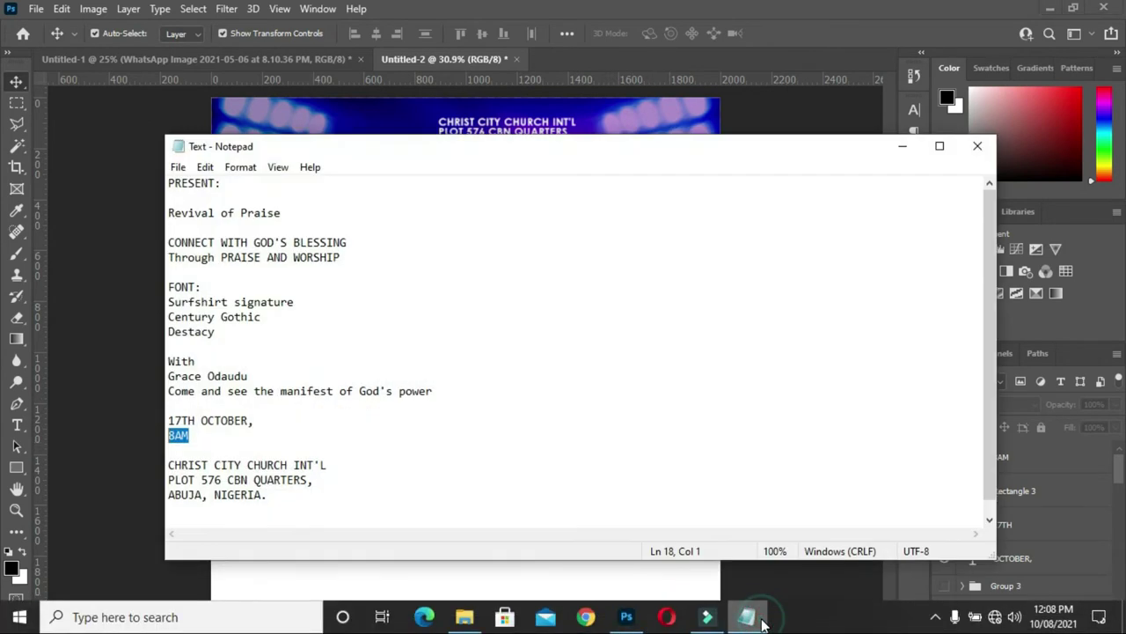
{"action": "left_click_drag", "start_coordinate": [280, 496], "coordinate": [170, 464]}
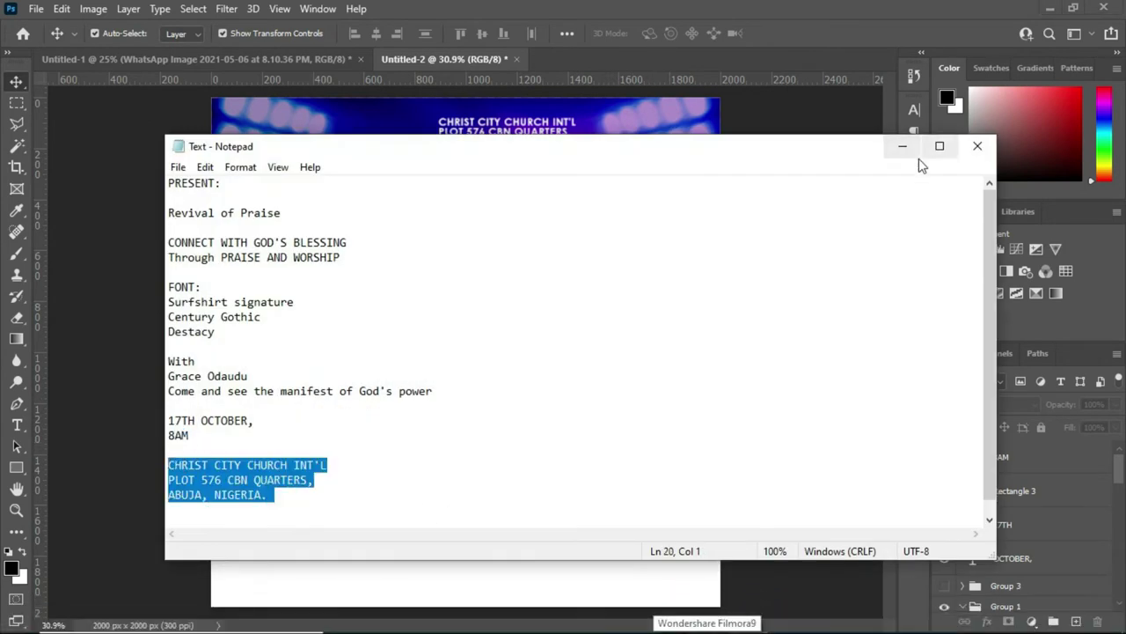
Duplicate the church address layer and move the copy into the bottom white area
{"action": "left_click", "coordinate": [902, 146]}
{"action": "left_click", "coordinate": [499, 146]}
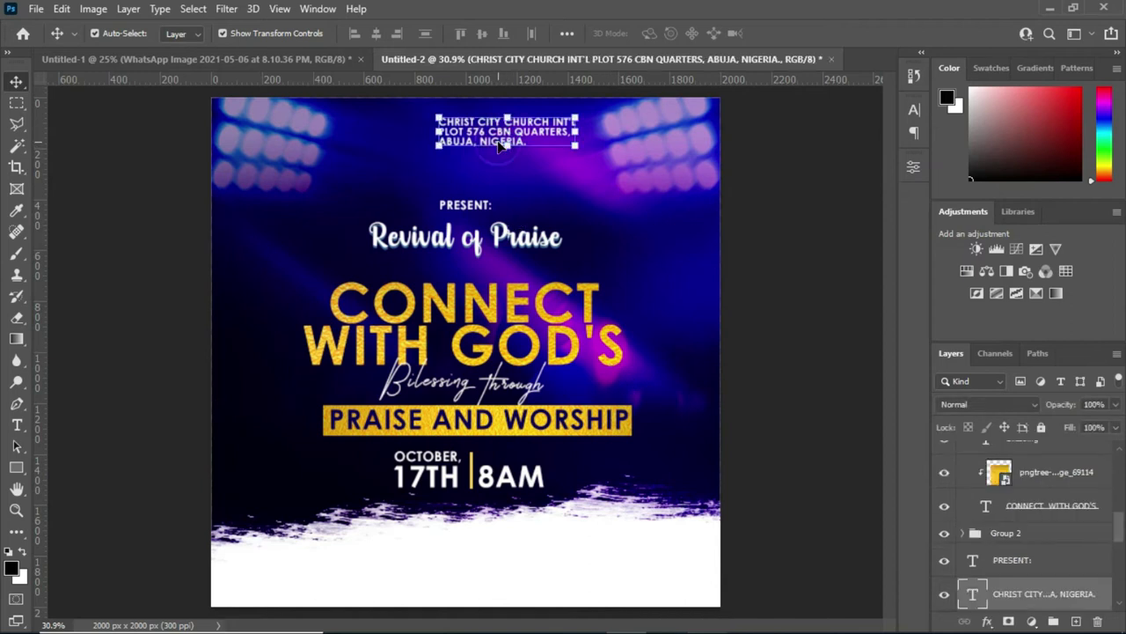
{"action": "key", "text": "ctrl+j"}
{"action": "left_click_drag", "start_coordinate": [1027, 584], "coordinate": [1023, 450]}
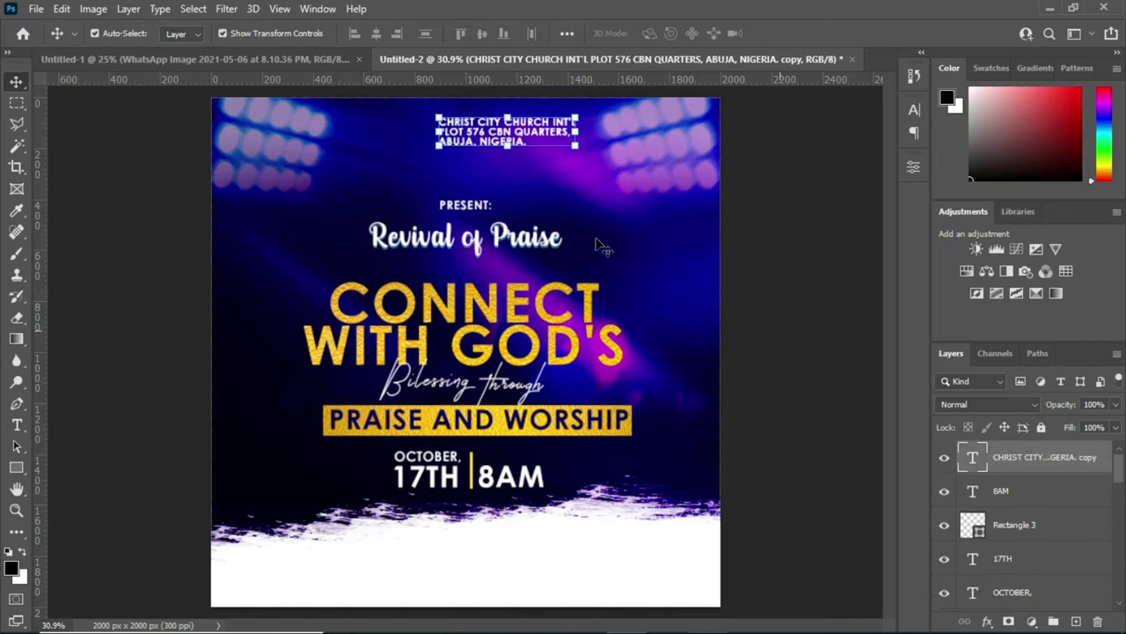
{"action": "left_click_drag", "start_coordinate": [518, 128], "coordinate": [423, 572]}
Colour the bottom address text a dark blue sampled from the flyer
{"action": "key", "text": "t"}
{"action": "left_click", "coordinate": [659, 33]}
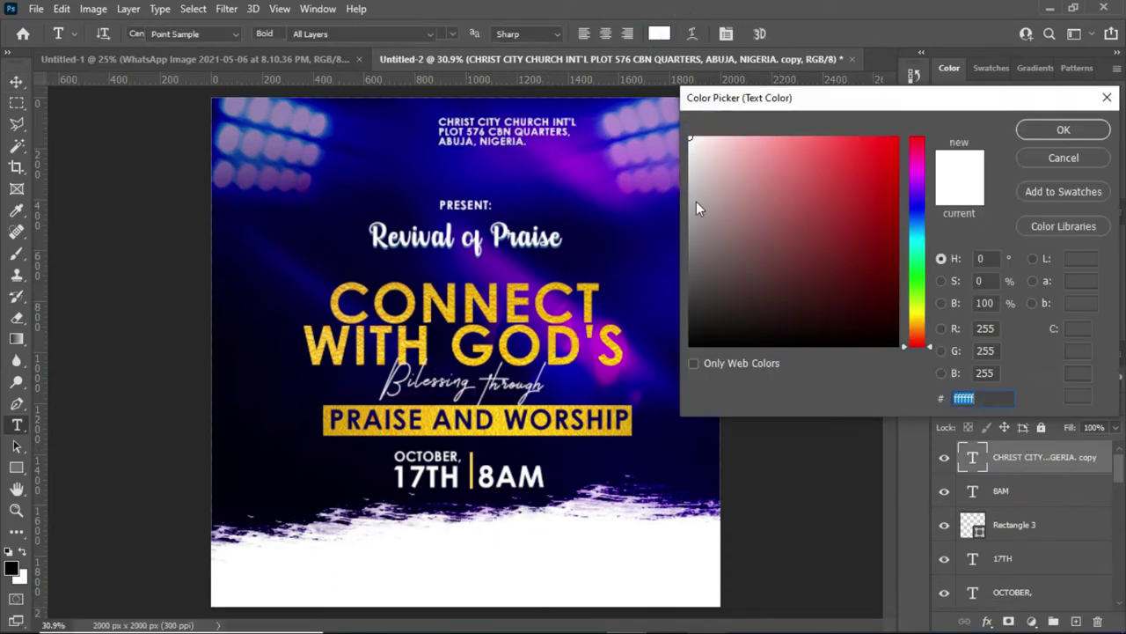
{"action": "left_click", "coordinate": [658, 389]}
{"action": "left_click", "coordinate": [1030, 132]}
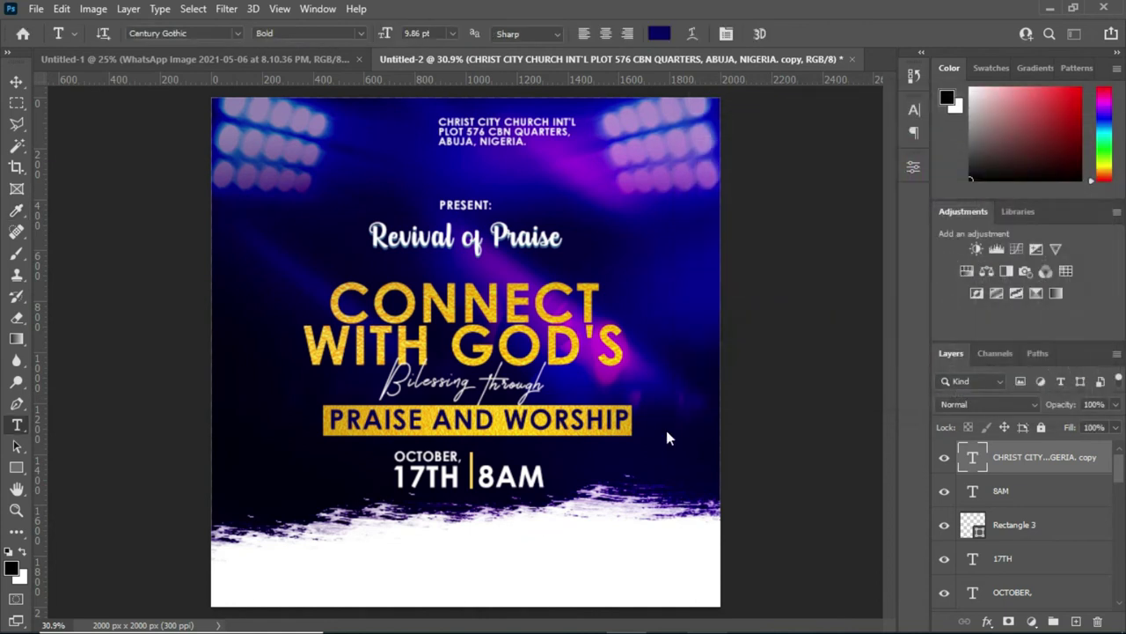
{"action": "left_click", "coordinate": [424, 574]}
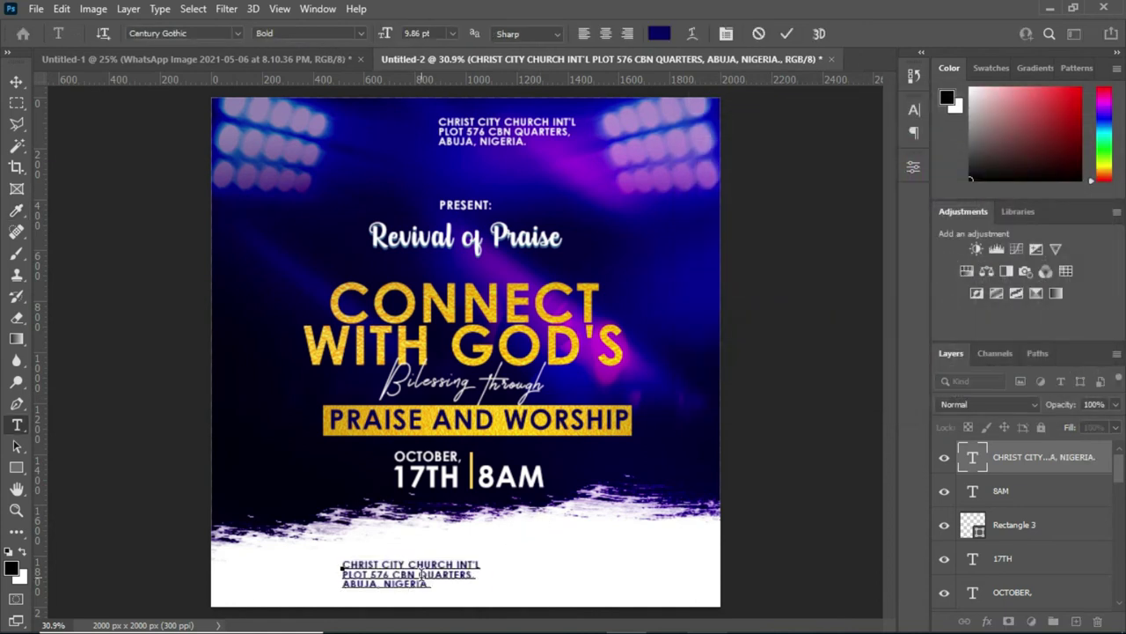
{"action": "left_click", "coordinate": [787, 33]}
Shift the bottom address left, enlarge it to 12 pt, and tighten its leading
{"action": "left_click_drag", "start_coordinate": [358, 569], "coordinate": [295, 565]}
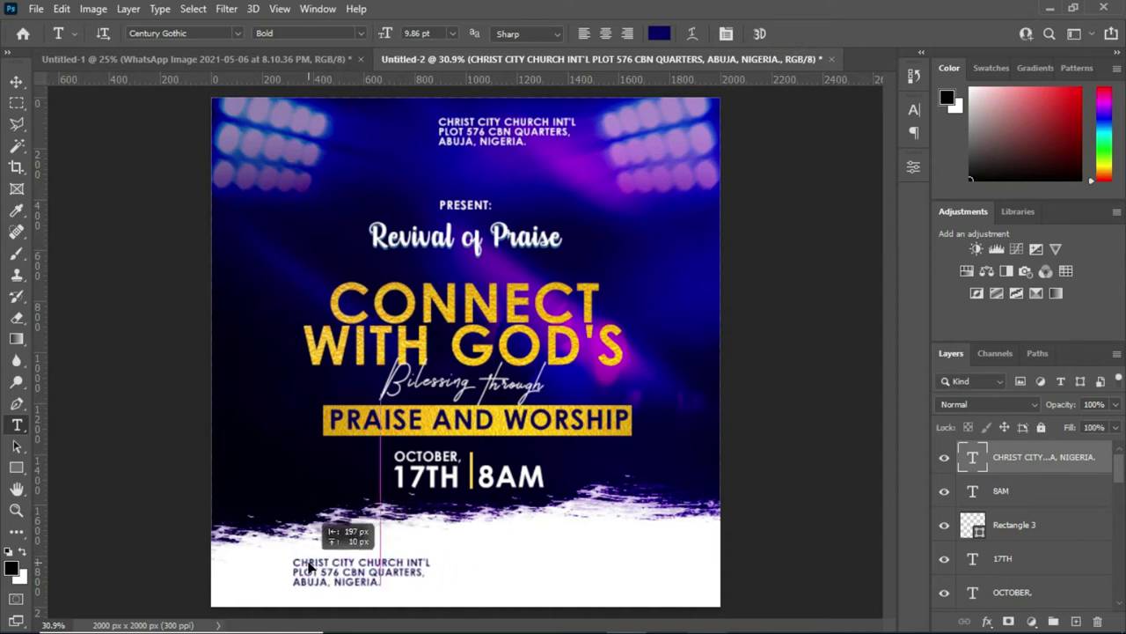
{"action": "left_click_drag", "start_coordinate": [386, 33], "coordinate": [389, 34]}
{"action": "left_click", "coordinate": [913, 110]}
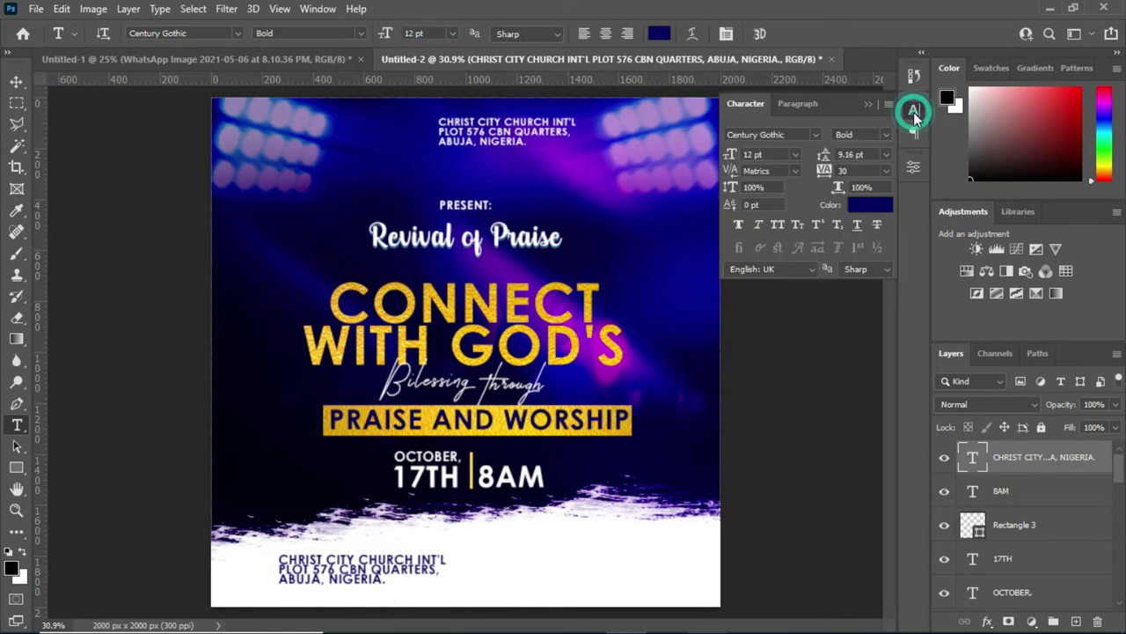
{"action": "left_click_drag", "start_coordinate": [831, 154], "coordinate": [825, 154]}
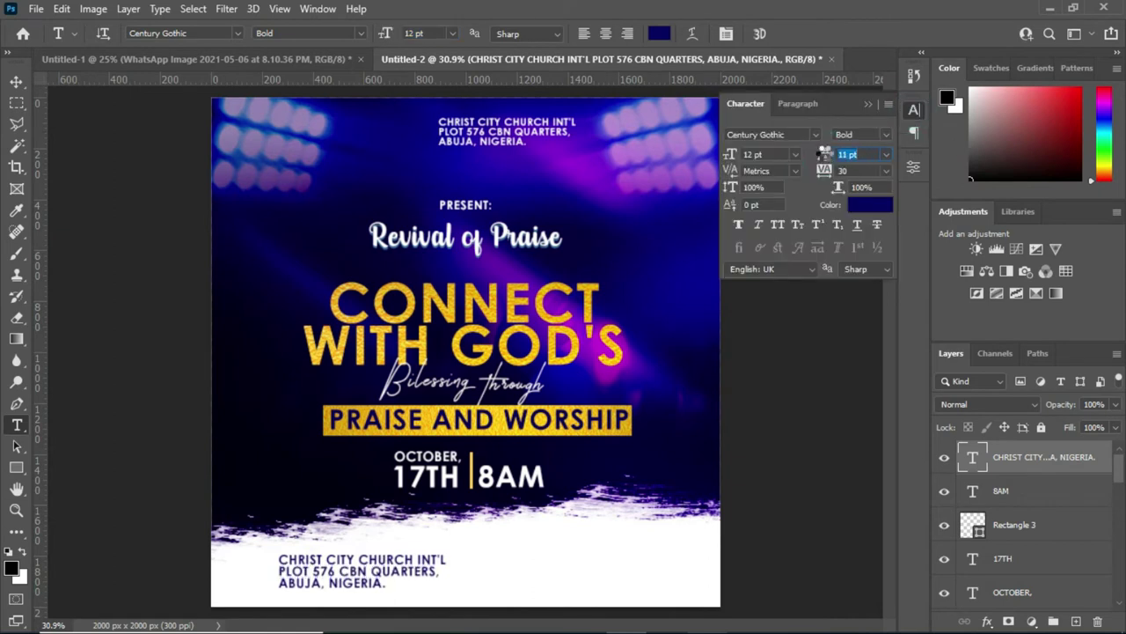
{"action": "left_click", "coordinate": [868, 104]}
{"action": "mouse_move", "coordinate": [564, 629]}
{"action": "left_click", "coordinate": [728, 616]}
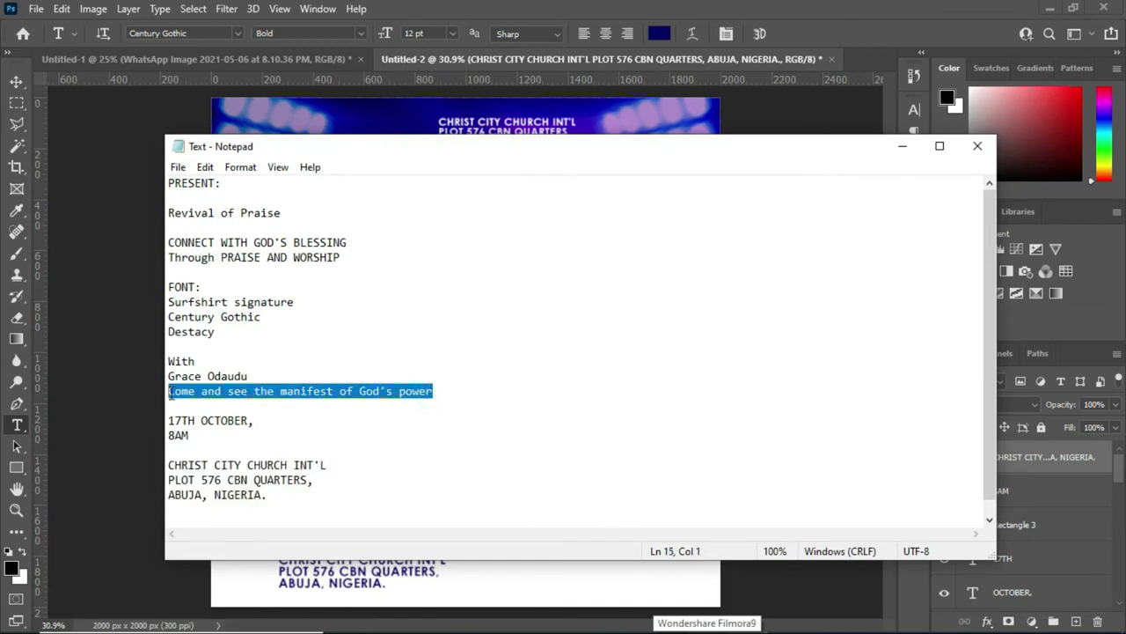
Duplicate the yellow Rectangle 3 divider and place the copy right of the church address
{"action": "left_click", "coordinate": [902, 146]}
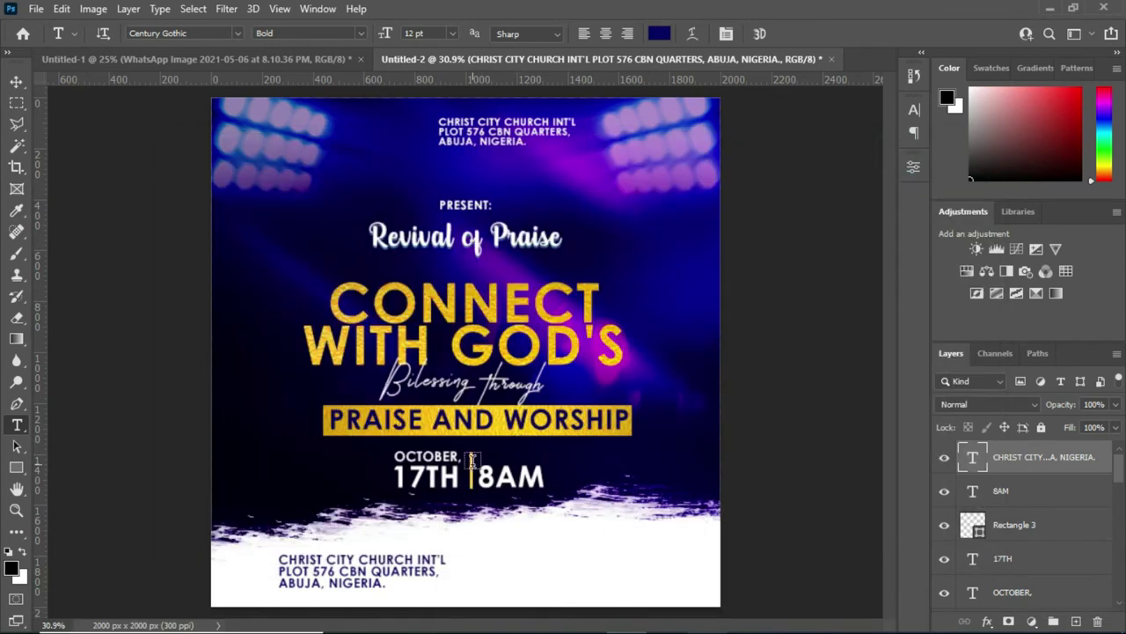
{"action": "left_click", "coordinate": [1015, 525]}
{"action": "key", "text": "ctrl+j"}
{"action": "left_click_drag", "start_coordinate": [1021, 524], "coordinate": [1010, 449]}
{"action": "key", "text": "ctrl+plus"}
{"action": "key", "text": "ctrl+plus"}
{"action": "key", "text": "ctrl+plus"}
{"action": "key", "text": "v"}
{"action": "left_click_drag", "start_coordinate": [481, 254], "coordinate": [447, 478]}
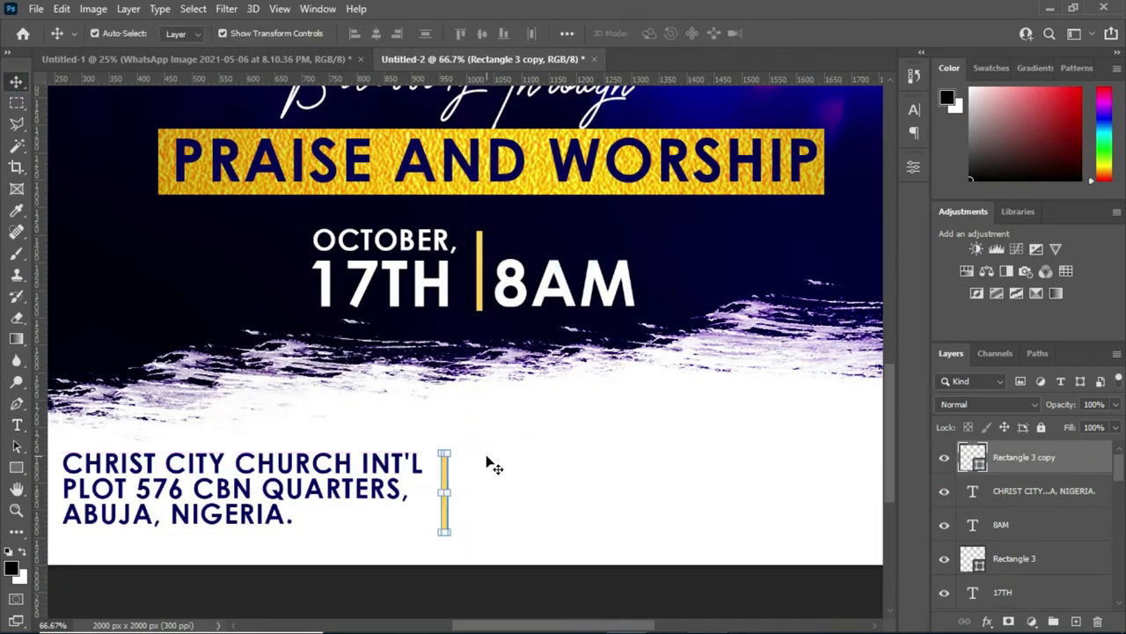
Duplicate the address text beside the new bar and replace it with the pasted tagline
{"action": "left_click", "coordinate": [1062, 493]}
{"action": "key", "text": "ctrl+j"}
{"action": "left_click_drag", "start_coordinate": [1061, 490], "coordinate": [1055, 445]}
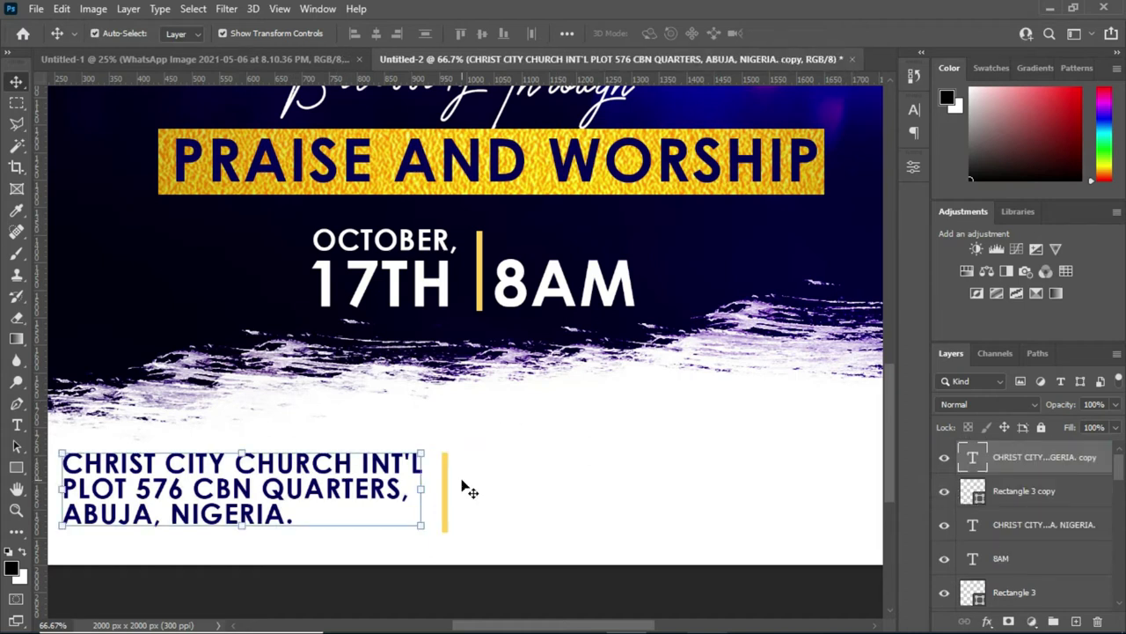
{"action": "left_click_drag", "start_coordinate": [292, 498], "coordinate": [718, 498]}
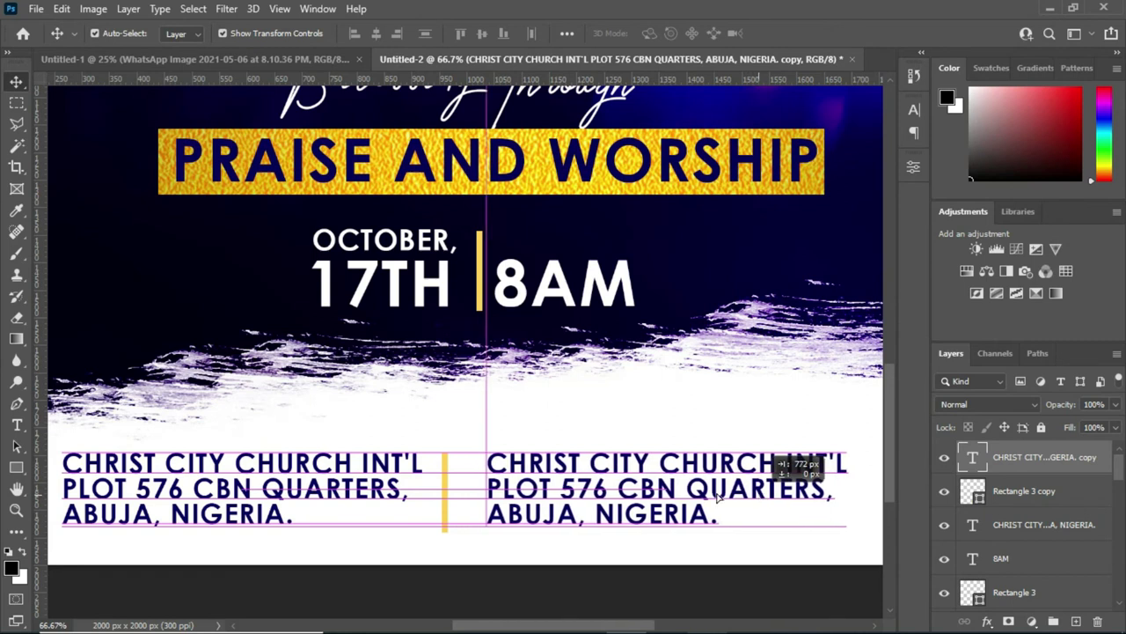
{"action": "key", "text": "t"}
{"action": "left_click", "coordinate": [666, 490]}
{"action": "key", "text": "ctrl+a"}
{"action": "key", "text": "ctrl+v"}
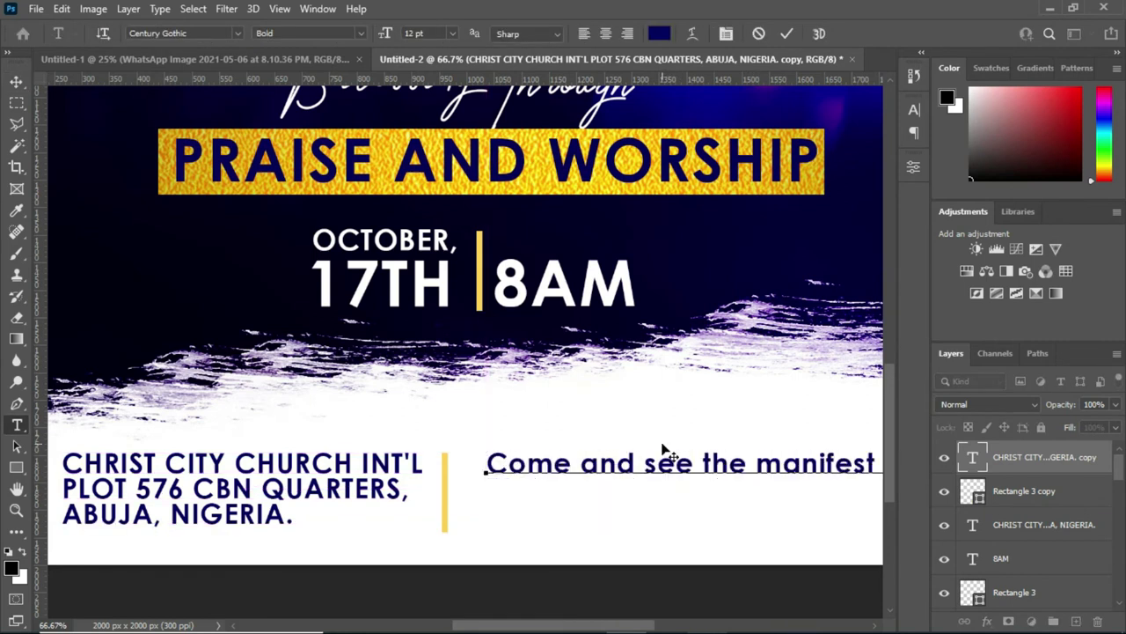
{"action": "left_click", "coordinate": [790, 33]}
Centre the 'Come and see the manifest of God's power' tagline beside the bar at 10 pt
{"action": "key", "text": "ctrl+minus"}
{"action": "key", "text": "ctrl+minus"}
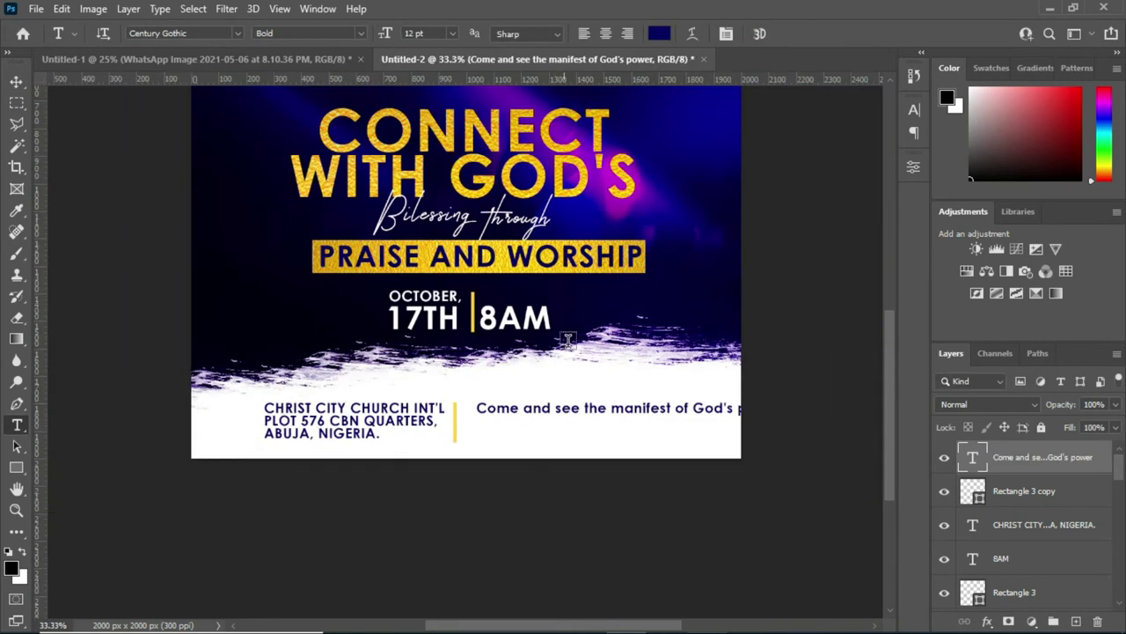
{"action": "left_click_drag", "start_coordinate": [593, 414], "coordinate": [578, 427]}
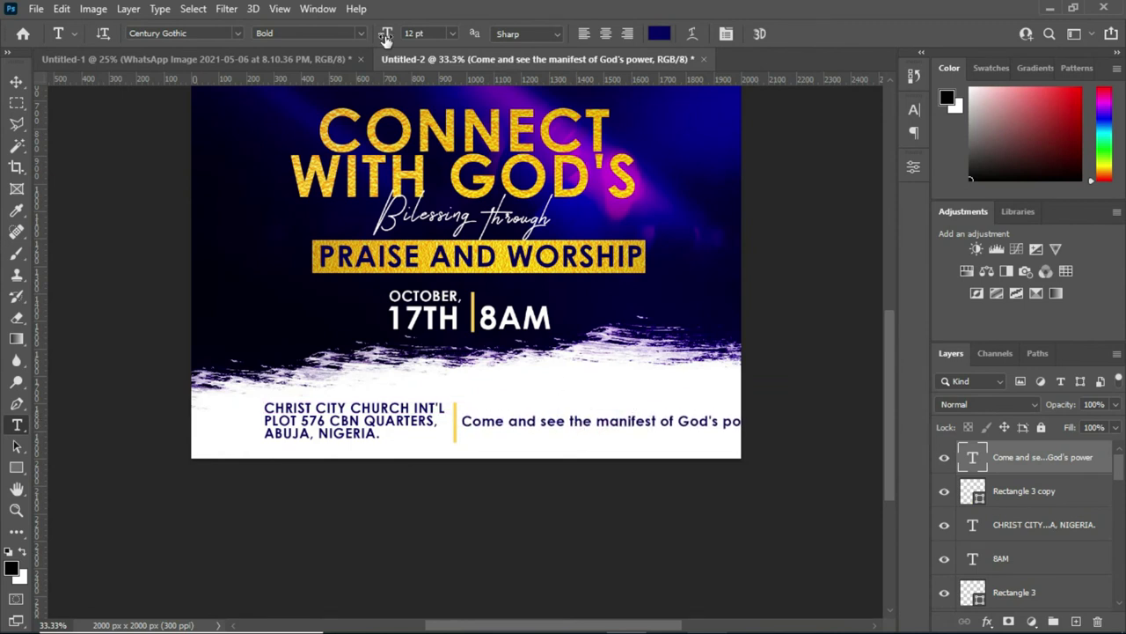
{"action": "key", "text": "Return"}
{"action": "left_click_drag", "start_coordinate": [385, 33], "coordinate": [388, 35]}
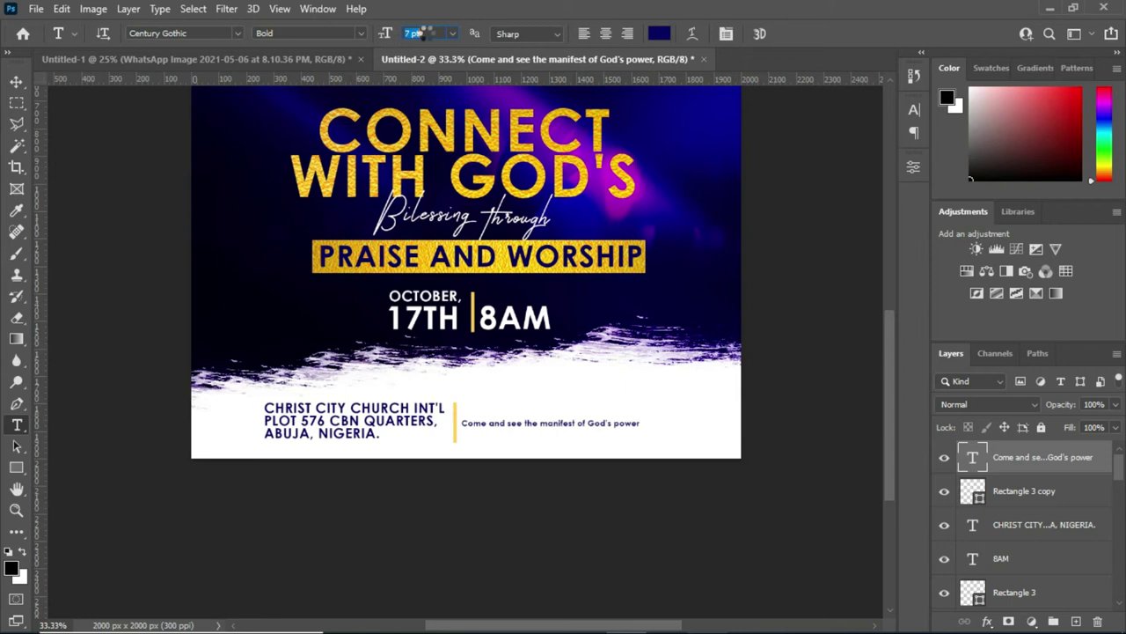
{"action": "type", "text": "10"}
{"action": "key", "text": "Return"}
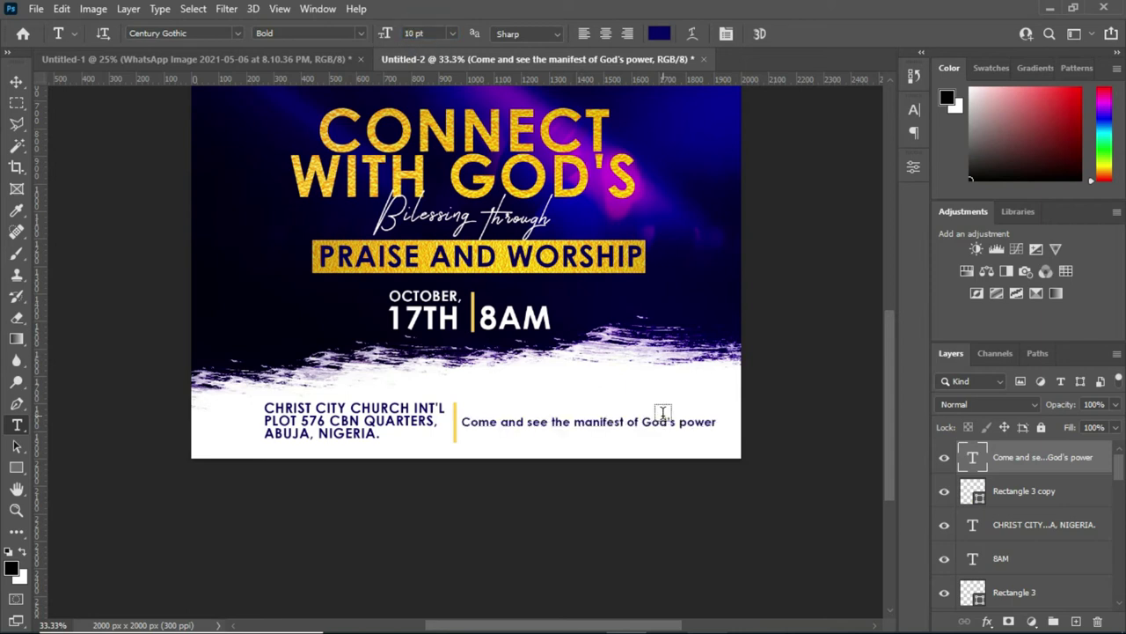
{"action": "left_click", "coordinate": [16, 81]}
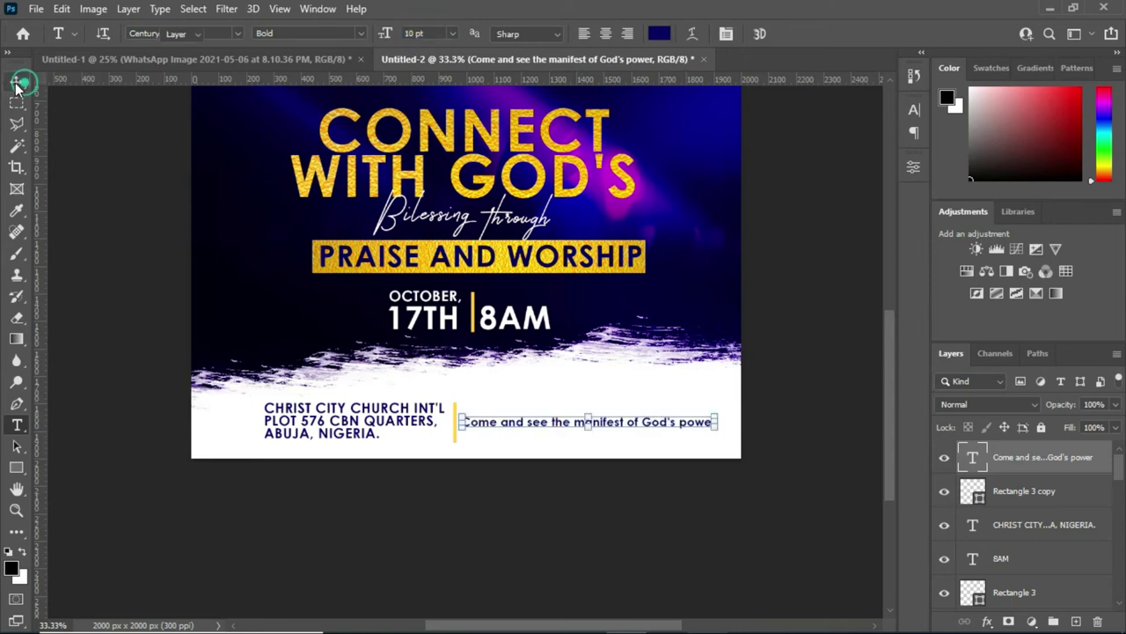
{"action": "left_click", "coordinate": [1012, 529], "text": "shift"}
Nudge the footer address, divider and tagline into place and group them as 'place'
{"action": "left_click_drag", "start_coordinate": [437, 425], "coordinate": [407, 426]}
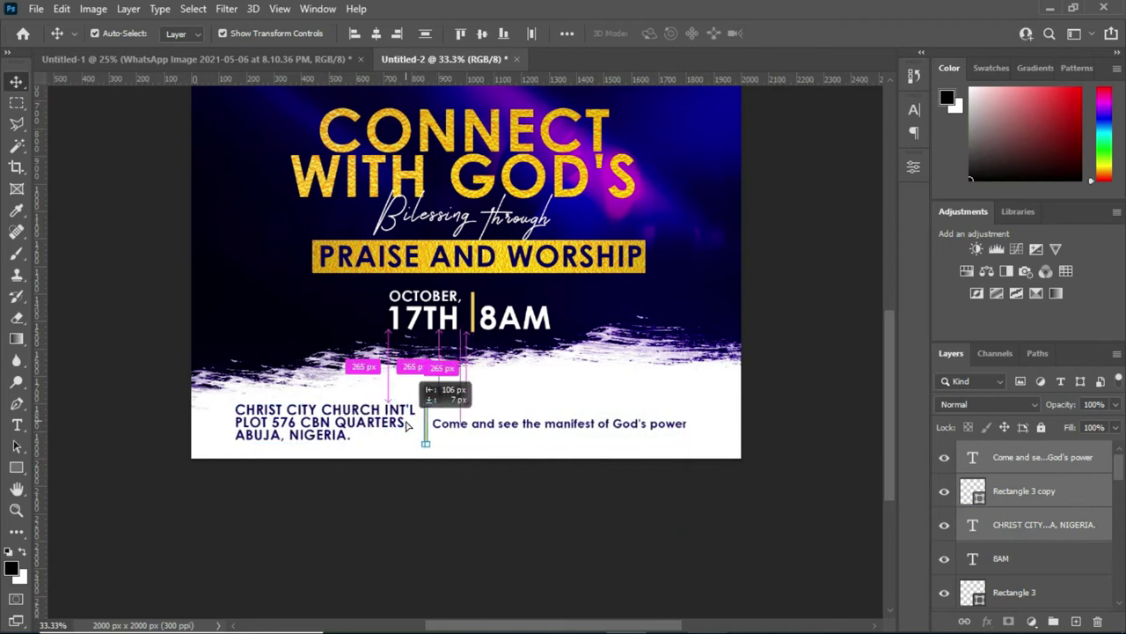
{"action": "left_click_drag", "start_coordinate": [407, 426], "coordinate": [414, 426]}
{"action": "key", "text": "ctrl+g"}
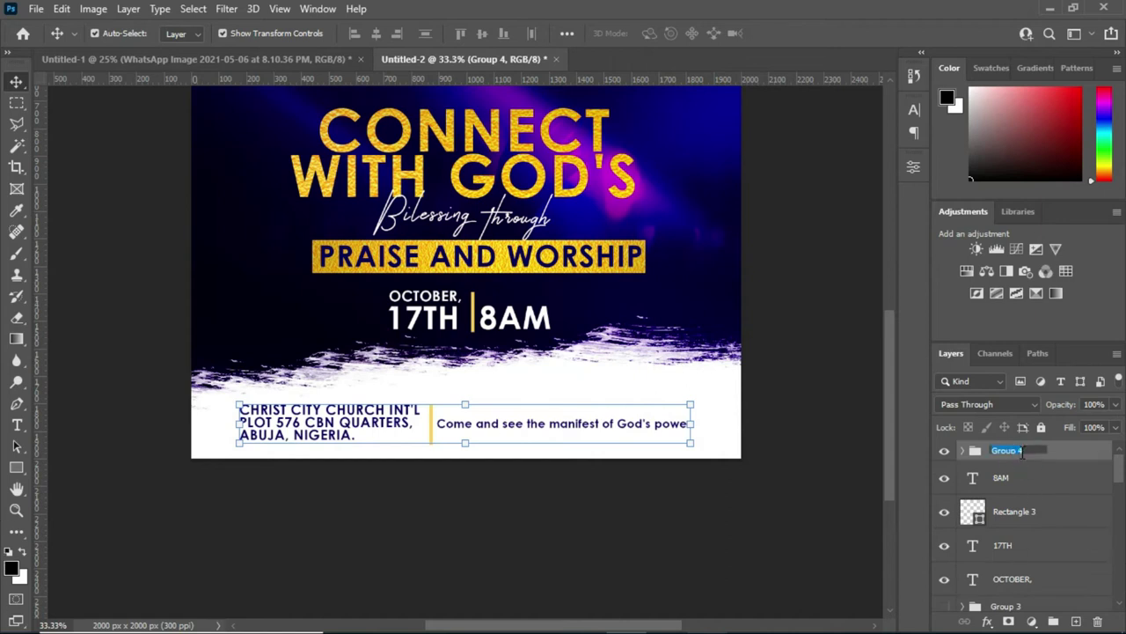
Group the OCTOBER, 17TH and 8AM layers as 'time and date'
{"action": "left_click", "coordinate": [1009, 480]}
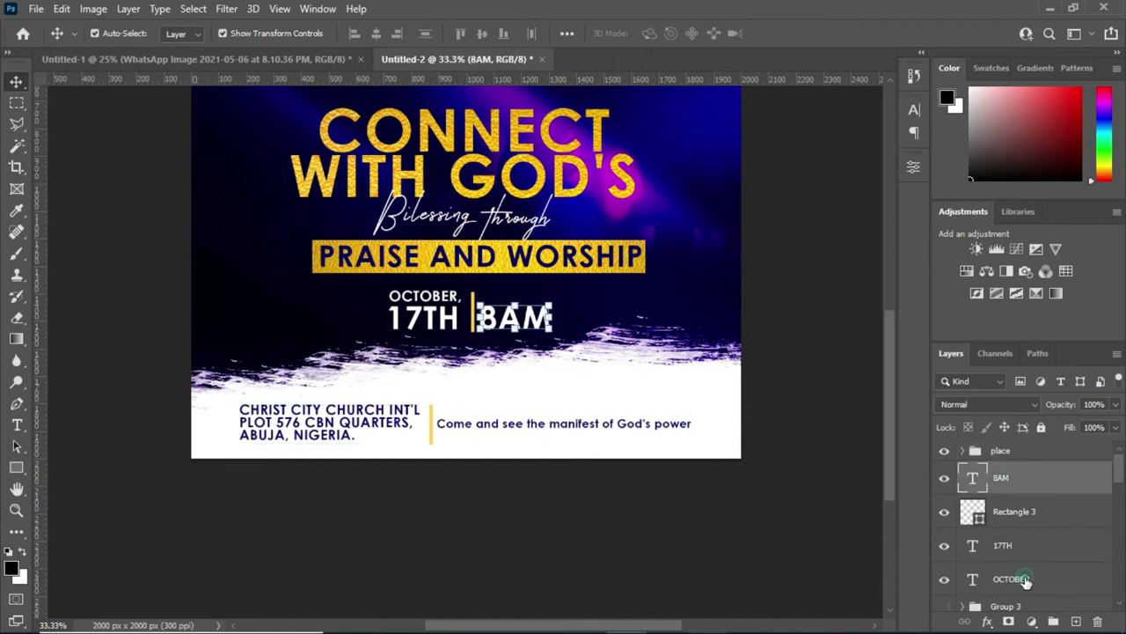
{"action": "left_click", "coordinate": [1025, 581], "text": "shift"}
{"action": "key", "text": "ctrl+g"}
{"action": "type", "text": "time and date"}
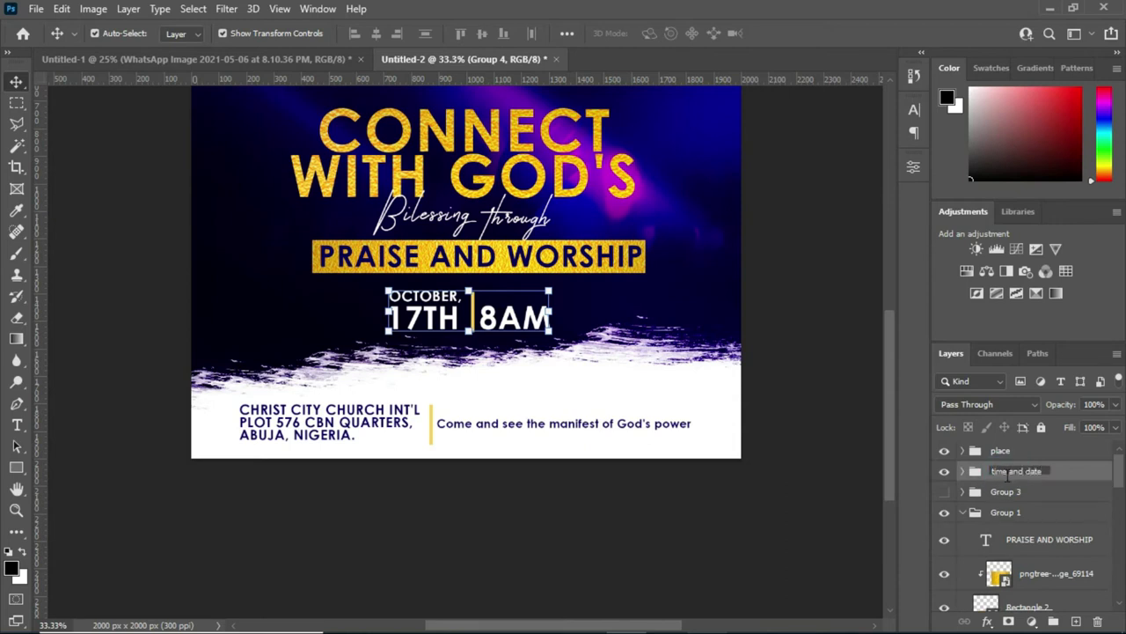
{"action": "key", "text": "Return"}
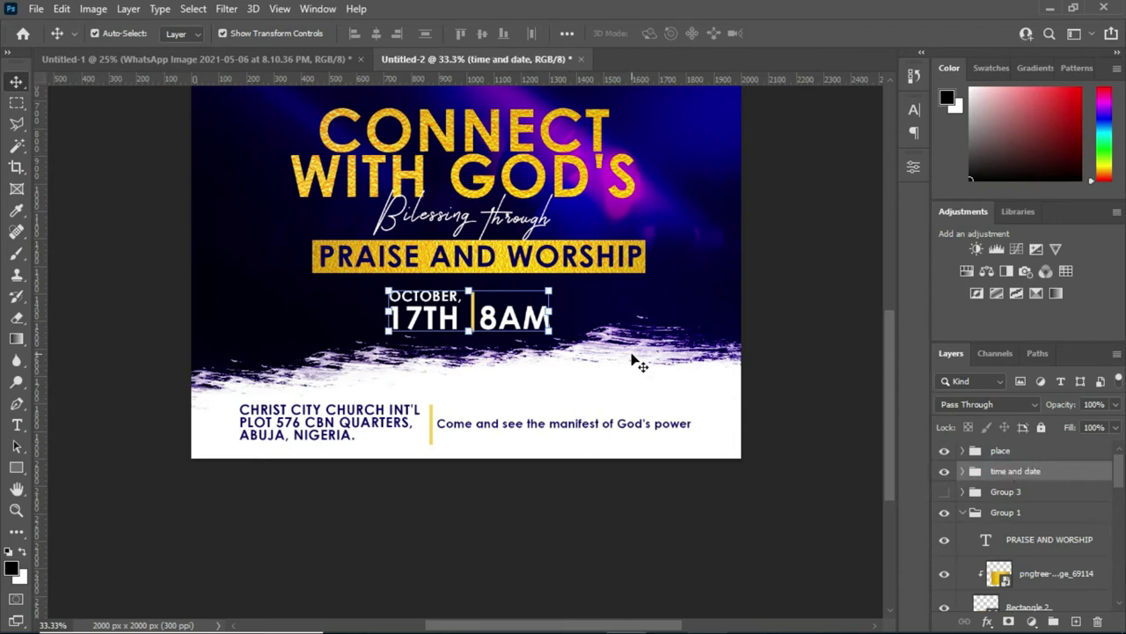
Centre the 'time and date' group horizontally on the canvas, then select the place group
{"action": "key", "text": "ctrl+shift+s"}
{"action": "left_click", "coordinate": [915, 36]}
{"action": "key", "text": "ctrl+a"}
{"action": "left_click_drag", "start_coordinate": [518, 322], "coordinate": [514, 321]}
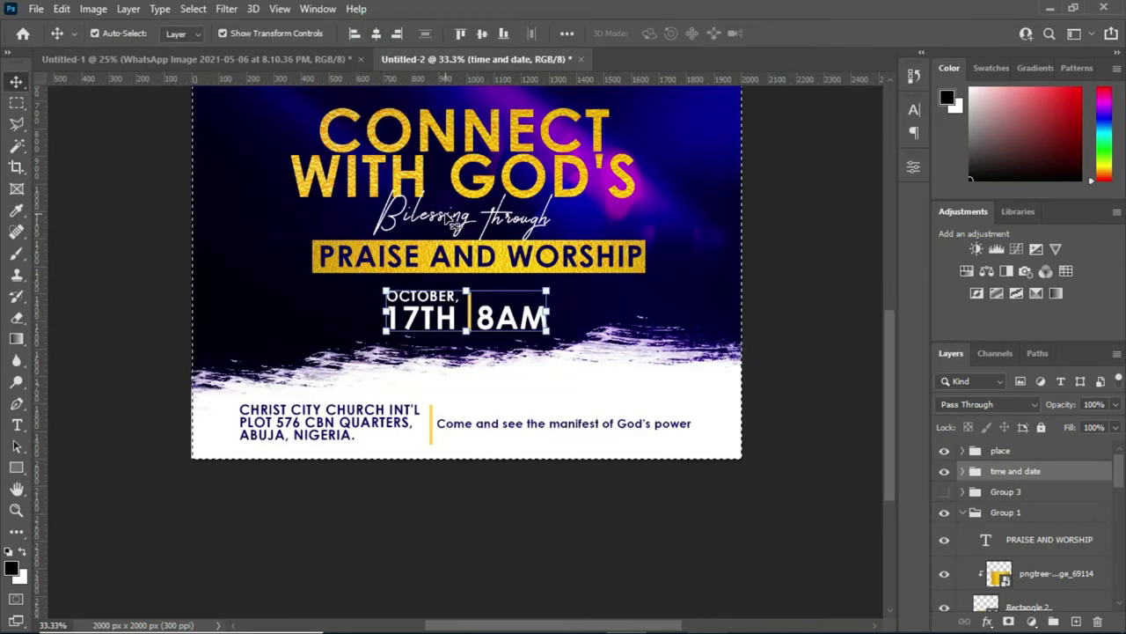
{"action": "left_click", "coordinate": [985, 451]}
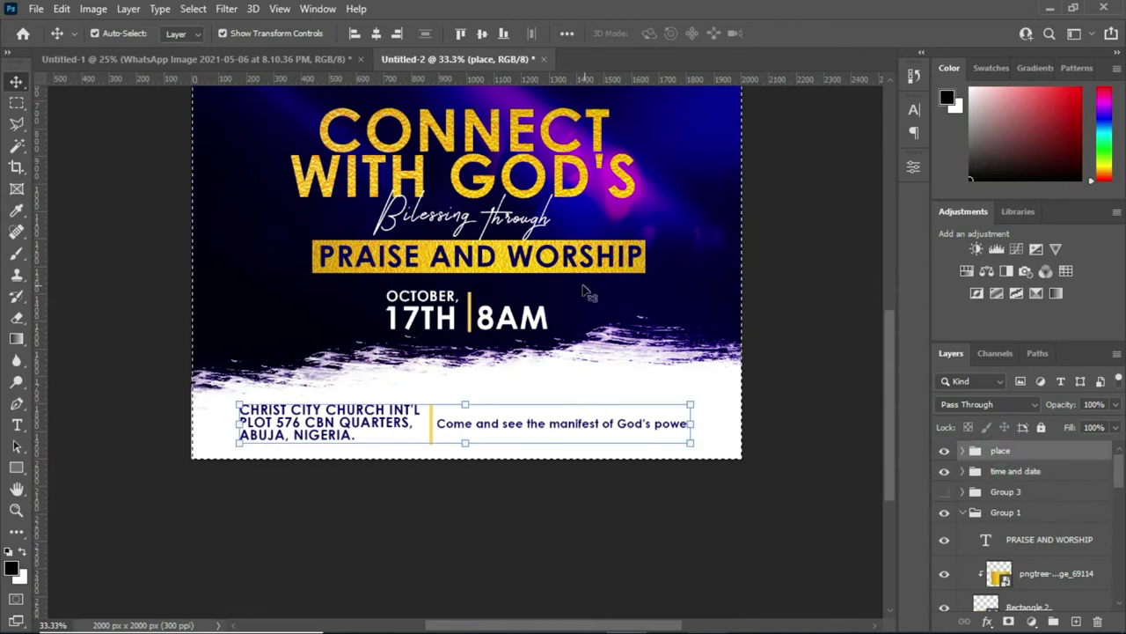
{"action": "left_click_drag", "start_coordinate": [891, 361], "coordinate": [875, 278]}
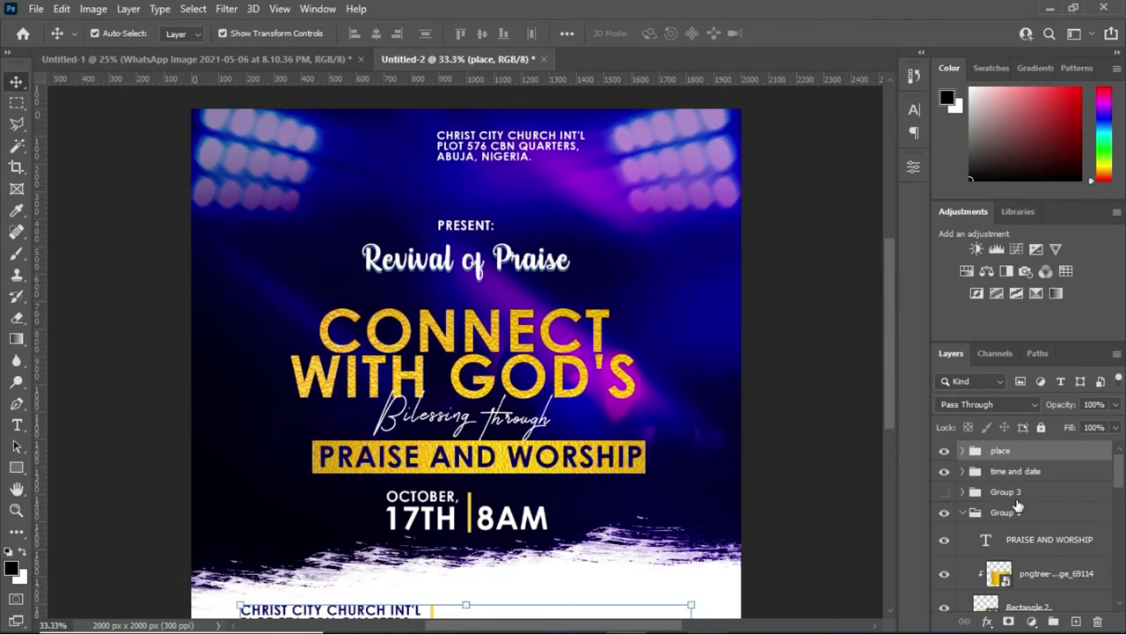
Show the singer photo group again, collapse Group 1, and select the PRESENT: text layer
{"action": "left_click", "coordinate": [945, 492]}
{"action": "left_click_drag", "start_coordinate": [1118, 459], "coordinate": [1120, 509]}
{"action": "left_click", "coordinate": [965, 452]}
{"action": "left_click", "coordinate": [1003, 450]}
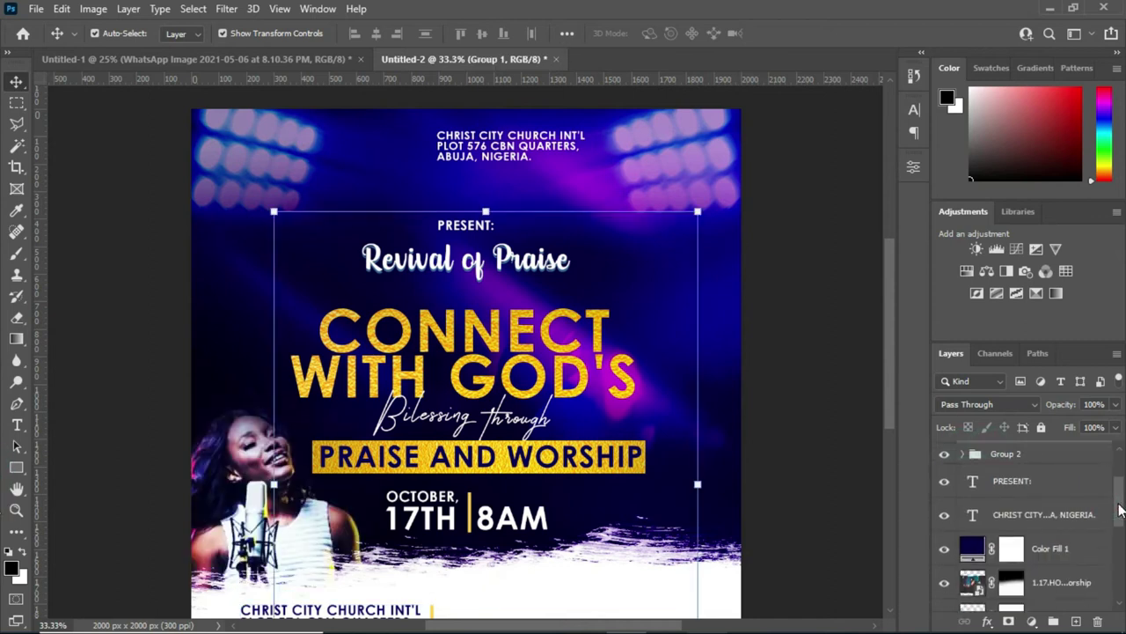
{"action": "left_click", "coordinate": [1031, 482]}
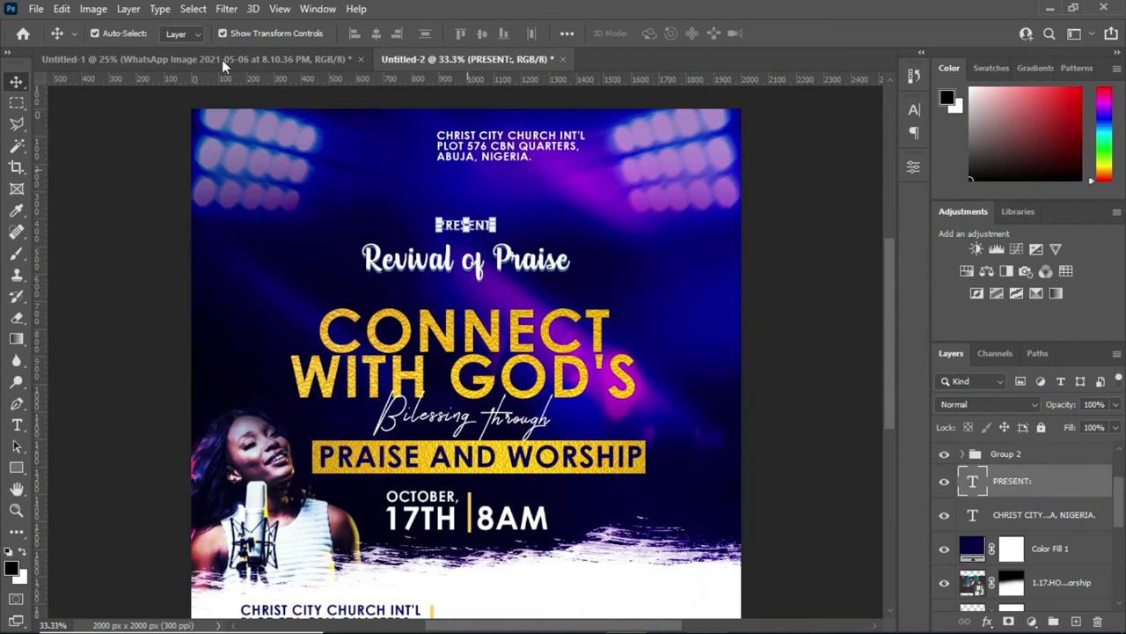
Copy the location pin icon from the icons document into the flyer
{"action": "left_click", "coordinate": [219, 59]}
{"action": "left_click", "coordinate": [946, 484]}
{"action": "scroll", "coordinate": [1005, 547], "scroll_direction": "down", "scroll_amount": 3}
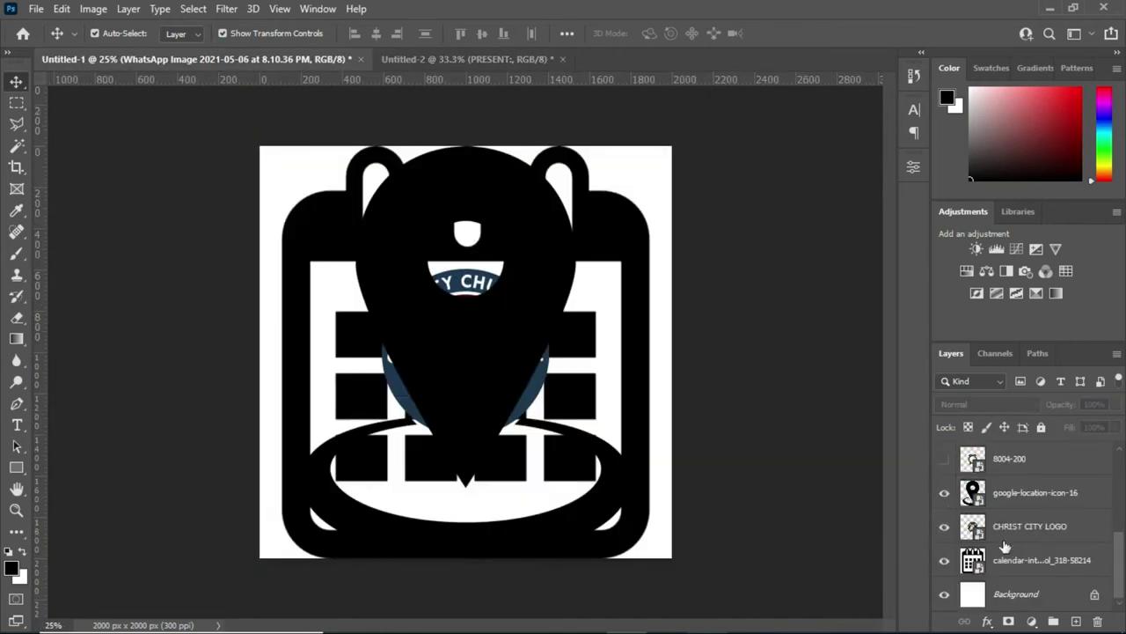
{"action": "left_click", "coordinate": [1036, 492]}
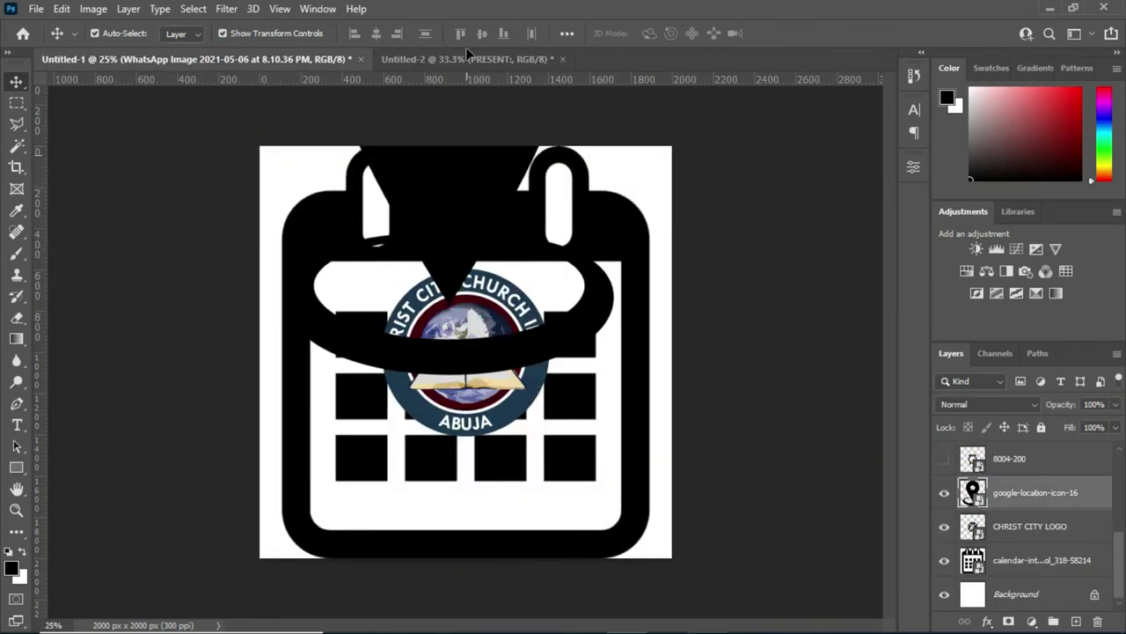
{"action": "left_click", "coordinate": [467, 59]}
{"action": "left_click_drag", "start_coordinate": [345, 554], "coordinate": [352, 553]}
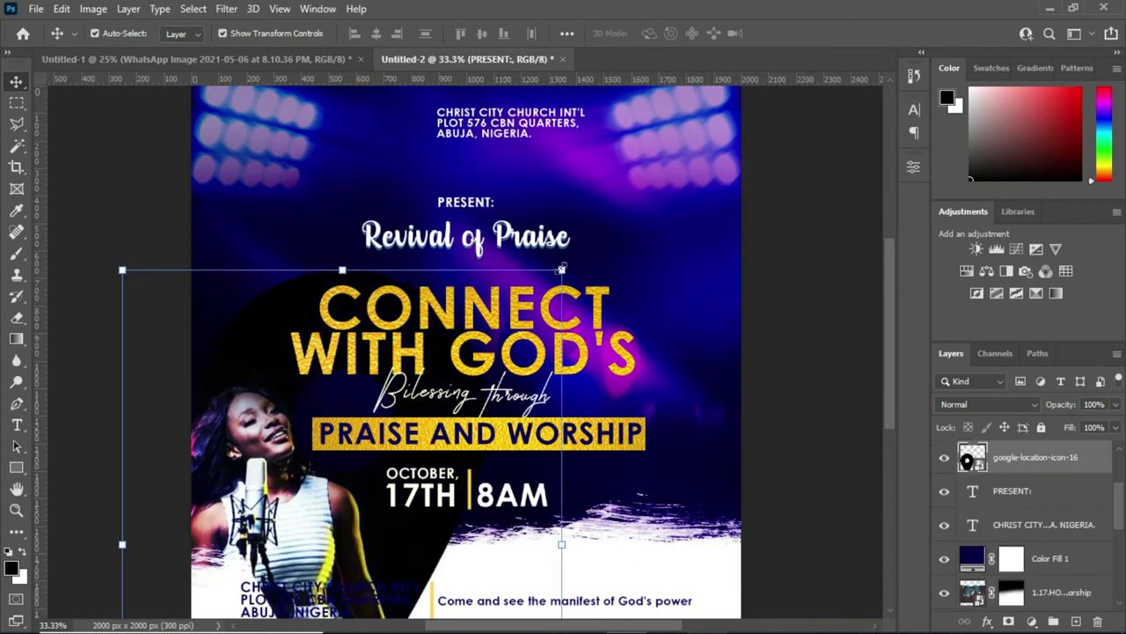
Shrink the location pin, move it to the top layer, and place it beside the church address
{"action": "key", "text": "ctrl+t"}
{"action": "left_click_drag", "start_coordinate": [273, 528], "coordinate": [481, 363]}
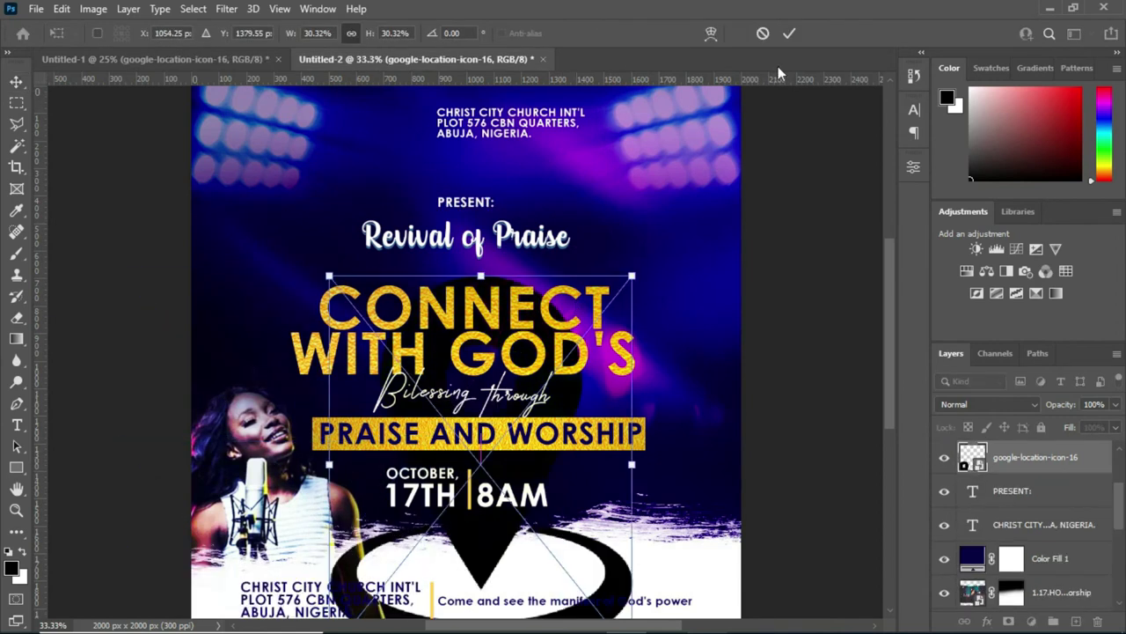
{"action": "scroll", "coordinate": [885, 308], "scroll_direction": "down", "scroll_amount": 1}
{"action": "scroll", "coordinate": [1063, 457], "scroll_direction": "up", "scroll_amount": 2}
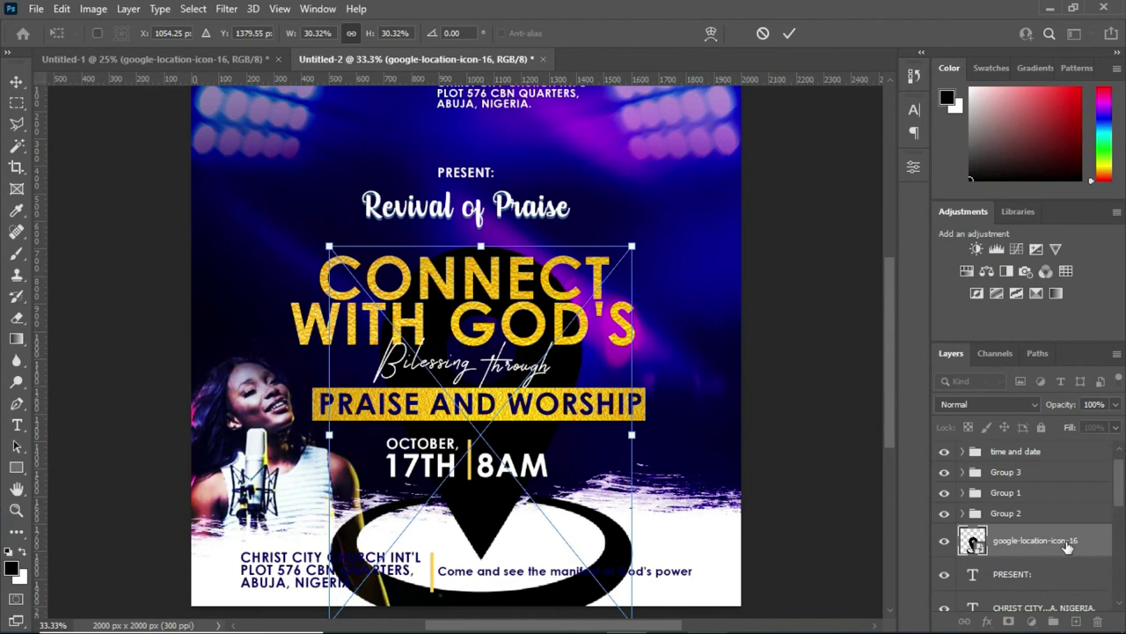
{"action": "key", "text": "Return"}
{"action": "left_click_drag", "start_coordinate": [1056, 560], "coordinate": [1039, 449]}
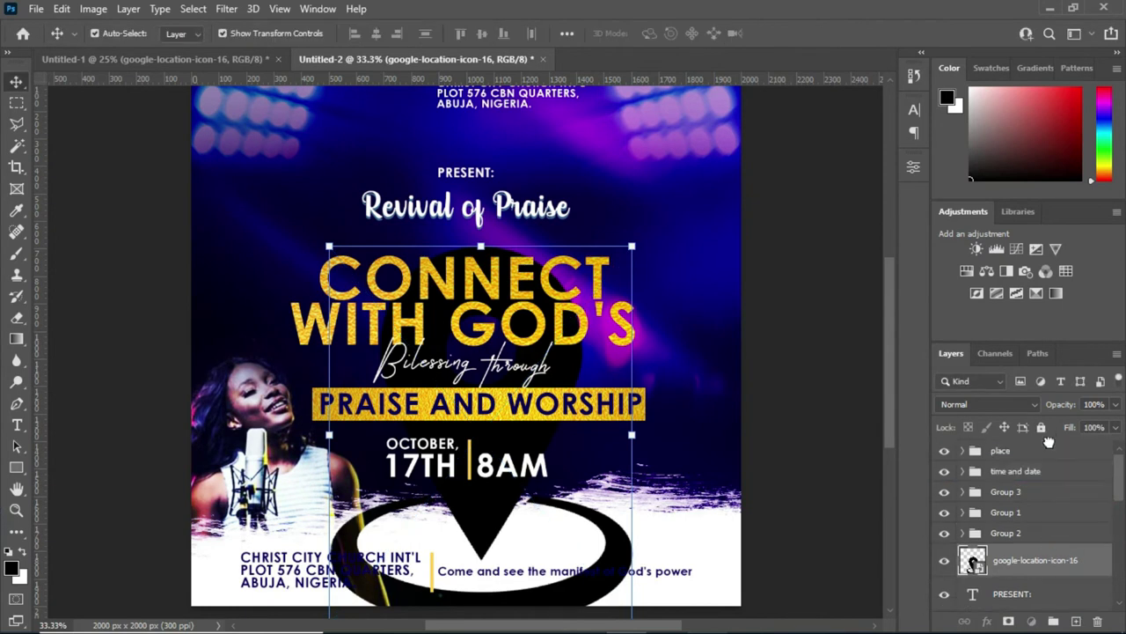
{"action": "mouse_move", "coordinate": [632, 247]}
{"action": "left_mouse_down"}
{"action": "mouse_move", "coordinate": [412, 507]}
{"action": "mouse_move", "coordinate": [696, 192]}
{"action": "mouse_move", "coordinate": [642, 257]}
{"action": "mouse_move", "coordinate": [642, 274]}
{"action": "left_mouse_up"}
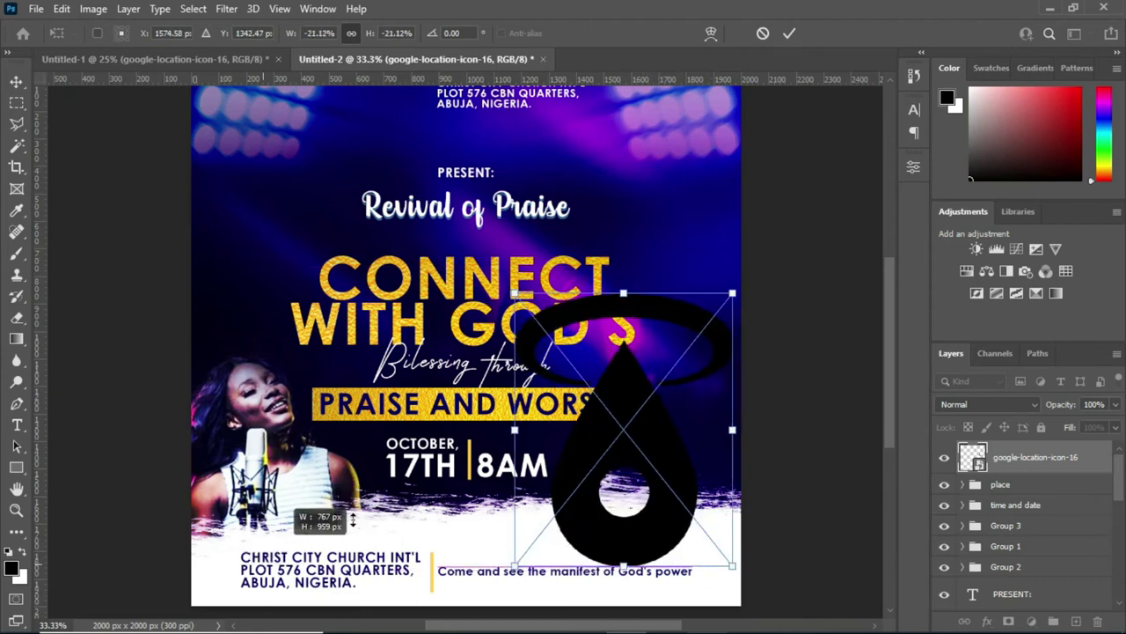
{"action": "left_click", "coordinate": [788, 33]}
{"action": "left_click_drag", "start_coordinate": [624, 277], "coordinate": [222, 572]}
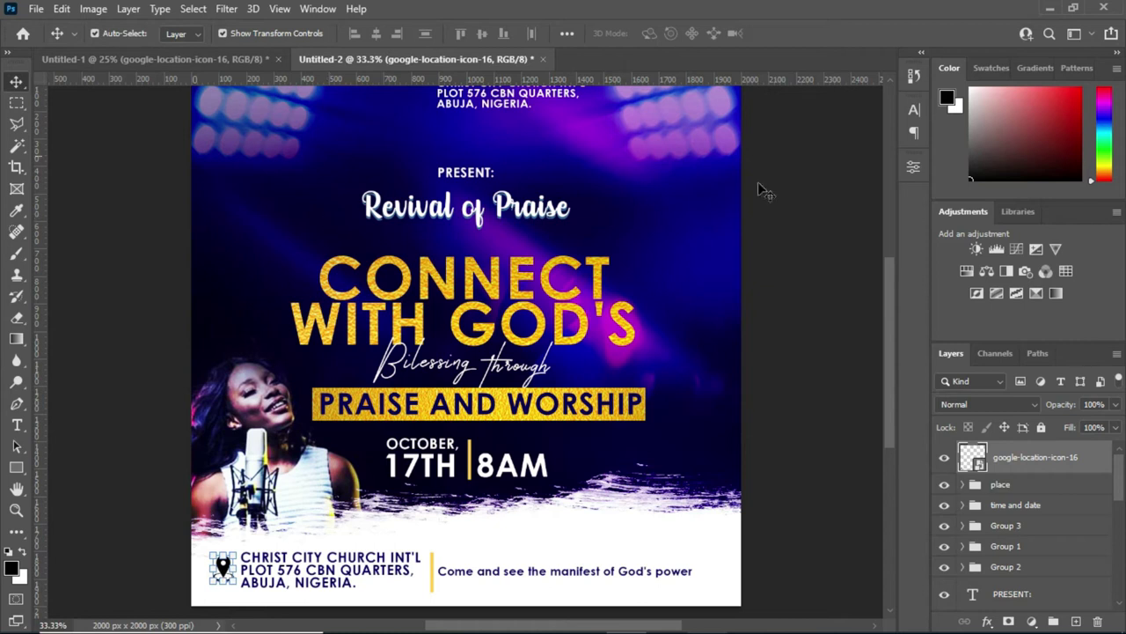
Give the location pin a dark blue Color Overlay effect
{"action": "left_click", "coordinate": [987, 621]}
{"action": "left_click", "coordinate": [1025, 457]}
{"action": "left_click", "coordinate": [523, 388]}
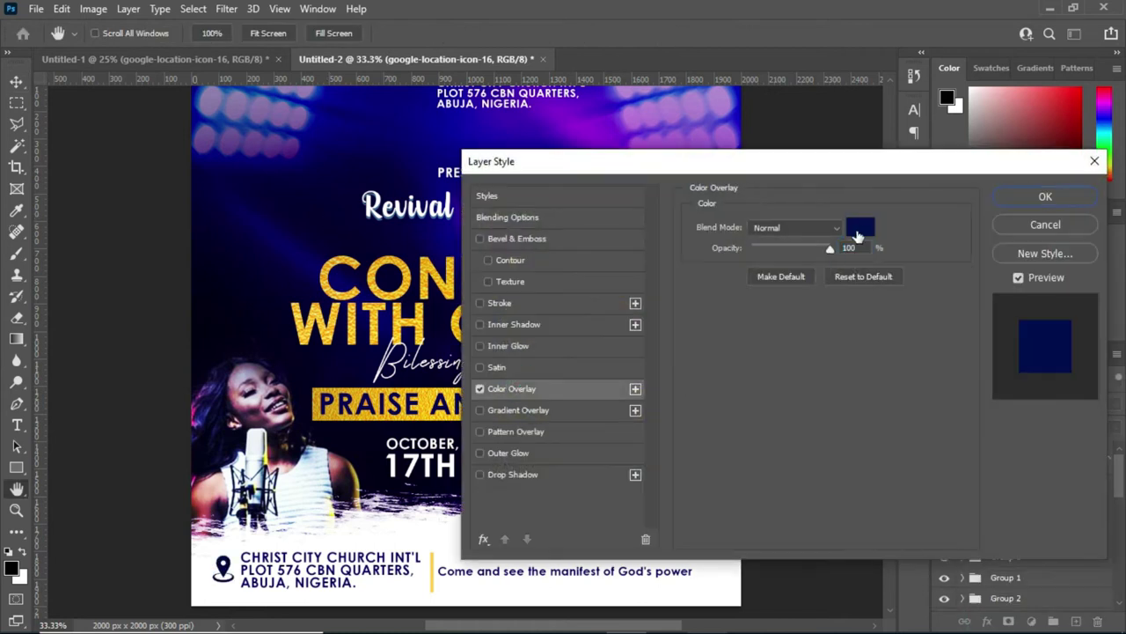
{"action": "left_click", "coordinate": [1045, 196]}
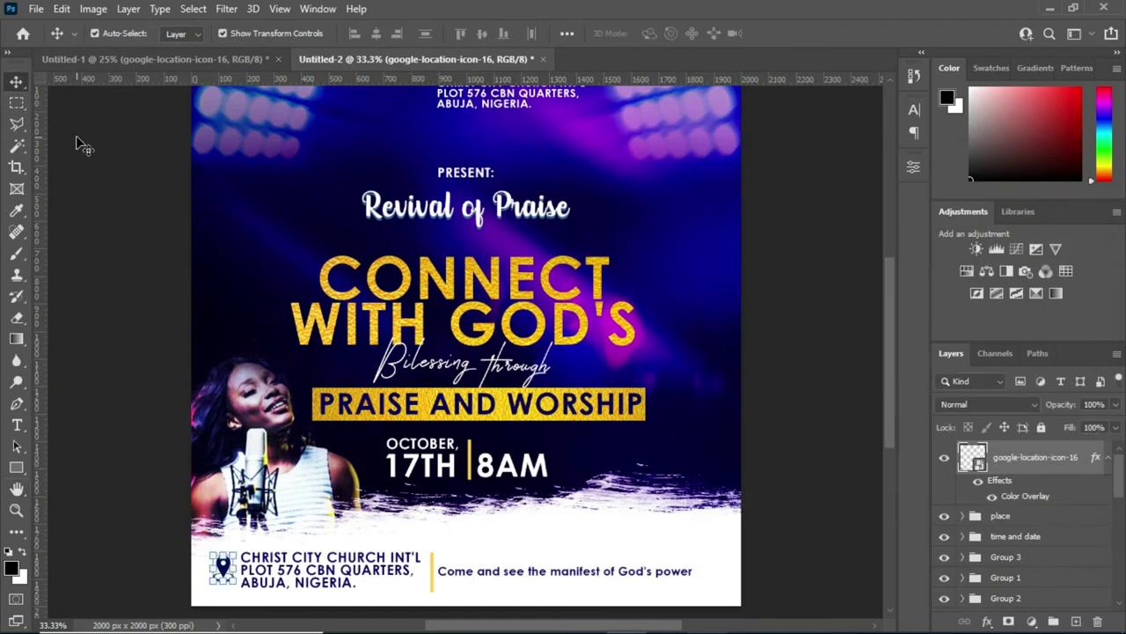
{"action": "left_click", "coordinate": [145, 59]}
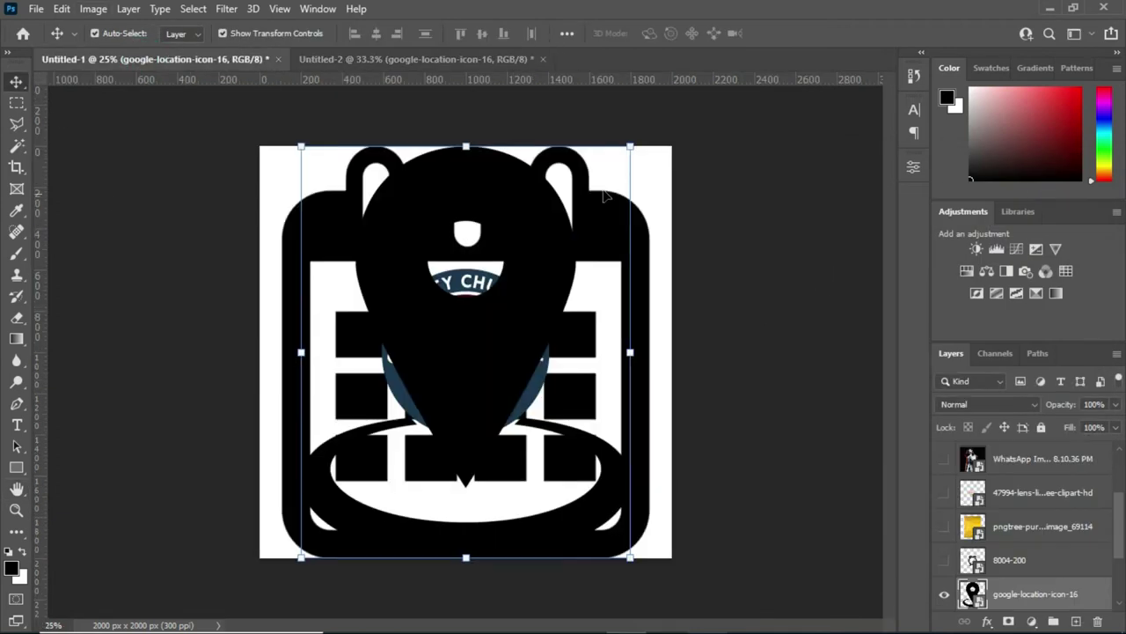
Bring the alarm clock icon into the flyer, shrunk and placed above 8AM
{"action": "left_click", "coordinate": [945, 594]}
{"action": "left_click", "coordinate": [946, 561]}
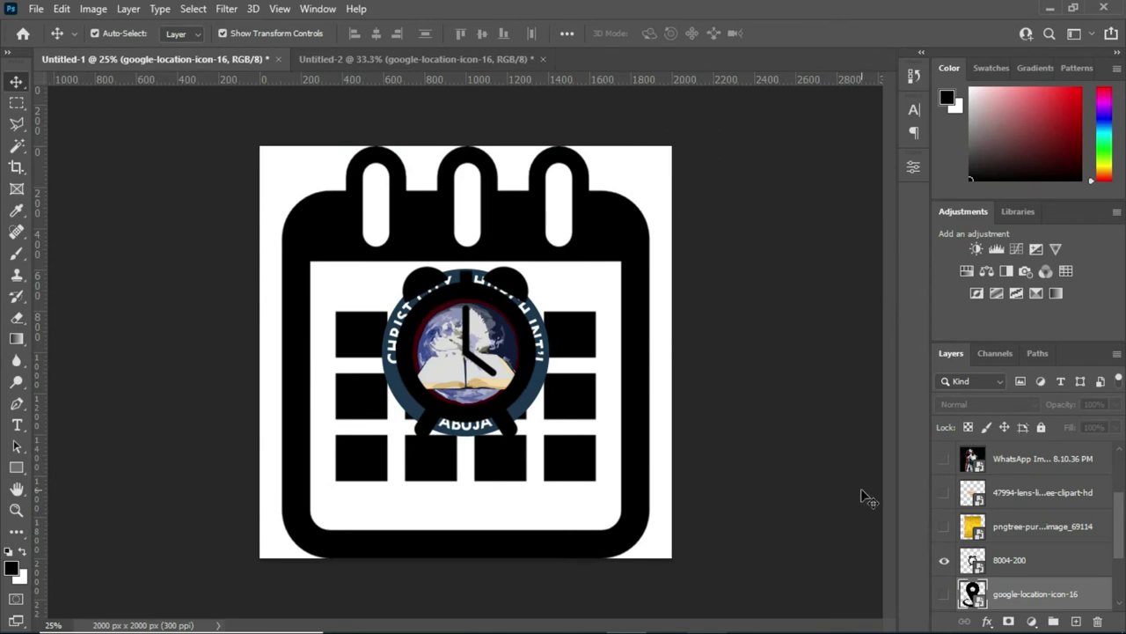
{"action": "left_click_drag", "start_coordinate": [532, 363], "coordinate": [443, 65]}
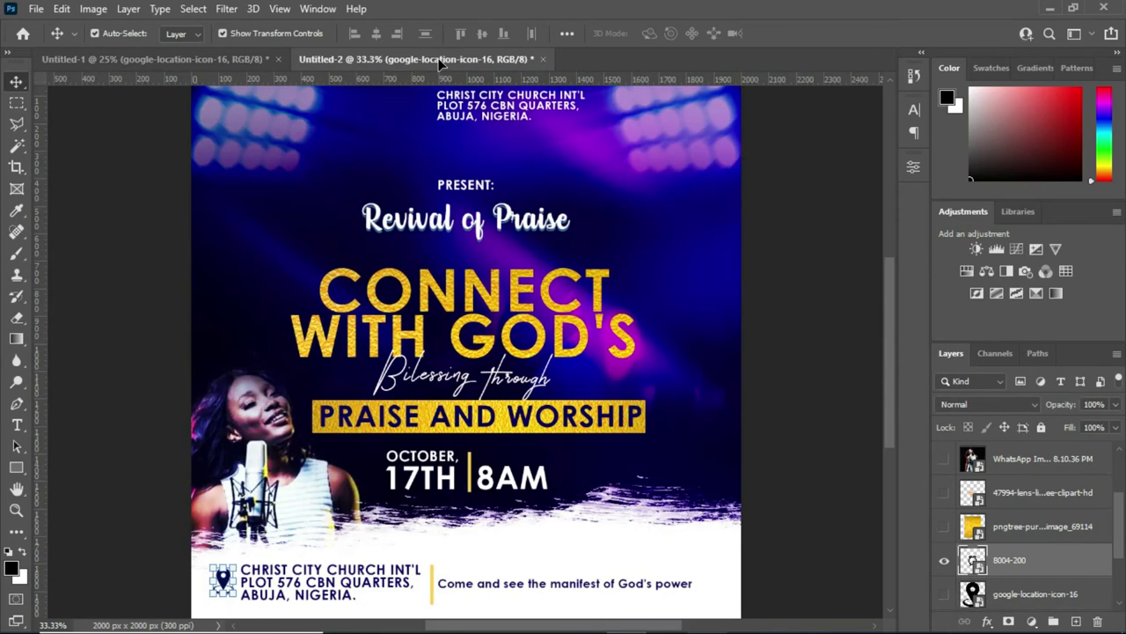
{"action": "left_click_drag", "start_coordinate": [628, 216], "coordinate": [628, 217]}
{"action": "key", "text": "ctrl+t"}
{"action": "mouse_move", "coordinate": [724, 88]}
{"action": "left_mouse_down"}
{"action": "mouse_move", "coordinate": [652, 264]}
{"action": "mouse_move", "coordinate": [498, 463]}
{"action": "left_mouse_up"}
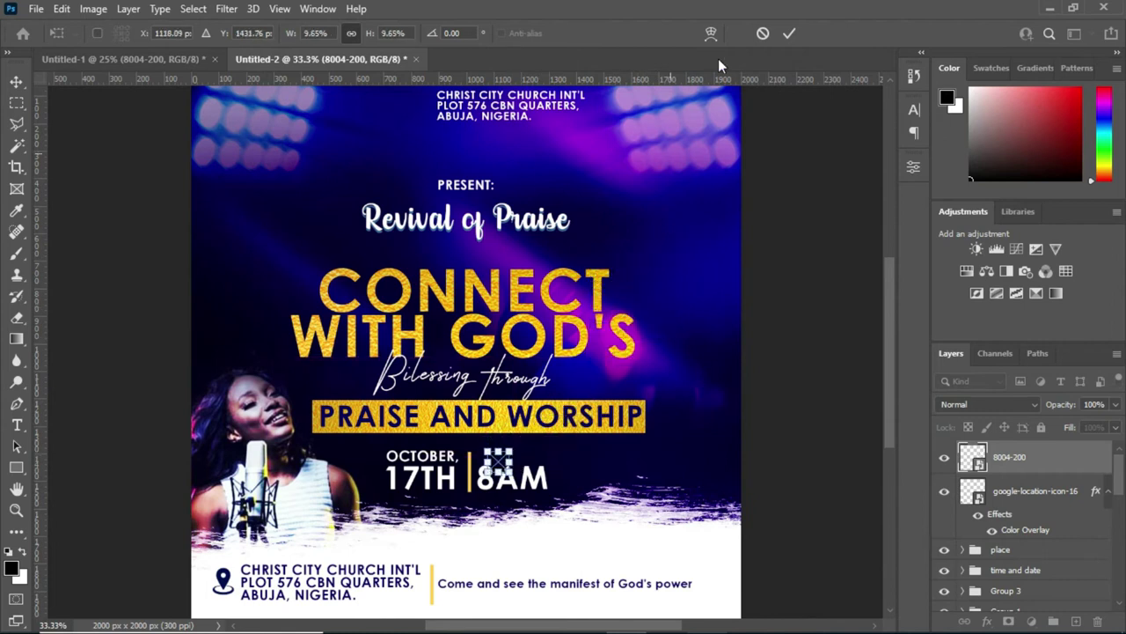
{"action": "left_click", "coordinate": [788, 34]}
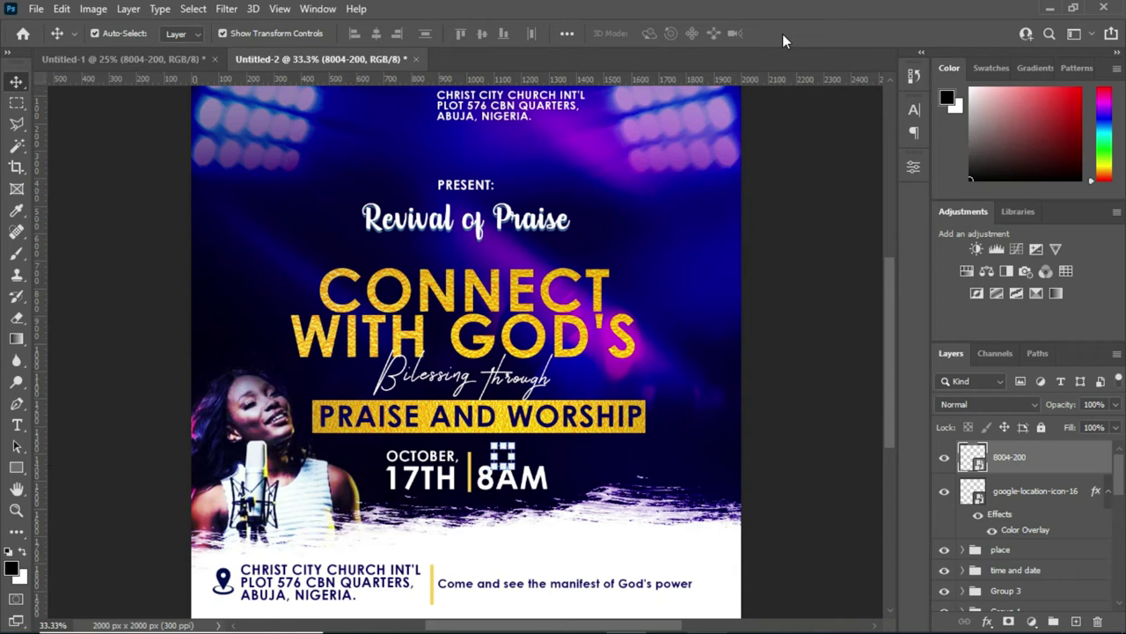
Whiten the clock icon with Hue/Saturation lightness at +100
{"action": "left_click", "coordinate": [92, 10]}
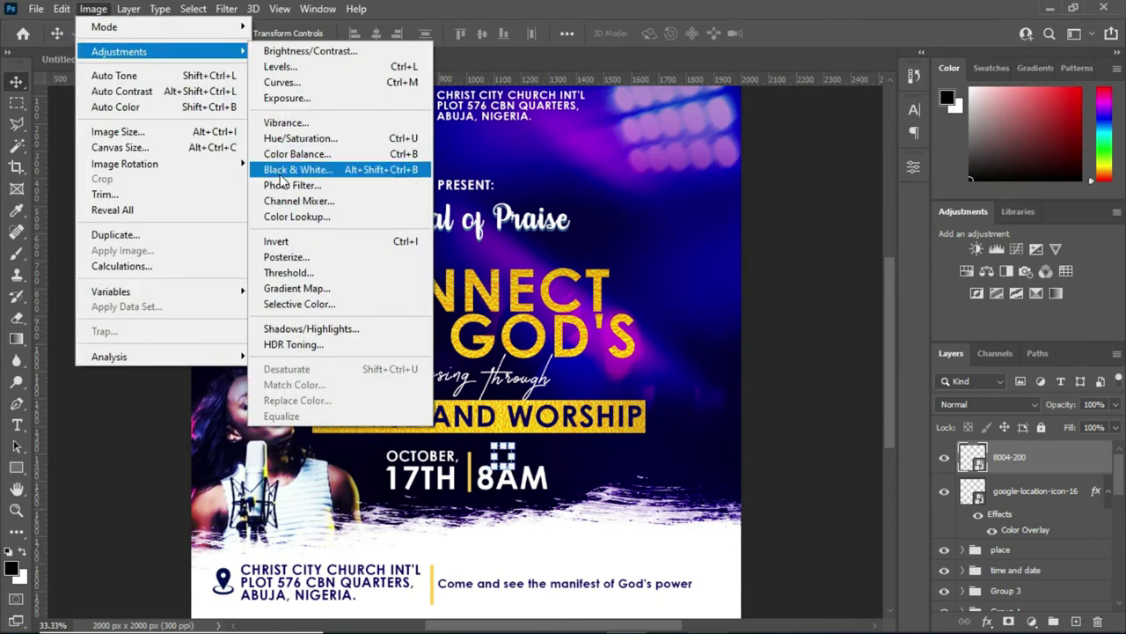
{"action": "left_click", "coordinate": [308, 126]}
{"action": "left_click_drag", "start_coordinate": [517, 295], "coordinate": [660, 294]}
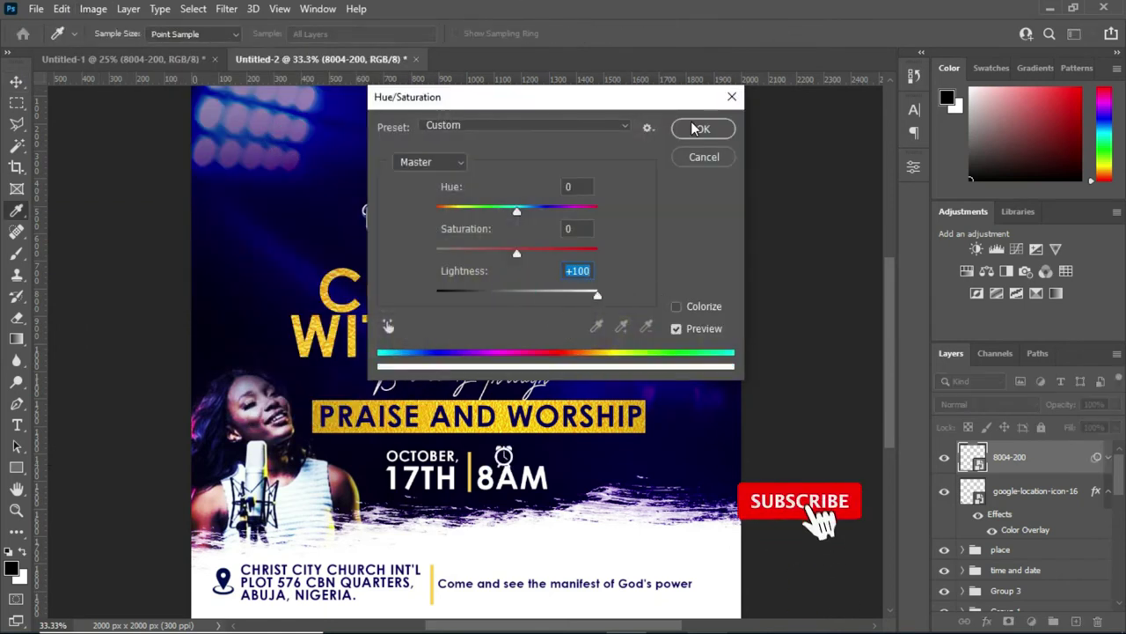
{"action": "left_click", "coordinate": [703, 128]}
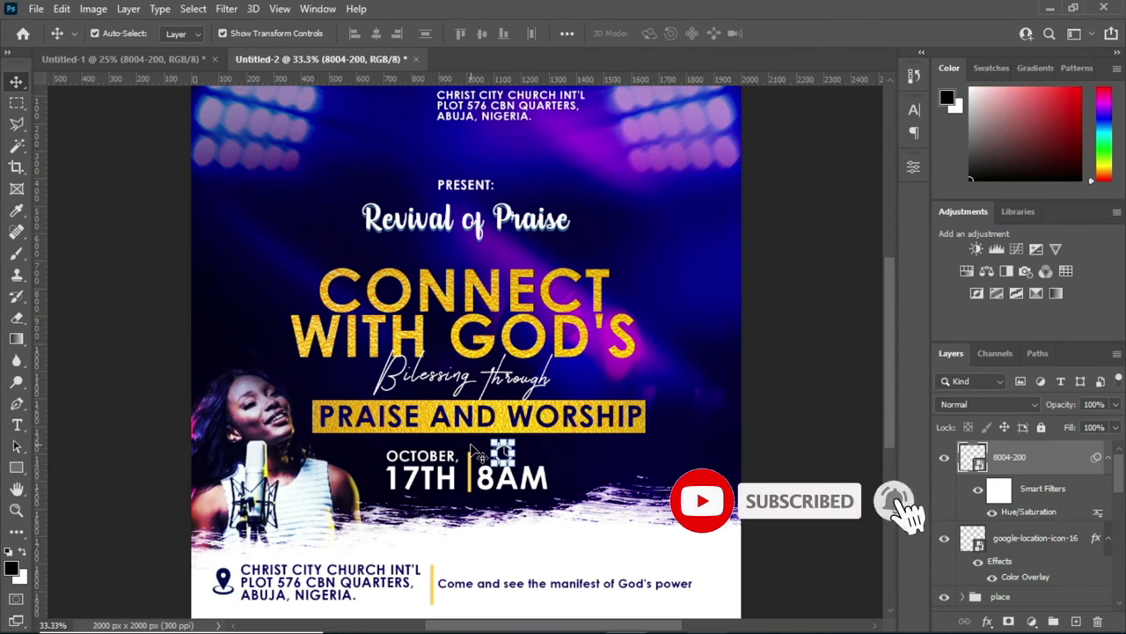
Shrink the alarm clock icon further above 8AM at 66.7% zoom
{"action": "key", "text": "ctrl+plus"}
{"action": "key", "text": "ctrl+plus"}
{"action": "scroll", "coordinate": [721, 392], "scroll_direction": "down", "scroll_amount": 3}
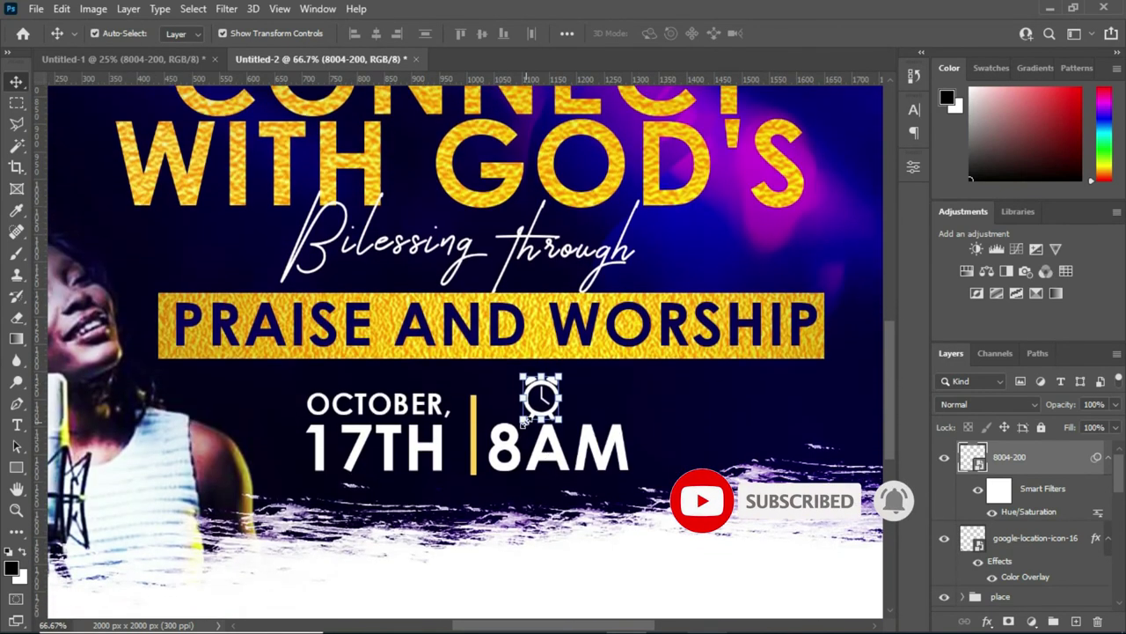
{"action": "key", "text": "ctrl+t"}
{"action": "left_click_drag", "start_coordinate": [531, 409], "coordinate": [563, 404]}
{"action": "key", "text": "Return"}
{"action": "left_click", "coordinate": [597, 407]}
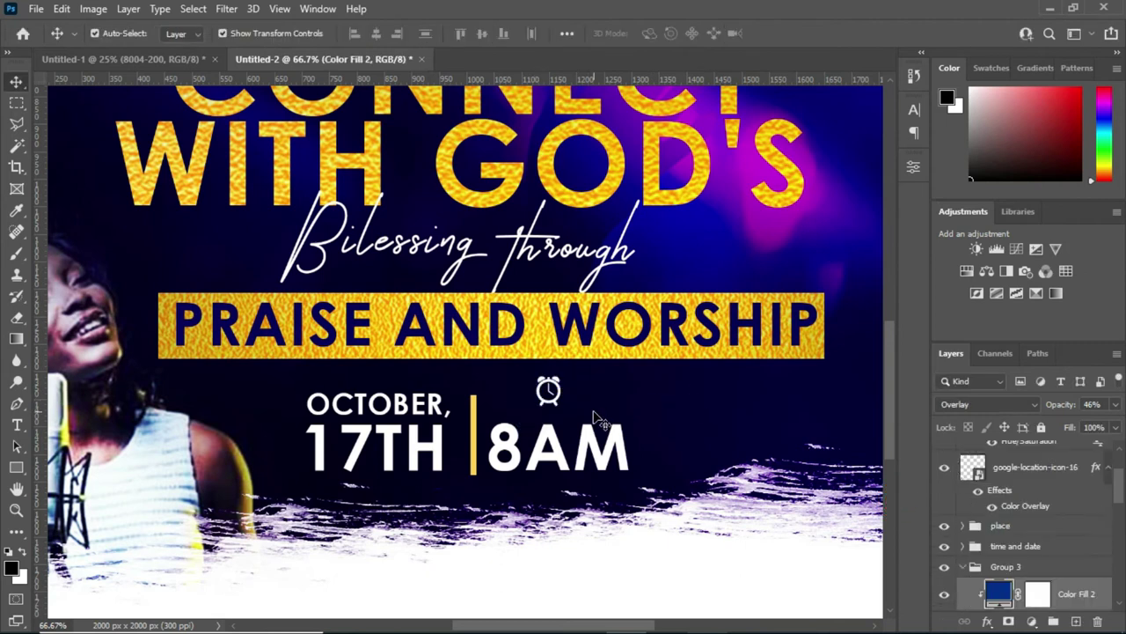
{"action": "left_click", "coordinate": [124, 59]}
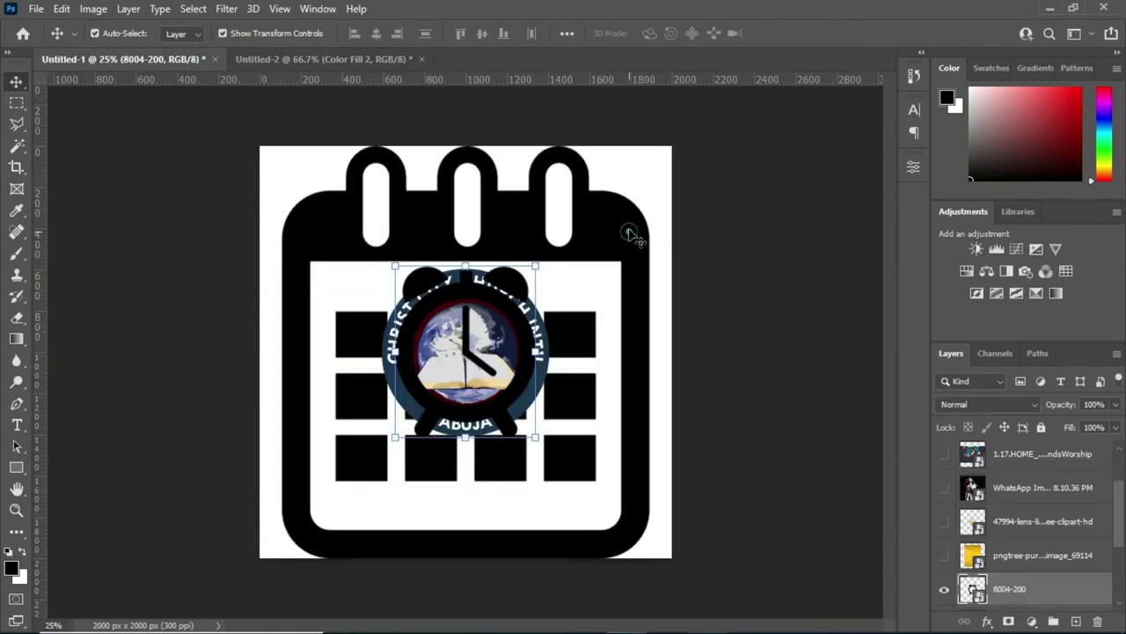
Copy the calendar image into the flyer, scaled to about 17.6% over the headline
{"action": "left_click_drag", "start_coordinate": [630, 235], "coordinate": [514, 340]}
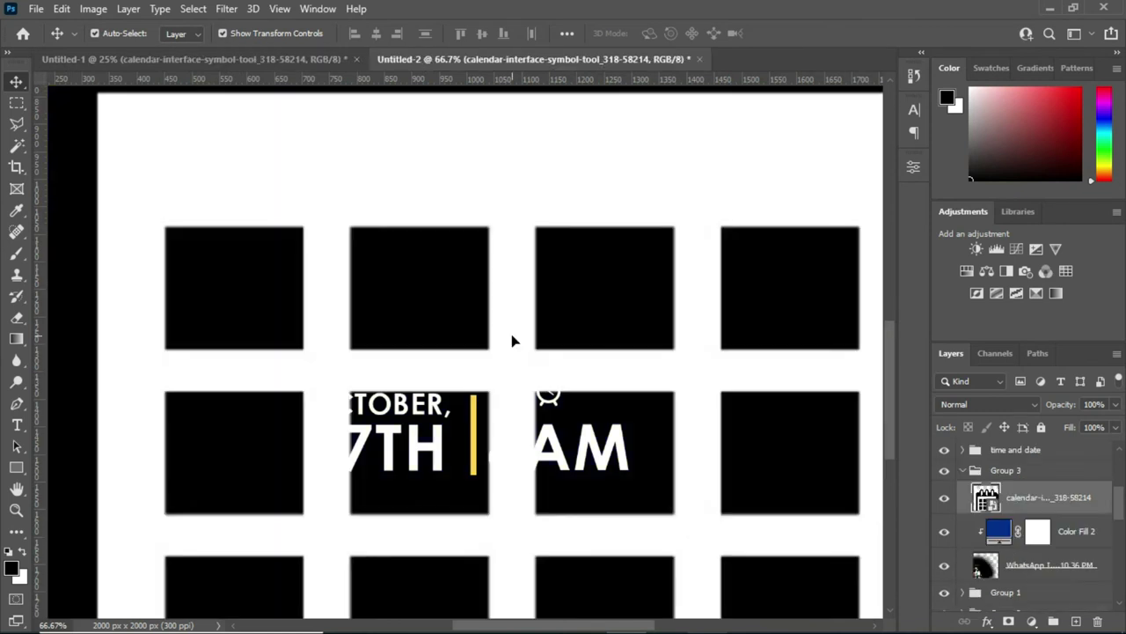
{"action": "key", "text": "ctrl+t"}
{"action": "key", "text": "ctrl+0"}
{"action": "left_click_drag", "start_coordinate": [679, 201], "coordinate": [480, 409]}
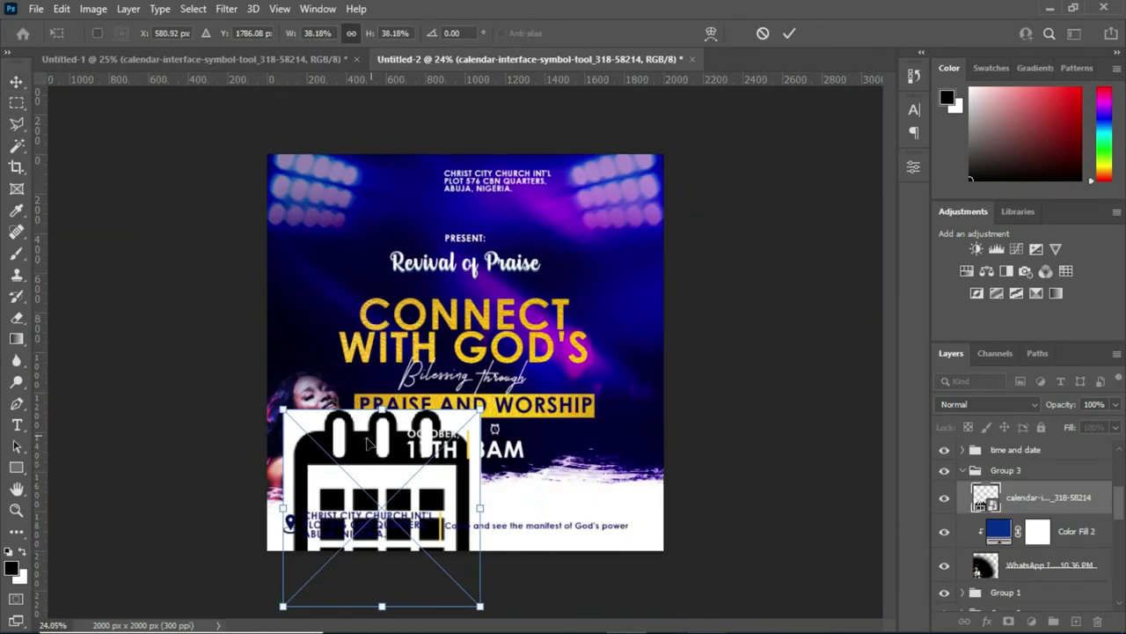
{"action": "left_click_drag", "start_coordinate": [367, 443], "coordinate": [488, 250]}
{"action": "left_click_drag", "start_coordinate": [611, 206], "coordinate": [504, 314]}
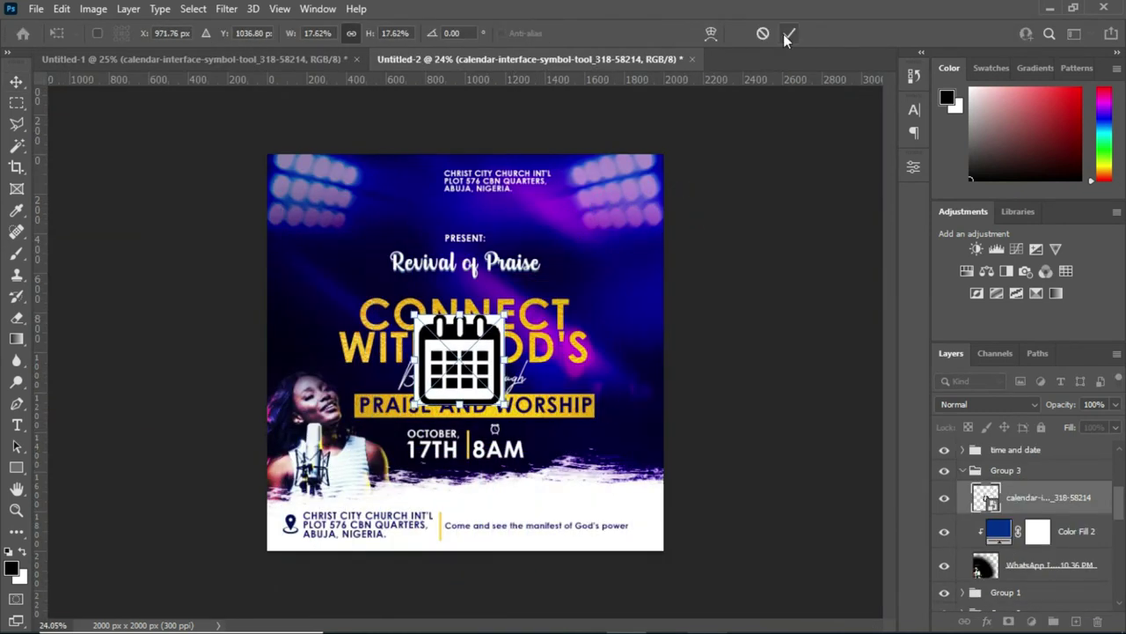
{"action": "left_click", "coordinate": [787, 35]}
{"action": "key", "text": "ctrl+1"}
Move the calendar layer to the top of the stack and rasterize it
{"action": "mouse_move", "coordinate": [1019, 496]}
{"action": "left_mouse_down"}
{"action": "mouse_move", "coordinate": [1018, 440]}
{"action": "mouse_move", "coordinate": [1035, 431]}
{"action": "mouse_move", "coordinate": [1033, 440]}
{"action": "left_mouse_up"}
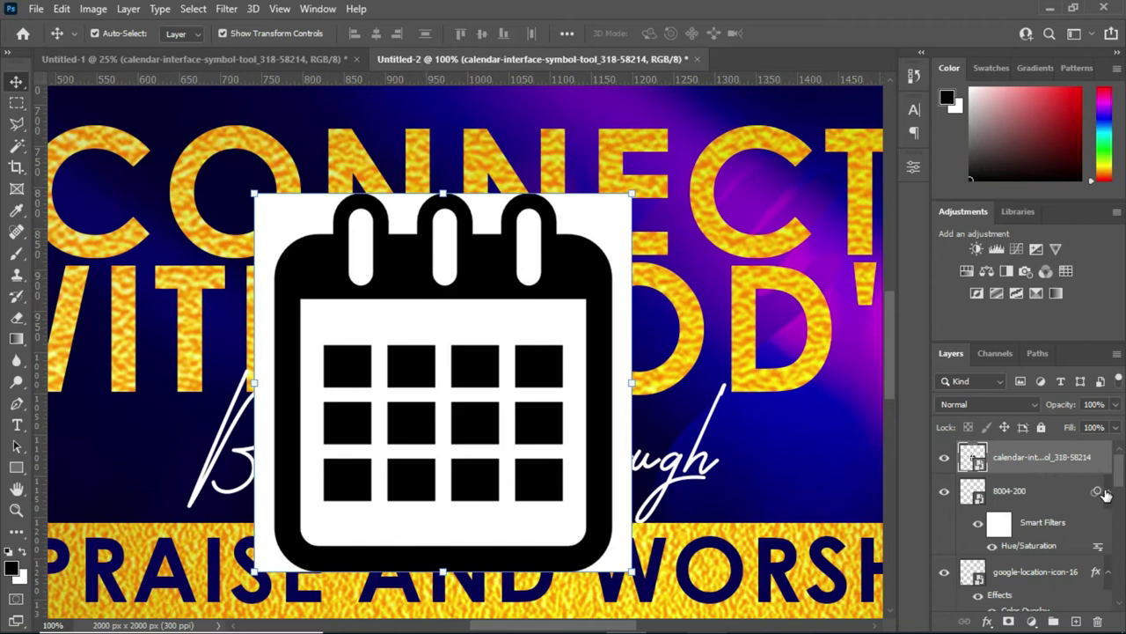
{"action": "left_click", "coordinate": [1107, 491]}
{"action": "left_click", "coordinate": [1108, 524]}
{"action": "right_click", "coordinate": [1032, 459]}
{"action": "left_click", "coordinate": [887, 331]}
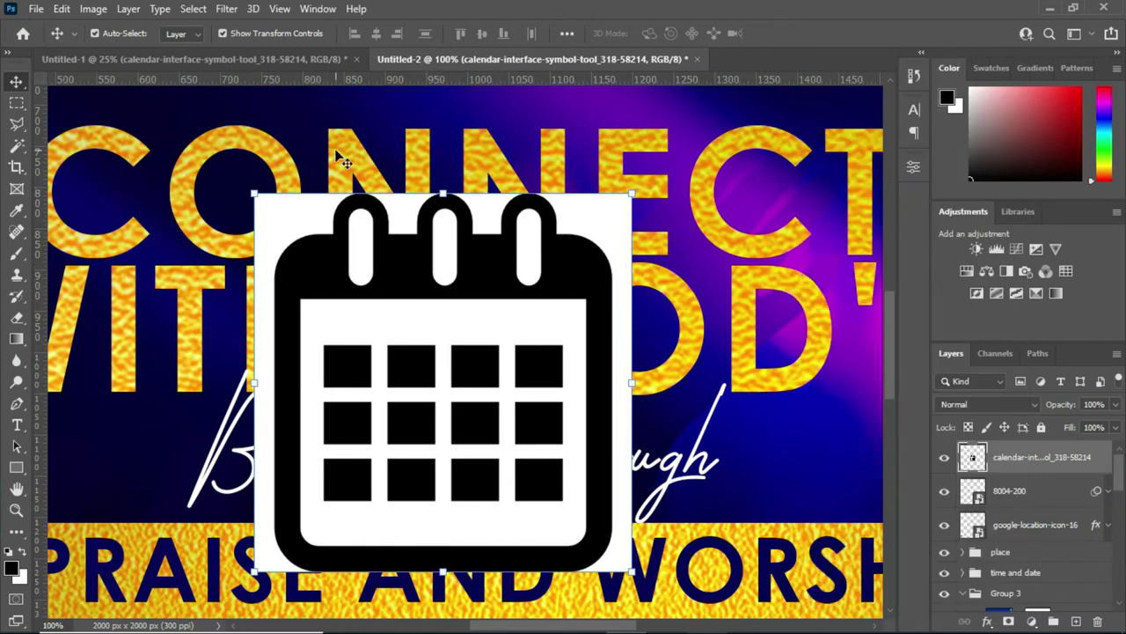
{"action": "left_click", "coordinate": [17, 147]}
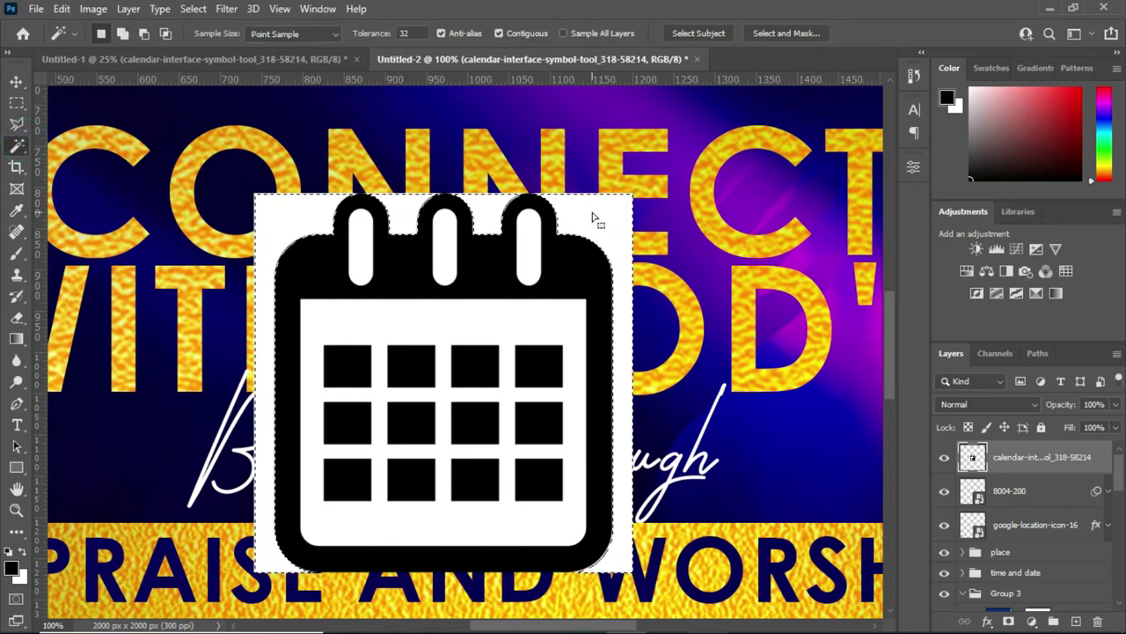
Delete the calendar's white background and fill its black outline white
{"action": "key", "text": "Delete"}
{"action": "key", "text": "ctrl+d"}
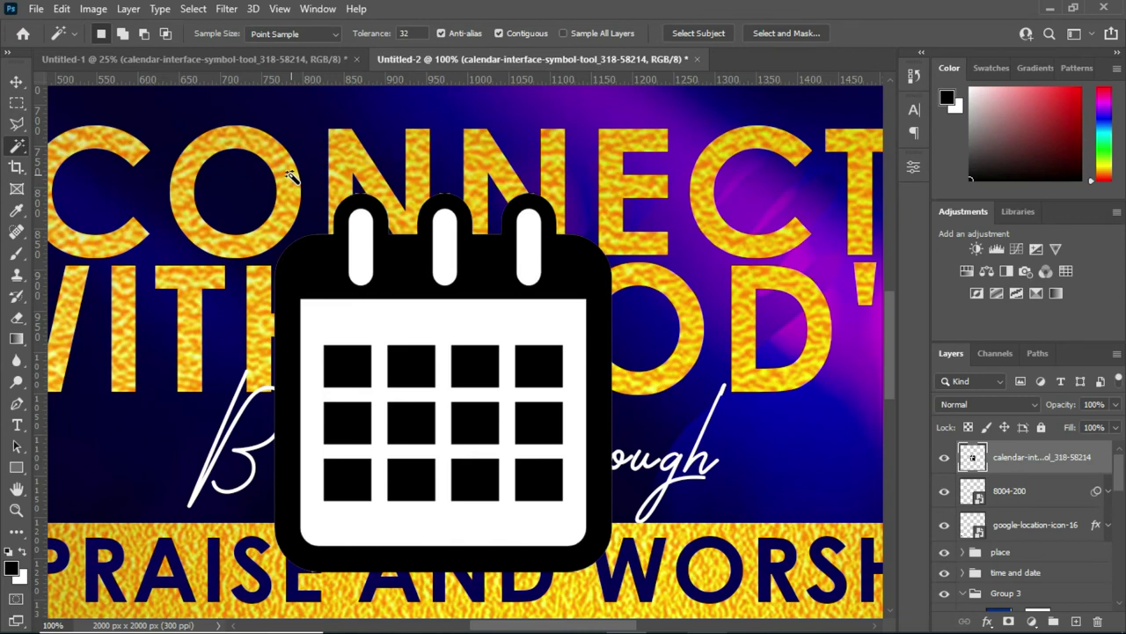
{"action": "left_click", "coordinate": [329, 261]}
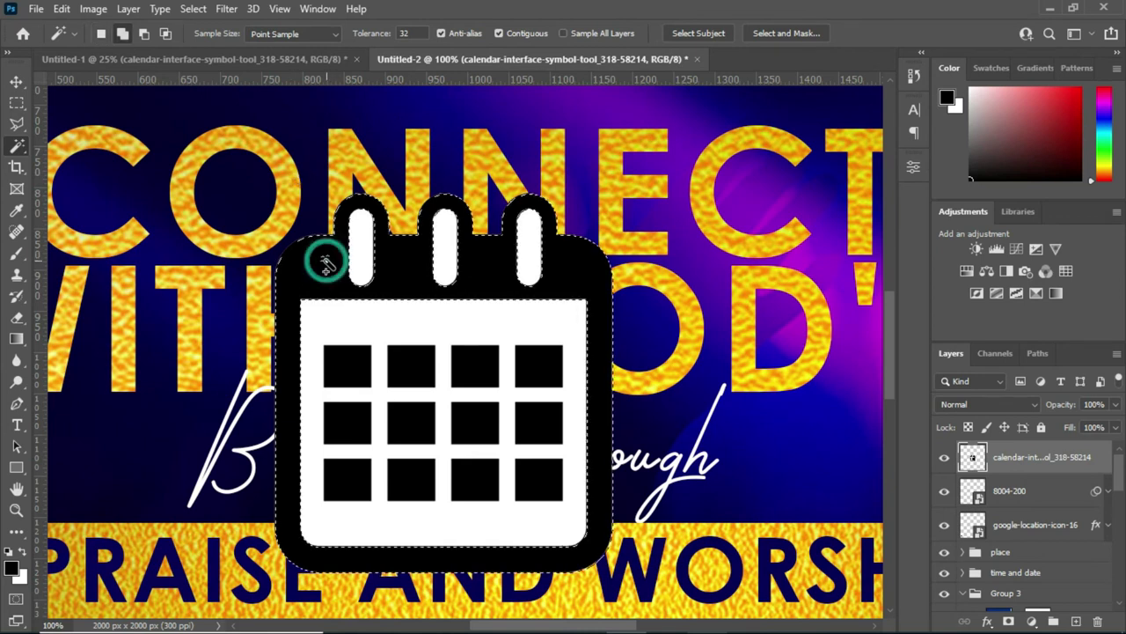
{"action": "left_click", "coordinate": [17, 340]}
{"action": "right_click", "coordinate": [17, 340]}
{"action": "left_click", "coordinate": [88, 350]}
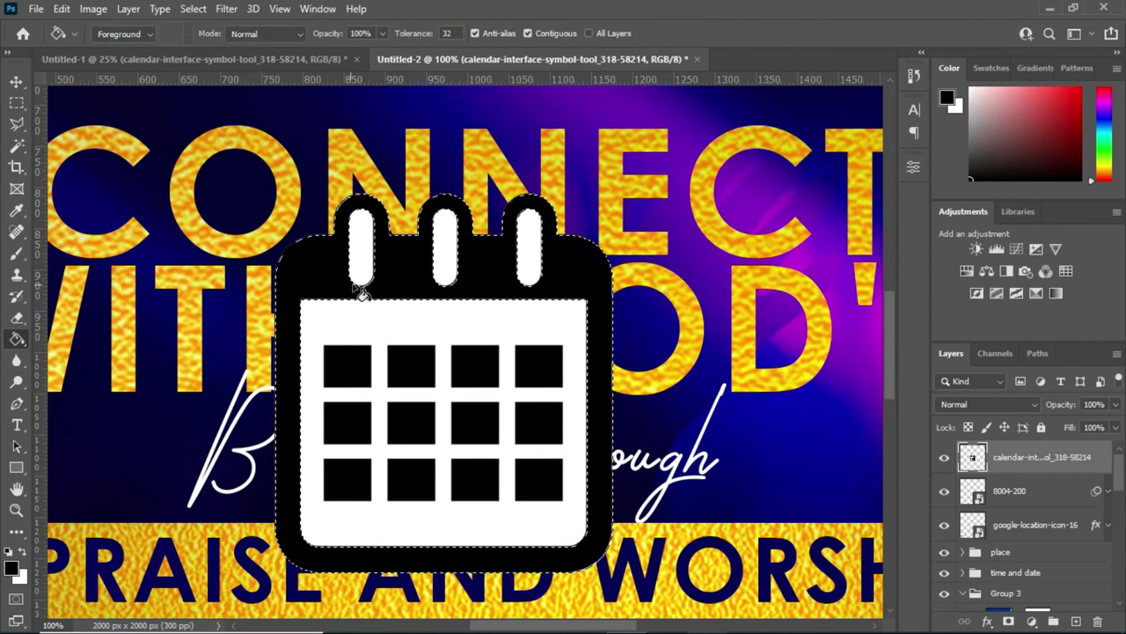
{"action": "key", "text": "x"}
{"action": "left_click", "coordinate": [311, 277]}
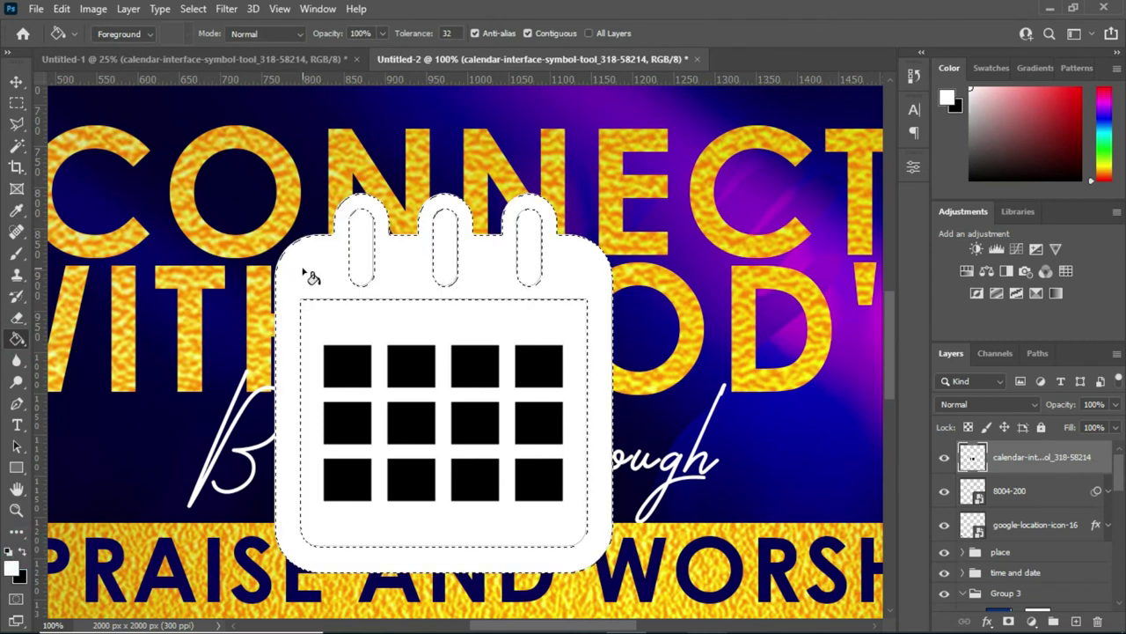
Select the calendar's grid squares and set the fill colour to sampled dark blue 08006b
{"action": "key", "text": "w"}
{"action": "left_click", "coordinate": [407, 368], "text": "shift"}
{"action": "left_click", "coordinate": [541, 435], "text": "shift"}
{"action": "left_click", "coordinate": [479, 427], "text": "shift"}
{"action": "left_click", "coordinate": [415, 428], "text": "shift"}
{"action": "left_click", "coordinate": [347, 423], "text": "shift"}
{"action": "left_click", "coordinate": [348, 480], "text": "shift"}
{"action": "left_click", "coordinate": [452, 478], "text": "shift"}
{"action": "left_click", "coordinate": [532, 486], "text": "shift"}
{"action": "left_click", "coordinate": [11, 567]}
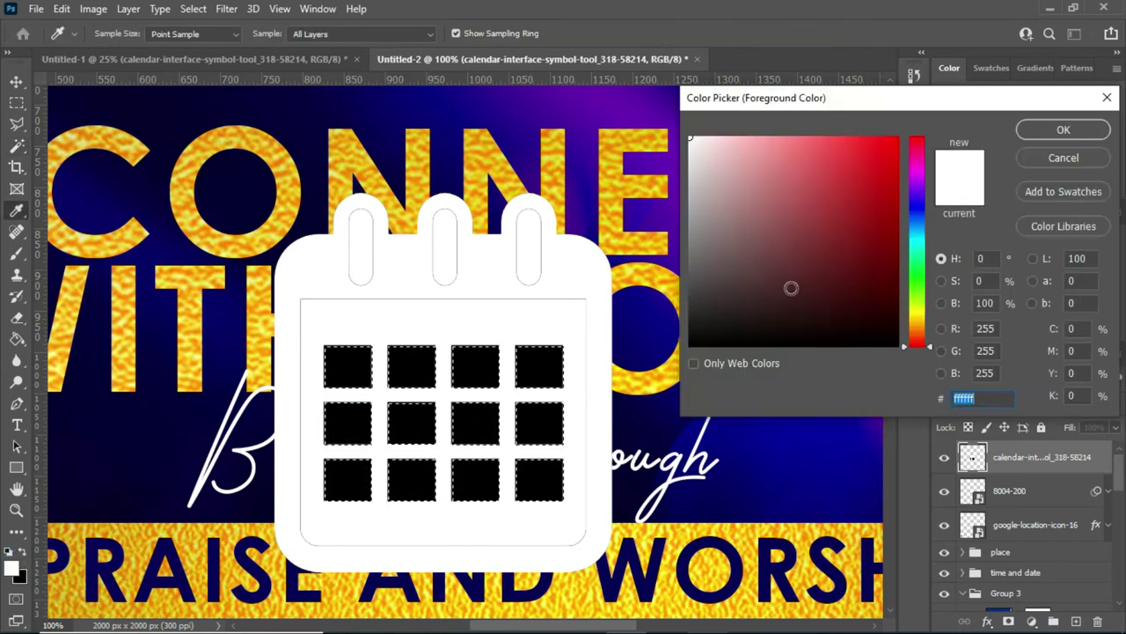
{"action": "left_click", "coordinate": [649, 406]}
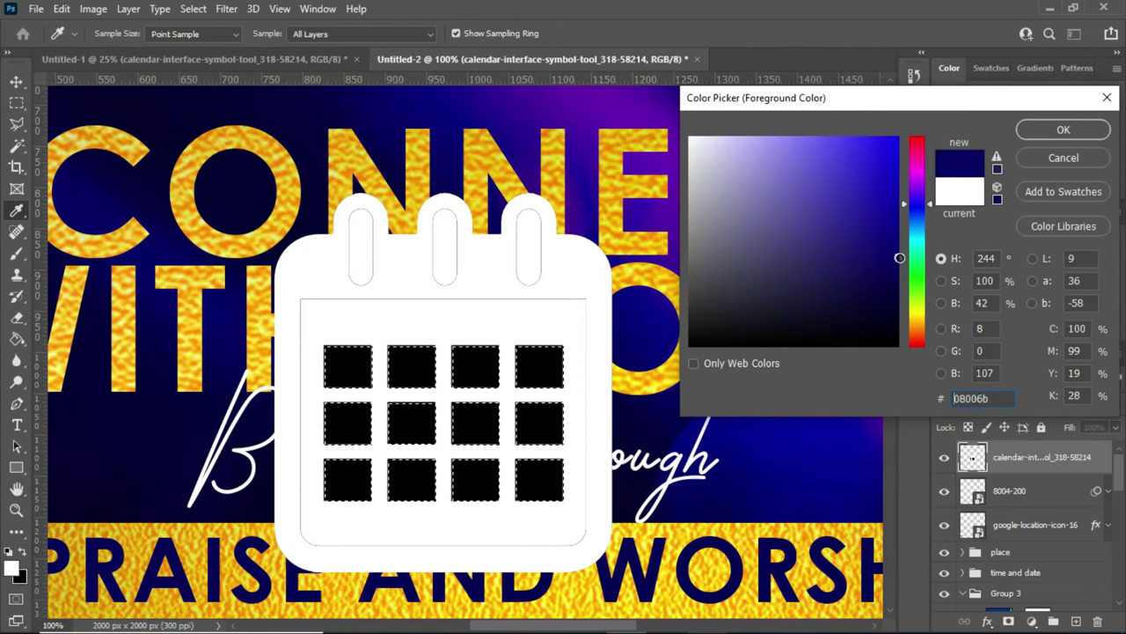
{"action": "left_click", "coordinate": [1062, 130]}
Fill all twelve calendar squares with dark blue 08006b
{"action": "key", "text": "g"}
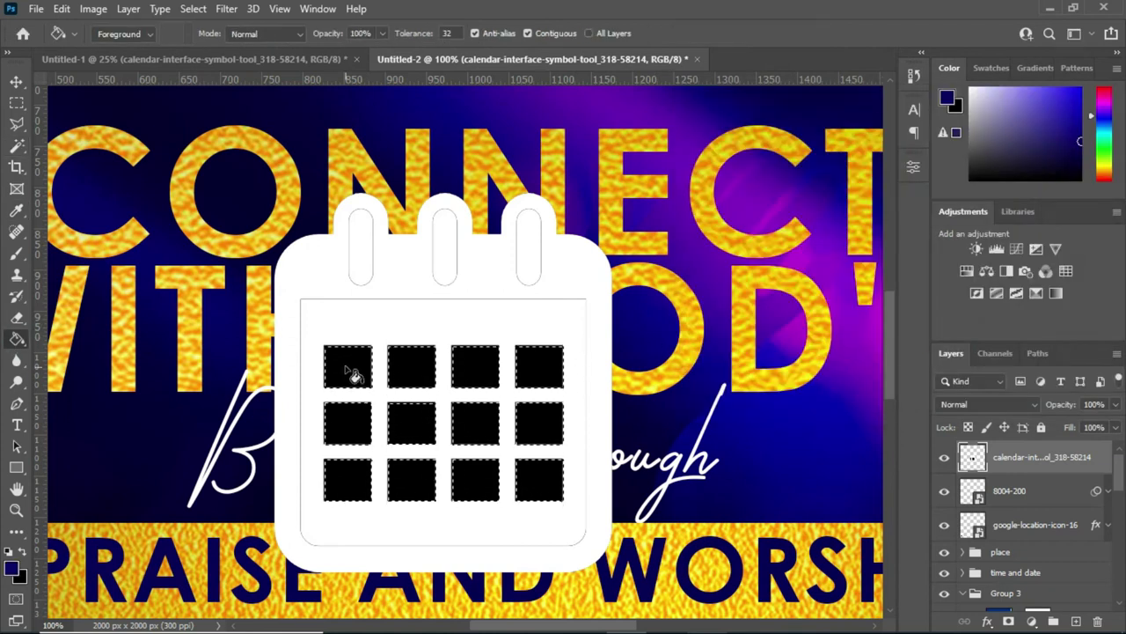
{"action": "left_click", "coordinate": [348, 365]}
{"action": "left_click", "coordinate": [411, 366]}
{"action": "left_click", "coordinate": [475, 366]}
{"action": "left_click", "coordinate": [540, 365]}
{"action": "left_click", "coordinate": [539, 423]}
{"action": "left_click", "coordinate": [475, 422]}
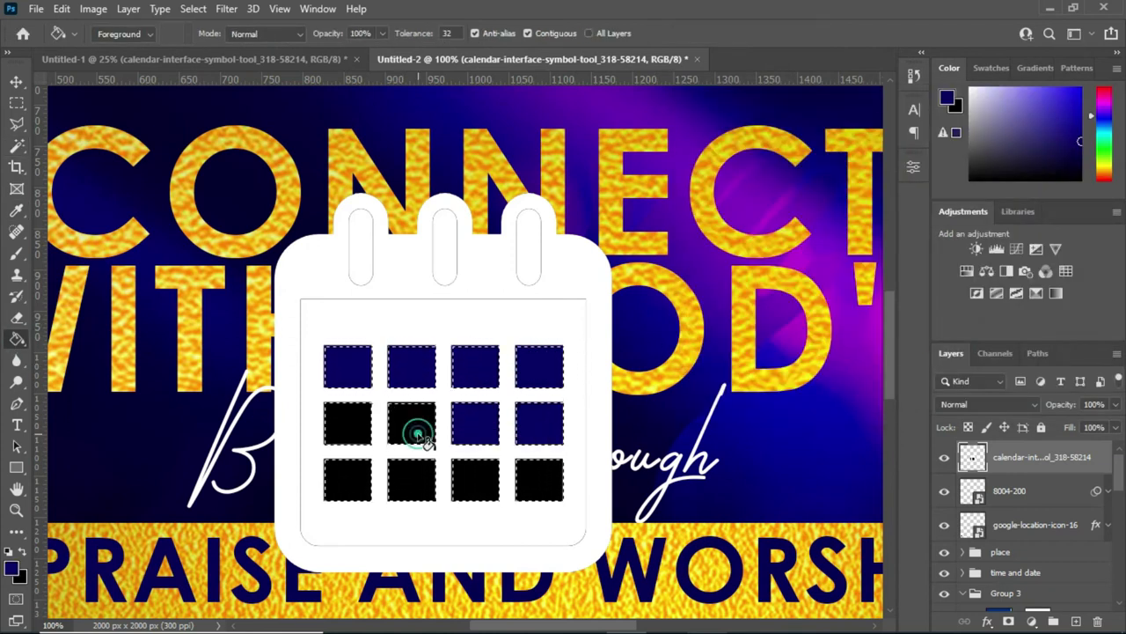
{"action": "left_click", "coordinate": [418, 436]}
{"action": "left_click", "coordinate": [347, 423]}
{"action": "left_click", "coordinate": [352, 480]}
{"action": "left_click", "coordinate": [411, 479]}
{"action": "left_click", "coordinate": [475, 480]}
{"action": "left_click", "coordinate": [532, 475]}
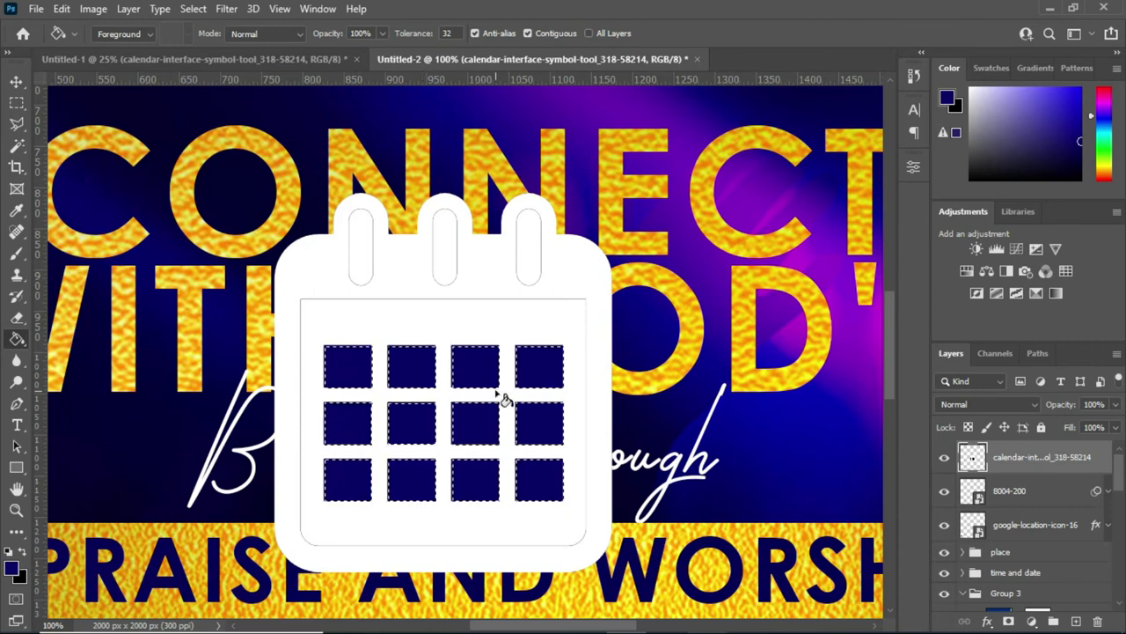
{"action": "left_click", "coordinate": [15, 145]}
{"action": "key", "text": "ctrl+0"}
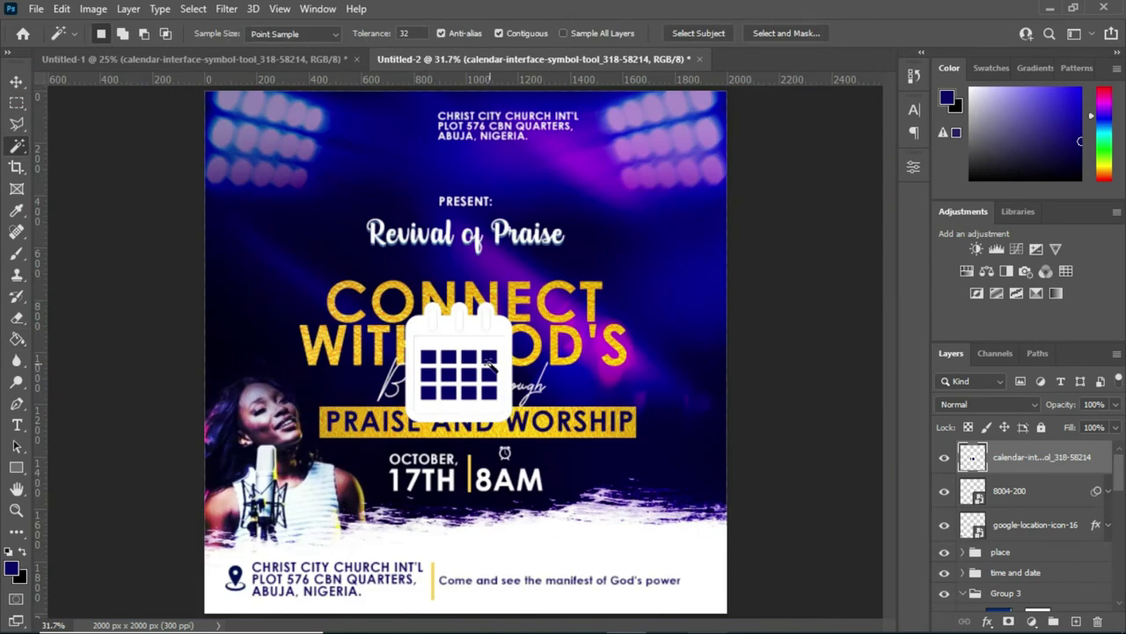
Shrink the calendar icon and place it just left of OCTOBER
{"action": "key", "text": "v"}
{"action": "mouse_move", "coordinate": [511, 302]}
{"action": "left_mouse_down"}
{"action": "mouse_move", "coordinate": [443, 380]}
{"action": "mouse_move", "coordinate": [441, 401]}
{"action": "mouse_move", "coordinate": [370, 467]}
{"action": "left_mouse_up"}
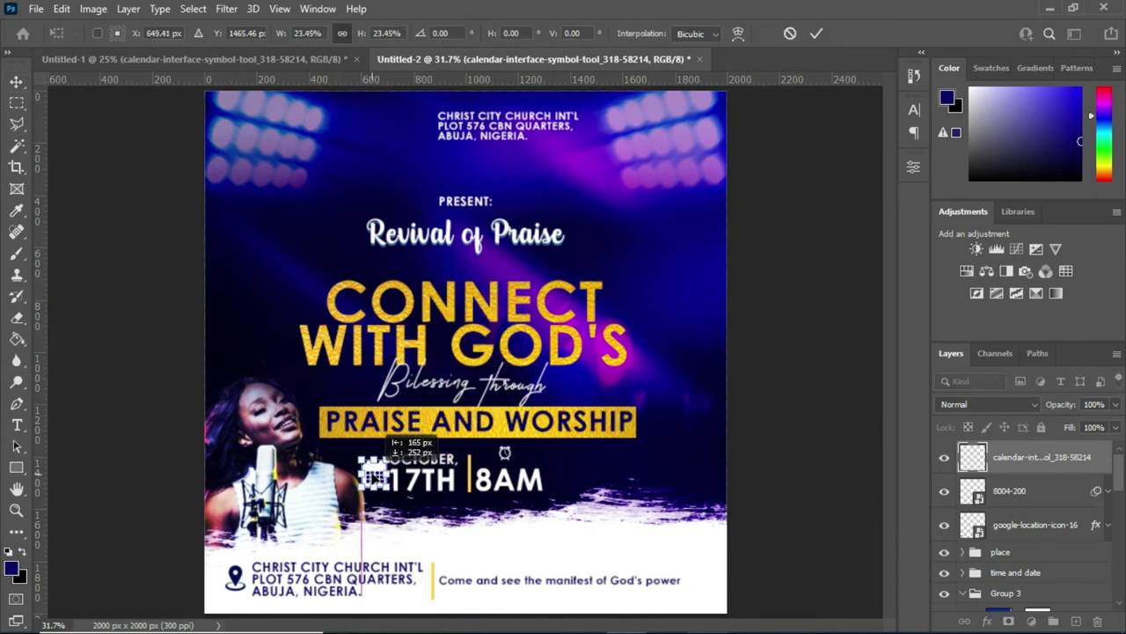
{"action": "key", "text": "ctrl+plus"}
{"action": "key", "text": "ctrl+plus"}
{"action": "key", "text": "ctrl+plus"}
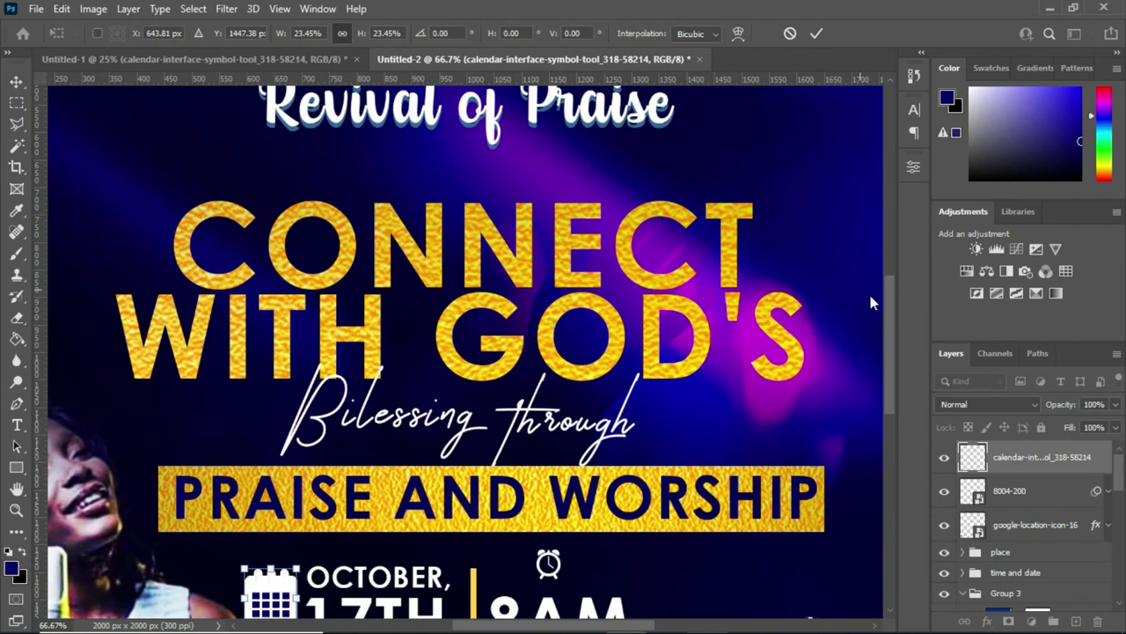
{"action": "scroll", "coordinate": [871, 303], "scroll_direction": "down", "scroll_amount": 2}
{"action": "scroll", "coordinate": [885, 343], "scroll_direction": "down", "scroll_amount": 2}
{"action": "mouse_move", "coordinate": [299, 385]}
{"action": "left_mouse_down"}
{"action": "mouse_move", "coordinate": [264, 433]}
{"action": "mouse_move", "coordinate": [280, 403]}
{"action": "left_mouse_up"}
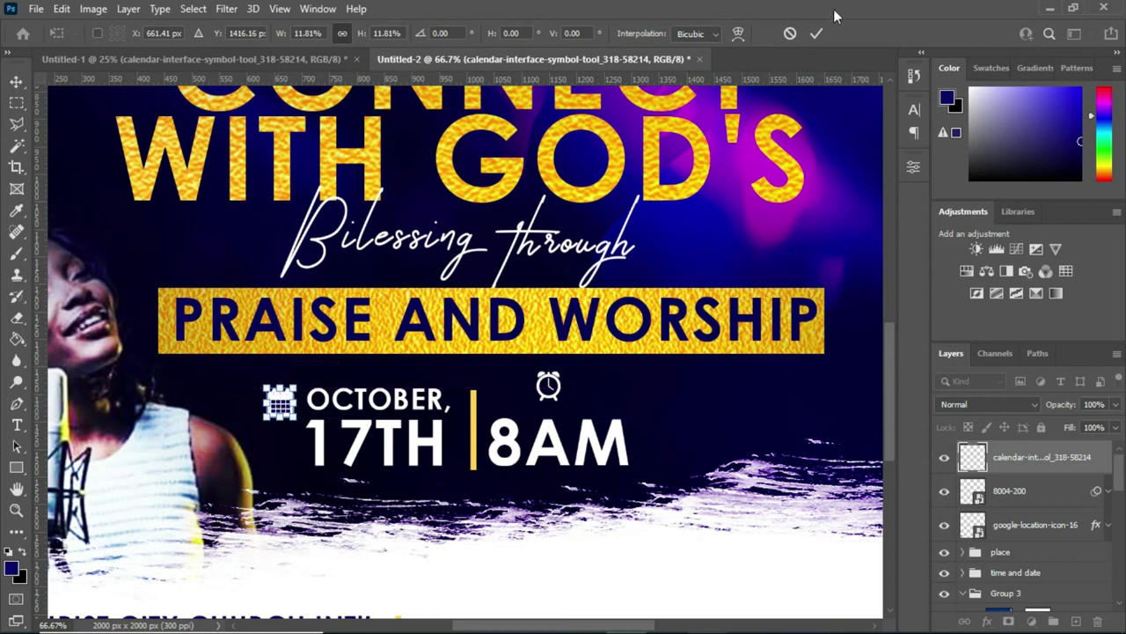
{"action": "left_click", "coordinate": [817, 33]}
{"action": "key", "text": "ctrl+0"}
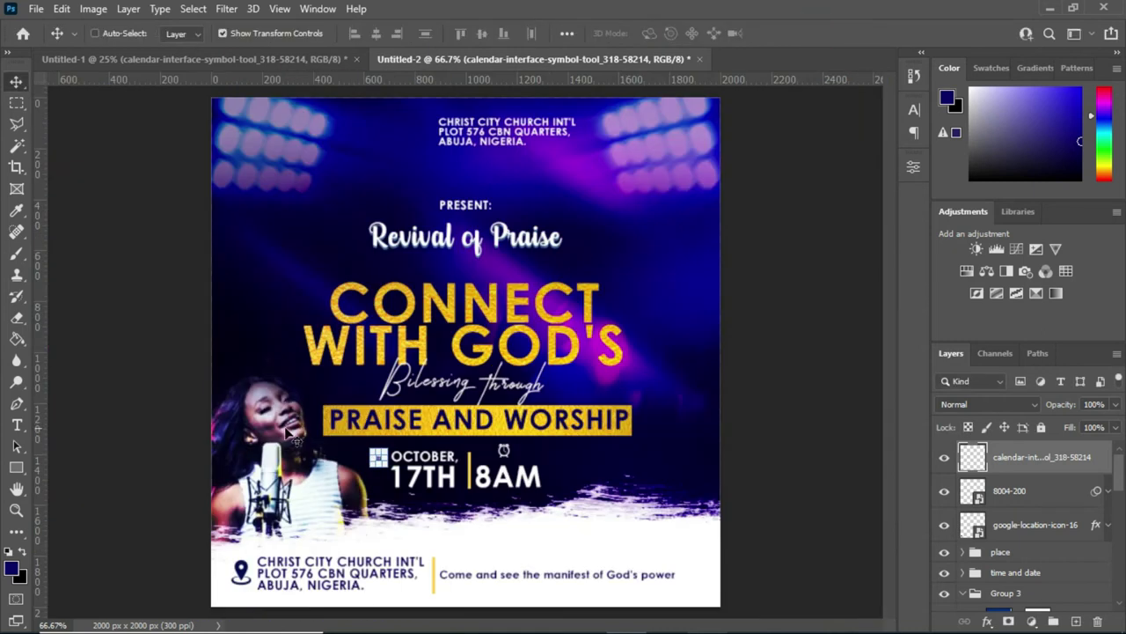
Realign the 'Come and see' footer tagline
{"action": "left_click", "coordinate": [760, 368]}
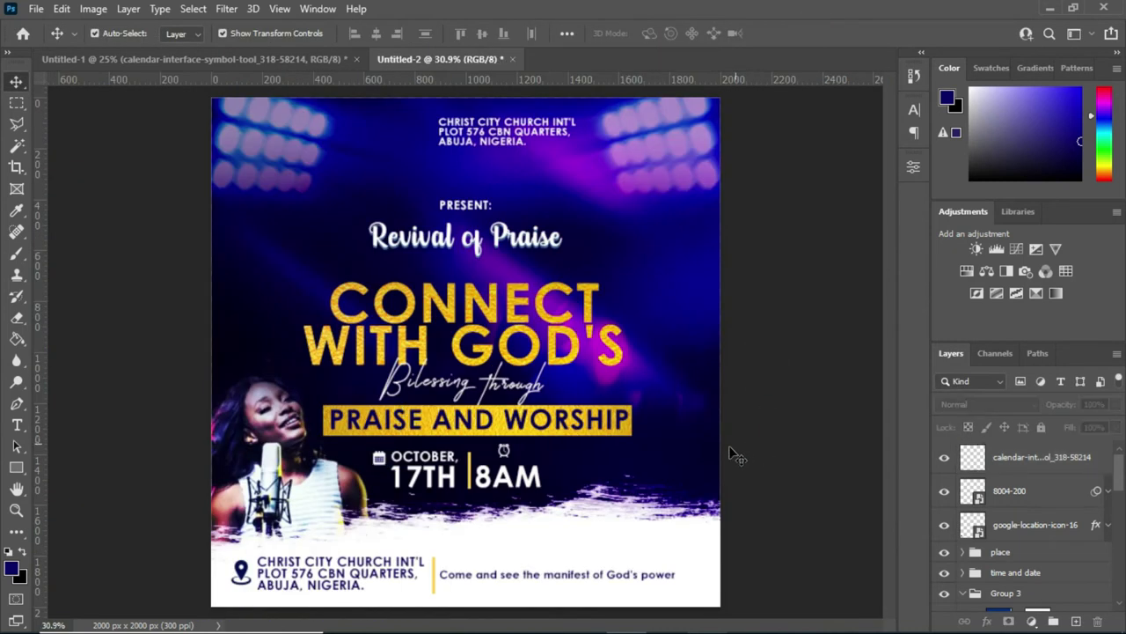
{"action": "left_click_drag", "start_coordinate": [581, 583], "coordinate": [578, 591]}
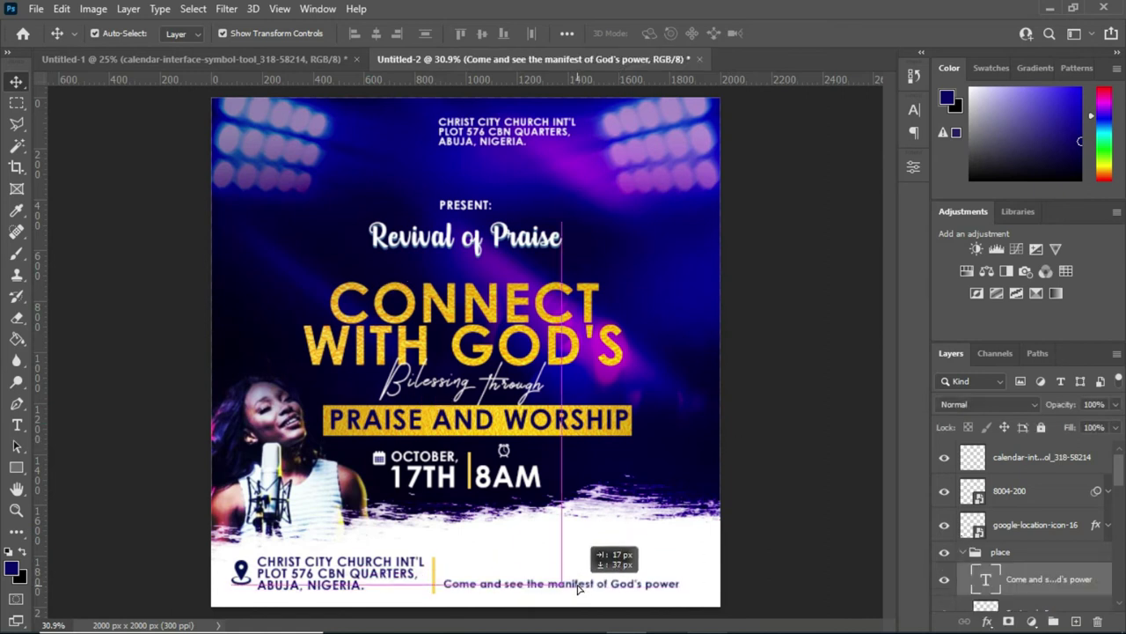
{"action": "left_click_drag", "start_coordinate": [578, 591], "coordinate": [591, 580]}
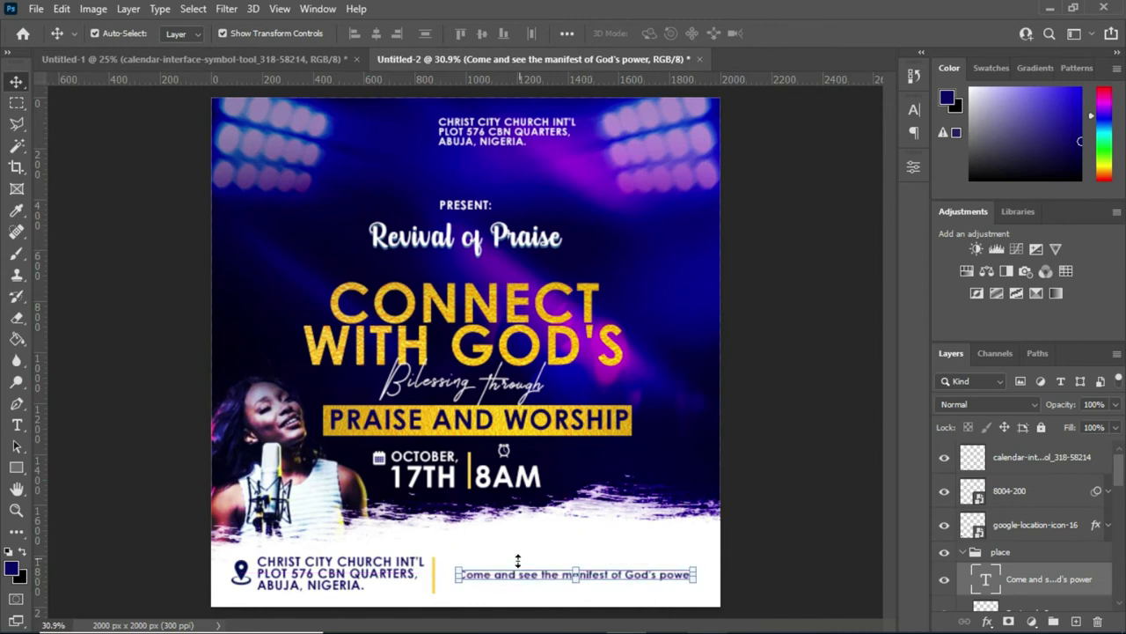
{"action": "double_click", "coordinate": [449, 566]}
{"action": "left_click", "coordinate": [811, 266]}
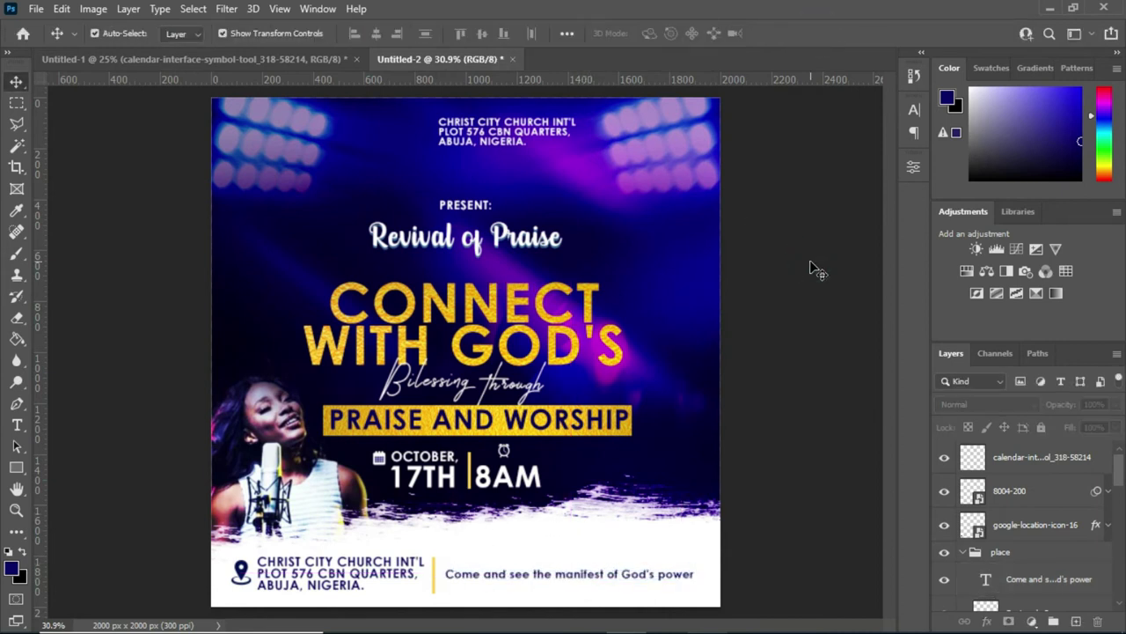
Check the 'With' and guest-name lines in the Notepad notes, then return
{"action": "left_click", "coordinate": [458, 619]}
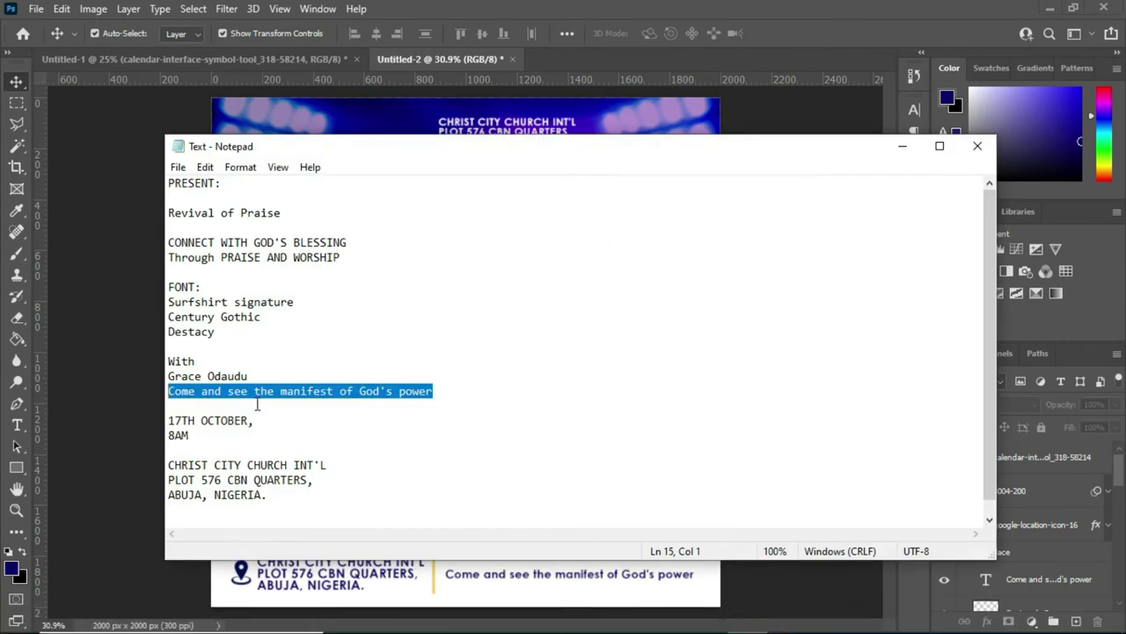
{"action": "left_click_drag", "start_coordinate": [254, 375], "coordinate": [167, 377]}
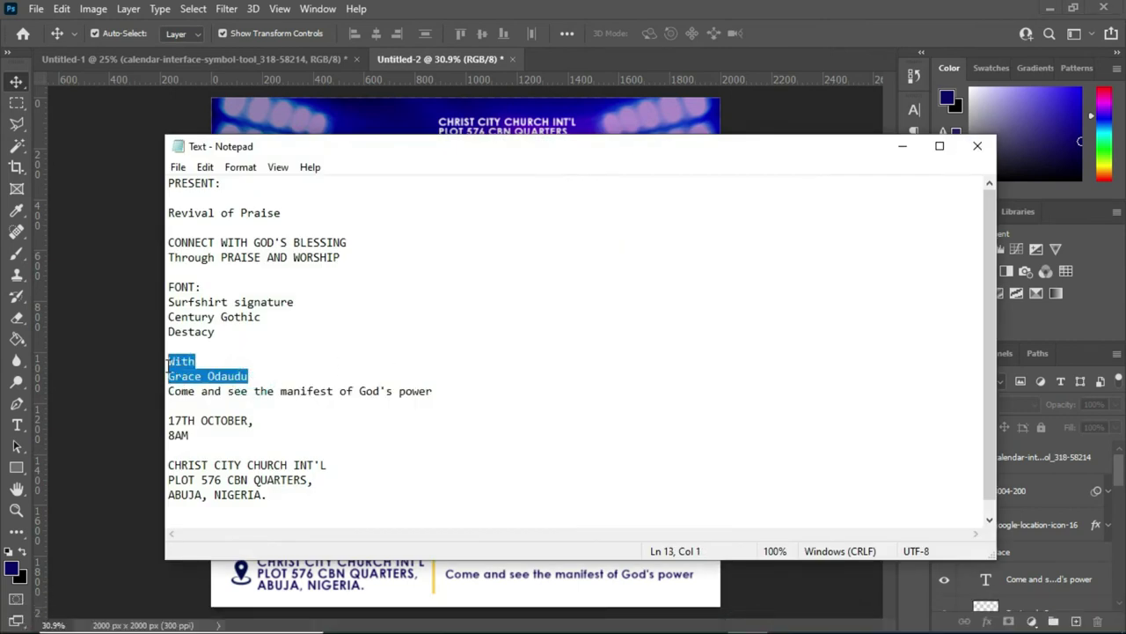
{"action": "left_click", "coordinate": [902, 146]}
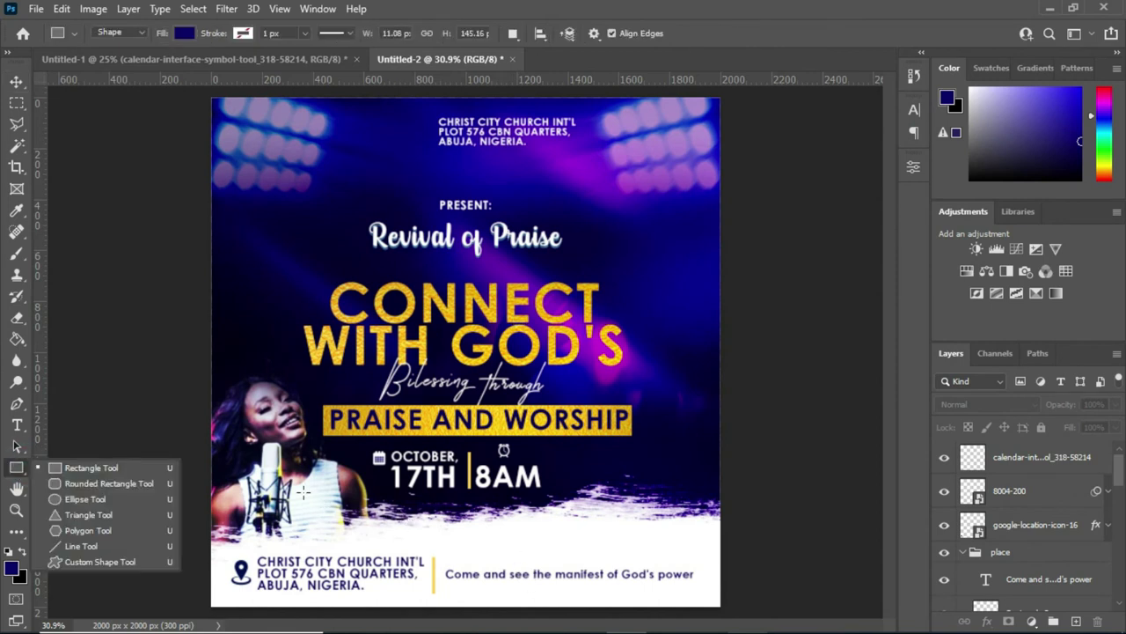
Draw a navy 674 x 104 px rectangle in Group 3 just above the address
{"action": "left_click", "coordinate": [79, 468]}
{"action": "scroll", "coordinate": [1119, 485], "scroll_direction": "down", "scroll_amount": 3}
{"action": "scroll", "coordinate": [1117, 488], "scroll_direction": "down", "scroll_amount": 3}
{"action": "scroll", "coordinate": [1117, 492], "scroll_direction": "down", "scroll_amount": 3}
{"action": "scroll", "coordinate": [1116, 495], "scroll_direction": "down", "scroll_amount": 2}
{"action": "left_click_drag", "start_coordinate": [1116, 496], "coordinate": [1122, 521]}
{"action": "left_click", "coordinate": [964, 494]}
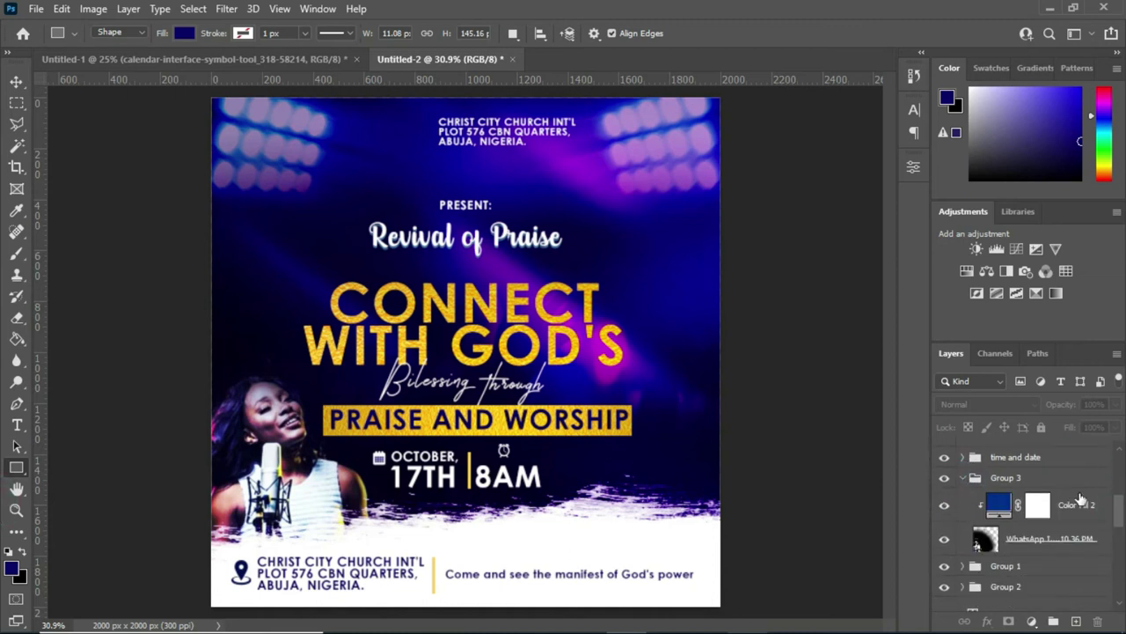
{"action": "left_click", "coordinate": [1038, 505]}
{"action": "left_click_drag", "start_coordinate": [239, 518], "coordinate": [414, 542]}
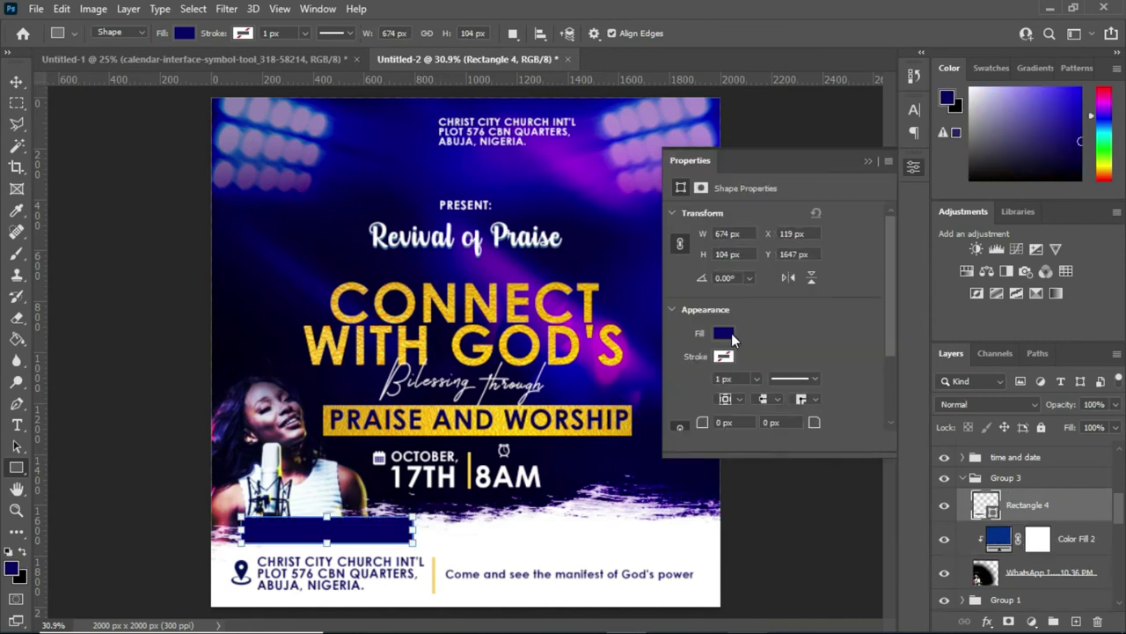
{"action": "left_click", "coordinate": [870, 159]}
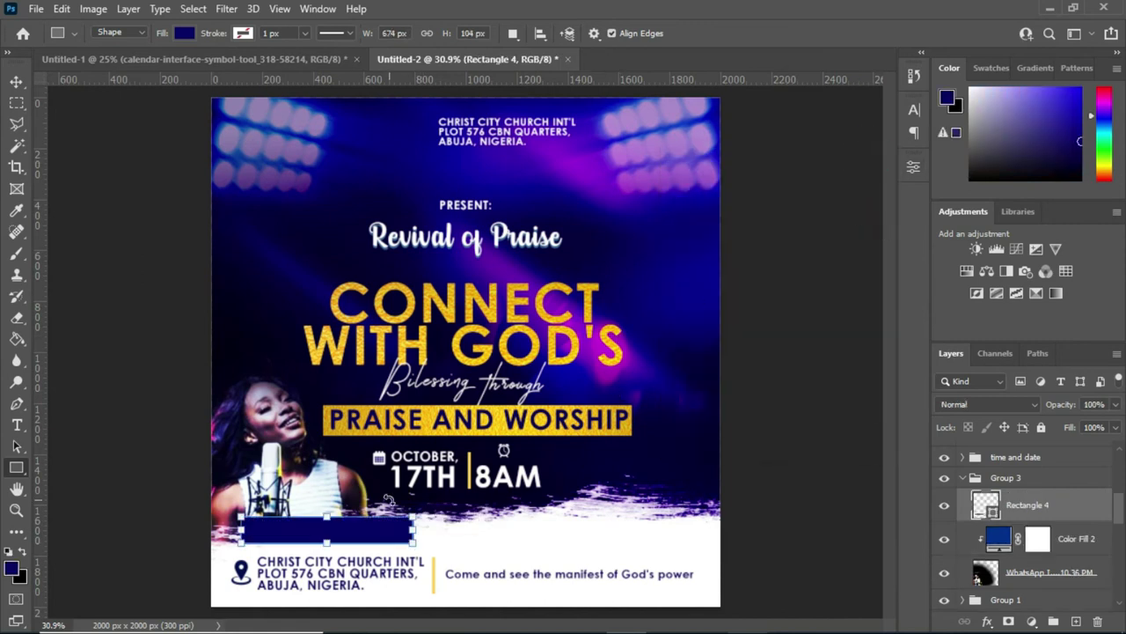
{"action": "left_click", "coordinate": [18, 82]}
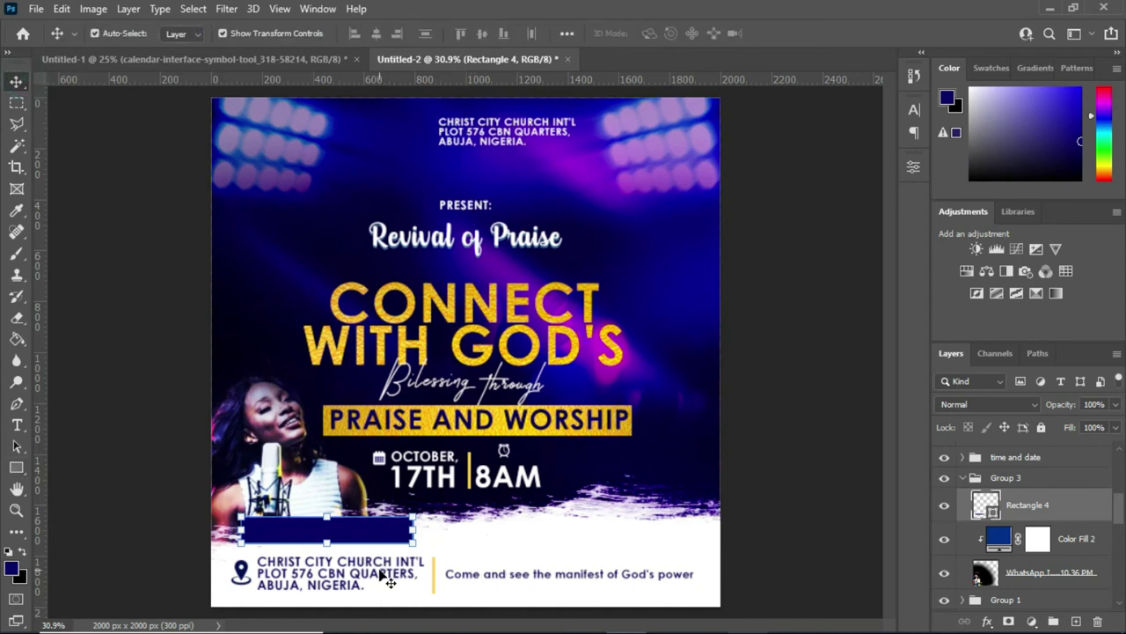
Add a text layer with the guest minister's name, coloured white ffffff
{"action": "key", "text": "t"}
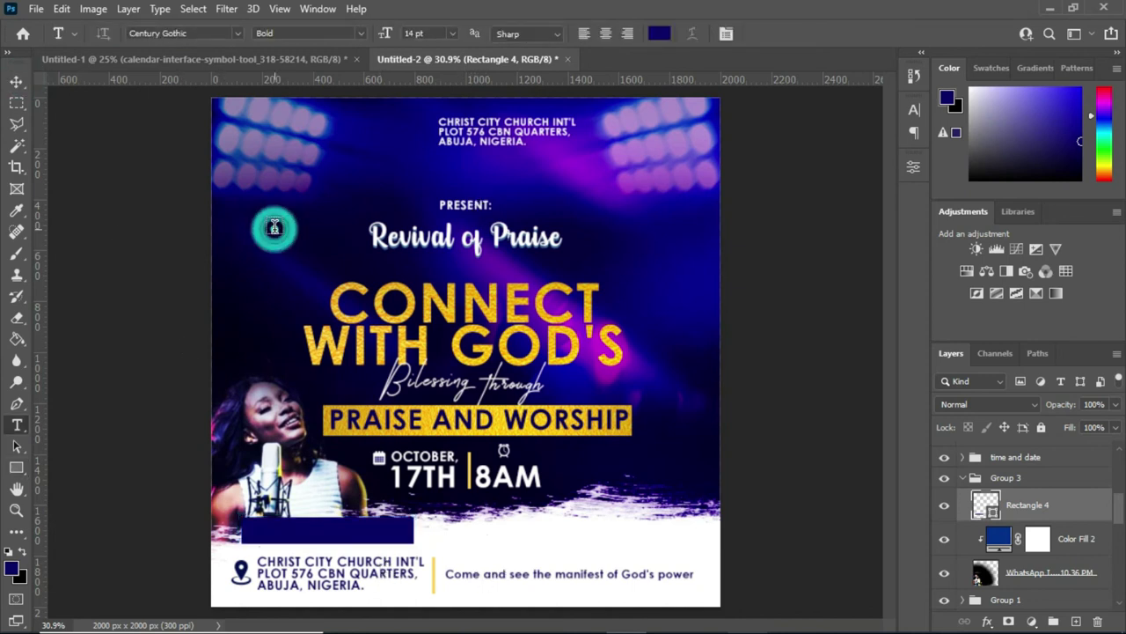
{"action": "left_click", "coordinate": [276, 227]}
{"action": "key", "text": "BackSpace"}
{"action": "left_click", "coordinate": [787, 33]}
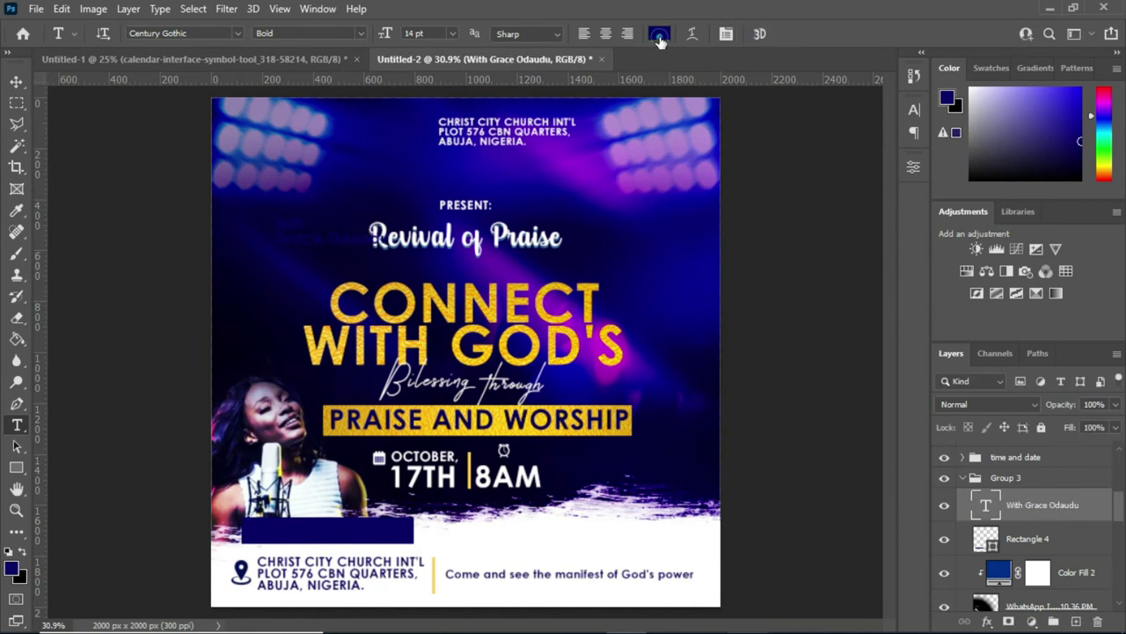
{"action": "left_click", "coordinate": [659, 34]}
{"action": "type", "text": "ffffff"}
{"action": "left_click", "coordinate": [1052, 130]}
Move the name onto the navy bar and add a duplicate reading 'With' beside it
{"action": "left_click", "coordinate": [16, 81]}
{"action": "mouse_move", "coordinate": [335, 235]}
{"action": "left_mouse_down"}
{"action": "mouse_move", "coordinate": [306, 328]}
{"action": "mouse_move", "coordinate": [324, 527]}
{"action": "left_mouse_up"}
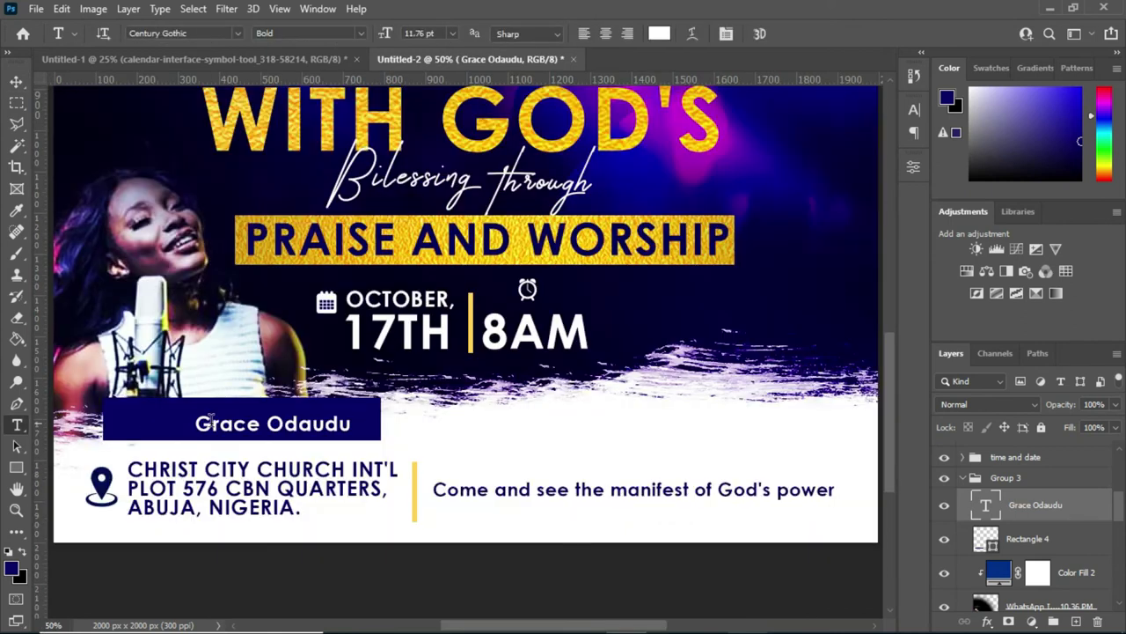
{"action": "key", "text": "ctrl+j"}
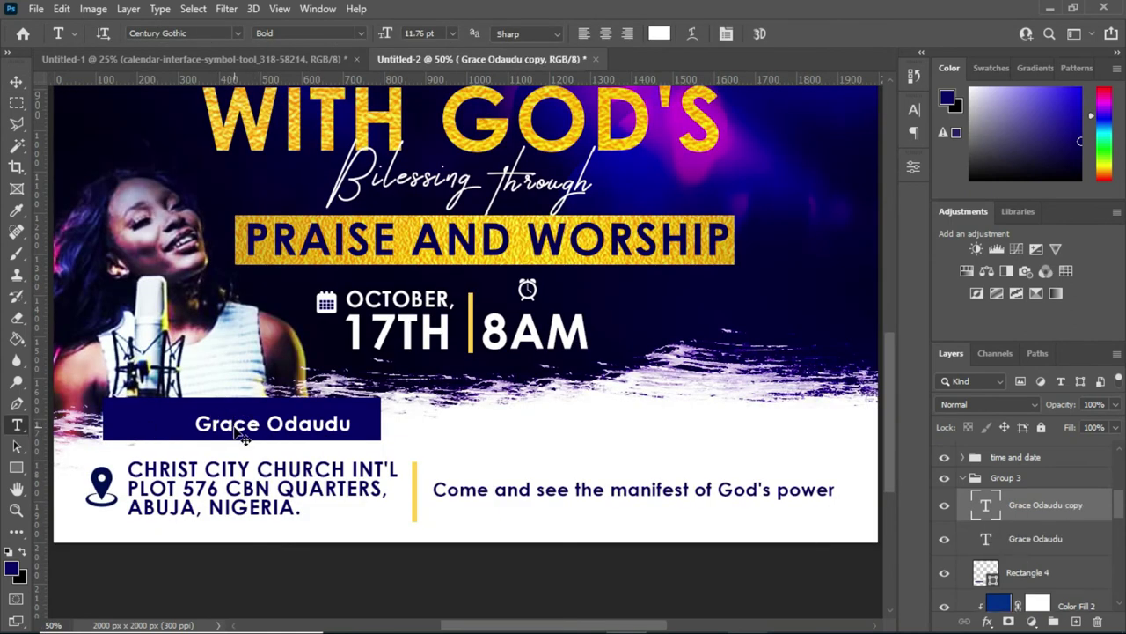
{"action": "left_click_drag", "start_coordinate": [232, 425], "coordinate": [174, 416]}
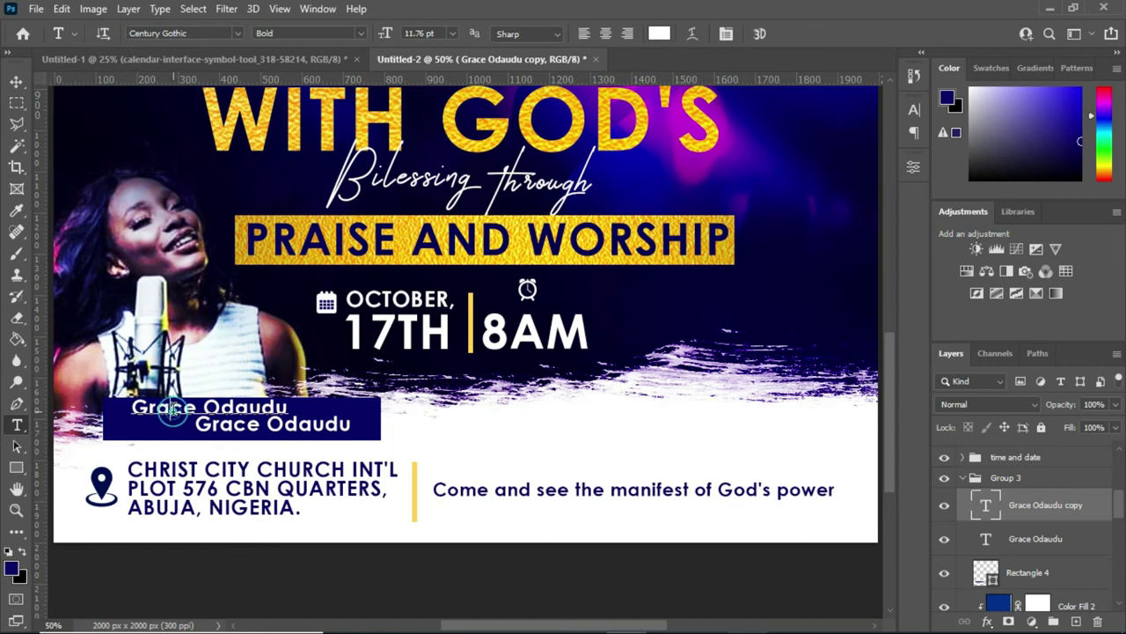
{"action": "type", "text": "With"}
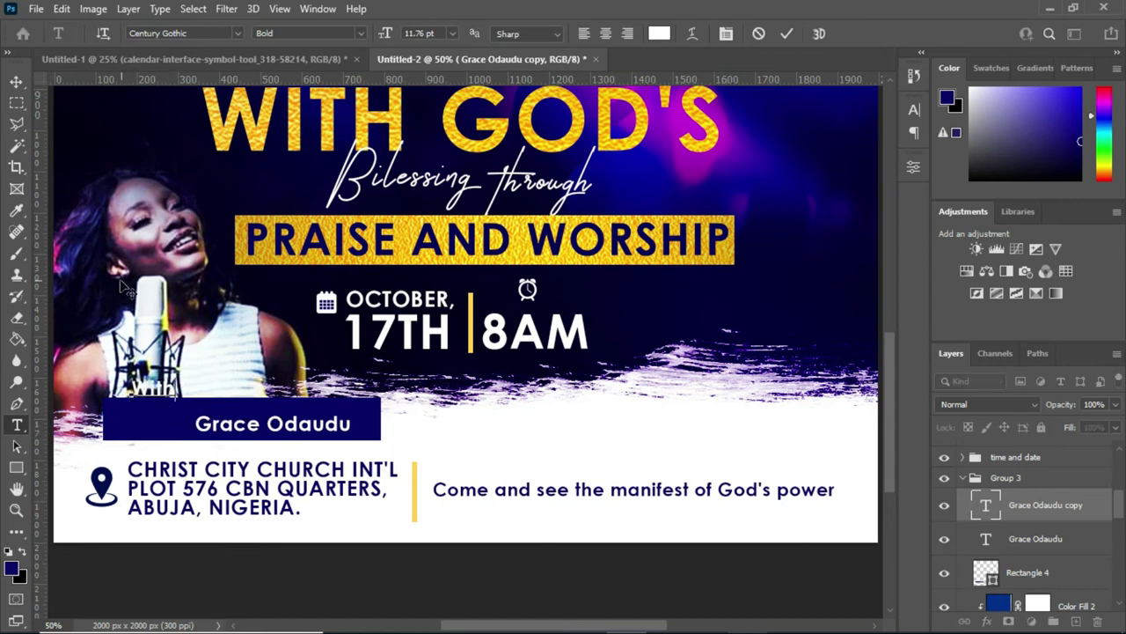
{"action": "left_click_drag", "start_coordinate": [152, 387], "coordinate": [156, 414]}
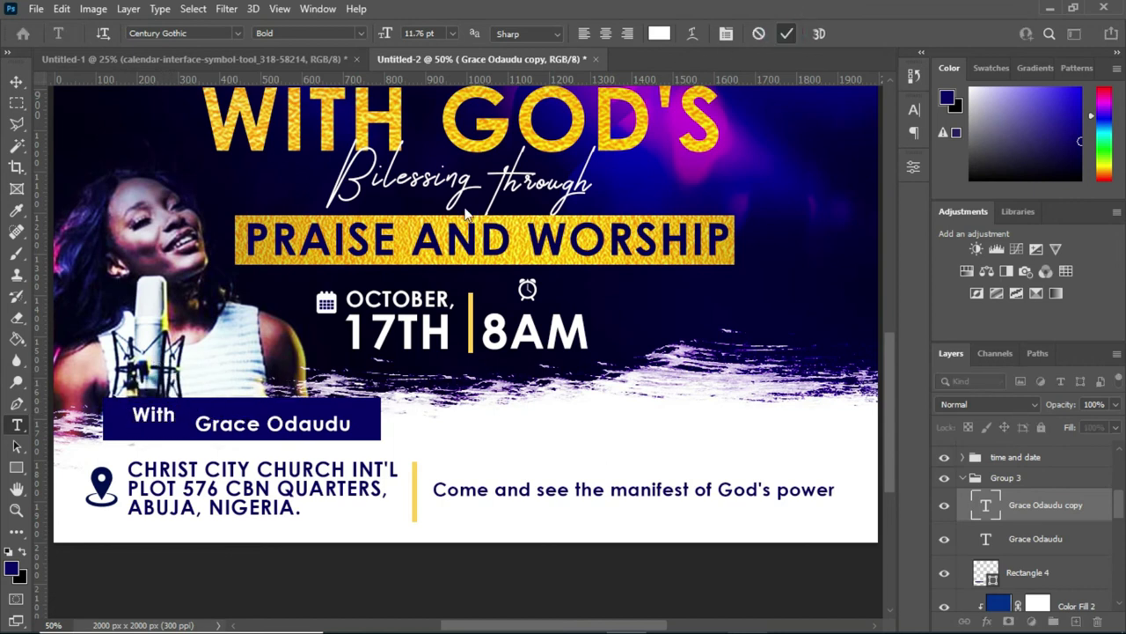
Set 'With' in Surfshirt Signature next to the name and lower the bar to 87% opacity
{"action": "left_click", "coordinate": [237, 33]}
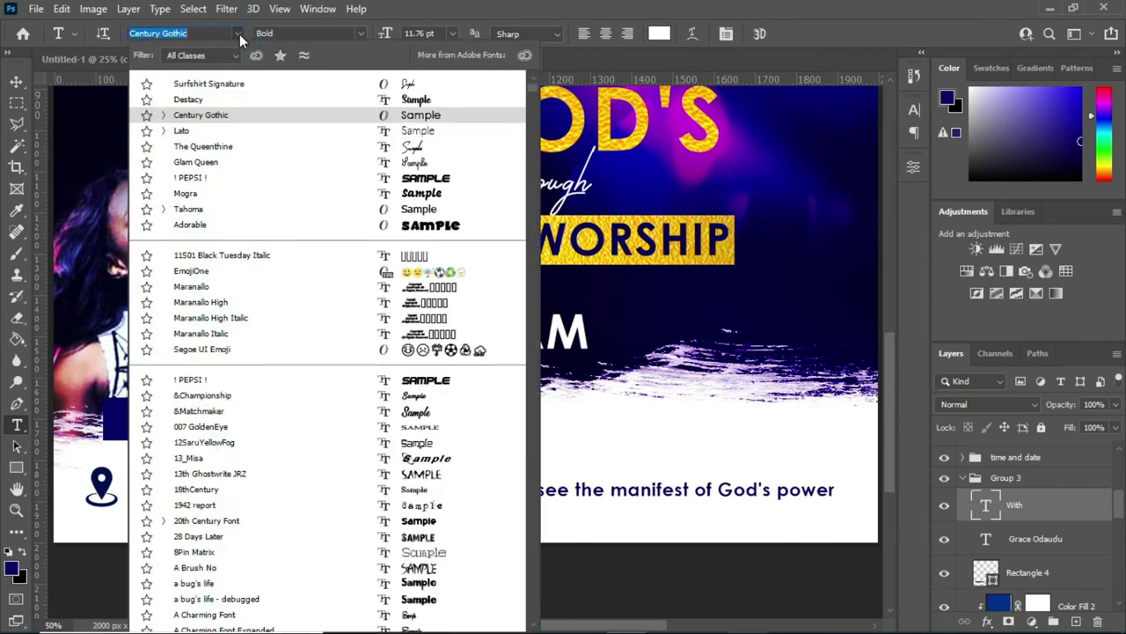
{"action": "left_click", "coordinate": [225, 83]}
{"action": "left_click", "coordinate": [16, 82]}
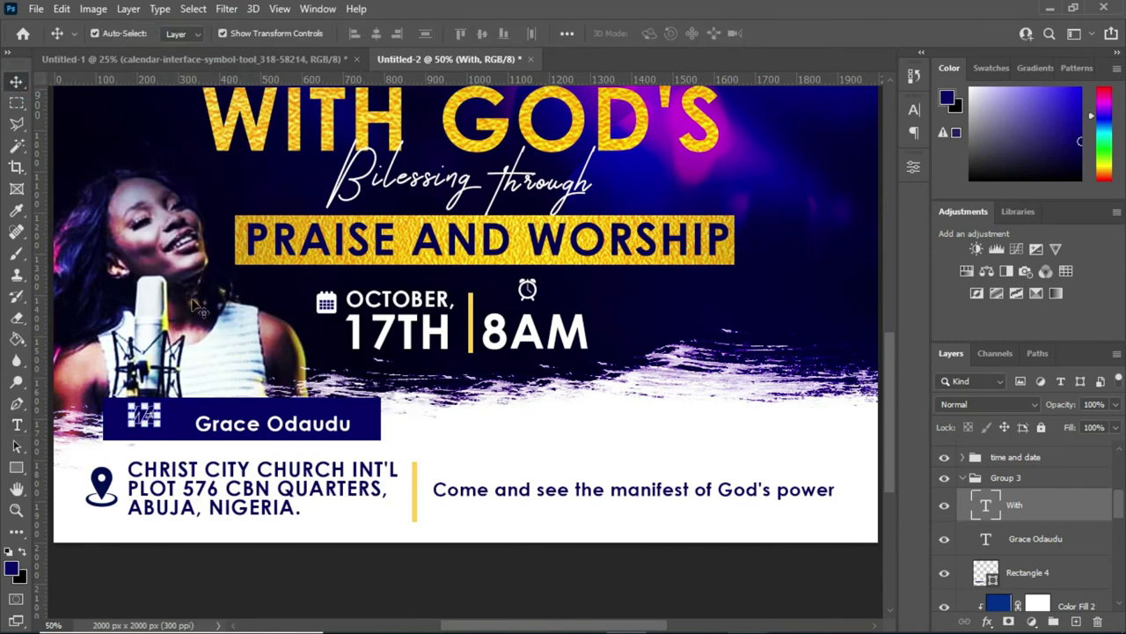
{"action": "key", "text": "ctrl+t"}
{"action": "left_click_drag", "start_coordinate": [161, 426], "coordinate": [188, 412]}
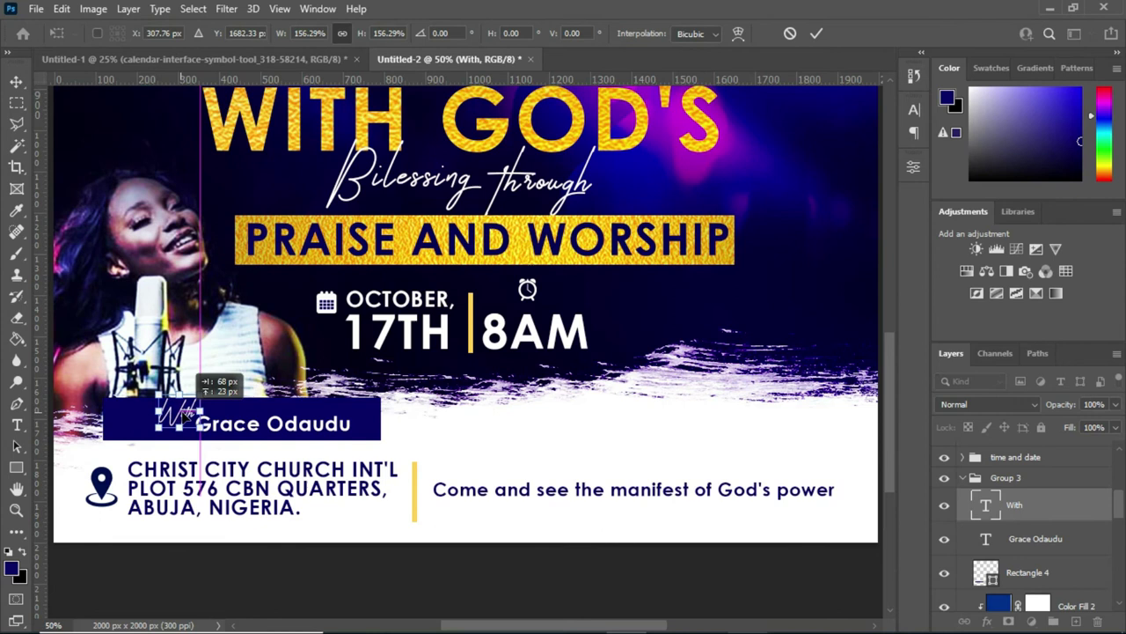
{"action": "left_click", "coordinate": [816, 34]}
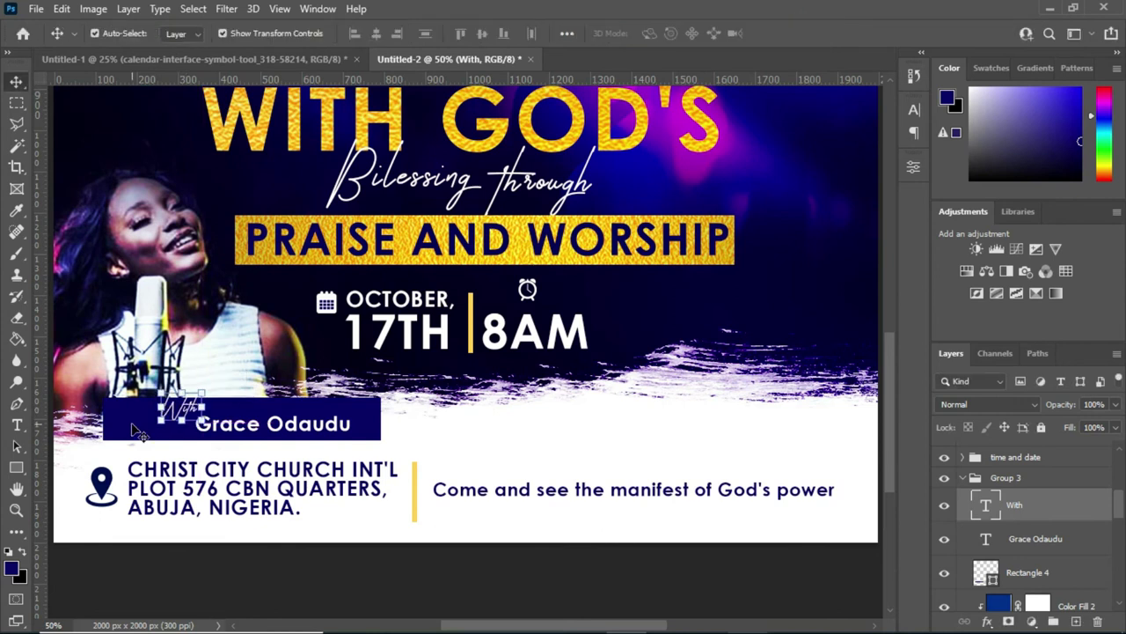
{"action": "left_click", "coordinate": [132, 416]}
{"action": "left_click_drag", "start_coordinate": [1062, 405], "coordinate": [1043, 411]}
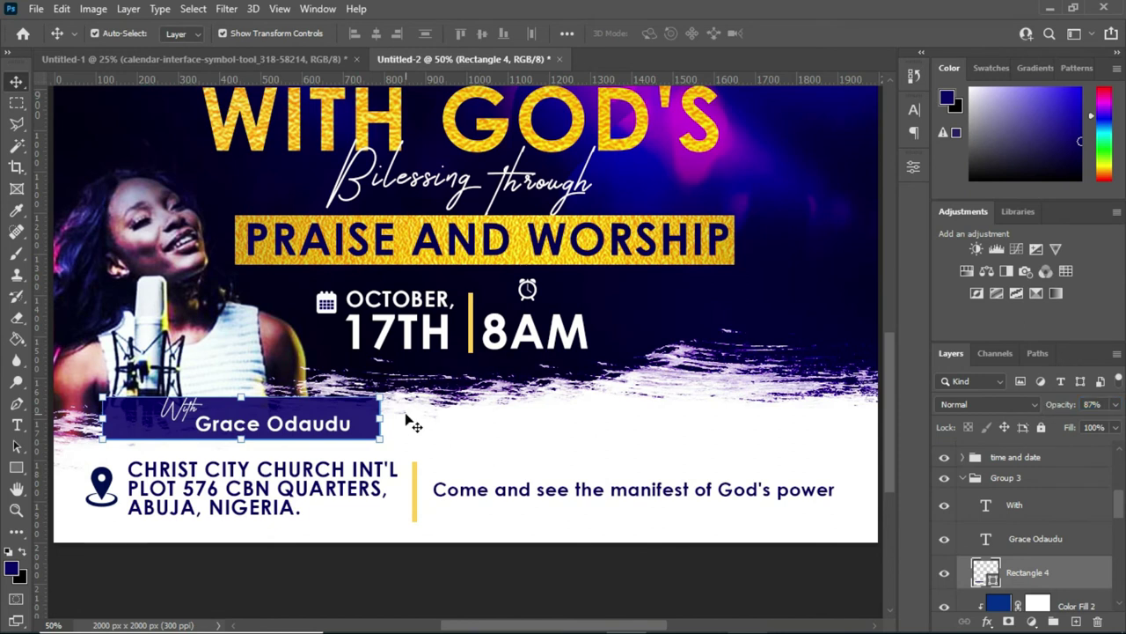
Give Rectangle 4 a 60 px radius on its top-left and bottom-right corners, others square
{"action": "left_click", "coordinate": [914, 167]}
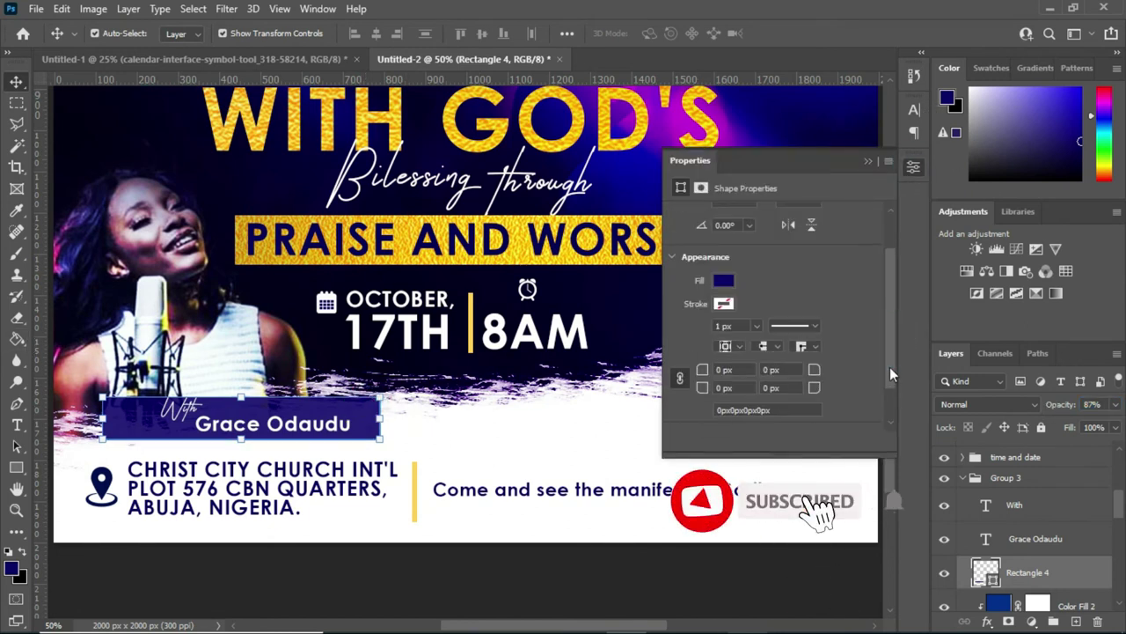
{"action": "scroll", "coordinate": [890, 374], "scroll_direction": "down", "scroll_amount": 1}
{"action": "left_click_drag", "start_coordinate": [815, 377], "coordinate": [862, 396]}
{"action": "left_click_drag", "start_coordinate": [726, 359], "coordinate": [764, 361]}
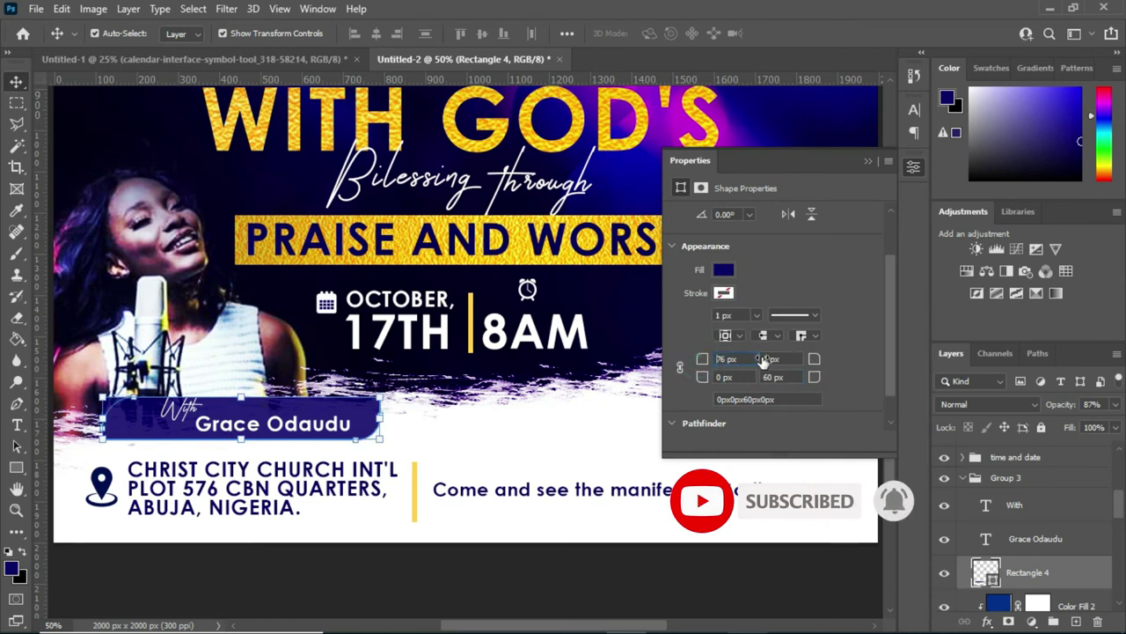
{"action": "left_click", "coordinate": [867, 161]}
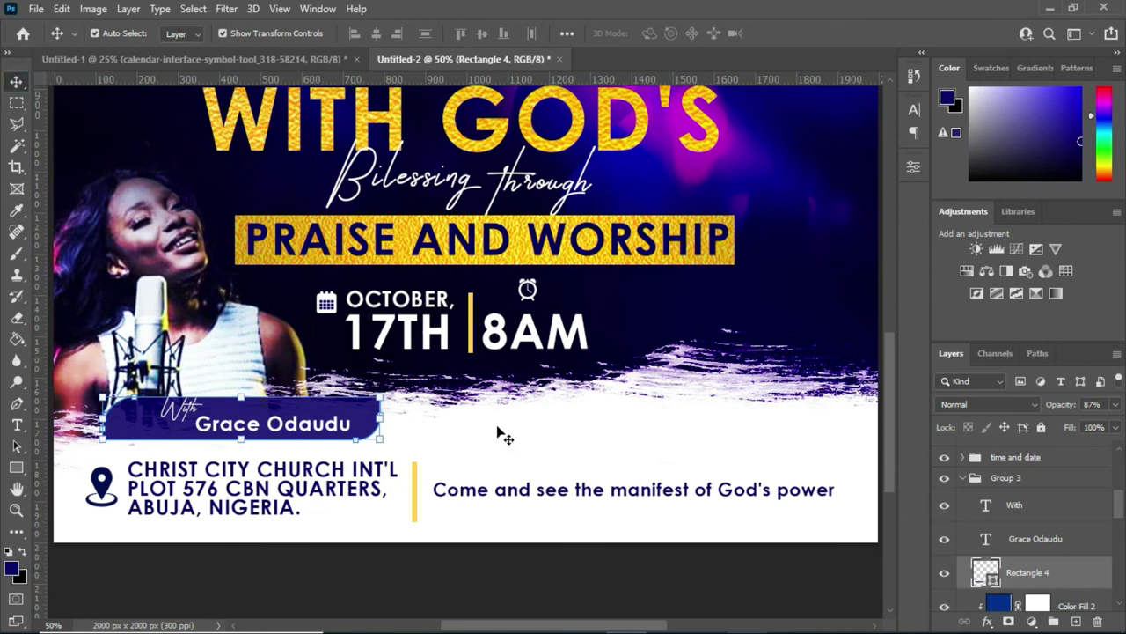
{"action": "left_click", "coordinate": [453, 578]}
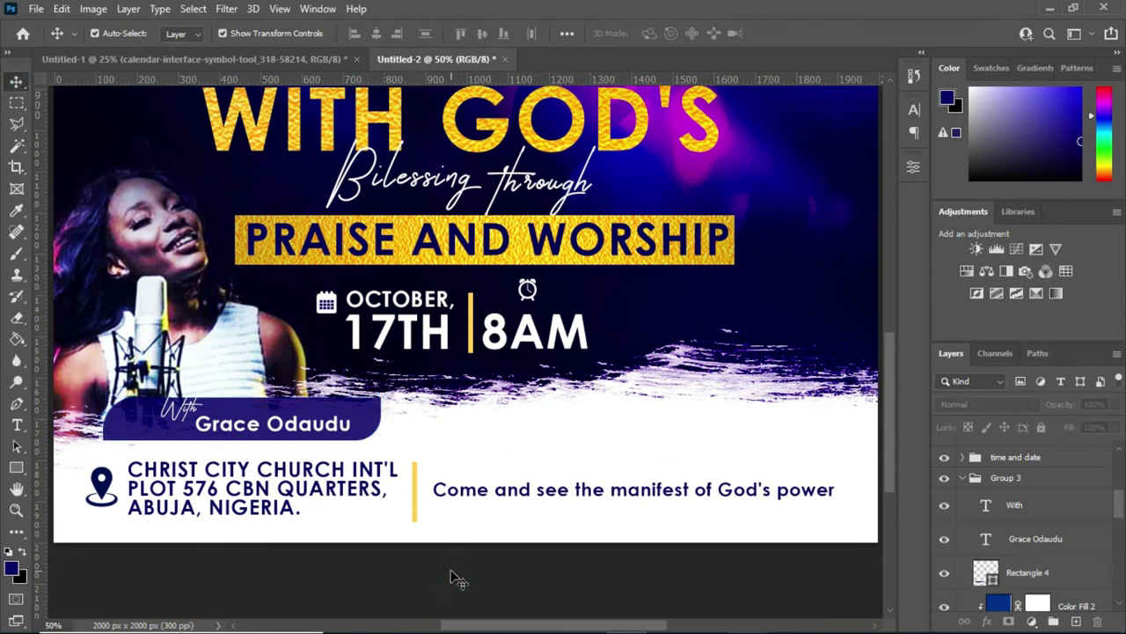
{"action": "left_click", "coordinate": [185, 410]}
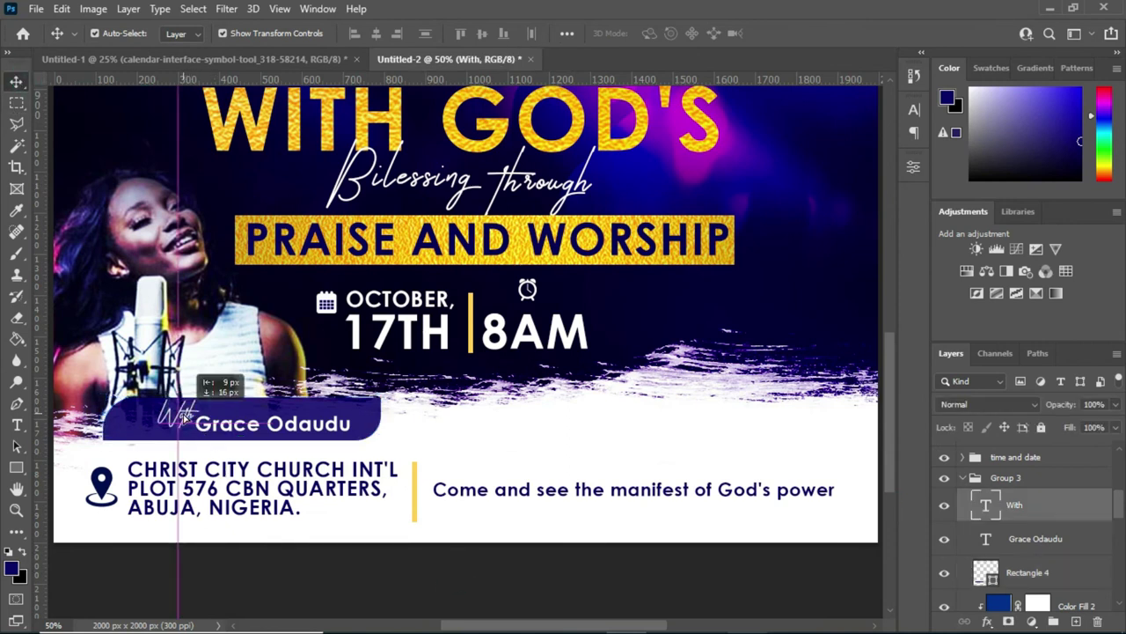
{"action": "left_click", "coordinate": [370, 425]}
{"action": "left_click", "coordinate": [913, 166]}
{"action": "left_click", "coordinate": [702, 361]}
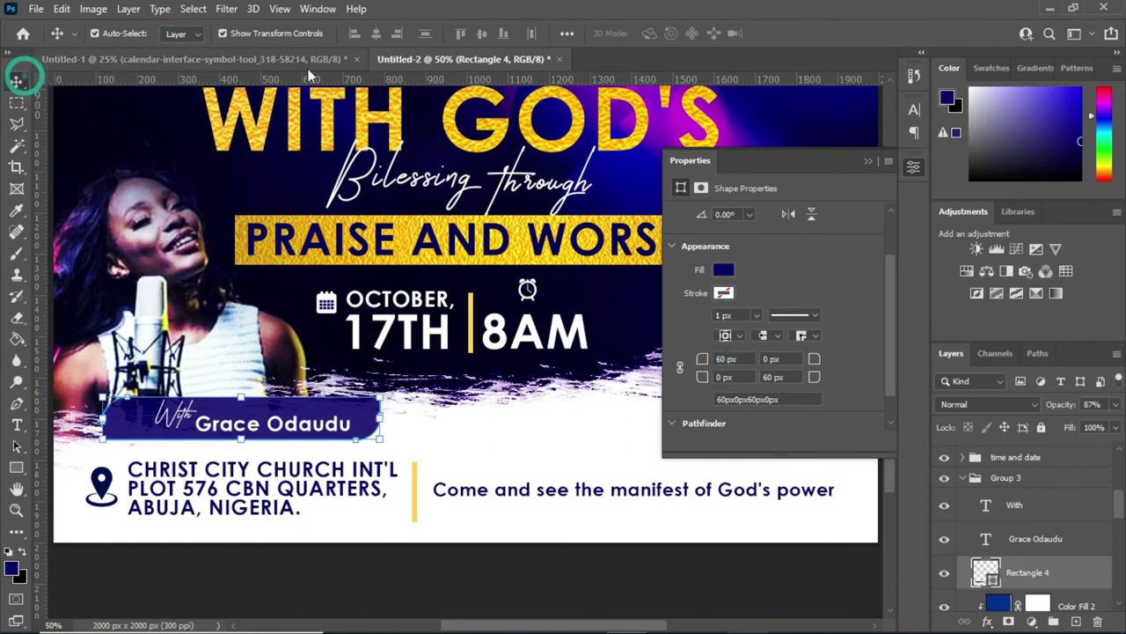
{"action": "left_click", "coordinate": [868, 161]}
Narrow the Rectangle 4 name bar slightly with Free Transform
{"action": "key", "text": "ctrl+0"}
{"action": "left_click", "coordinate": [786, 384]}
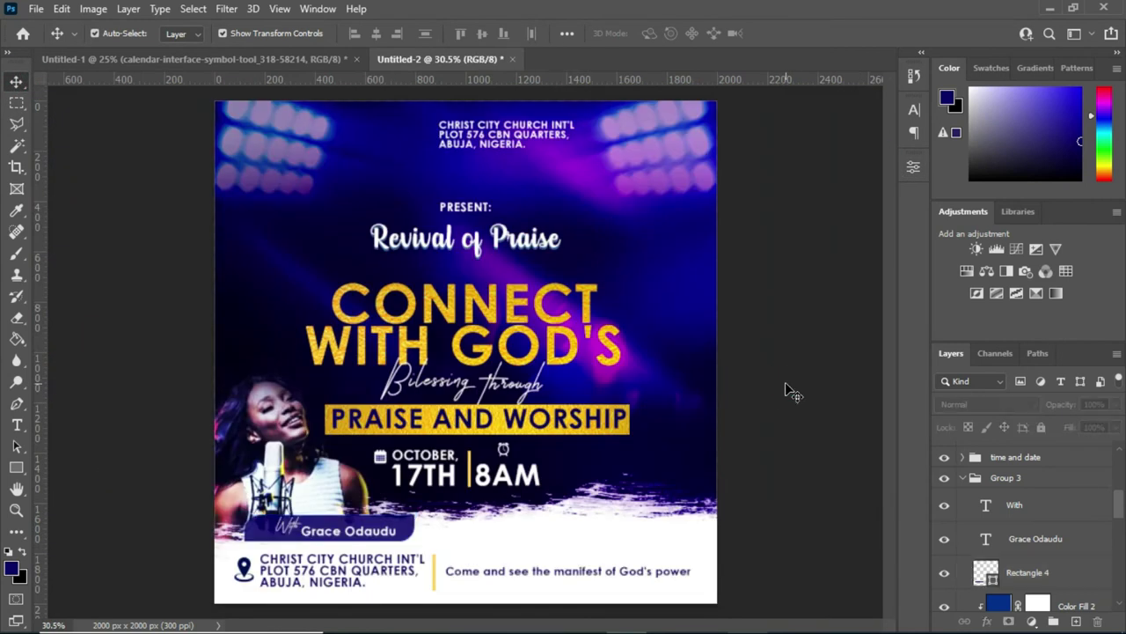
{"action": "left_click", "coordinate": [264, 530]}
{"action": "key", "text": "ctrl+t"}
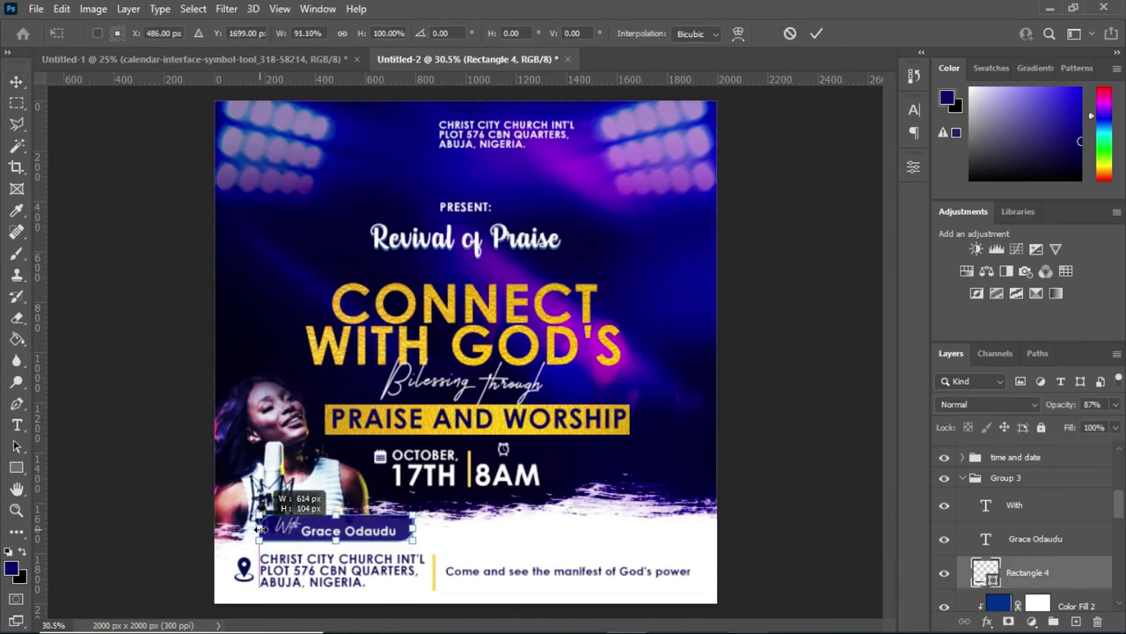
{"action": "left_click_drag", "start_coordinate": [413, 531], "coordinate": [409, 531]}
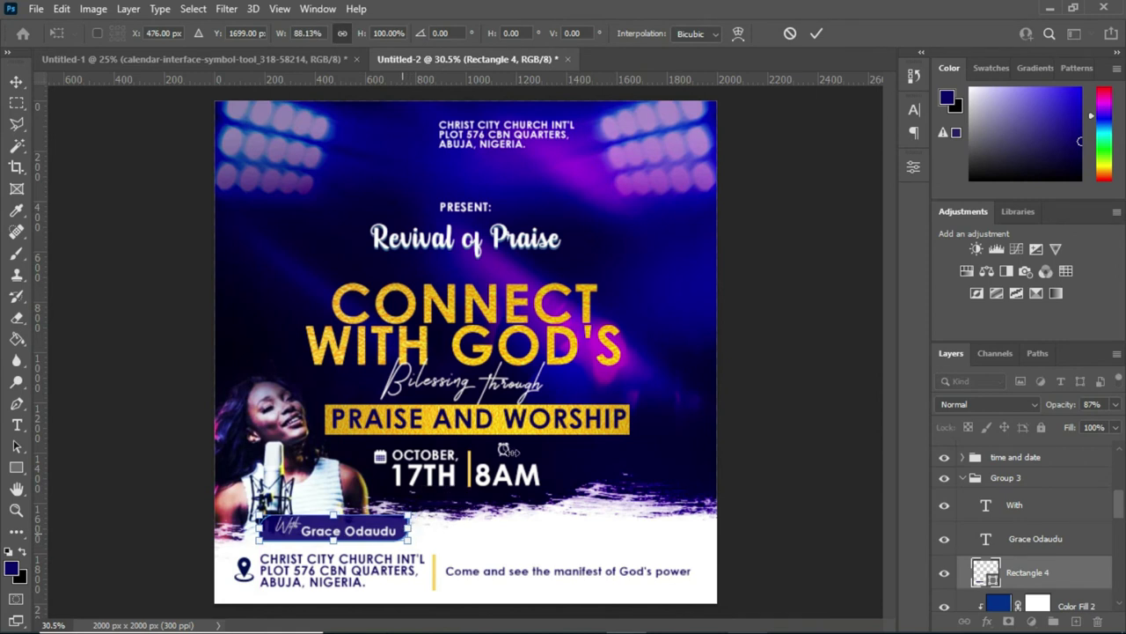
{"action": "left_click", "coordinate": [774, 312]}
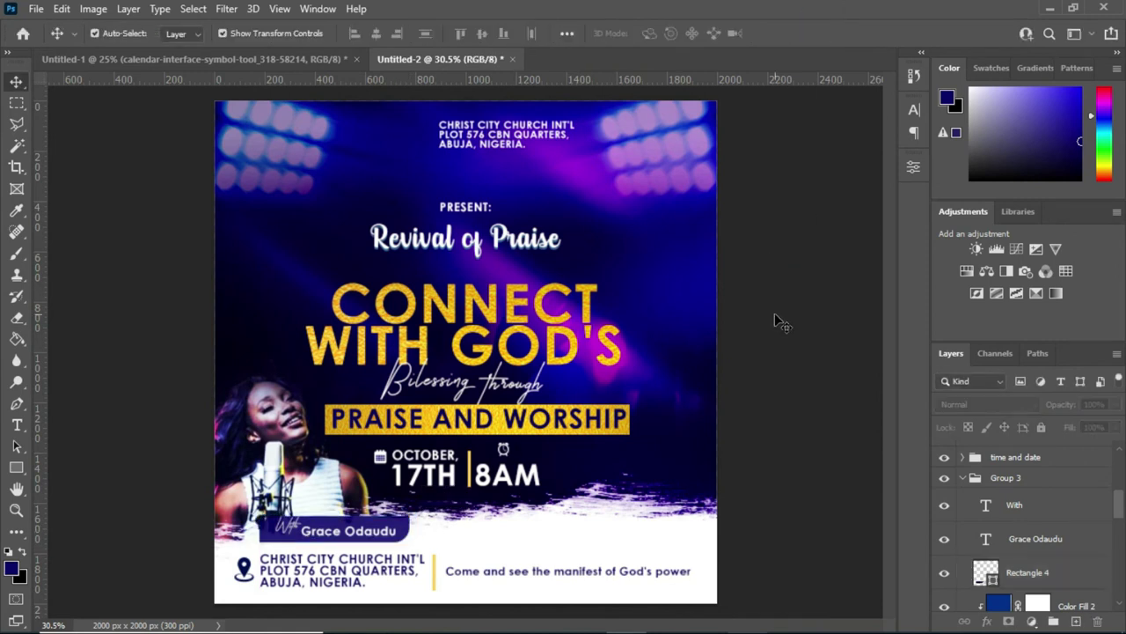
Place the CHRIST CITY LOGO at 23.80% at the top centre beside the church name
{"action": "scroll", "coordinate": [774, 312], "scroll_direction": "up", "scroll_amount": 1}
{"action": "mouse_move", "coordinate": [339, 224]}
{"action": "left_mouse_down"}
{"action": "mouse_move", "coordinate": [334, 144]}
{"action": "mouse_move", "coordinate": [378, 114]}
{"action": "left_mouse_up"}
{"action": "left_click_drag", "start_coordinate": [421, 172], "coordinate": [413, 164]}
{"action": "mouse_move", "coordinate": [384, 127]}
{"action": "left_mouse_down"}
{"action": "mouse_move", "coordinate": [404, 154]}
{"action": "mouse_move", "coordinate": [416, 136]}
{"action": "left_mouse_up"}
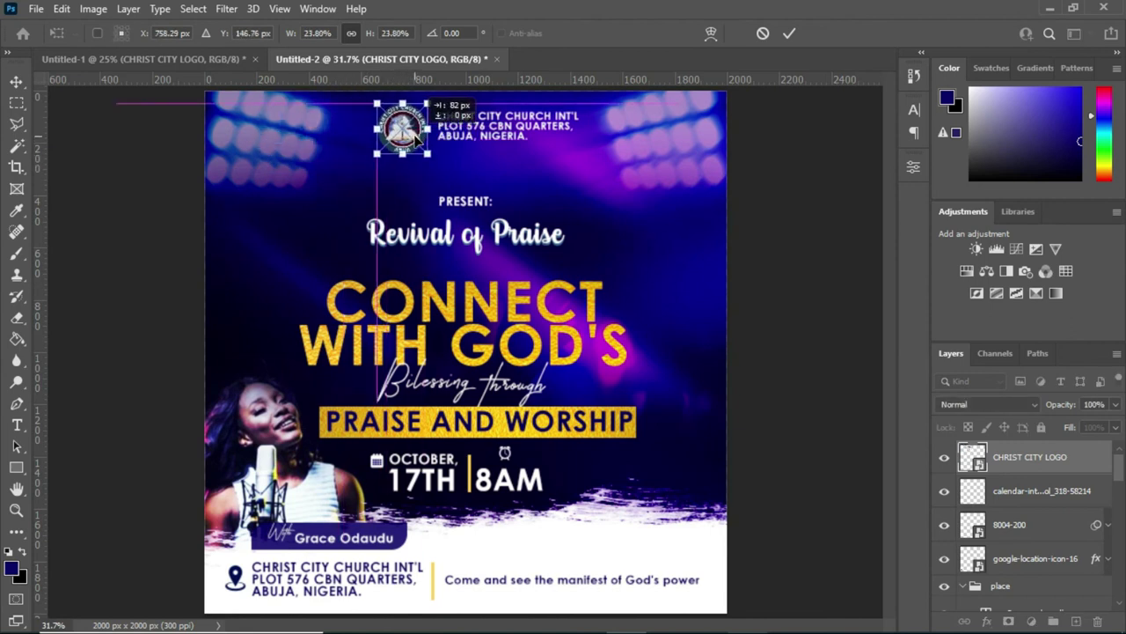
Commit the logo and draw a 235 by 355 px rectangle with 17 px corner radius over it
{"action": "left_click", "coordinate": [790, 34]}
{"action": "left_click", "coordinate": [817, 212]}
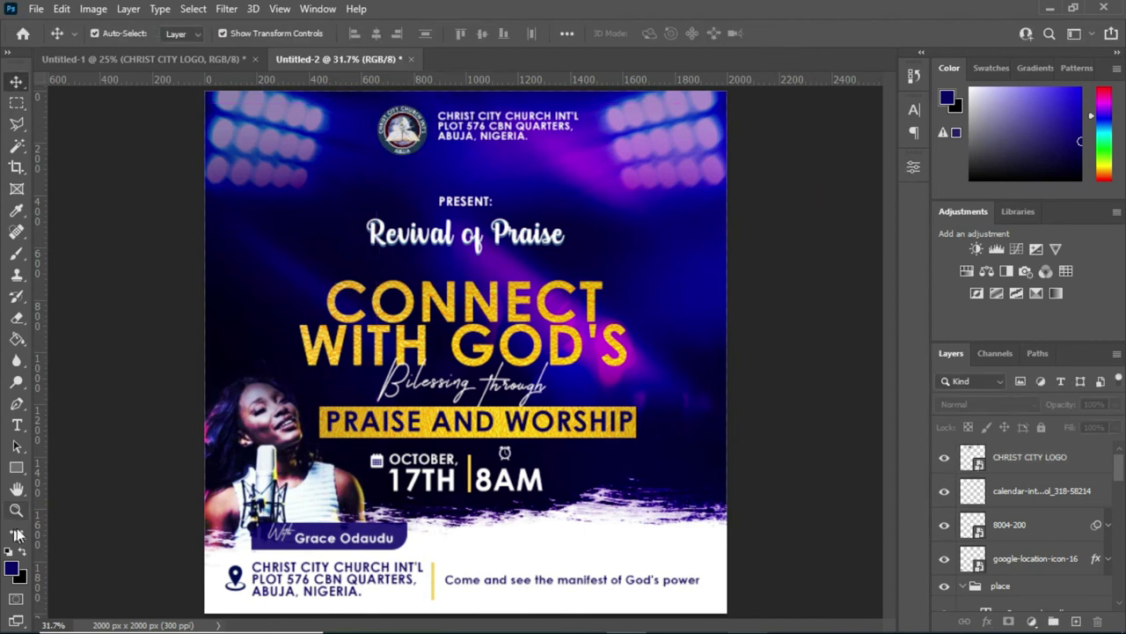
{"action": "right_click", "coordinate": [16, 468]}
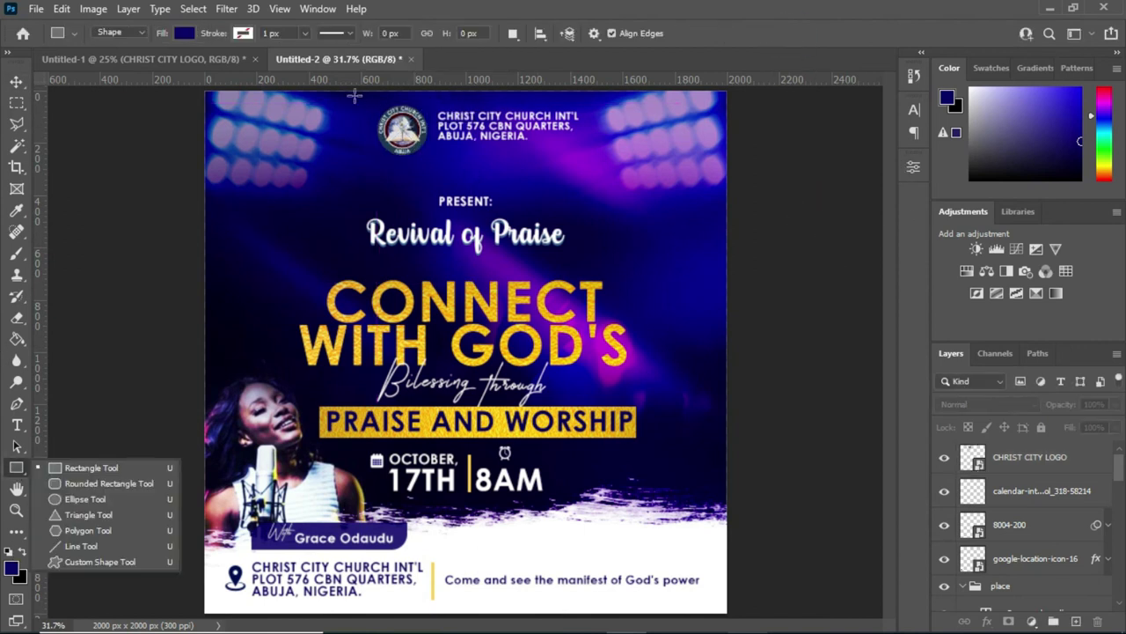
{"action": "left_click_drag", "start_coordinate": [432, 160], "coordinate": [367, 62]}
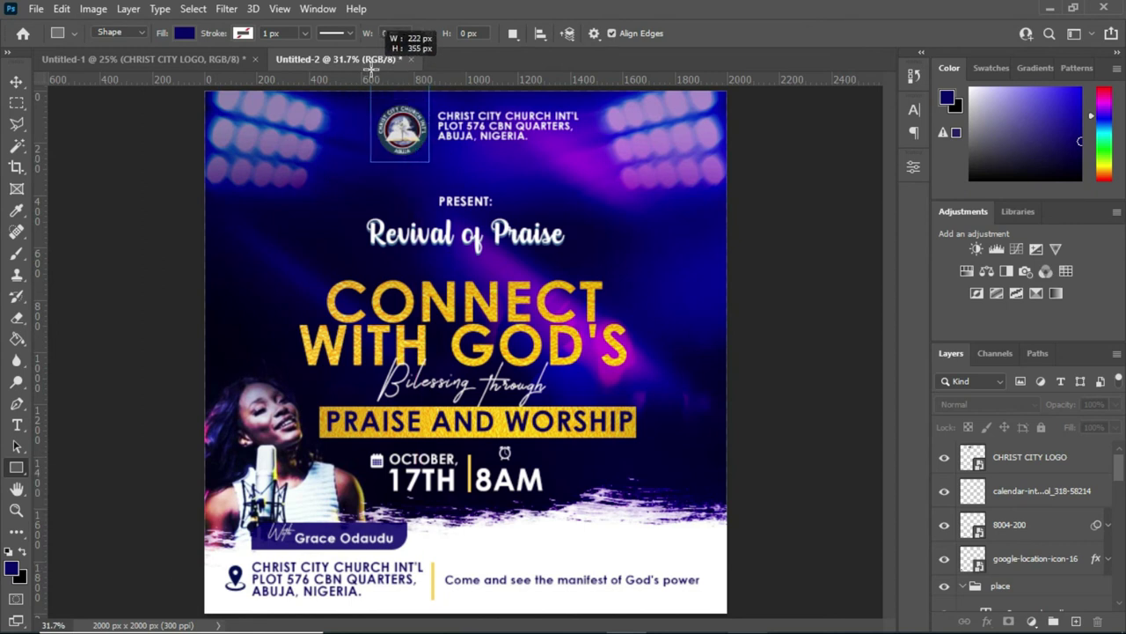
{"action": "left_click_drag", "start_coordinate": [893, 285], "coordinate": [891, 337]}
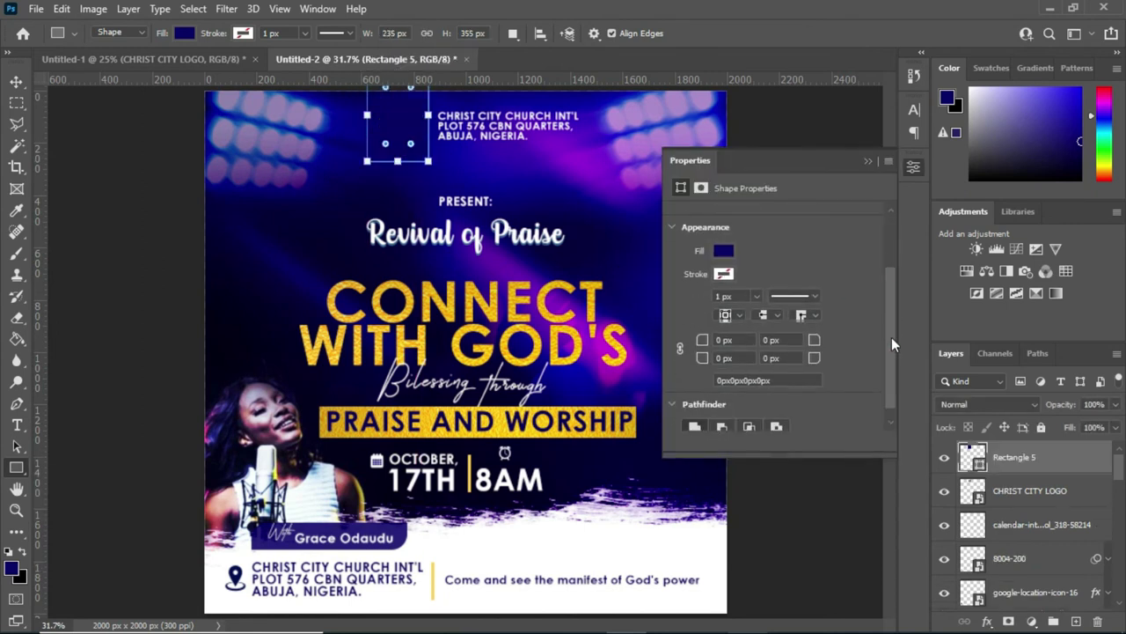
{"action": "left_click_drag", "start_coordinate": [814, 346], "coordinate": [878, 346]}
{"action": "left_click", "coordinate": [867, 162]}
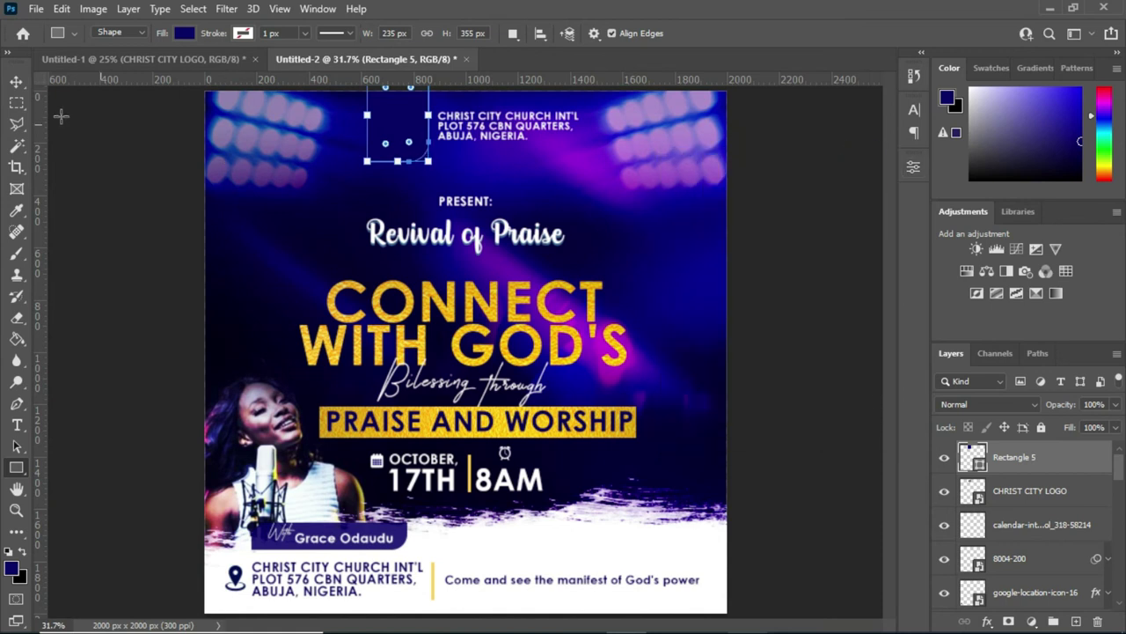
Move Rectangle 5 beneath the logo layer and nudge it slightly with the arrow keys
{"action": "left_click", "coordinate": [16, 81]}
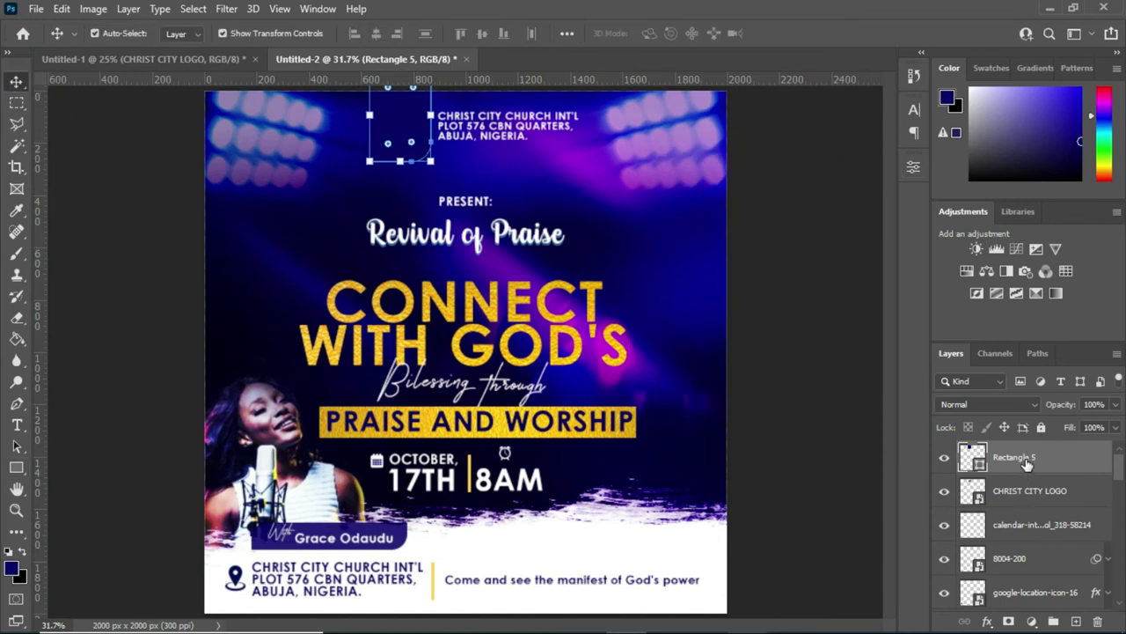
{"action": "left_click_drag", "start_coordinate": [1026, 465], "coordinate": [1026, 498]}
{"action": "key", "text": "Right"}
{"action": "key", "text": "Right"}
{"action": "key", "text": "Right"}
{"action": "key", "text": "Right"}
{"action": "key", "text": "Right"}
{"action": "key", "text": "Right"}
{"action": "key", "text": "Down"}
{"action": "key", "text": "Down"}
{"action": "key", "text": "Down"}
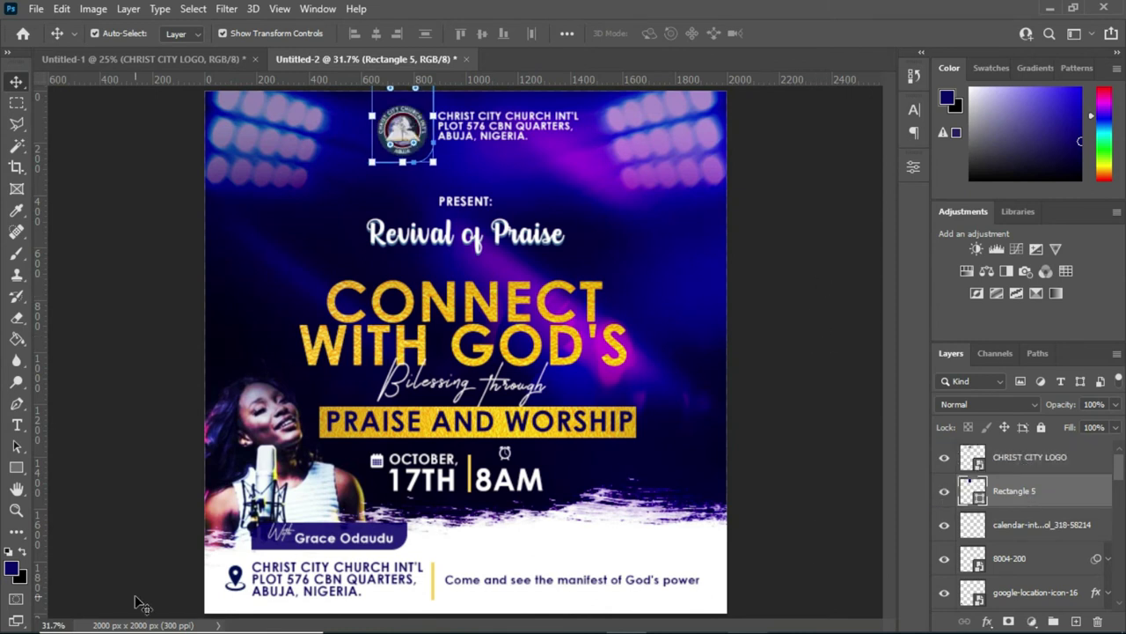
Fill the Rectangle 5 logo box with steel blue
{"action": "left_click", "coordinate": [913, 167]}
{"action": "left_click", "coordinate": [723, 235]}
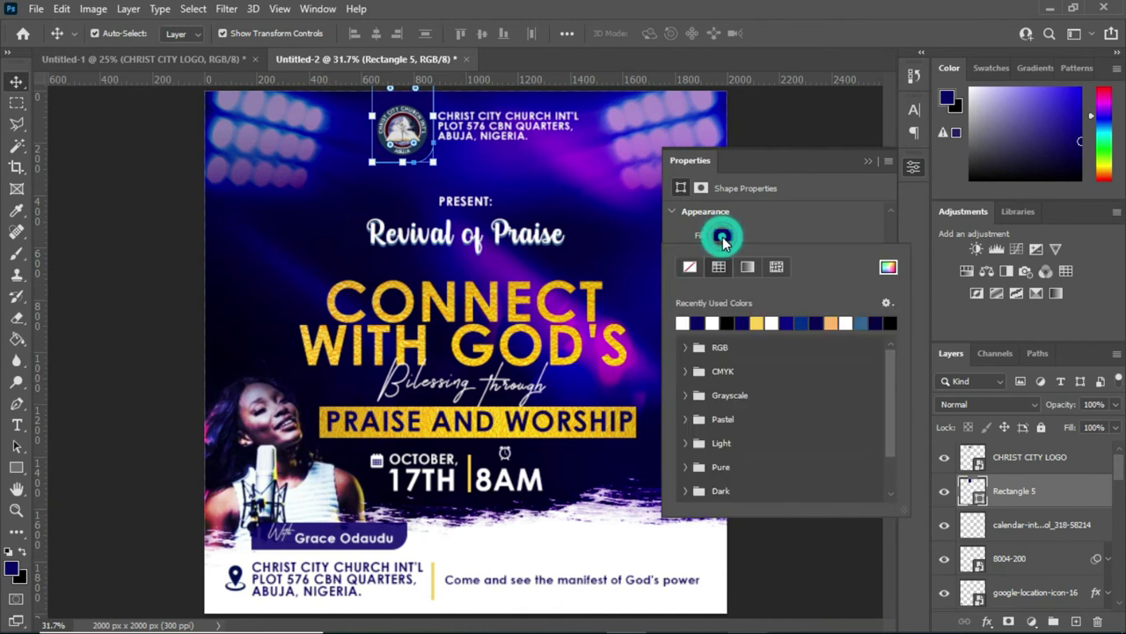
{"action": "left_click", "coordinate": [861, 323]}
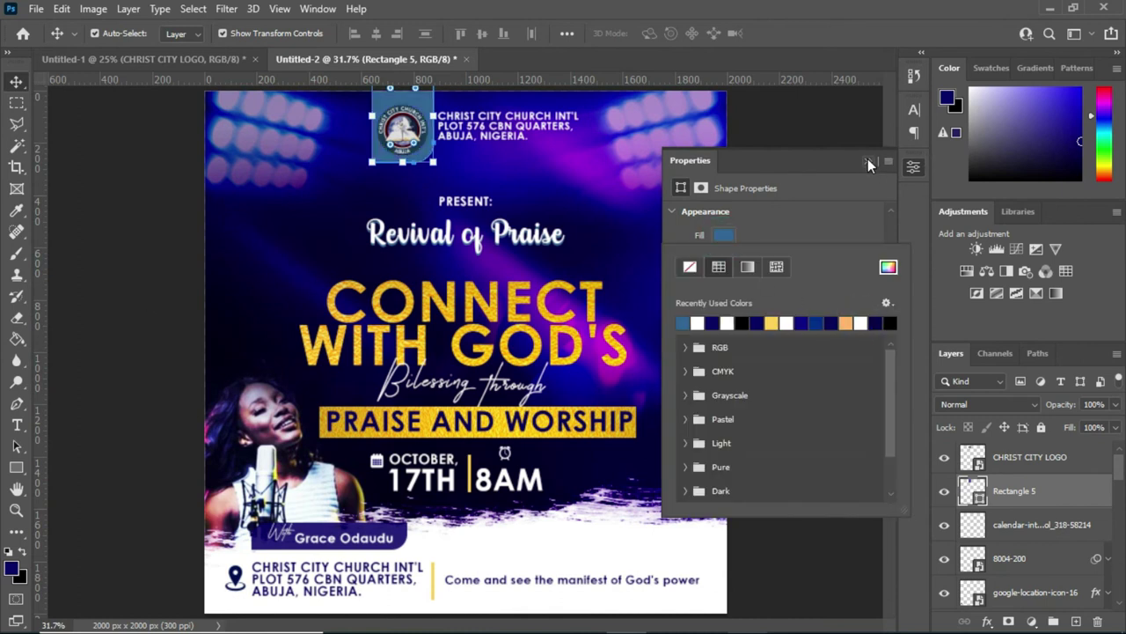
{"action": "left_click", "coordinate": [868, 164]}
Add a drop shadow effect to the Rectangle 5 box
{"action": "left_click", "coordinate": [92, 9]}
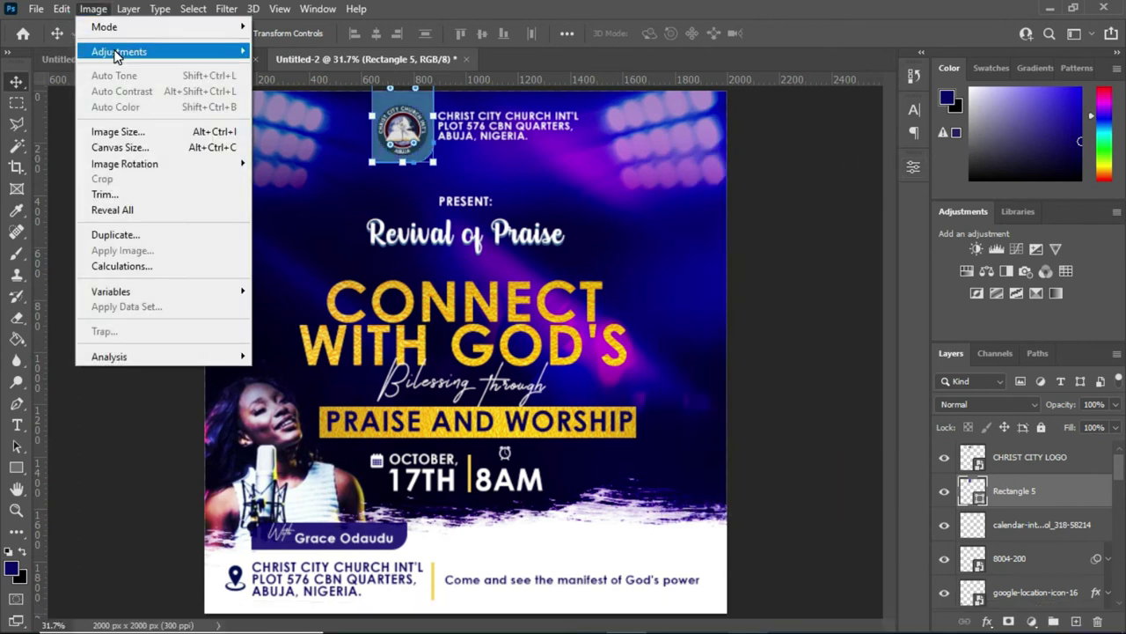
{"action": "mouse_move", "coordinate": [119, 52]}
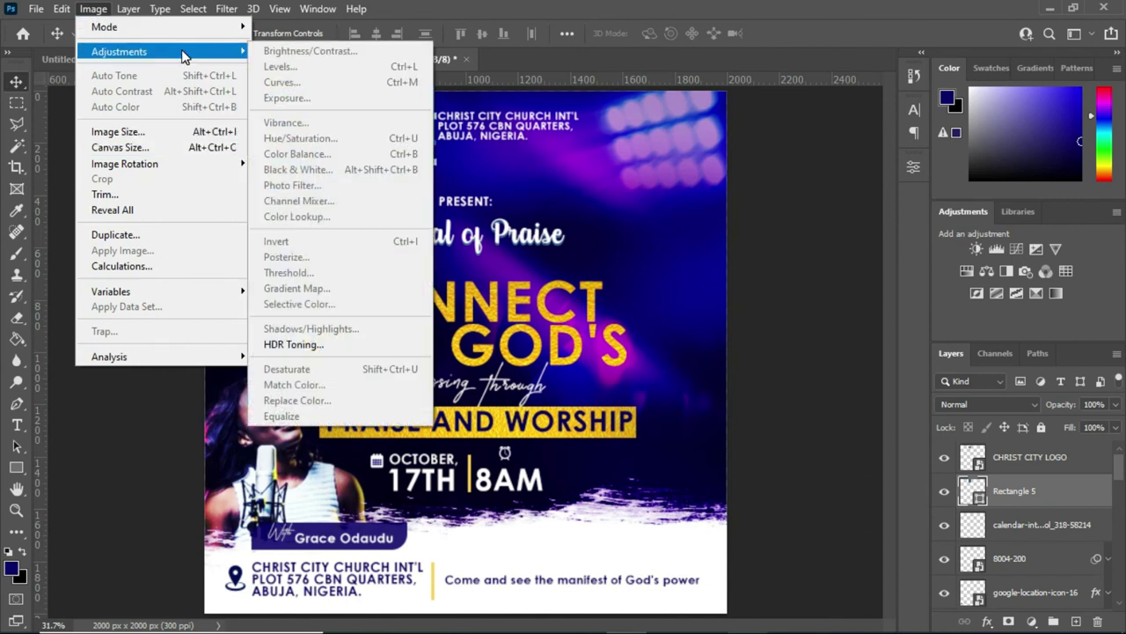
{"action": "left_click", "coordinate": [1006, 490]}
{"action": "right_click", "coordinate": [1006, 490]}
{"action": "left_click", "coordinate": [852, 255]}
{"action": "left_click", "coordinate": [988, 623]}
{"action": "left_click", "coordinate": [1014, 610]}
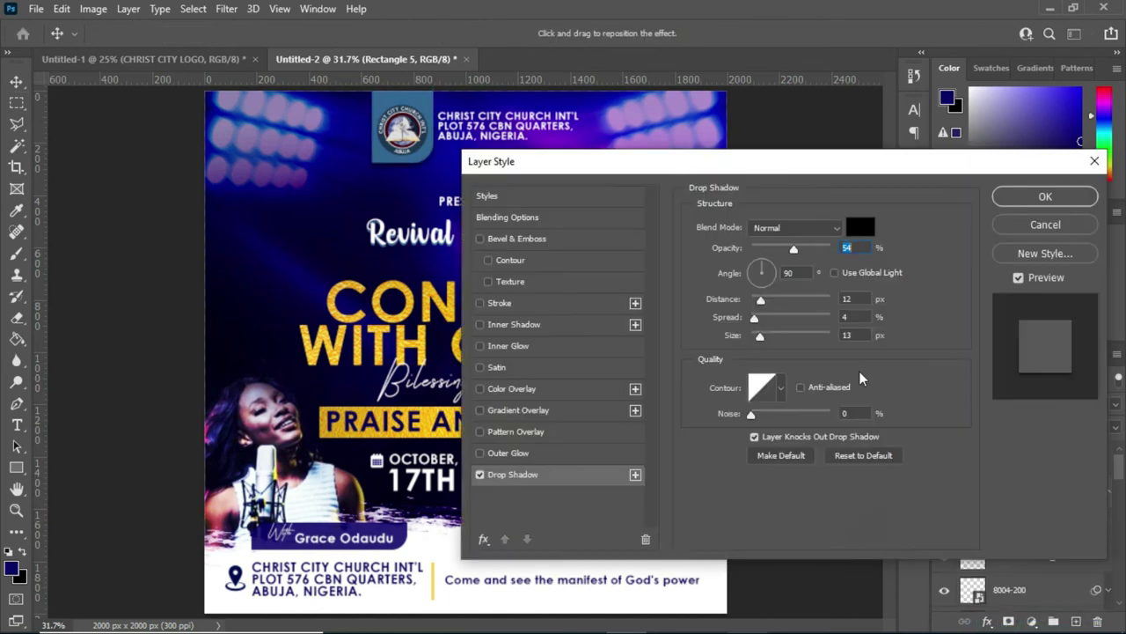
{"action": "left_click_drag", "start_coordinate": [751, 175], "coordinate": [788, 180]}
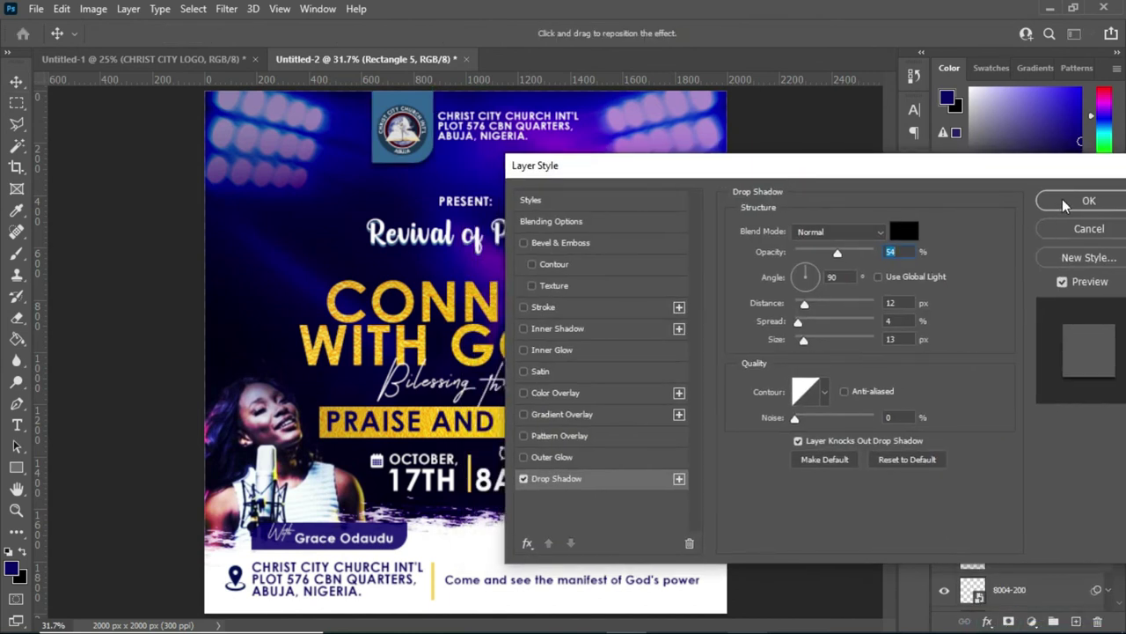
{"action": "left_click", "coordinate": [1069, 203]}
Give the CHRIST CITY LOGO an 18%-opacity drop shadow and nudge the Text group up
{"action": "left_click", "coordinate": [402, 128]}
{"action": "left_click", "coordinate": [987, 621]}
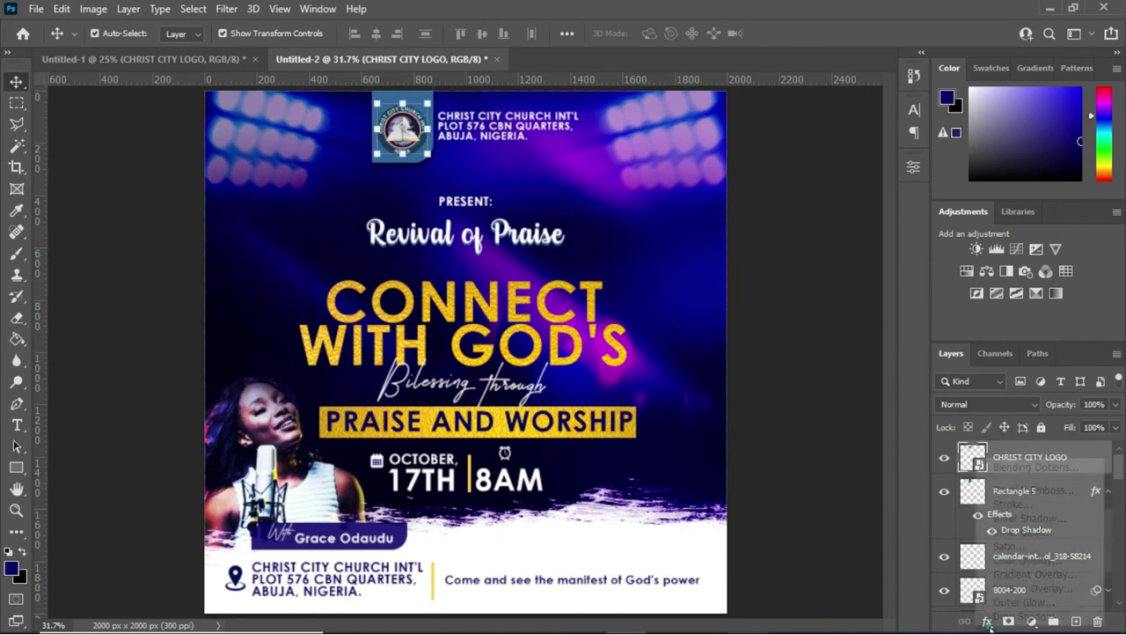
{"action": "left_click", "coordinate": [1027, 616]}
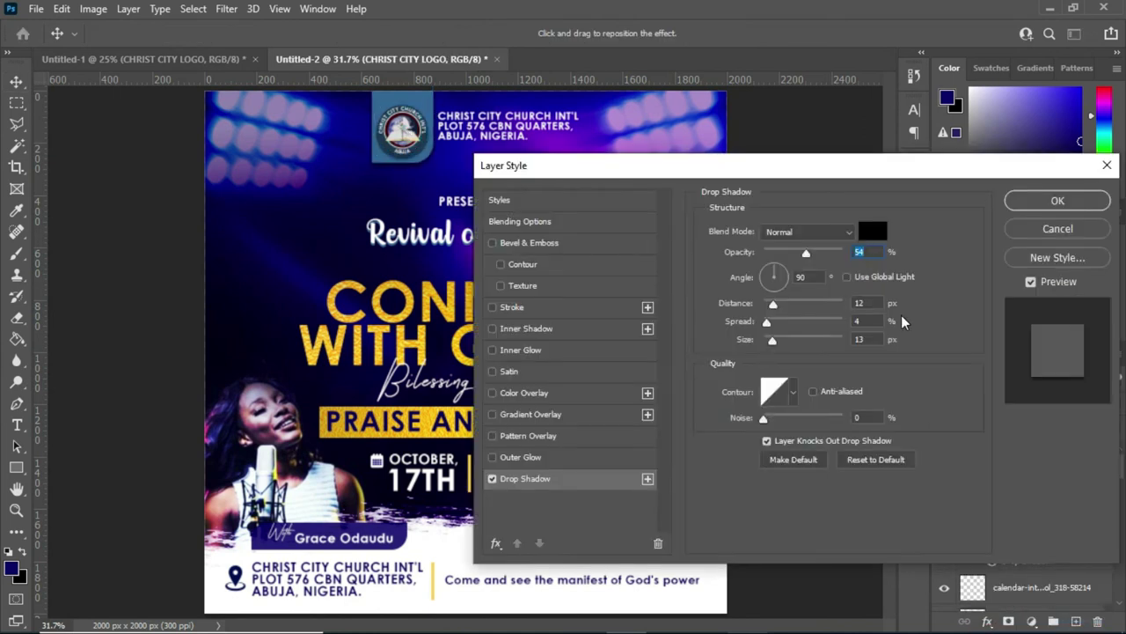
{"action": "left_click_drag", "start_coordinate": [805, 176], "coordinate": [844, 166]}
{"action": "left_click", "coordinate": [845, 254]}
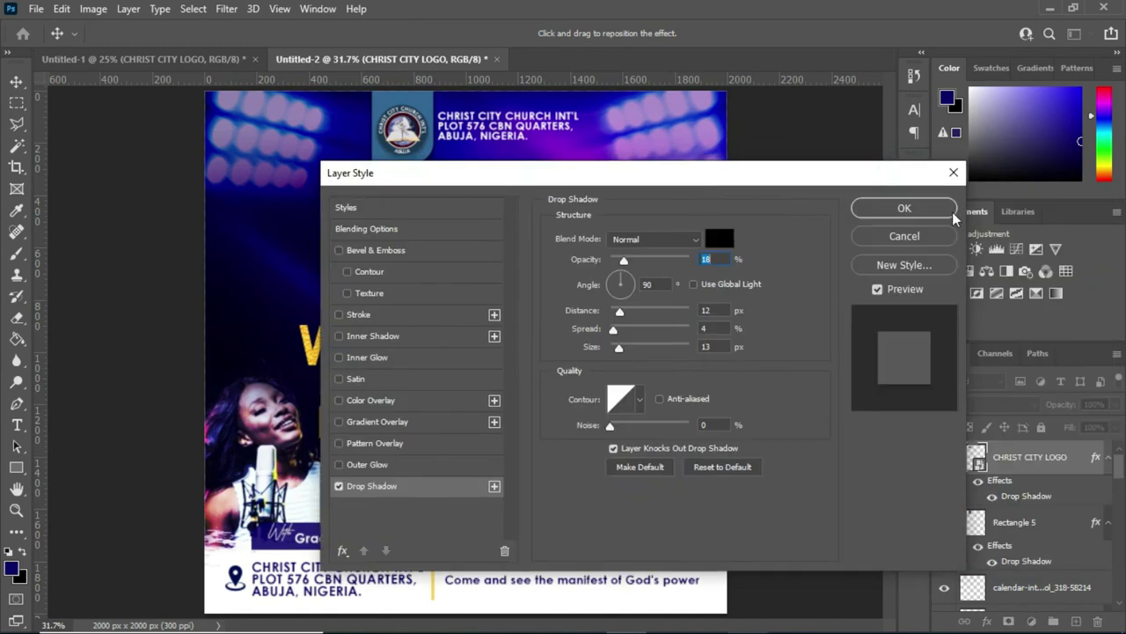
{"action": "left_click", "coordinate": [929, 203]}
{"action": "left_click", "coordinate": [1001, 493]}
{"action": "key", "text": "Up"}
{"action": "key", "text": "Up"}
{"action": "key", "text": "Up"}
{"action": "key", "text": "Up"}
{"action": "key", "text": "Up"}
{"action": "key", "text": "Up"}
{"action": "key", "text": "Up"}
{"action": "key", "text": "Up"}
{"action": "key", "text": "Up"}
{"action": "key", "text": "Up"}
{"action": "key", "text": "Up"}
{"action": "key", "text": "Up"}
{"action": "key", "text": "Up"}
{"action": "key", "text": "Up"}
{"action": "key", "text": "Up"}
{"action": "key", "text": "Up"}
{"action": "key", "text": "Up"}
{"action": "key", "text": "Up"}
{"action": "key", "text": "Up"}
{"action": "key", "text": "Up"}
{"action": "key", "text": "Up"}
{"action": "key", "text": "Up"}
{"action": "key", "text": "Up"}
{"action": "key", "text": "Up"}
Move the PRAISE AND WORSHIP copy to the upper right and scale it to 48%
{"action": "left_click", "coordinate": [811, 205]}
{"action": "left_click", "coordinate": [479, 409]}
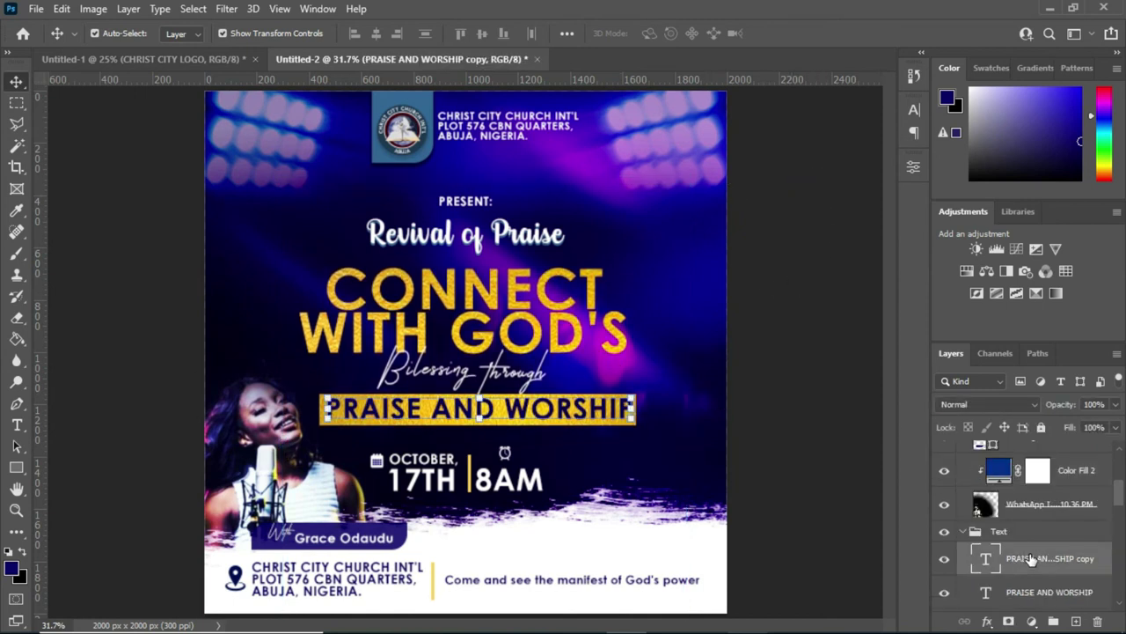
{"action": "mouse_move", "coordinate": [478, 414]}
{"action": "left_mouse_down"}
{"action": "mouse_move", "coordinate": [506, 181]}
{"action": "mouse_move", "coordinate": [563, 185]}
{"action": "left_mouse_up"}
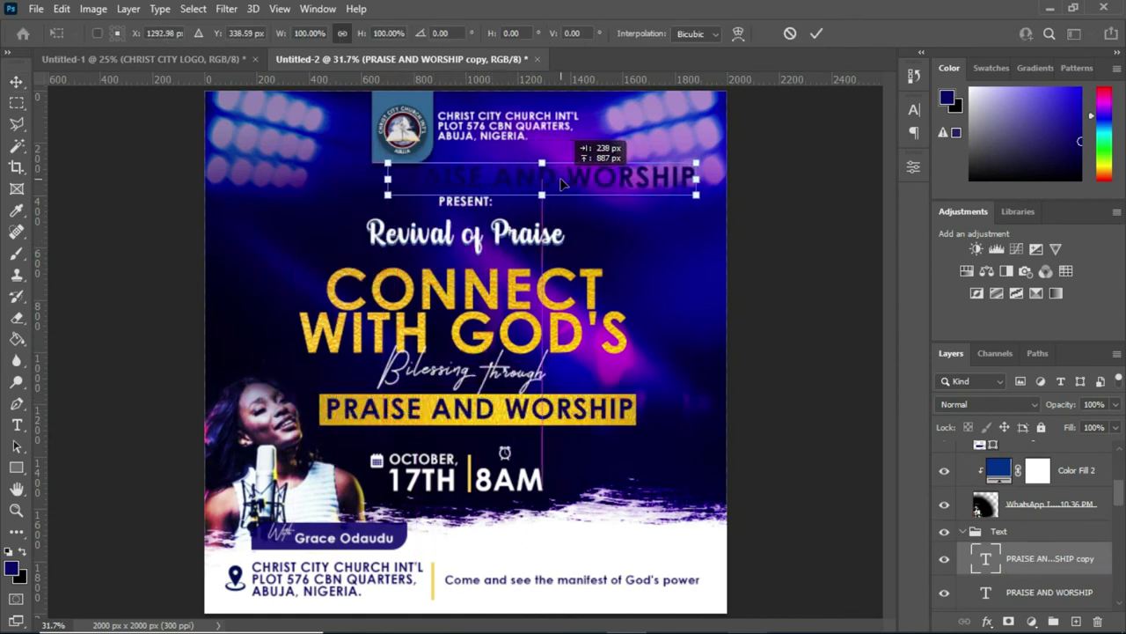
{"action": "left_click_drag", "start_coordinate": [384, 162], "coordinate": [546, 169]}
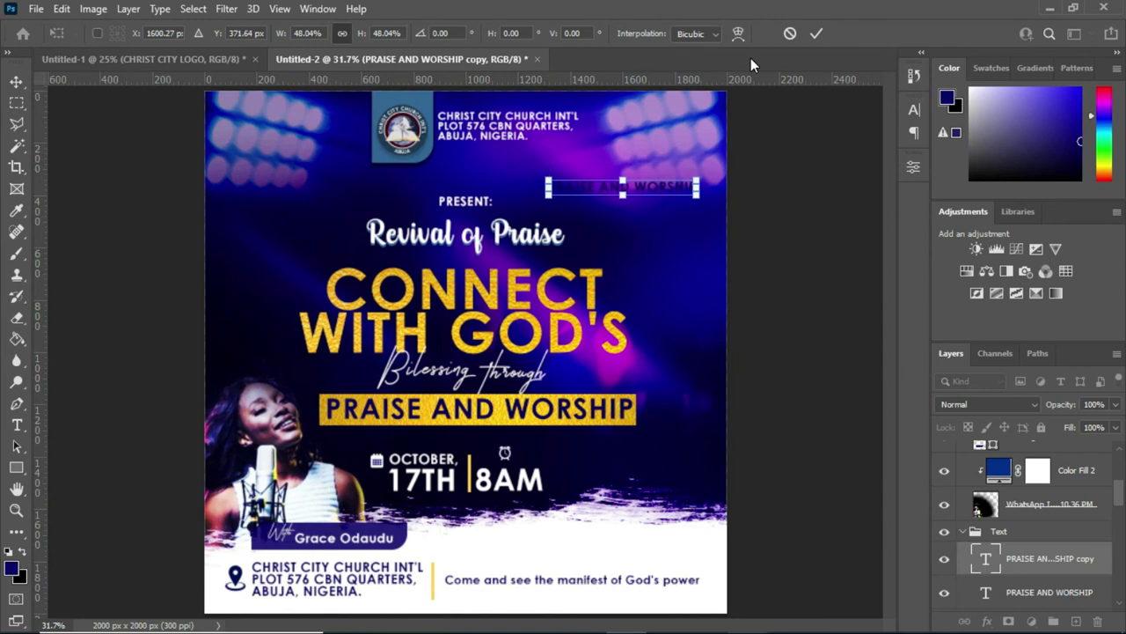
{"action": "key", "text": "Return"}
Replace the copy's wording with the new label text
{"action": "key", "text": "t"}
{"action": "left_click", "coordinate": [634, 185]}
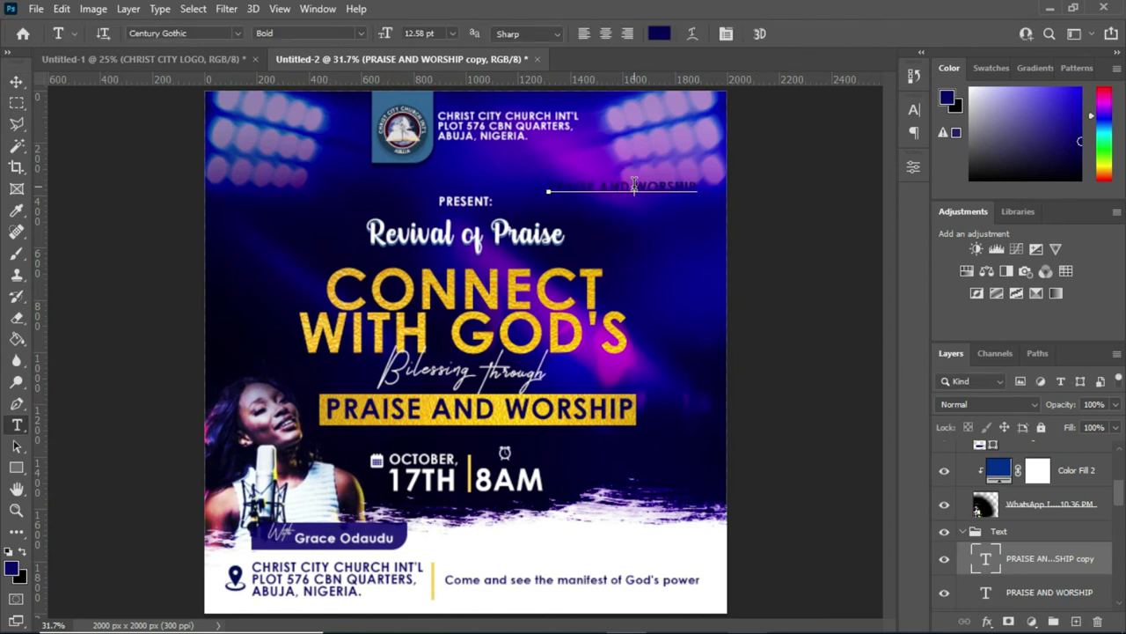
{"action": "triple_click", "coordinate": [634, 185]}
{"action": "key", "text": "BackSpace"}
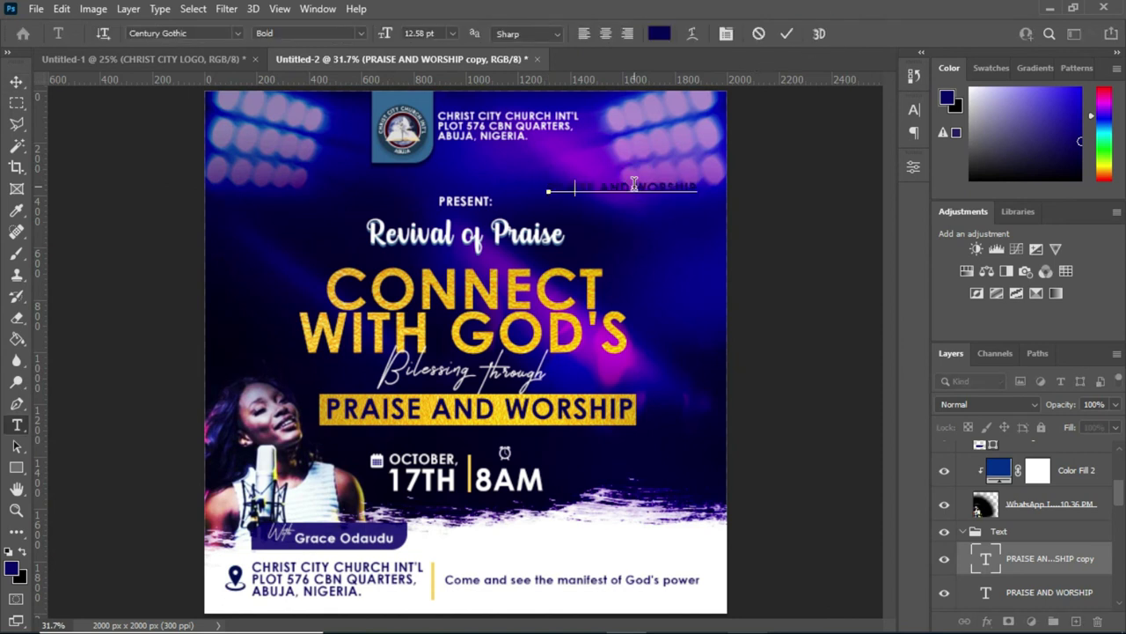
{"action": "left_click", "coordinate": [786, 34]}
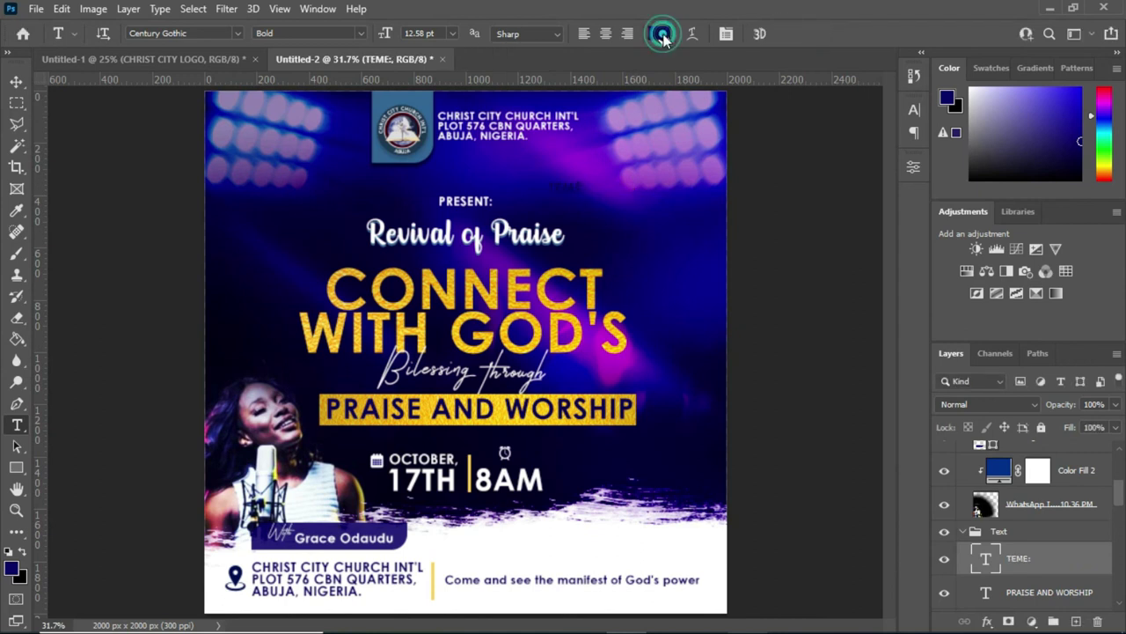
Make the label text white and correct its spelling to THEME:
{"action": "left_click", "coordinate": [659, 33]}
{"action": "left_click", "coordinate": [684, 134]}
{"action": "left_click", "coordinate": [1035, 131]}
{"action": "left_click", "coordinate": [555, 186]}
{"action": "type", "text": "H"}
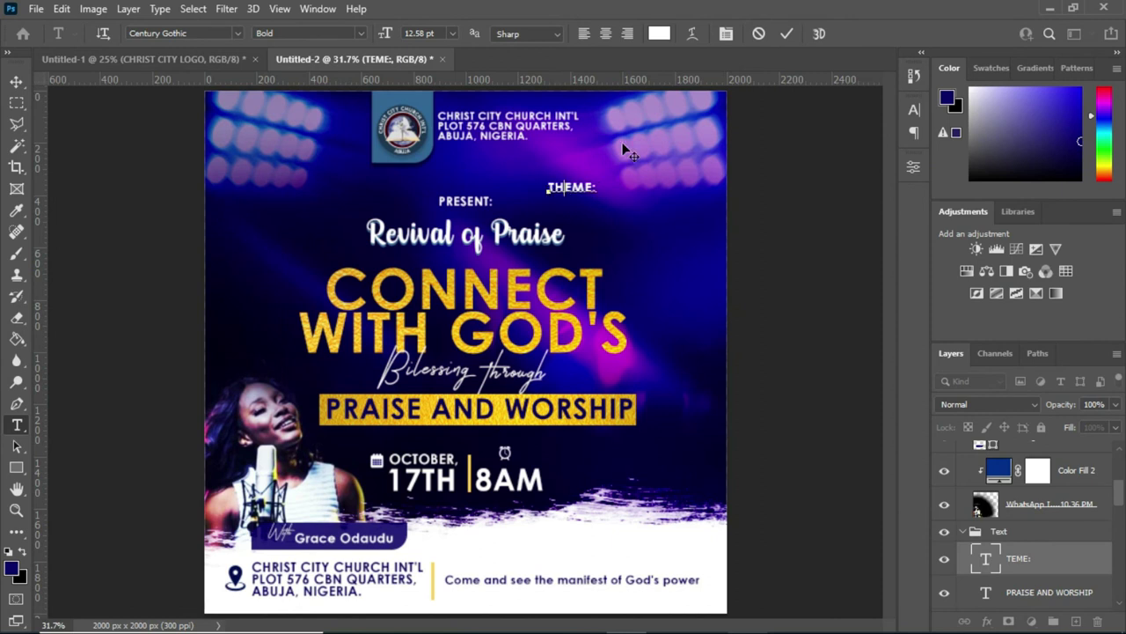
{"action": "left_click", "coordinate": [785, 33]}
Move THEME: above CONNECT's left end and back it with a light-blue rectangle
{"action": "left_click_drag", "start_coordinate": [581, 195], "coordinate": [347, 269]}
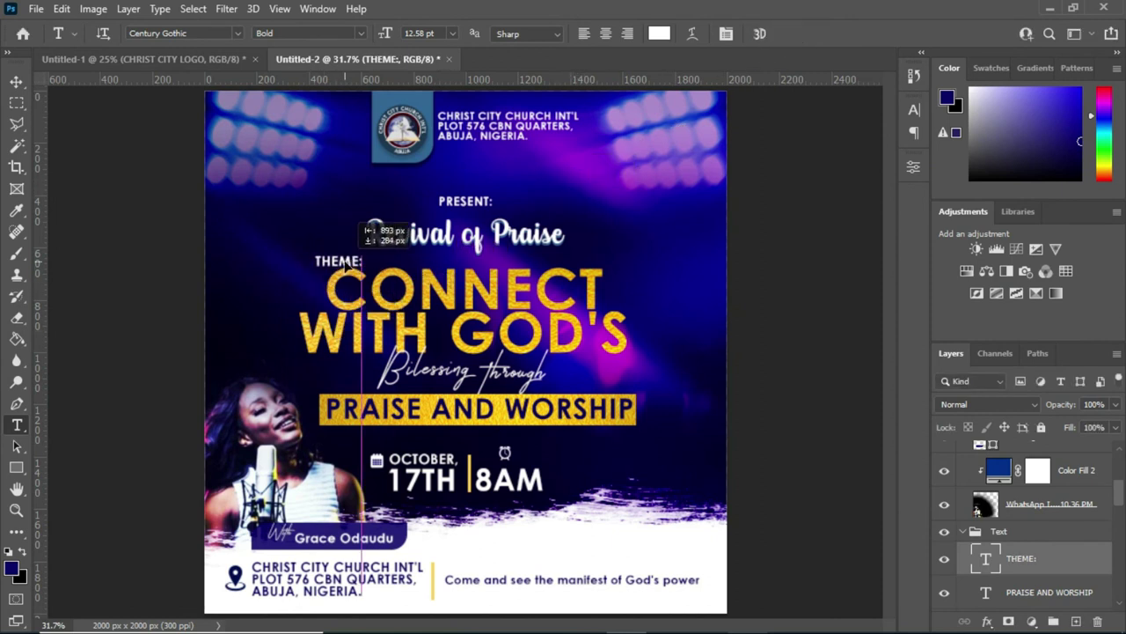
{"action": "left_click_drag", "start_coordinate": [348, 268], "coordinate": [382, 269]}
{"action": "left_click", "coordinate": [17, 467]}
{"action": "right_click", "coordinate": [17, 467]}
{"action": "left_click", "coordinate": [96, 467]}
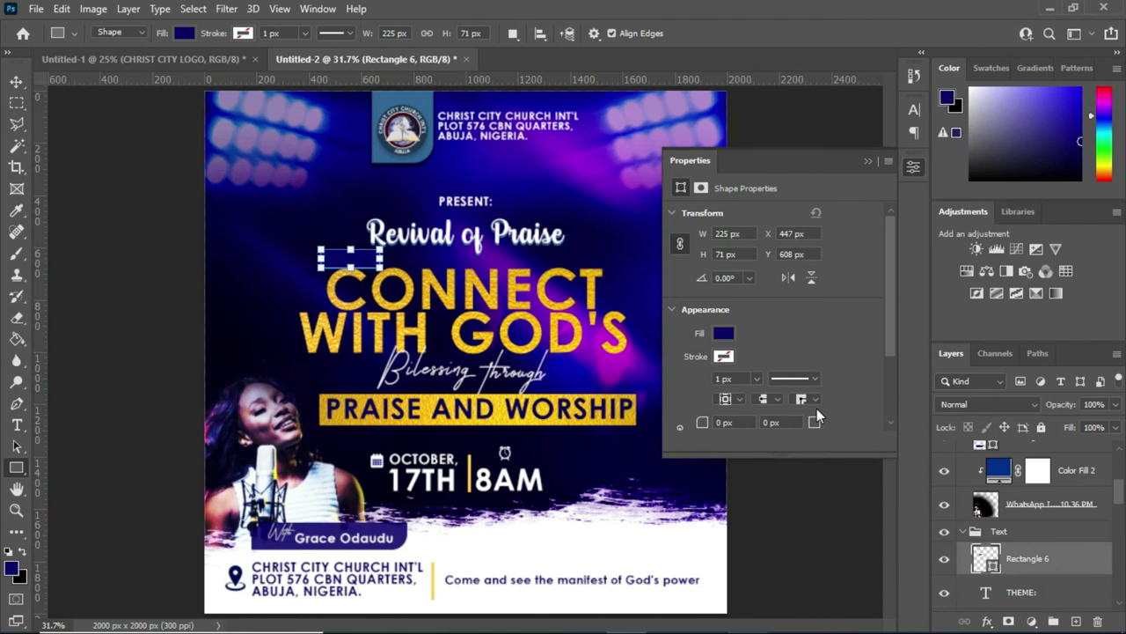
{"action": "left_click", "coordinate": [723, 333]}
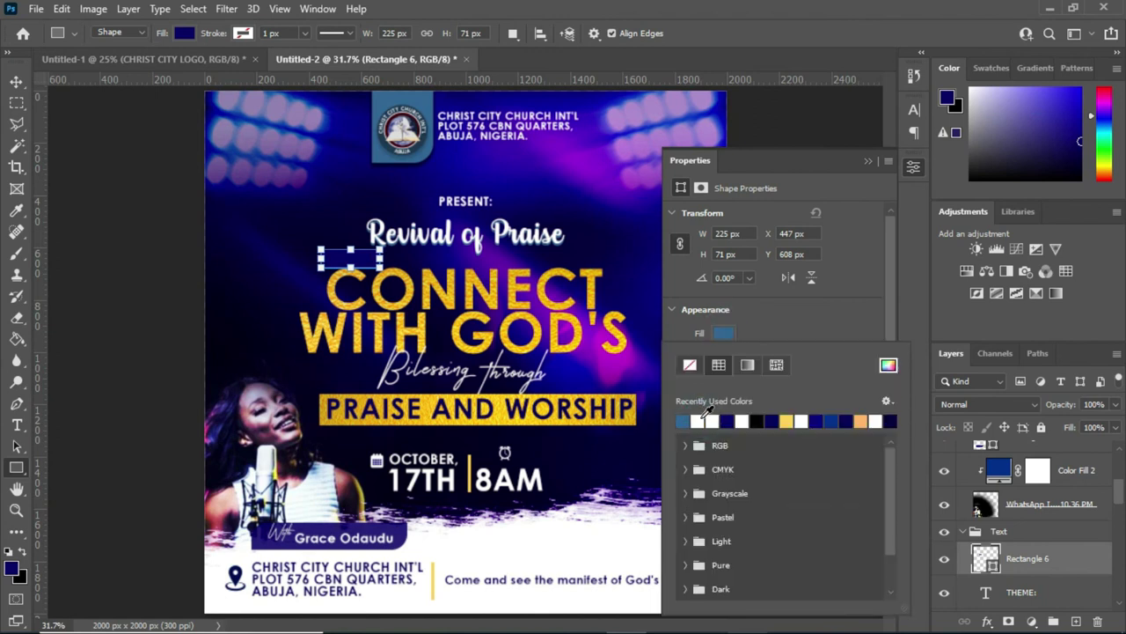
{"action": "left_click", "coordinate": [697, 421]}
{"action": "left_click", "coordinate": [867, 161]}
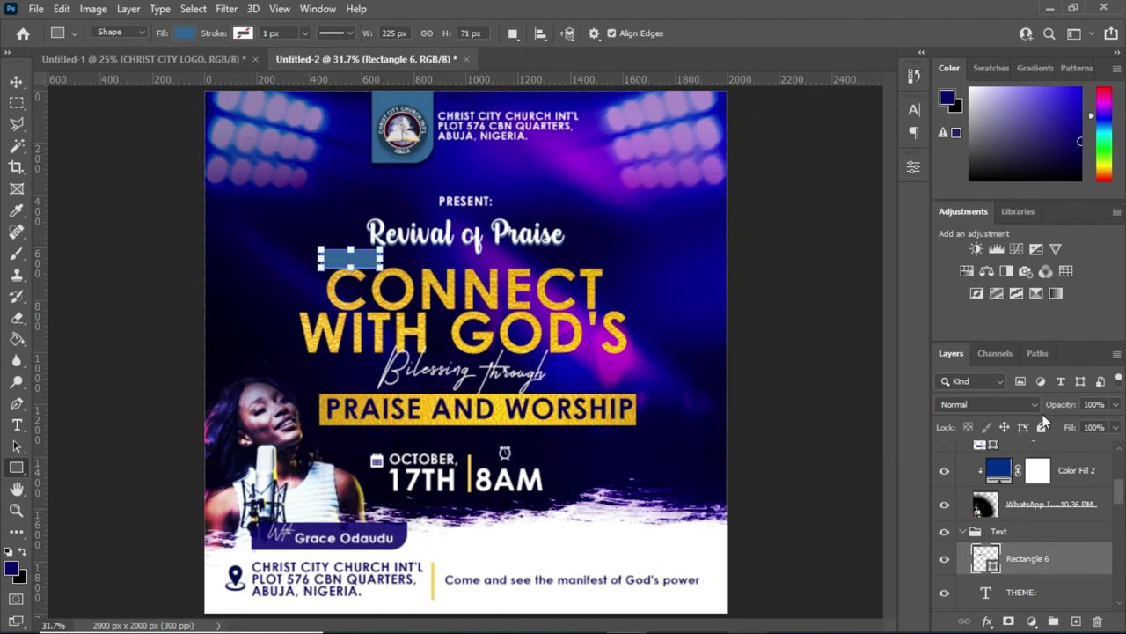
{"action": "left_click_drag", "start_coordinate": [1037, 560], "coordinate": [1034, 572]}
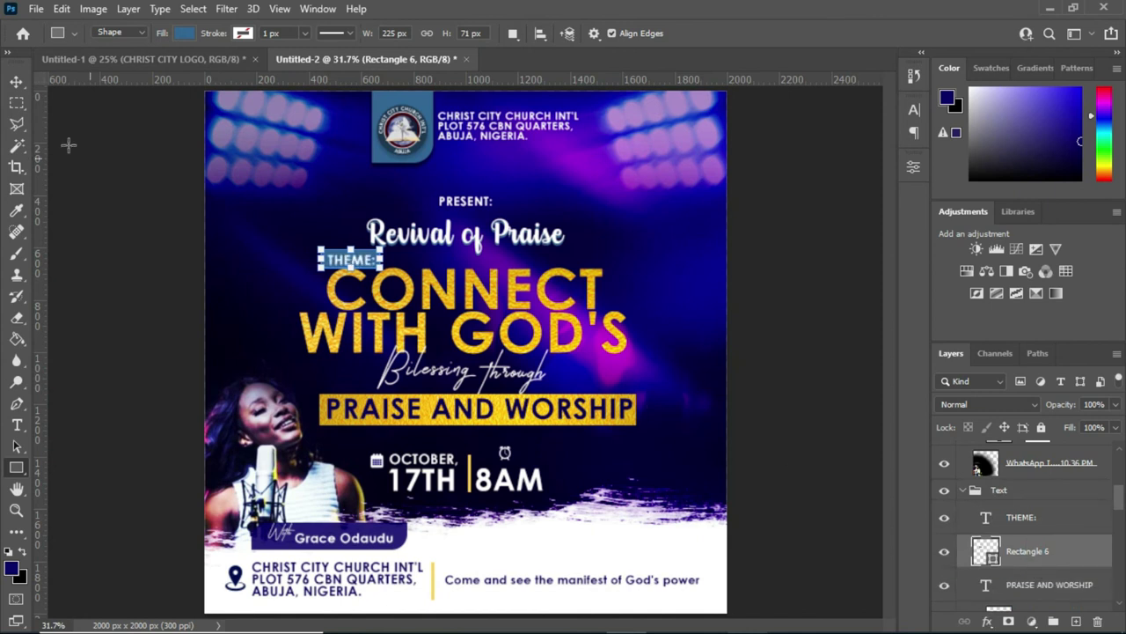
Shrink the Rectangle 6 box slightly to fit around the THEME: label
{"action": "left_click", "coordinate": [16, 81]}
{"action": "left_click", "coordinate": [337, 208]}
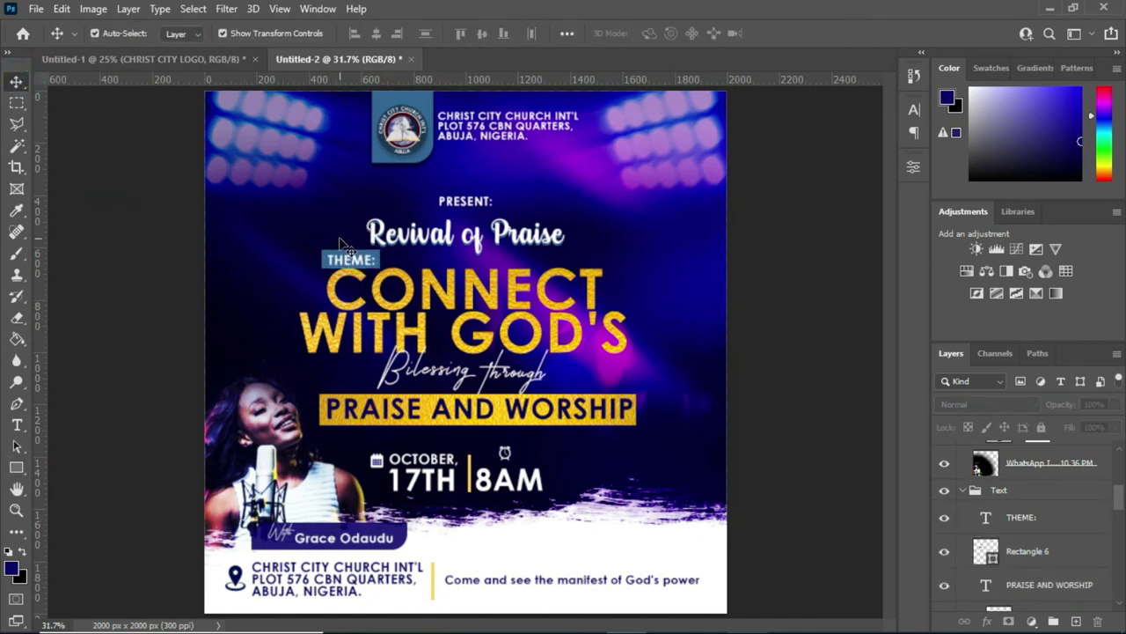
{"action": "key", "text": "ctrl+plus"}
{"action": "key", "text": "ctrl+plus"}
{"action": "key", "text": "ctrl+plus"}
{"action": "right_click", "coordinate": [181, 155]}
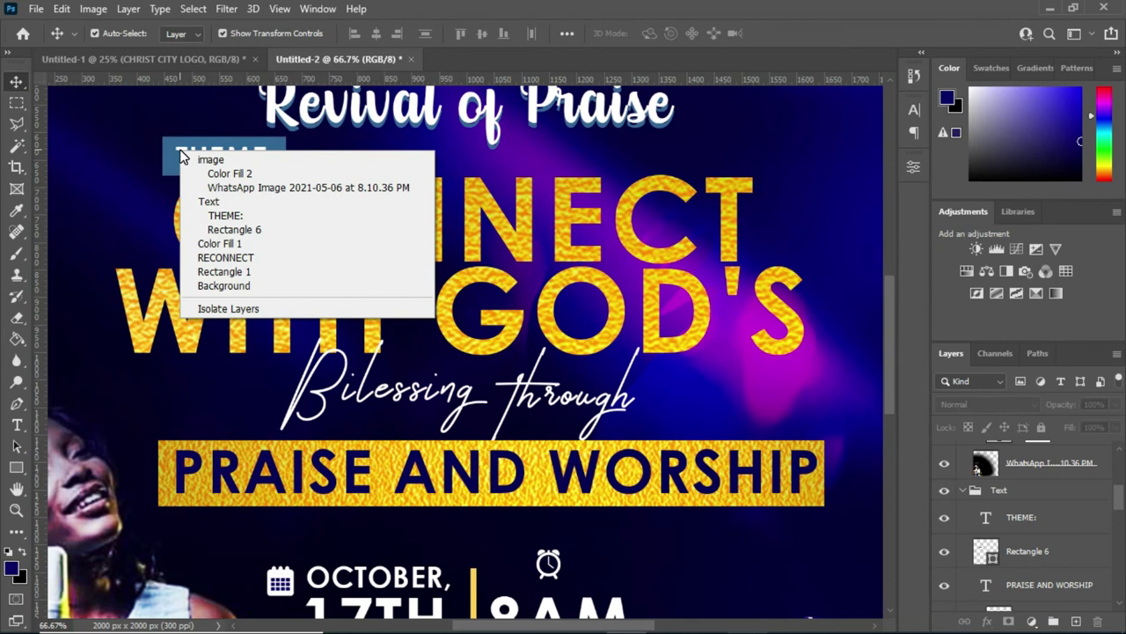
{"action": "left_click", "coordinate": [234, 229]}
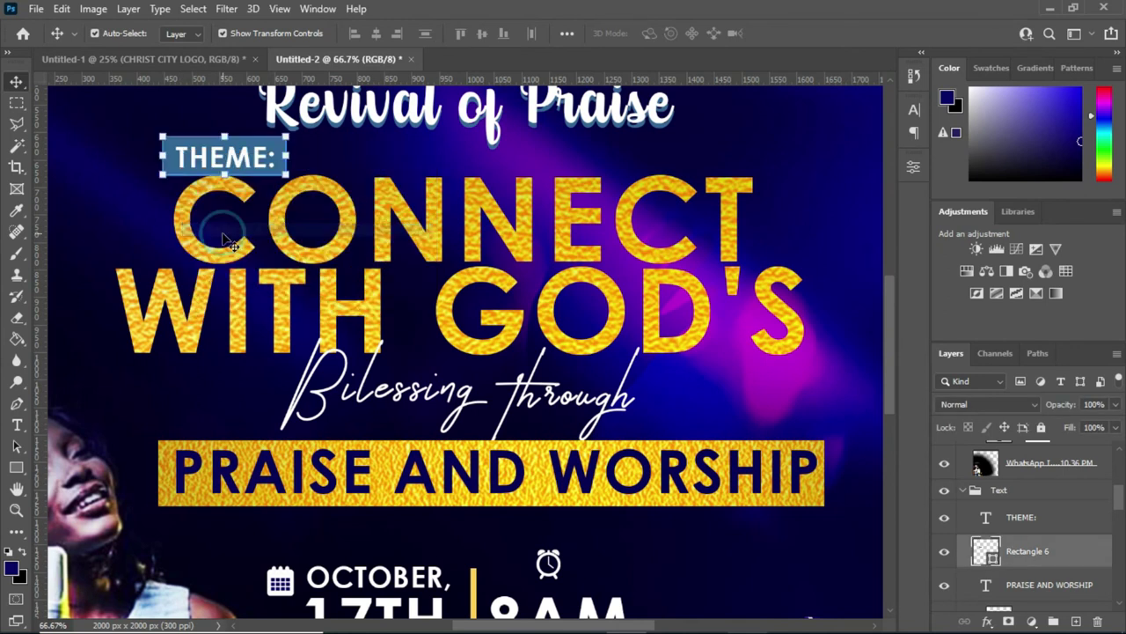
{"action": "left_click", "coordinate": [161, 138]}
{"action": "left_click_drag", "start_coordinate": [162, 137], "coordinate": [175, 139]}
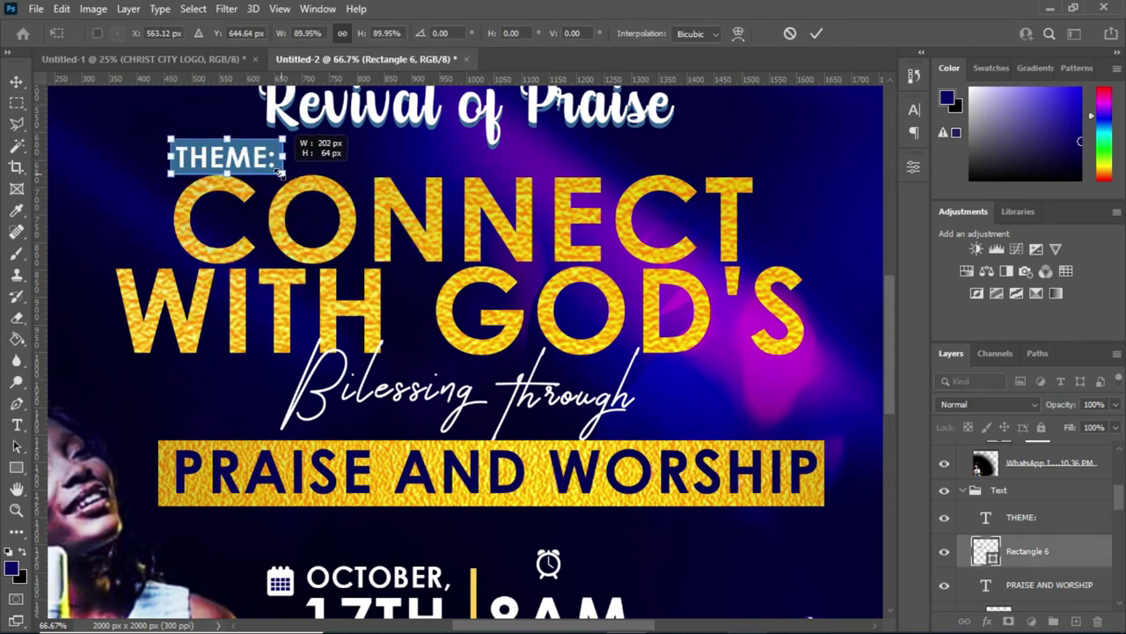
{"action": "left_click", "coordinate": [815, 33]}
{"action": "key", "text": "ctrl+0"}
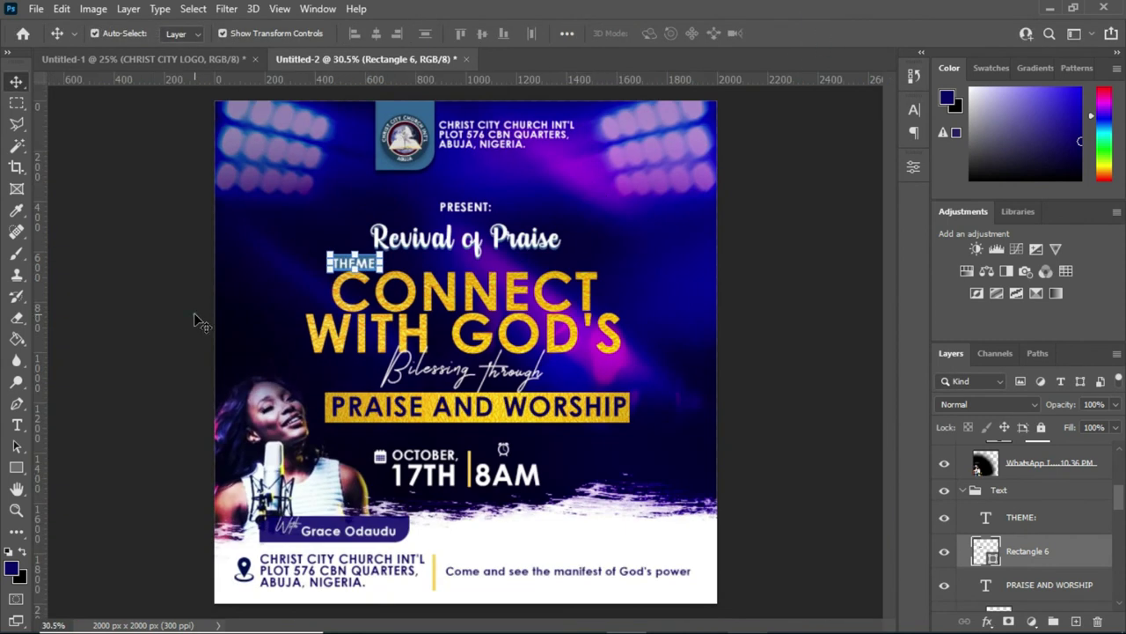
Nudge the time and date group up slightly and inspect the Color Fill 2 layer
{"action": "left_click", "coordinate": [1017, 492]}
{"action": "key", "text": "Up"}
{"action": "key", "text": "Up"}
{"action": "key", "text": "Up"}
{"action": "key", "text": "Up"}
{"action": "key", "text": "Up"}
{"action": "key", "text": "Up"}
{"action": "key", "text": "Up"}
{"action": "key", "text": "Up"}
{"action": "key", "text": "Up"}
{"action": "key", "text": "Up"}
{"action": "key", "text": "Up"}
{"action": "key", "text": "Up"}
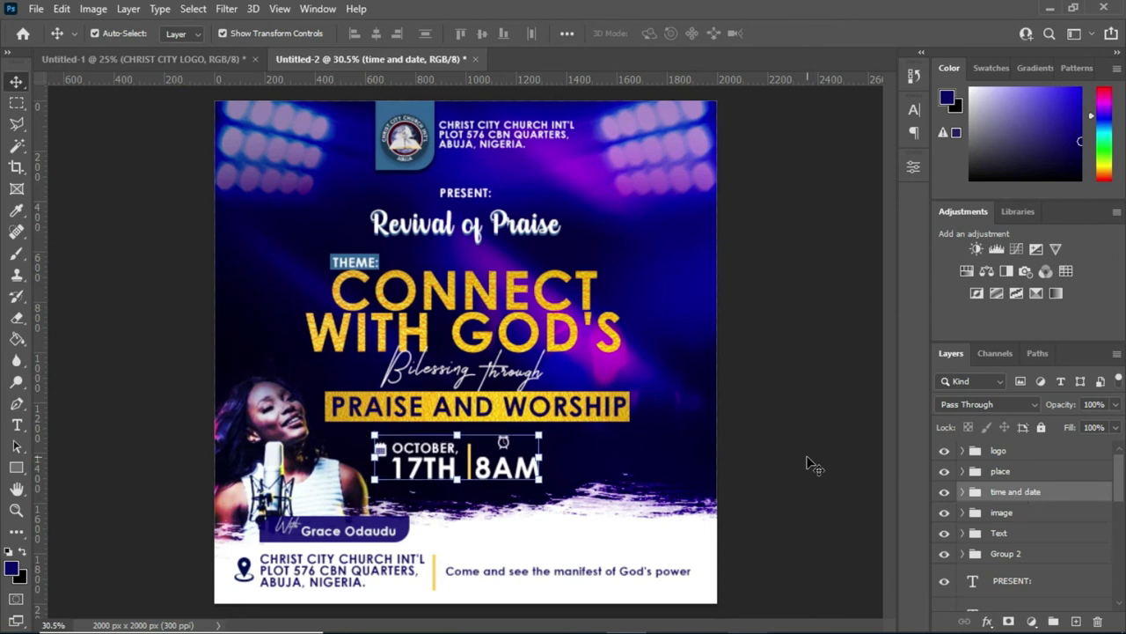
{"action": "left_click", "coordinate": [814, 467]}
{"action": "scroll", "coordinate": [1119, 493], "scroll_direction": "down", "scroll_amount": 2}
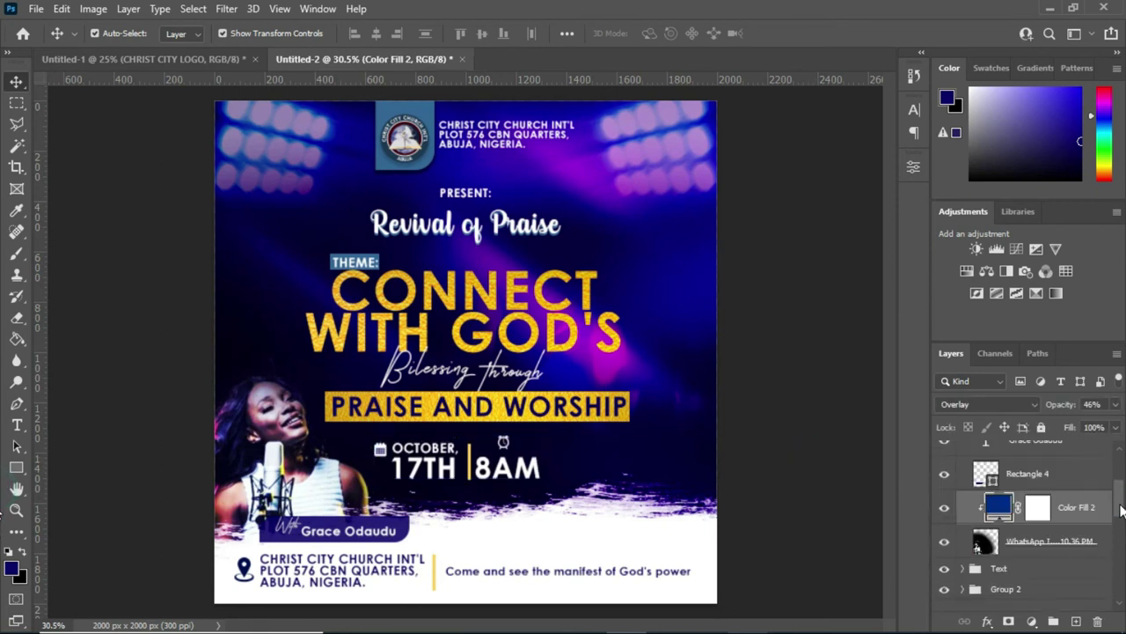
{"action": "scroll", "coordinate": [1114, 485], "scroll_direction": "up", "scroll_amount": 2}
{"action": "scroll", "coordinate": [1114, 485], "scroll_direction": "up", "scroll_amount": 2}
{"action": "left_click", "coordinate": [992, 498]}
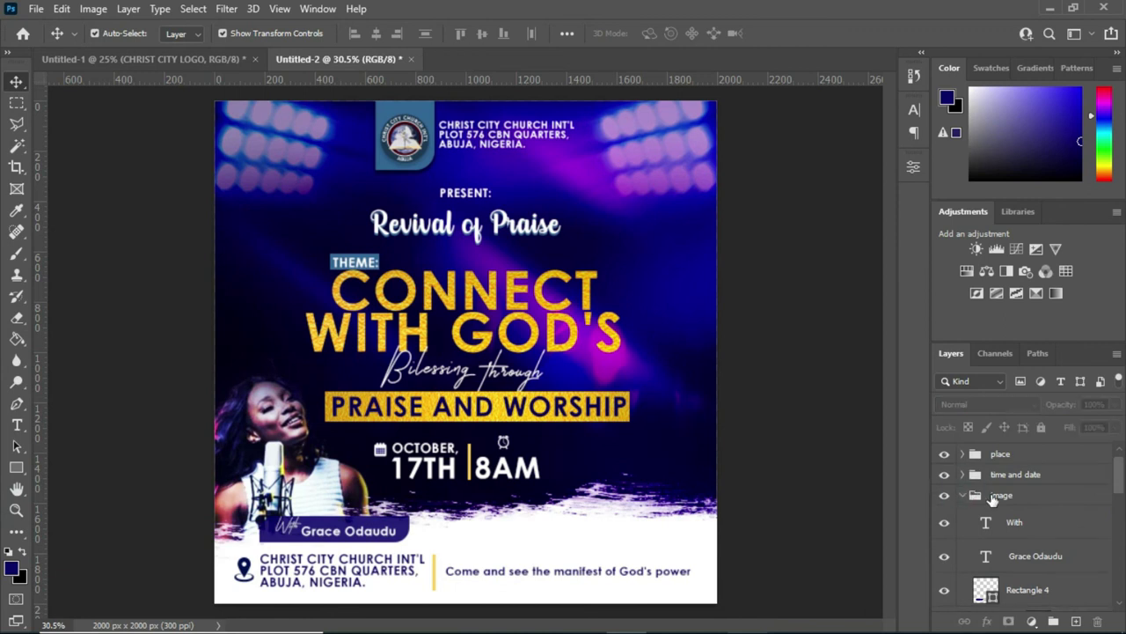
Move Layer 1, the white bottom strip, slightly lower on the flyer
{"action": "left_click", "coordinate": [963, 495]}
{"action": "scroll", "coordinate": [1047, 544], "scroll_direction": "down", "scroll_amount": 3}
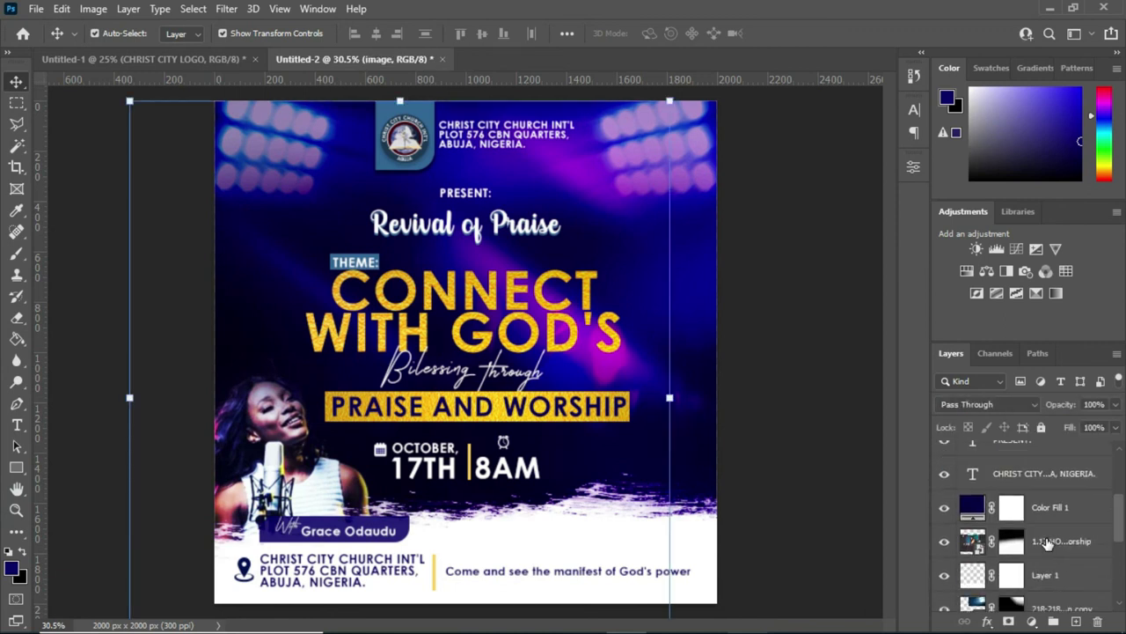
{"action": "scroll", "coordinate": [1047, 543], "scroll_direction": "down", "scroll_amount": 1}
{"action": "left_click", "coordinate": [1025, 553]}
{"action": "left_click", "coordinate": [717, 526]}
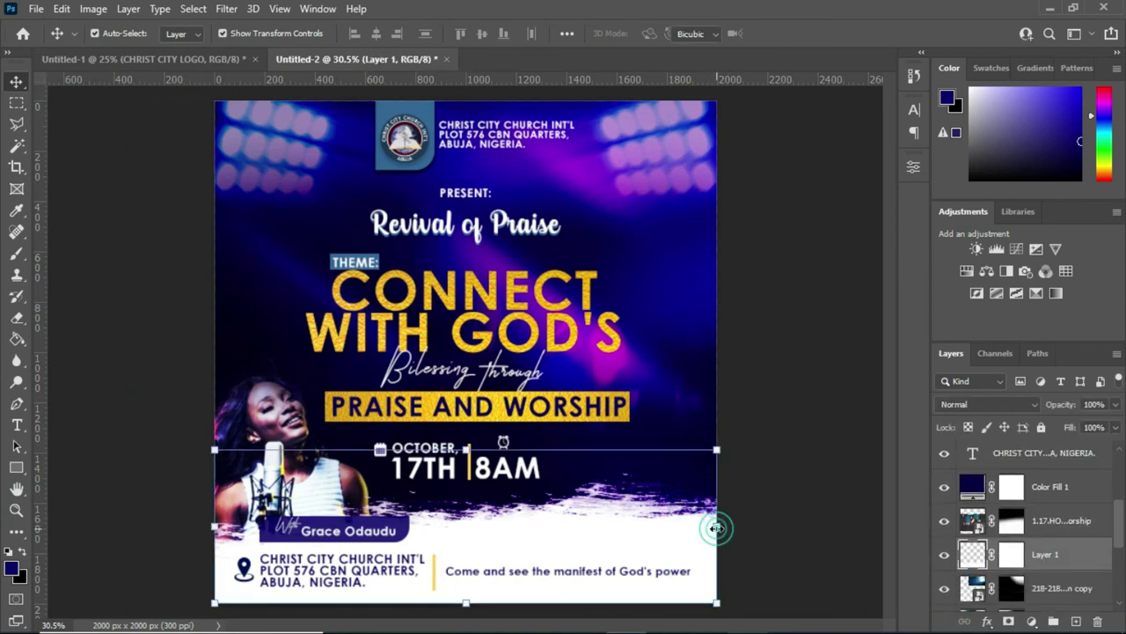
{"action": "left_click_drag", "start_coordinate": [601, 538], "coordinate": [602, 554]}
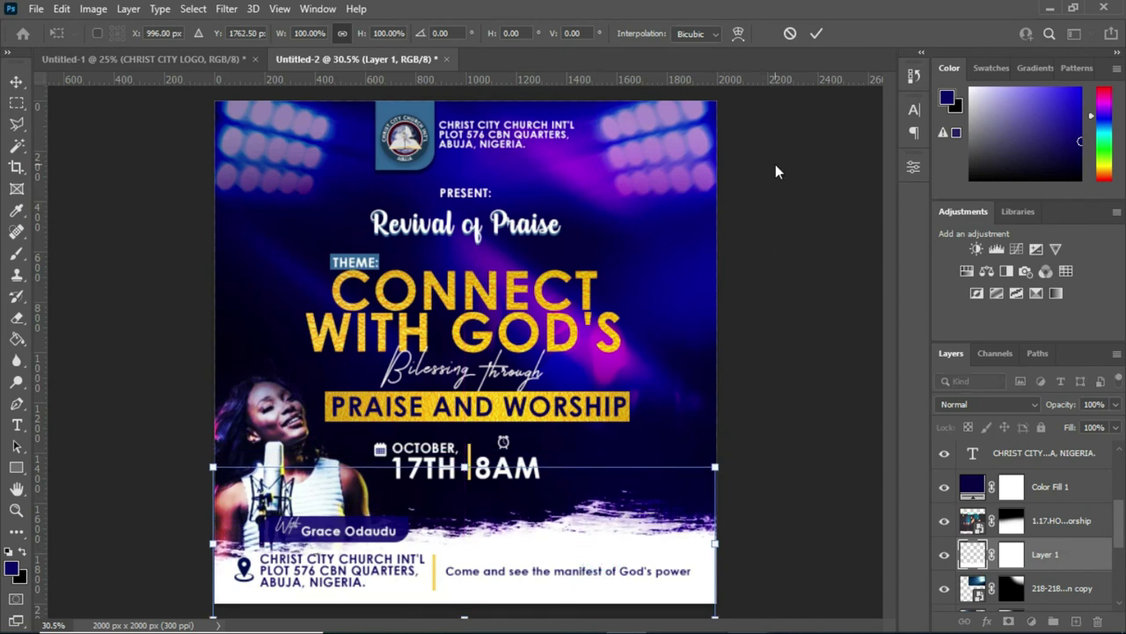
{"action": "left_click", "coordinate": [817, 35]}
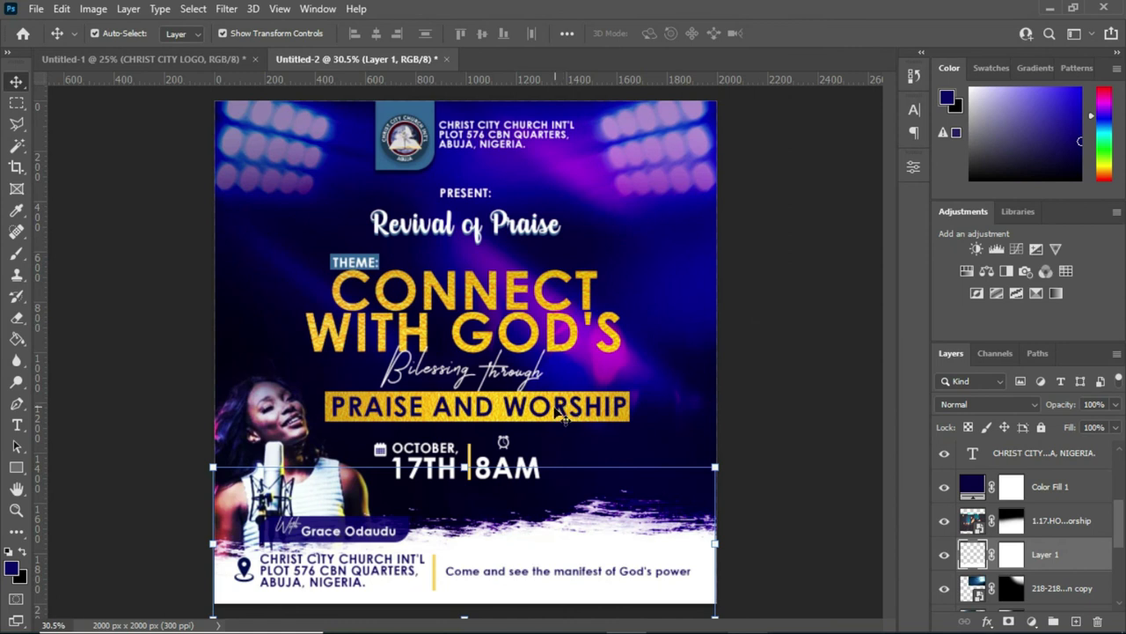
Select the church address text layer from the canvas's layer list
{"action": "scroll", "coordinate": [1012, 471], "scroll_direction": "up", "scroll_amount": 3}
{"action": "scroll", "coordinate": [1013, 470], "scroll_direction": "down", "scroll_amount": 2}
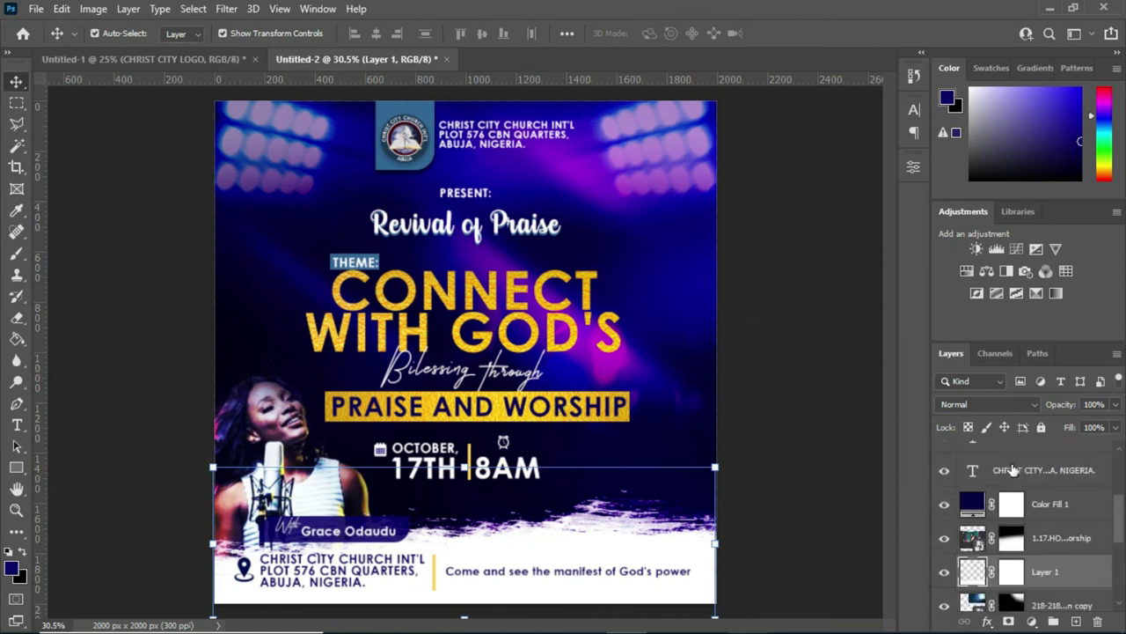
{"action": "scroll", "coordinate": [1025, 502], "scroll_direction": "down", "scroll_amount": 2}
{"action": "scroll", "coordinate": [1043, 537], "scroll_direction": "down", "scroll_amount": 2}
{"action": "scroll", "coordinate": [1060, 578], "scroll_direction": "down", "scroll_amount": 2}
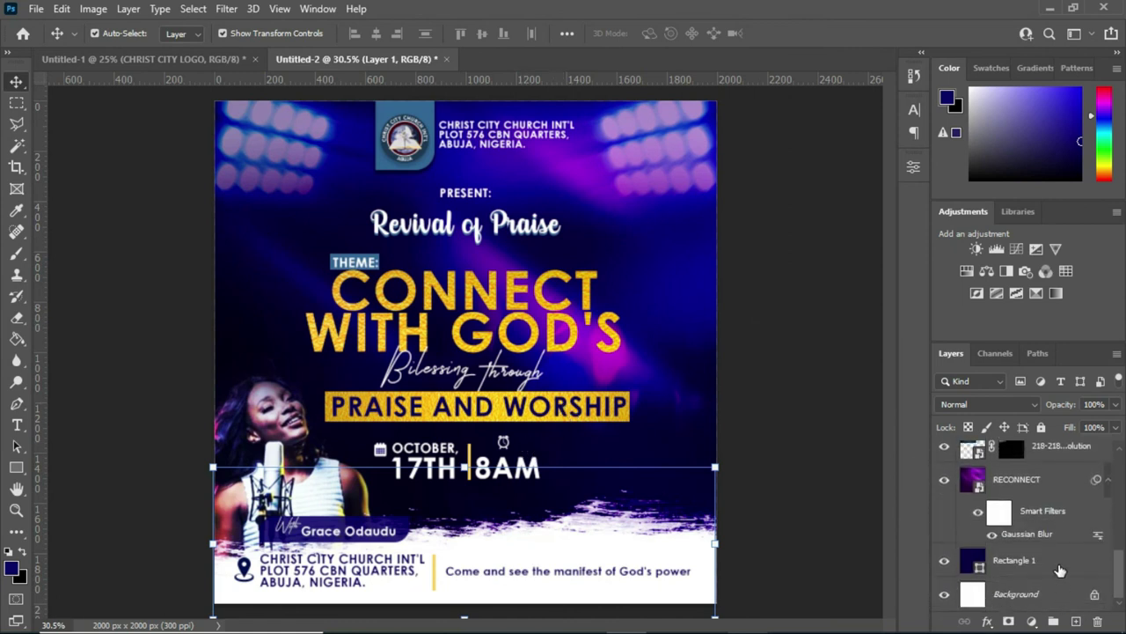
{"action": "right_click", "coordinate": [515, 136]}
{"action": "left_click", "coordinate": [570, 162]}
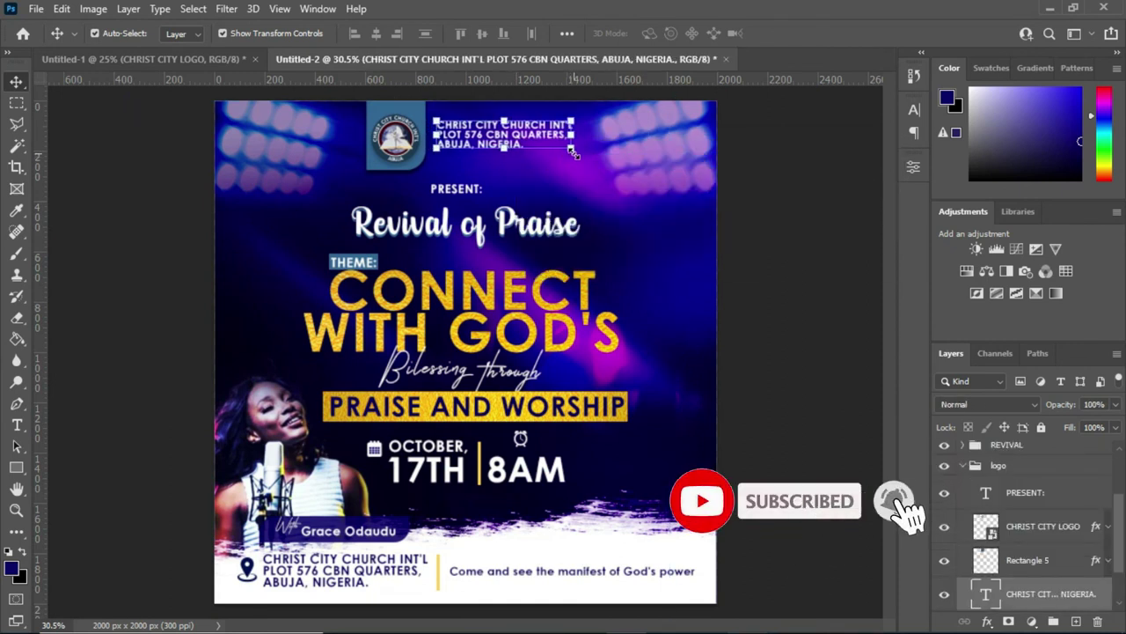
Enlarge the header address text to 127.5% and nudge it up slightly
{"action": "left_click_drag", "start_coordinate": [573, 153], "coordinate": [621, 132]}
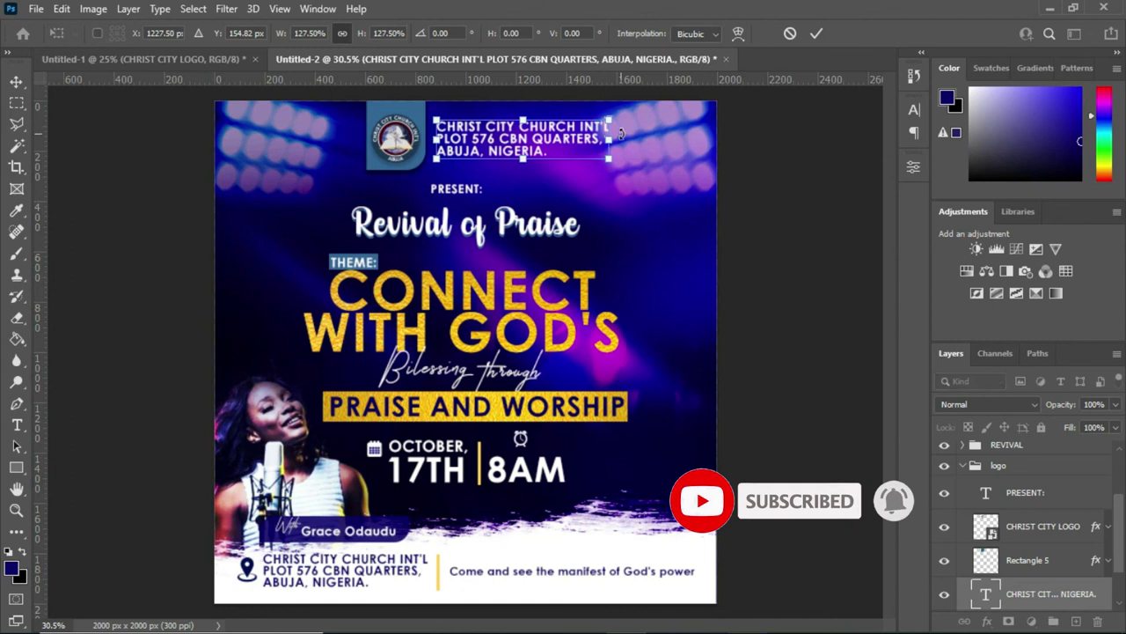
{"action": "key", "text": "Up"}
{"action": "key", "text": "Up"}
{"action": "left_click", "coordinate": [817, 33]}
{"action": "left_click", "coordinate": [818, 154]}
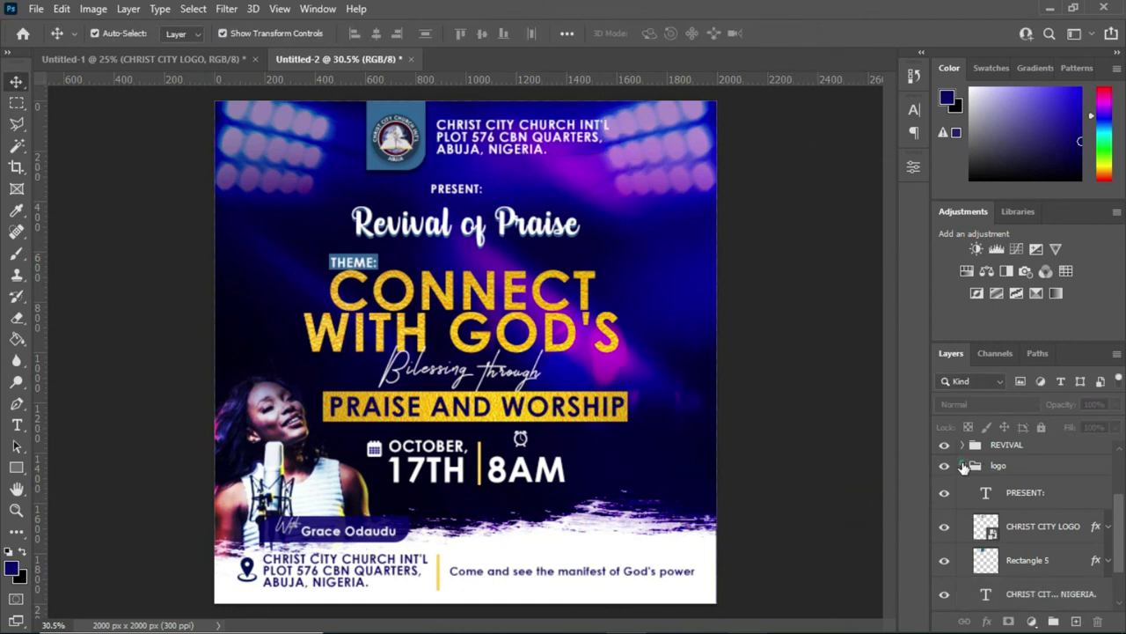
Shift the logo group left and centre PRESENT: horizontally on the canvas
{"action": "left_click", "coordinate": [962, 465]}
{"action": "left_click", "coordinate": [1001, 546]}
{"action": "key", "text": "shift+Left"}
{"action": "key", "text": "shift+Left"}
{"action": "key", "text": "shift+Left"}
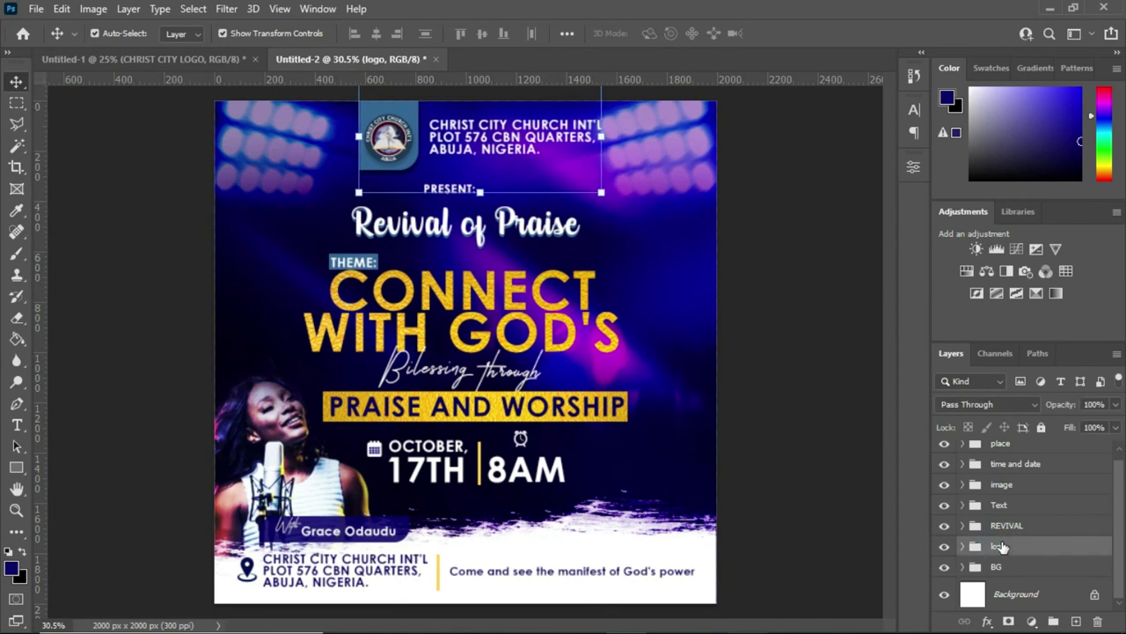
{"action": "key", "text": "shift+Left"}
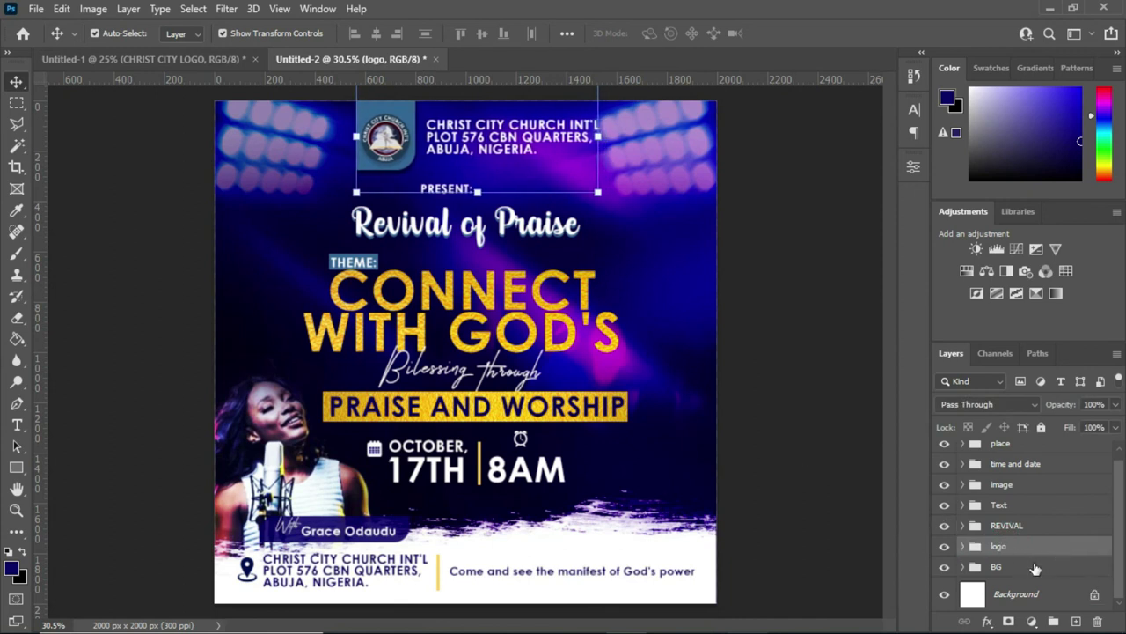
{"action": "left_click", "coordinate": [962, 546]}
{"action": "left_click", "coordinate": [1017, 574]}
{"action": "key", "text": "ctrl+a"}
{"action": "left_click", "coordinate": [376, 34]}
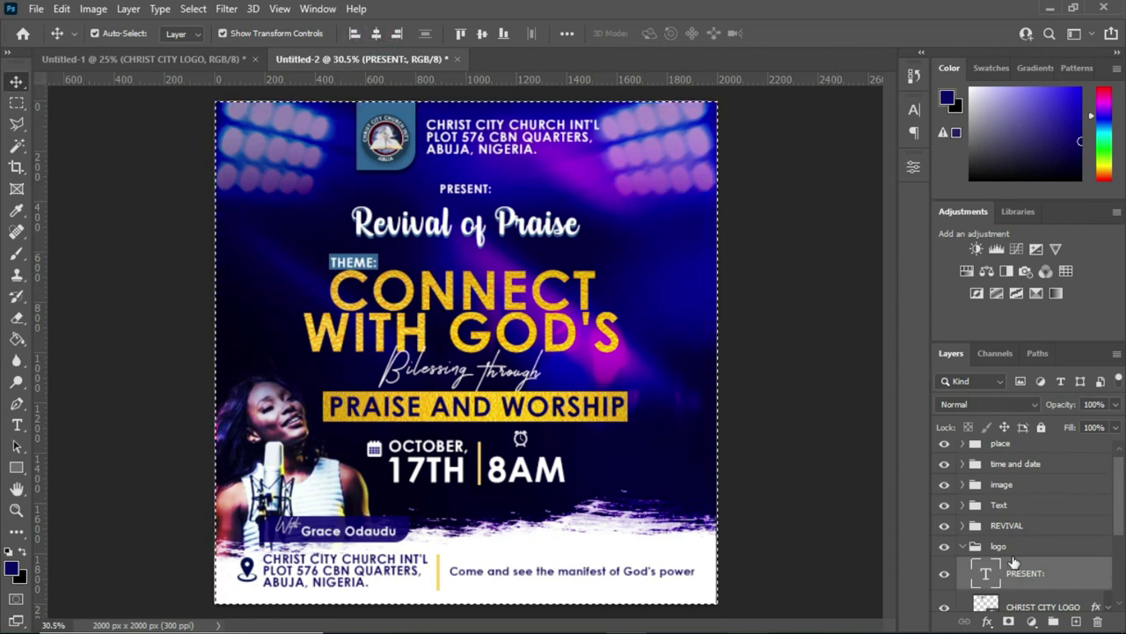
Centre-align the logo, Rectangle 5 and address text, then undo that alignment
{"action": "scroll", "coordinate": [1021, 528], "scroll_direction": "down", "scroll_amount": 2}
{"action": "left_click", "coordinate": [1023, 526]}
{"action": "scroll", "coordinate": [1023, 528], "scroll_direction": "down", "scroll_amount": 1}
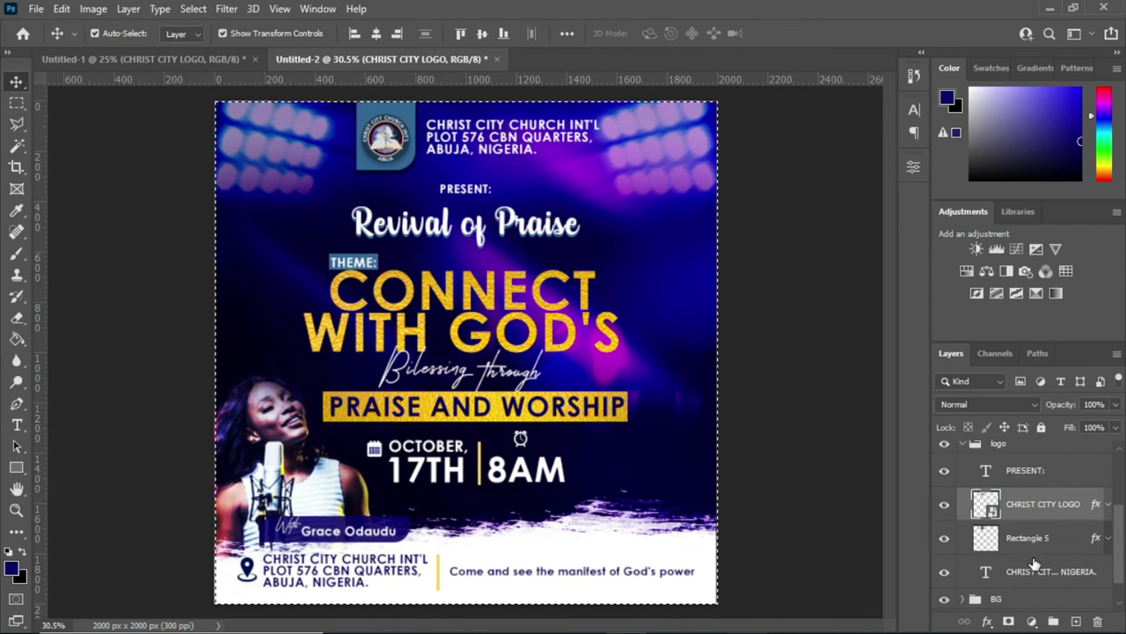
{"action": "left_click", "coordinate": [1028, 540], "text": "shift"}
{"action": "left_click", "coordinate": [1028, 571], "text": "shift"}
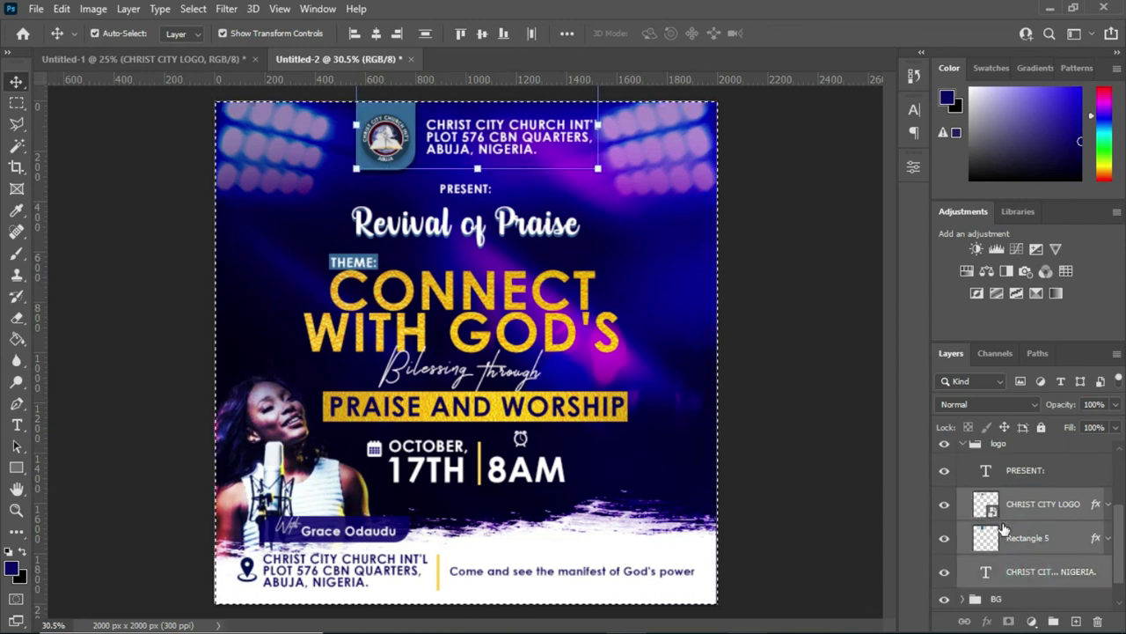
{"action": "scroll", "coordinate": [1023, 572], "scroll_direction": "down", "scroll_amount": 1}
{"action": "scroll", "coordinate": [1023, 584], "scroll_direction": "up", "scroll_amount": 1}
{"action": "scroll", "coordinate": [1022, 584], "scroll_direction": "up", "scroll_amount": 1}
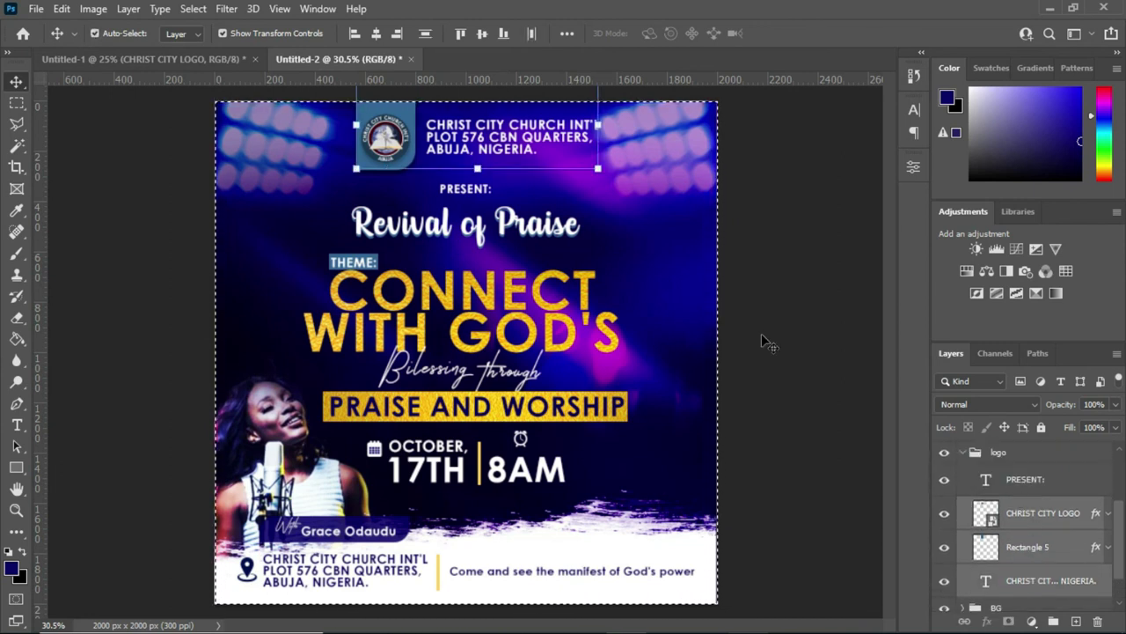
{"action": "left_click", "coordinate": [376, 33]}
{"action": "key", "text": "ctrl+z"}
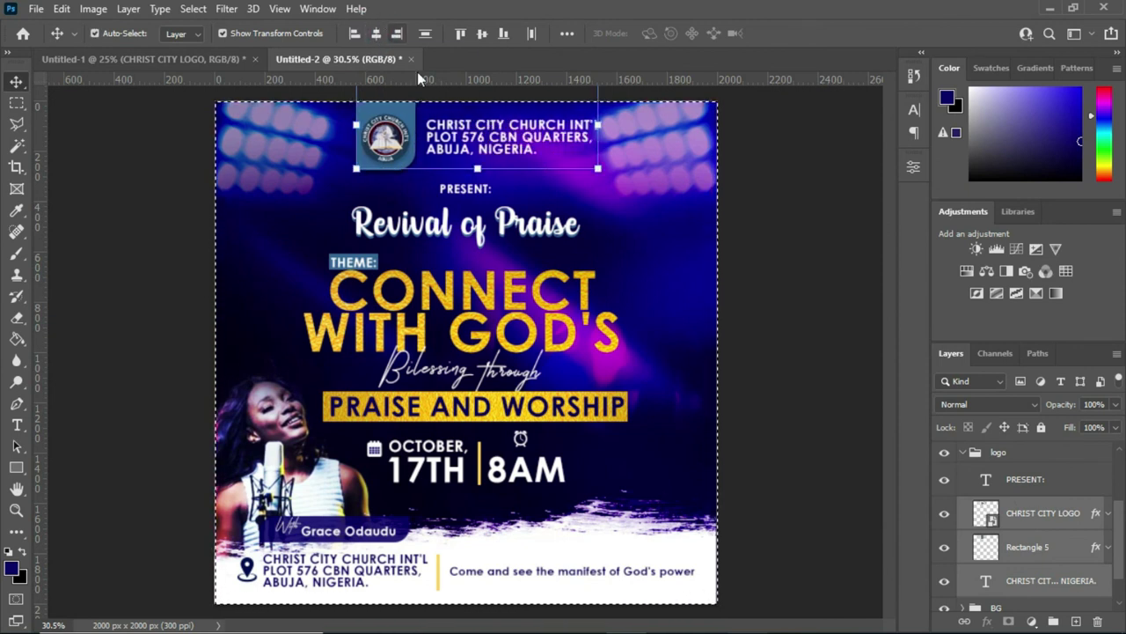
Centre the whole logo group on the flyer and show the headline's character properties
{"action": "left_click", "coordinate": [963, 452]}
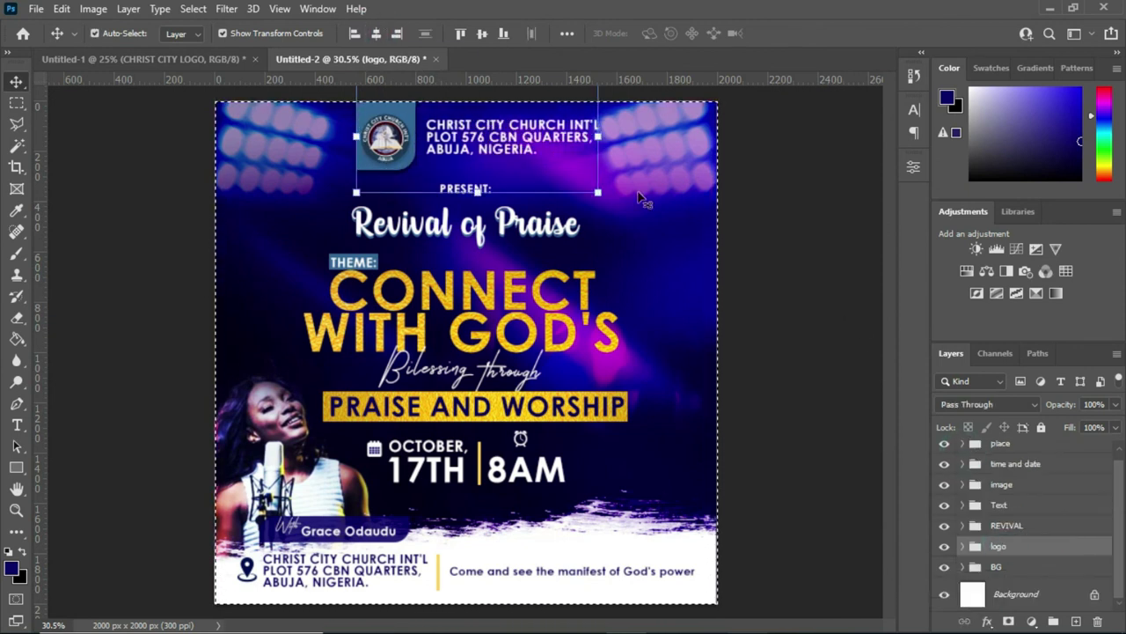
{"action": "left_click", "coordinate": [377, 34]}
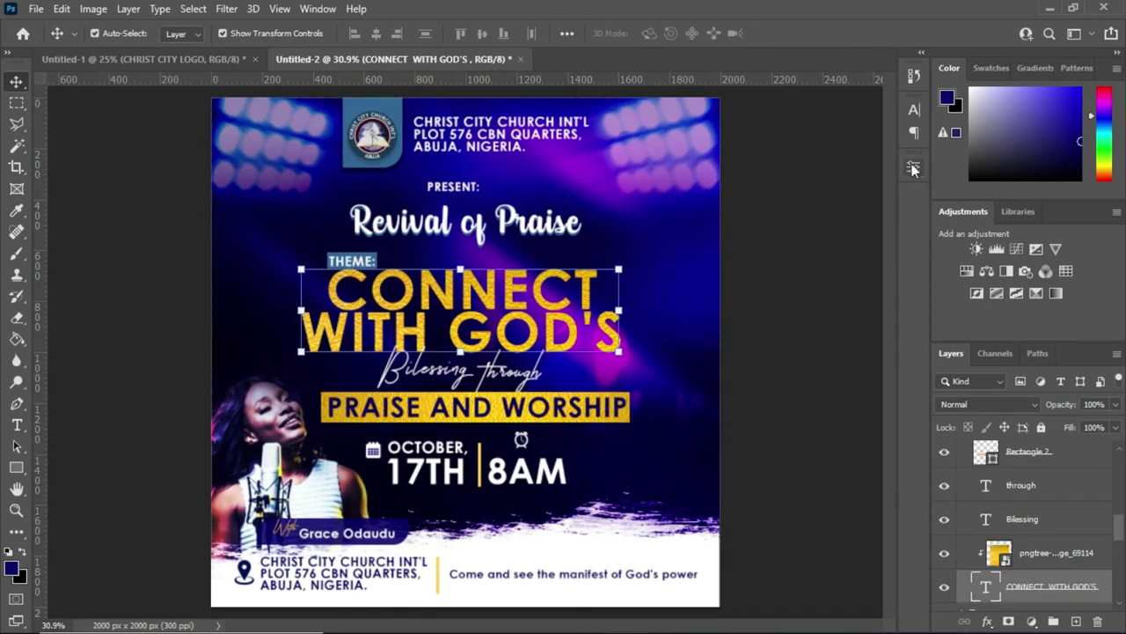
{"action": "left_click", "coordinate": [913, 167]}
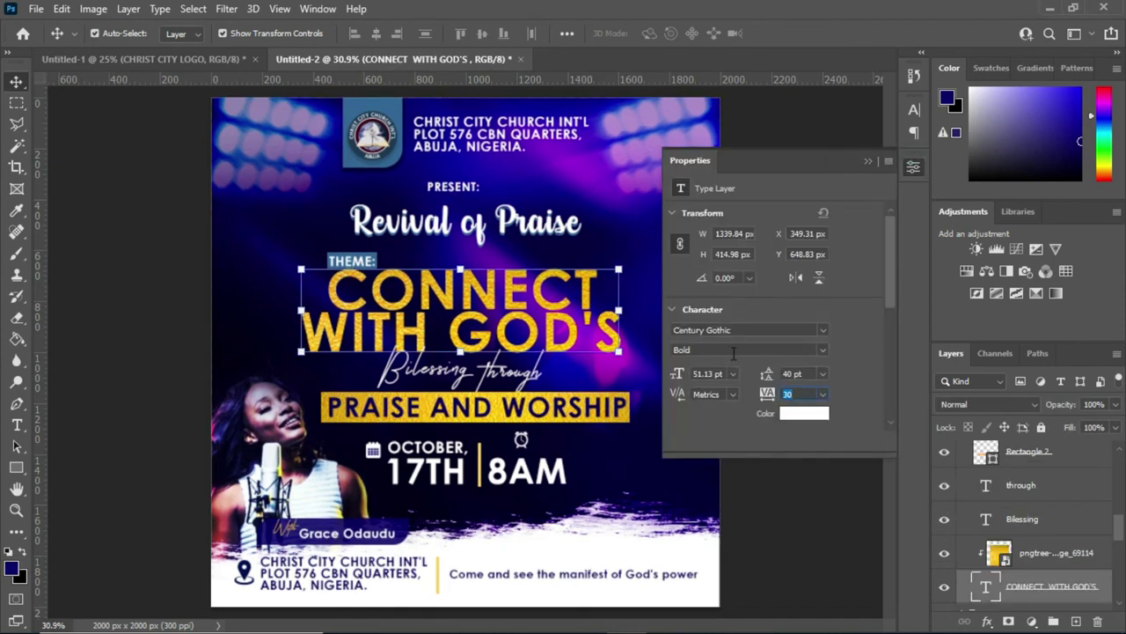
Tighten the CONNECT WITH GOD'S tracking to -80 and scale the title larger
{"action": "left_click_drag", "start_coordinate": [768, 398], "coordinate": [762, 396]}
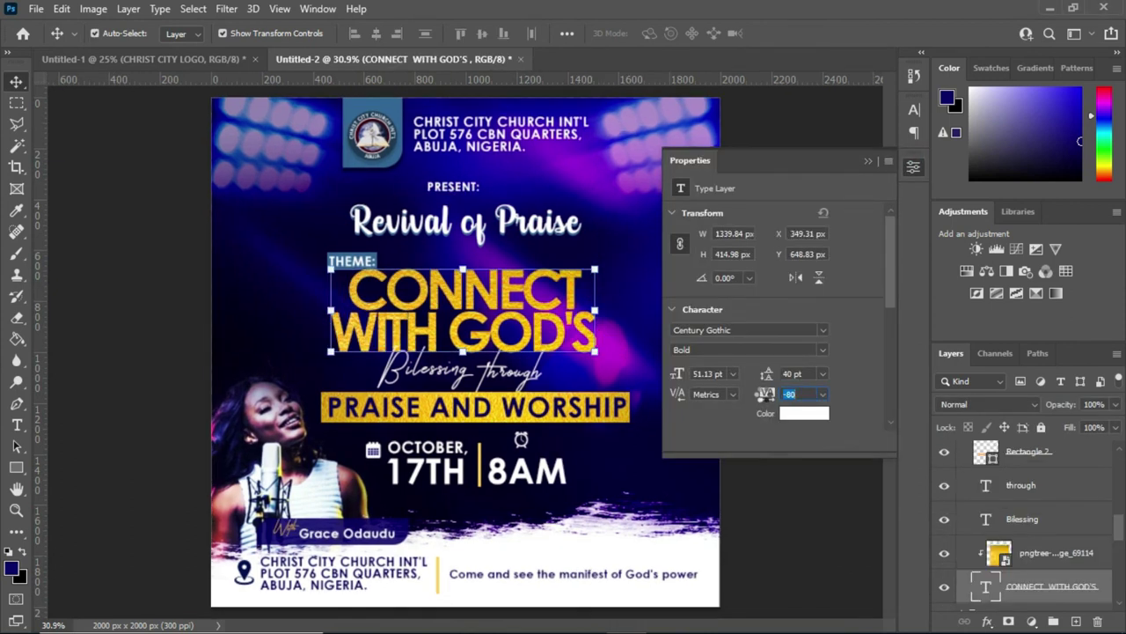
{"action": "left_click", "coordinate": [866, 162]}
{"action": "key", "text": "ctrl+t"}
{"action": "left_click_drag", "start_coordinate": [596, 270], "coordinate": [634, 242]}
{"action": "left_click", "coordinate": [817, 35]}
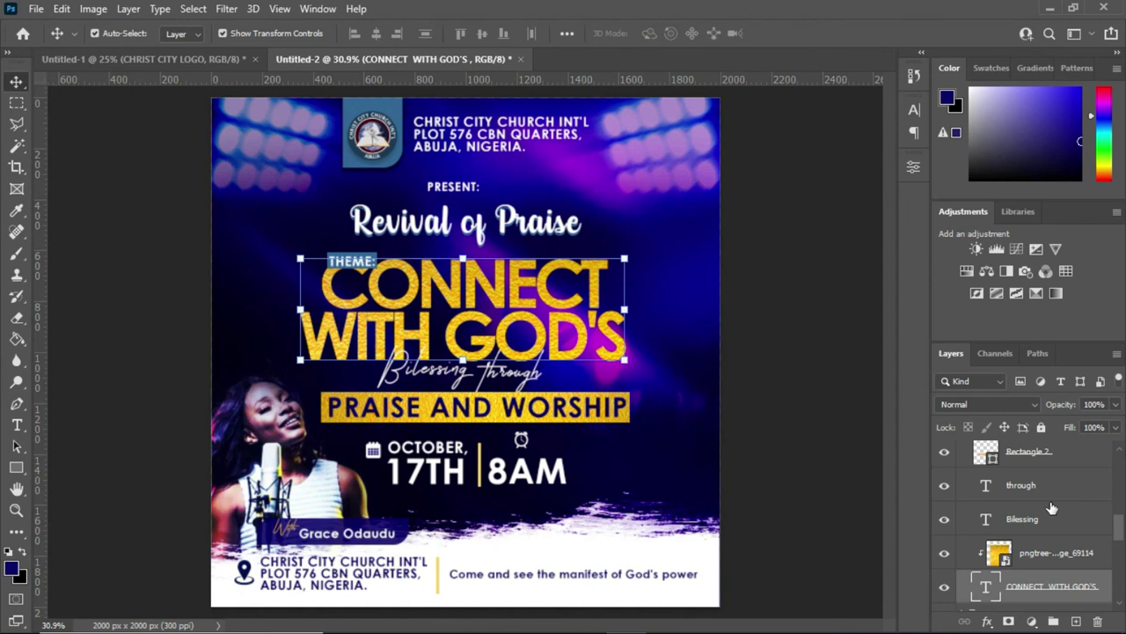
Move the THEME label and its Rectangle 6 box directly left of CONNECT, level with the headline
{"action": "scroll", "coordinate": [1051, 508], "scroll_direction": "up", "scroll_amount": 3}
{"action": "scroll", "coordinate": [1052, 508], "scroll_direction": "up", "scroll_amount": 2}
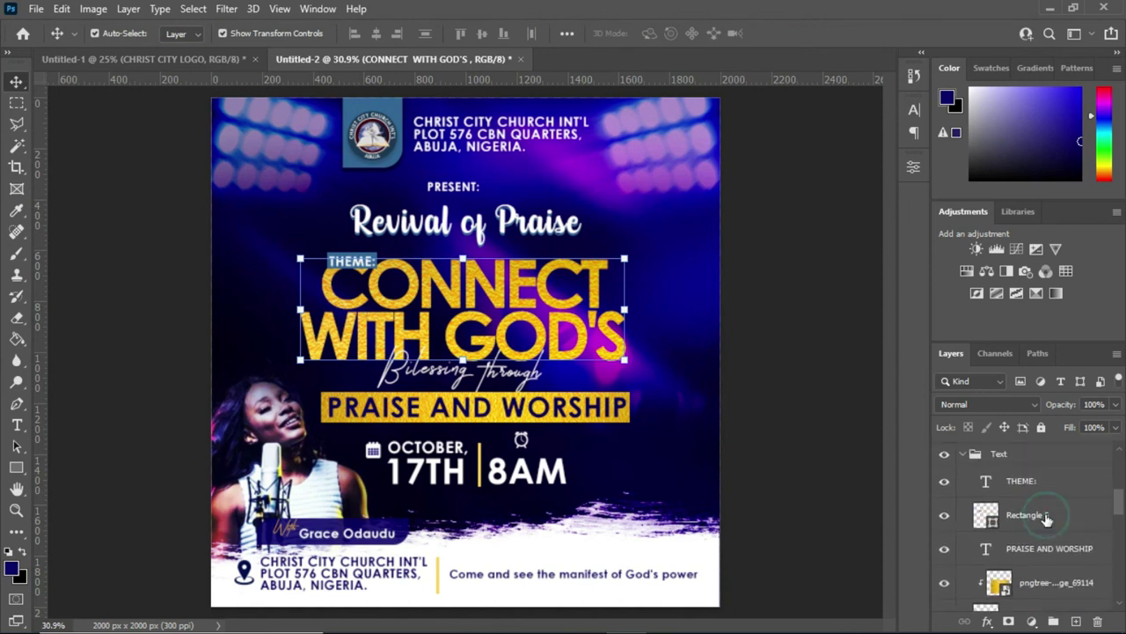
{"action": "left_click", "coordinate": [1046, 519]}
{"action": "left_click", "coordinate": [1038, 481], "text": "shift"}
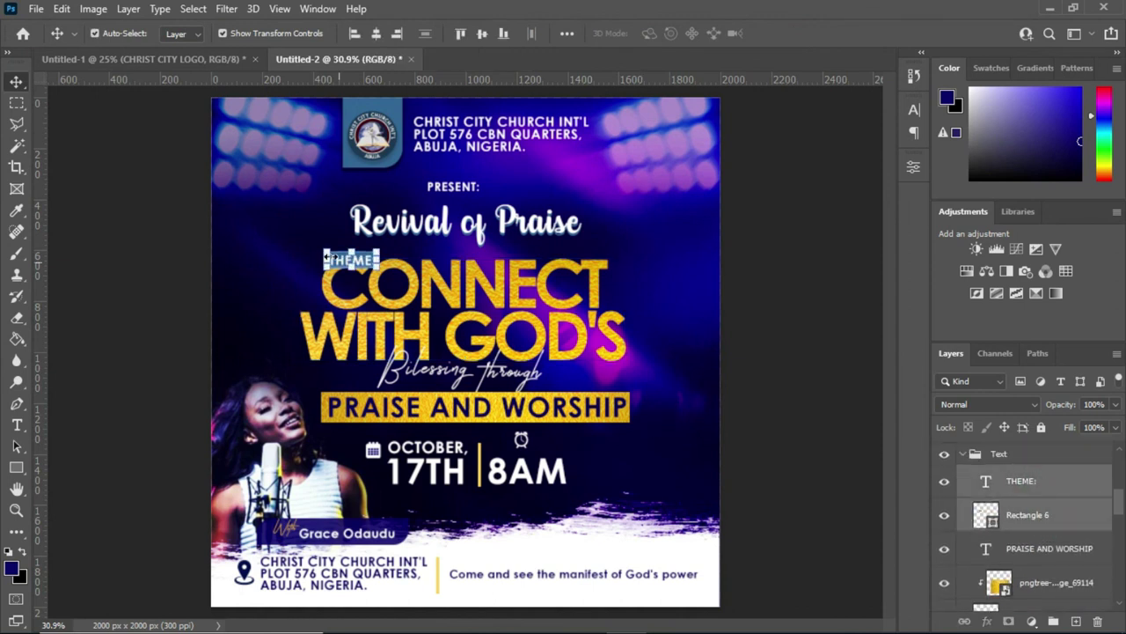
{"action": "key", "text": "ctrl+t"}
{"action": "left_click_drag", "start_coordinate": [325, 257], "coordinate": [296, 280]}
{"action": "left_click", "coordinate": [817, 32]}
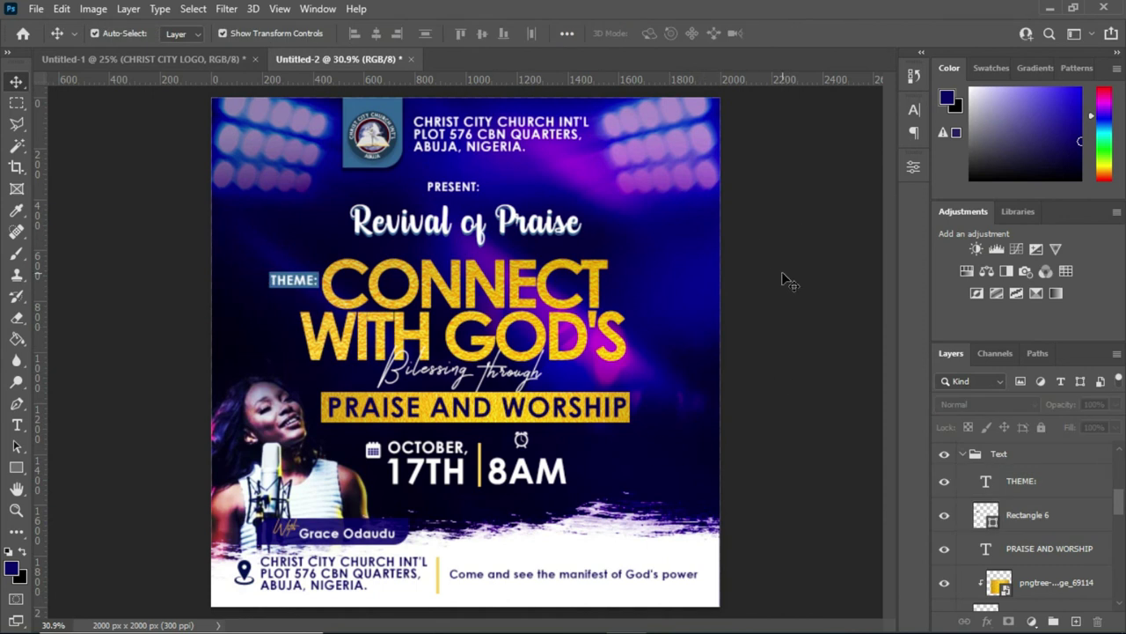
{"action": "left_click", "coordinate": [963, 454]}
{"action": "left_click", "coordinate": [963, 517]}
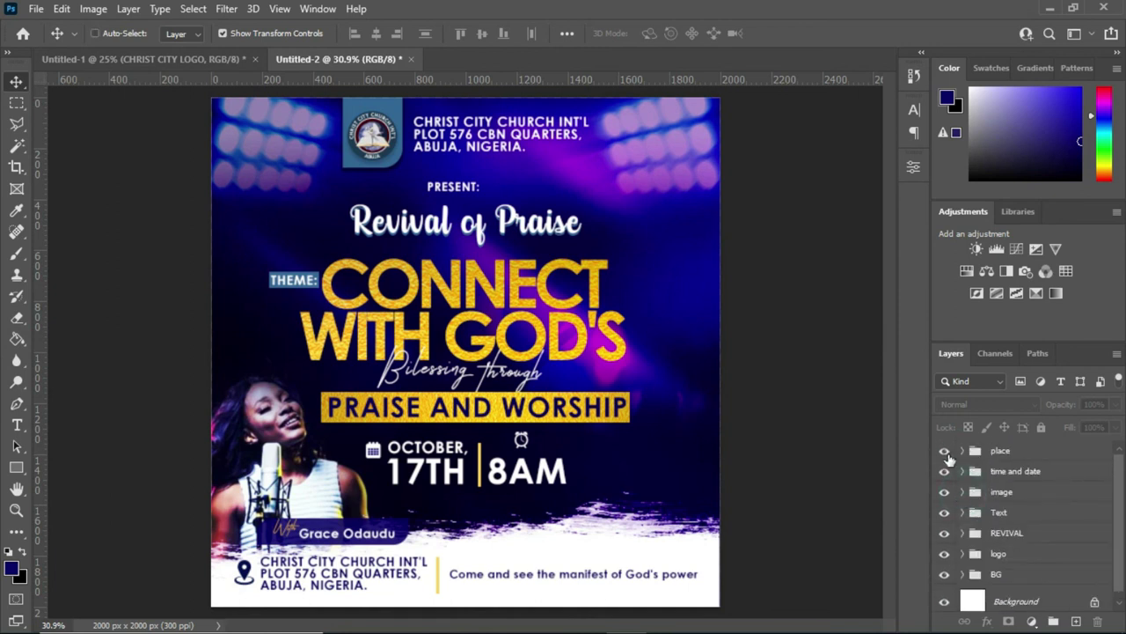
Stamp all visible layers into a merged Layer 2 at the top of the stack
{"action": "key", "text": "ctrl+shift+alt+e"}
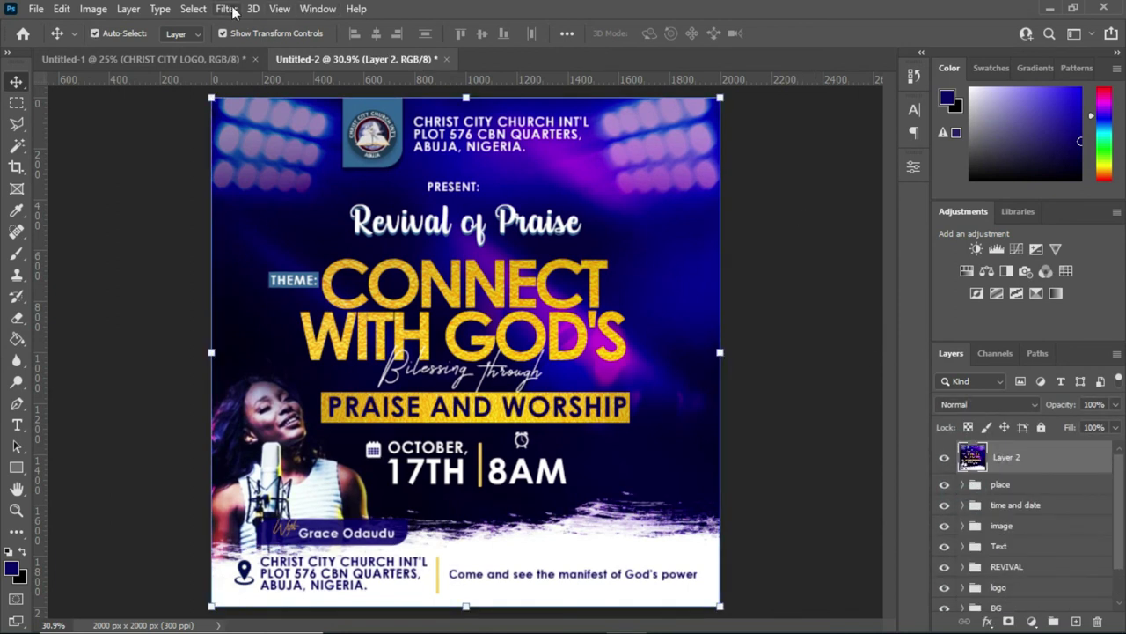
{"action": "left_click", "coordinate": [227, 9]}
{"action": "left_click", "coordinate": [282, 137]}
Grade Layer 2 in Camera Raw with Temperature -20, Clarity +7 and Vibrance +34
{"action": "mouse_move", "coordinate": [892, 323]}
{"action": "left_mouse_down"}
{"action": "mouse_move", "coordinate": [876, 328]}
{"action": "mouse_move", "coordinate": [909, 349]}
{"action": "mouse_move", "coordinate": [817, 374]}
{"action": "mouse_move", "coordinate": [887, 383]}
{"action": "mouse_move", "coordinate": [908, 368]}
{"action": "left_mouse_up"}
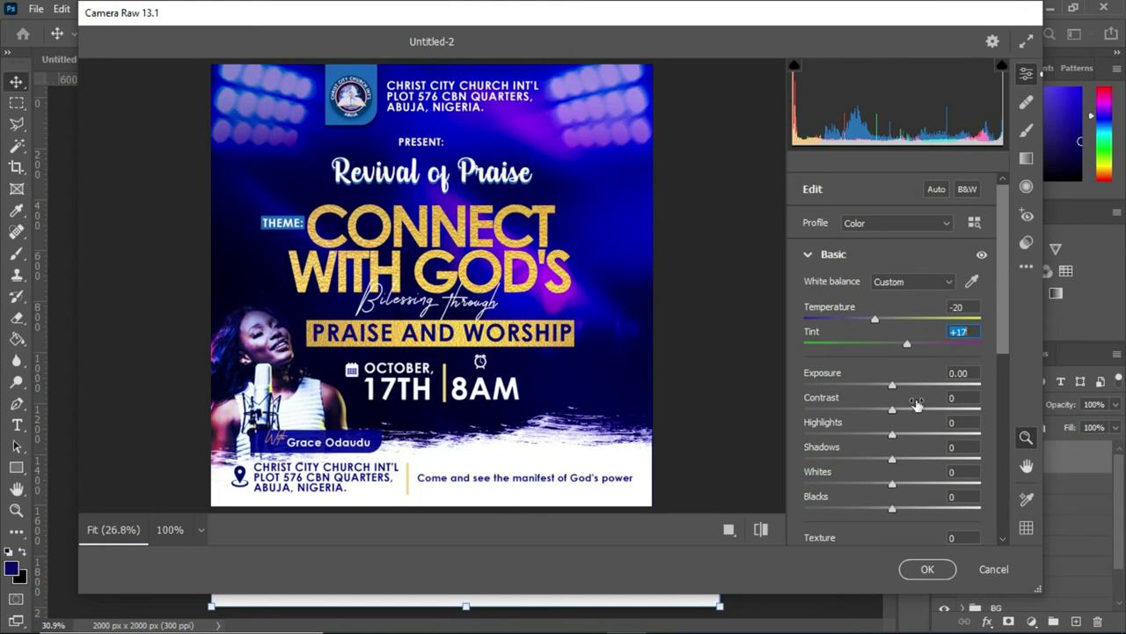
{"action": "scroll", "coordinate": [898, 442], "scroll_direction": "down", "scroll_amount": 1}
{"action": "scroll", "coordinate": [896, 475], "scroll_direction": "down", "scroll_amount": 1}
{"action": "left_click_drag", "start_coordinate": [892, 515], "coordinate": [889, 517]}
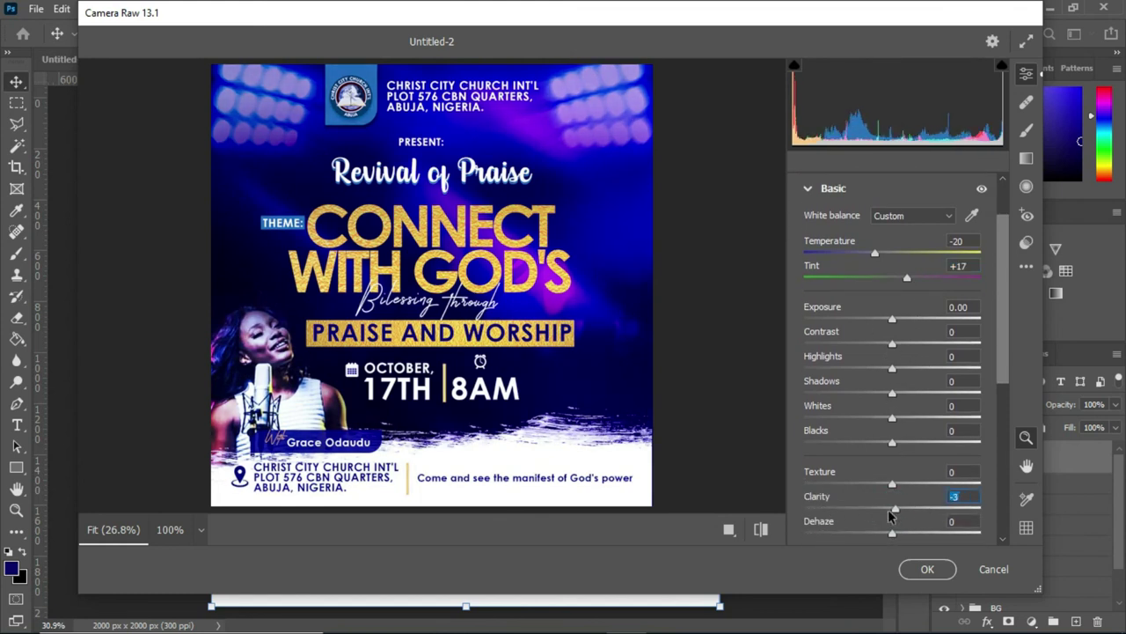
{"action": "left_click_drag", "start_coordinate": [902, 510], "coordinate": [879, 519]}
{"action": "scroll", "coordinate": [939, 356], "scroll_direction": "down", "scroll_amount": 1}
{"action": "scroll", "coordinate": [935, 521], "scroll_direction": "down", "scroll_amount": 1}
{"action": "mouse_move", "coordinate": [899, 473]}
{"action": "left_mouse_down"}
{"action": "mouse_move", "coordinate": [925, 474]}
{"action": "mouse_move", "coordinate": [886, 496]}
{"action": "mouse_move", "coordinate": [902, 496]}
{"action": "left_mouse_up"}
{"action": "scroll", "coordinate": [969, 521], "scroll_direction": "down", "scroll_amount": 1}
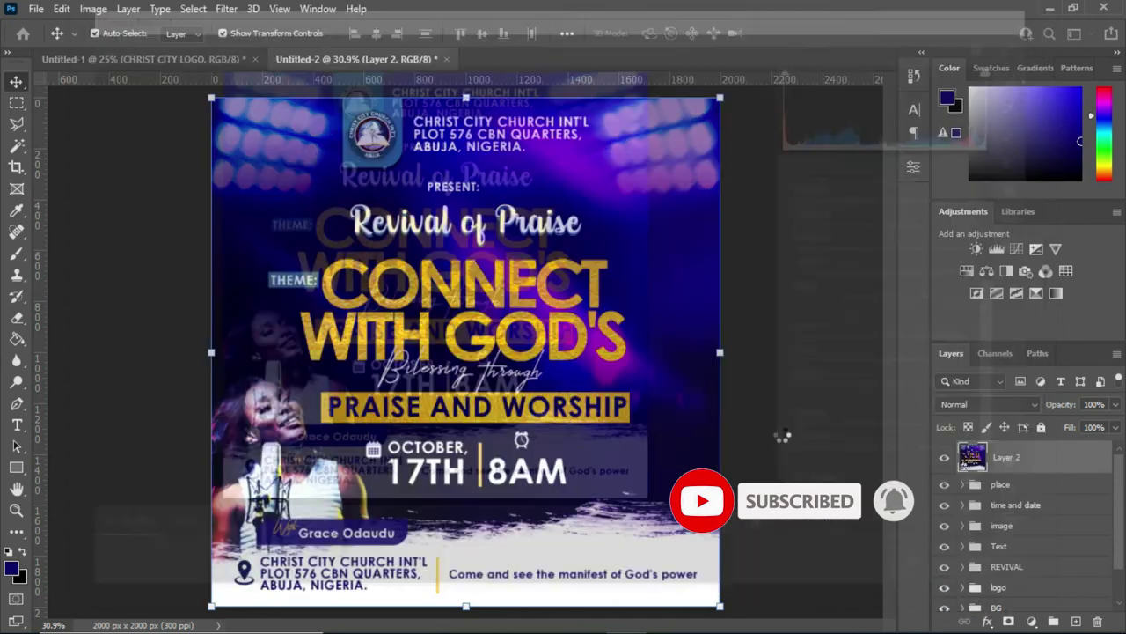